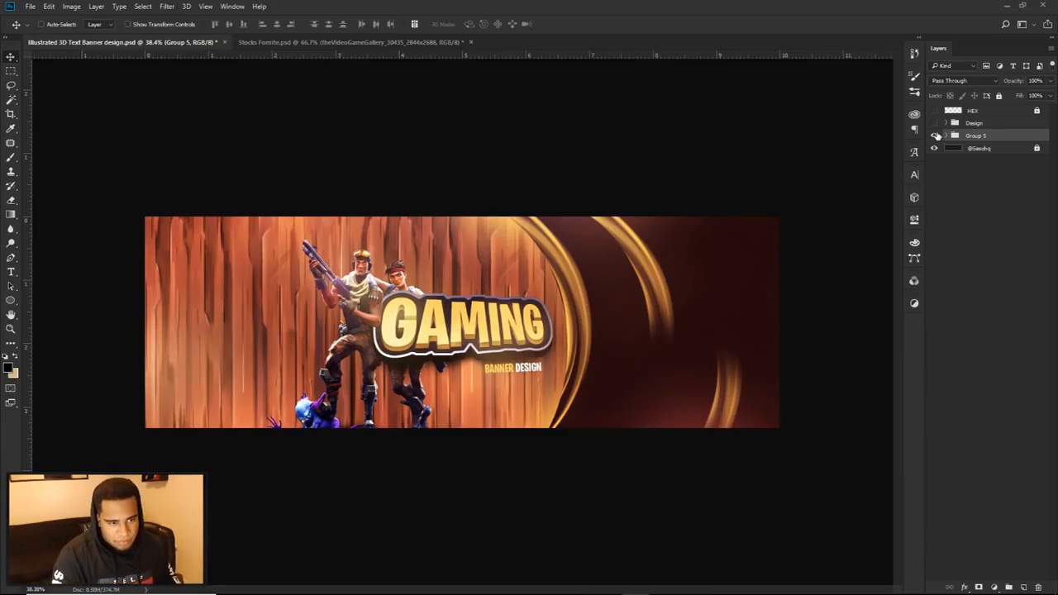
Step: Hide Group 5 and show the Design group
click(935, 134)
click(934, 123)
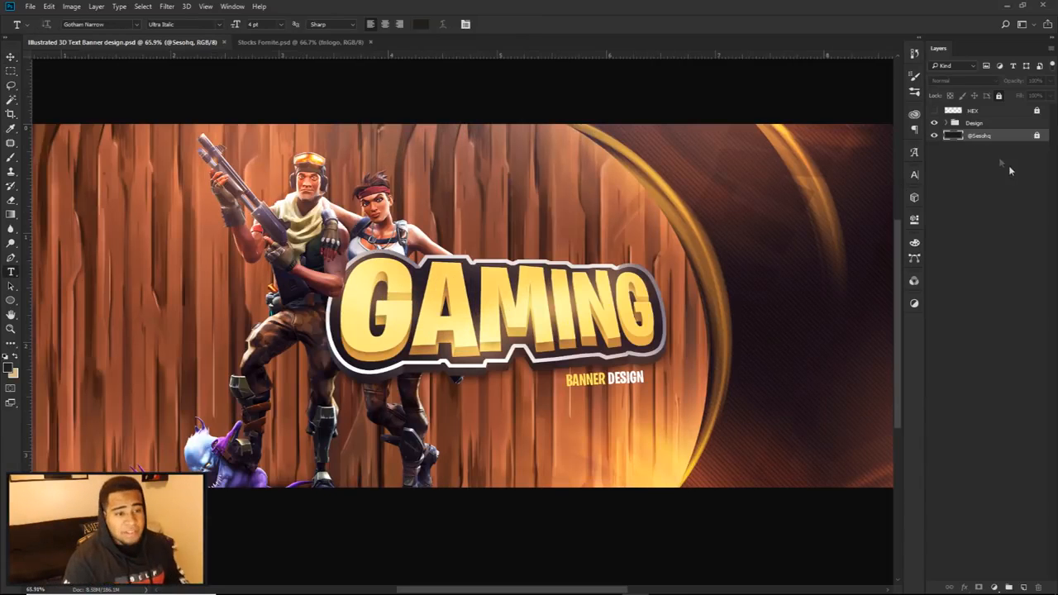
Step: Set the type font to Burbank Big Condensed Bold
click(914, 174)
click(847, 189)
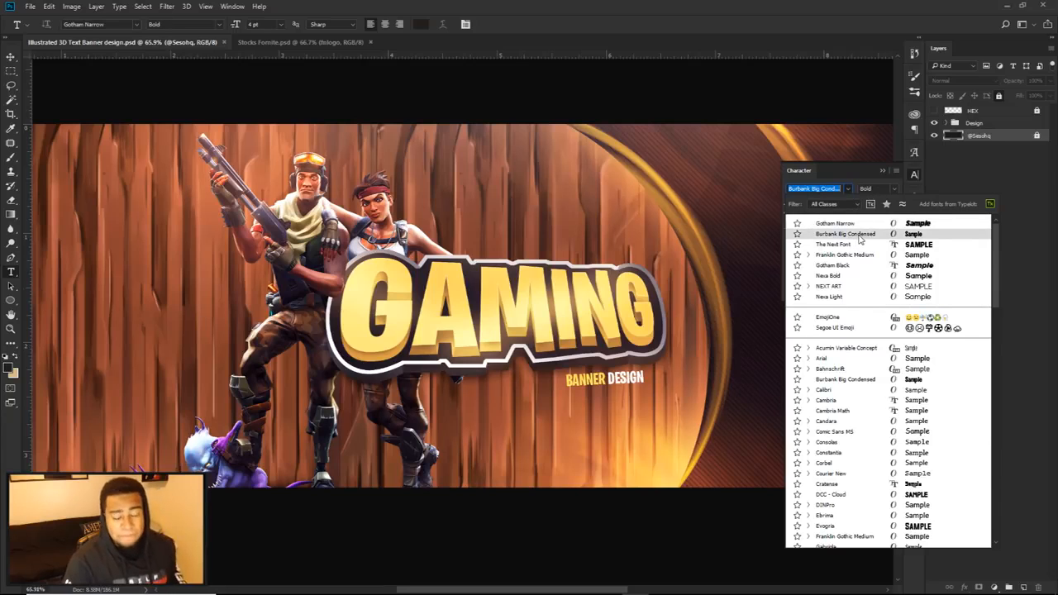
click(845, 234)
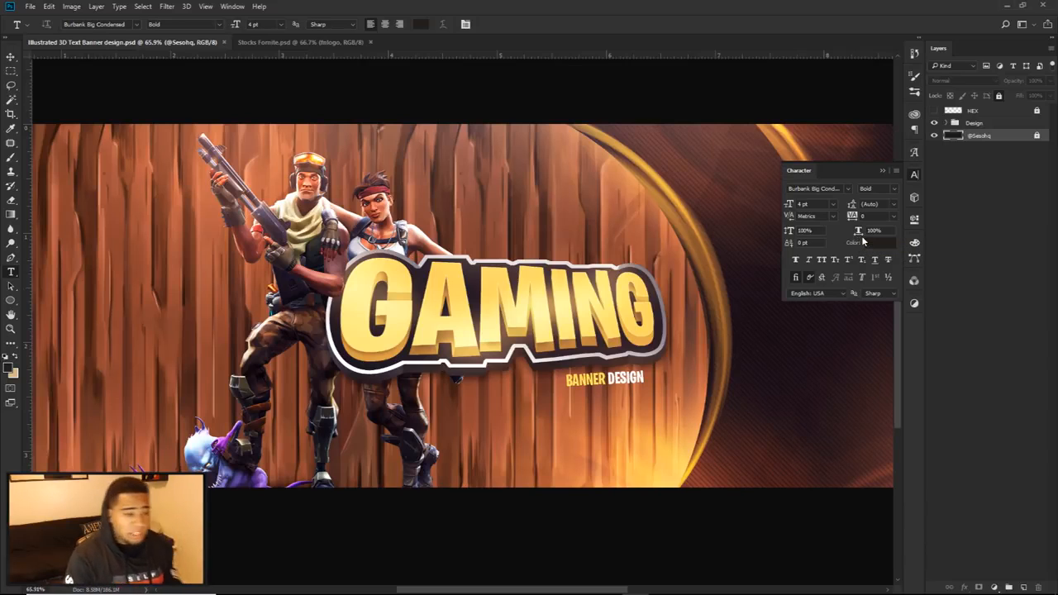
click(935, 124)
click(935, 126)
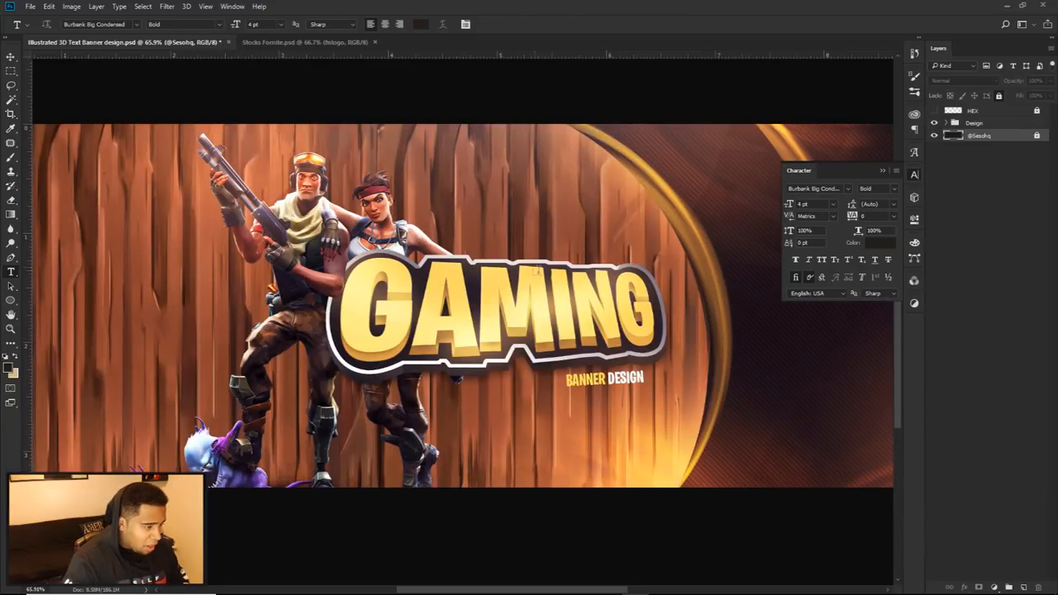
Step: Place a vertical and a horizontal guide crossing at the banner's centre and hide the Design group
drag(27, 264, 499, 312)
click(584, 66)
click(487, 24)
drag(632, 54, 620, 306)
click(934, 123)
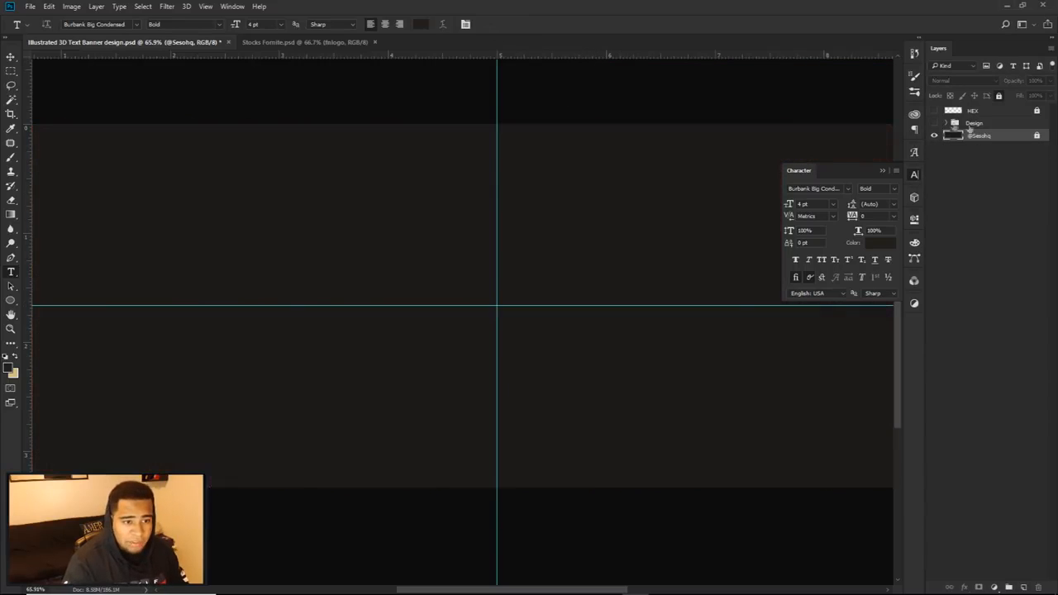
click(934, 123)
click(934, 123)
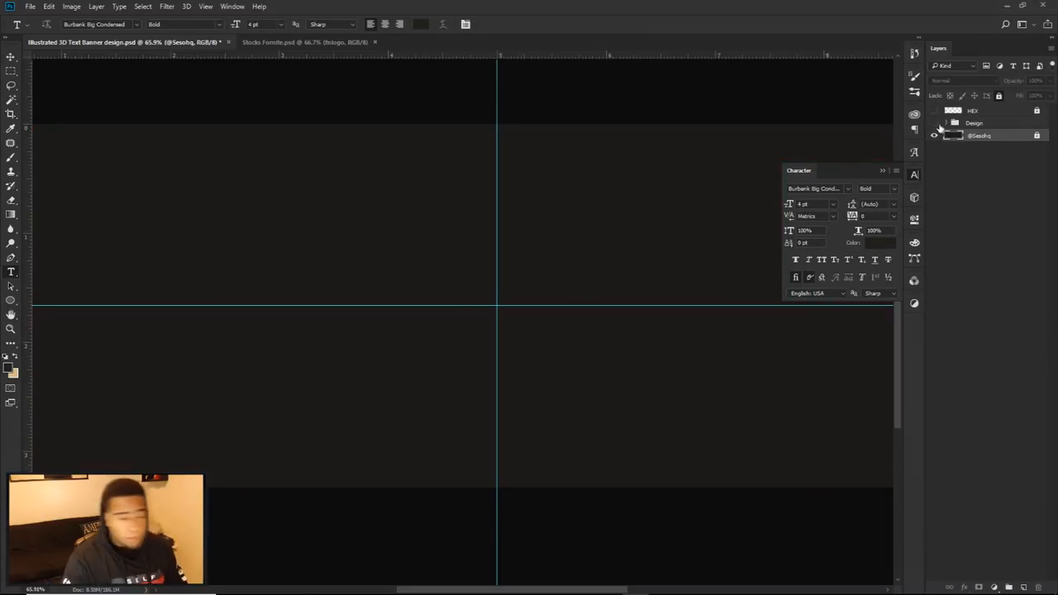
Step: Add the text GAMING at the guide intersection and colour it white
click(496, 311)
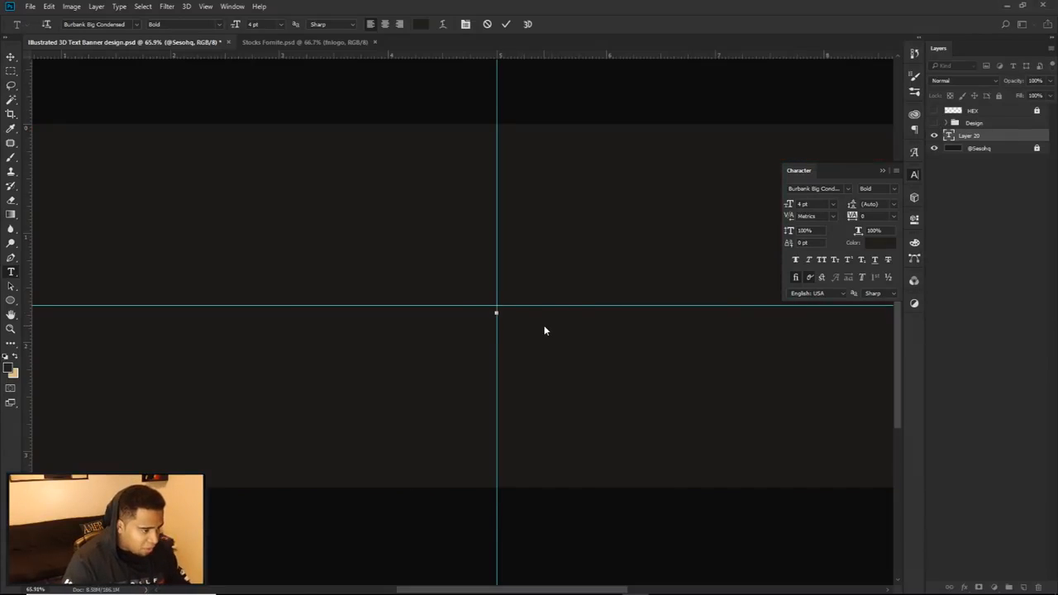
text(SESOHQ)
key(ctrl+a)
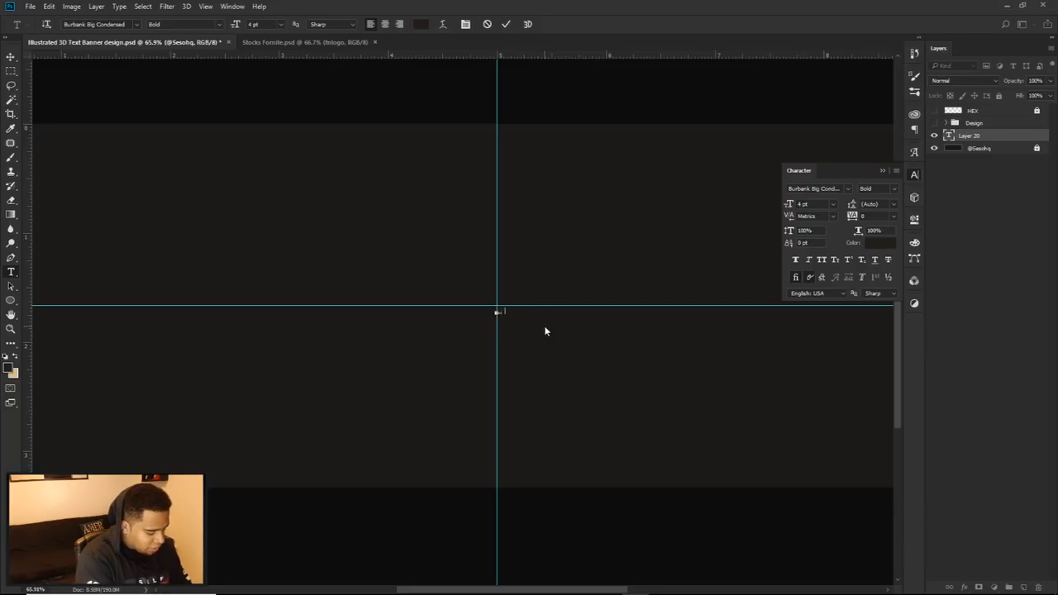
click(878, 242)
click(944, 276)
Step: Set the GAMING text's size to 72 pt and centre it on the guides
click(832, 203)
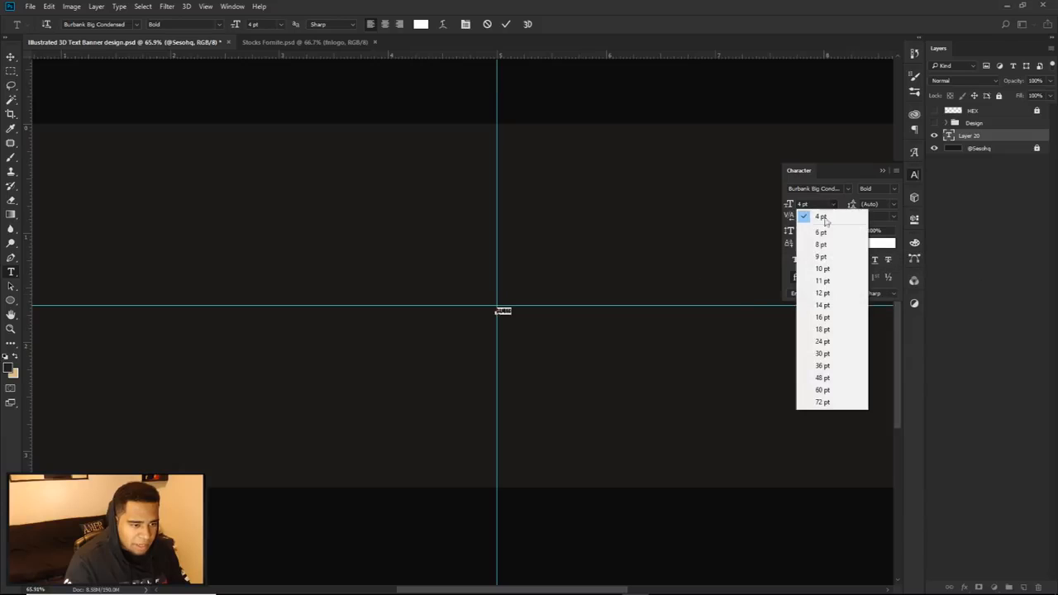
click(823, 366)
click(833, 200)
click(850, 403)
click(505, 23)
key(v)
drag(636, 289, 504, 321)
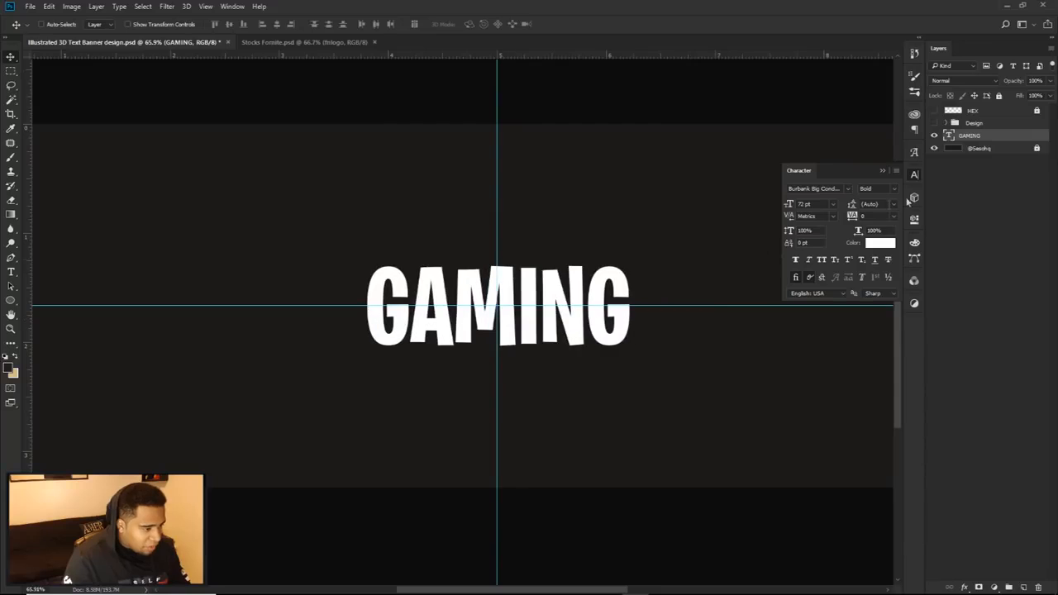
Step: Show the Design group, move the GAMING layer above it and scale the text up slightly to 72.46 pt
click(934, 122)
drag(970, 136, 974, 121)
key(ctrl+t)
drag(627, 251, 636, 243)
key(Return)
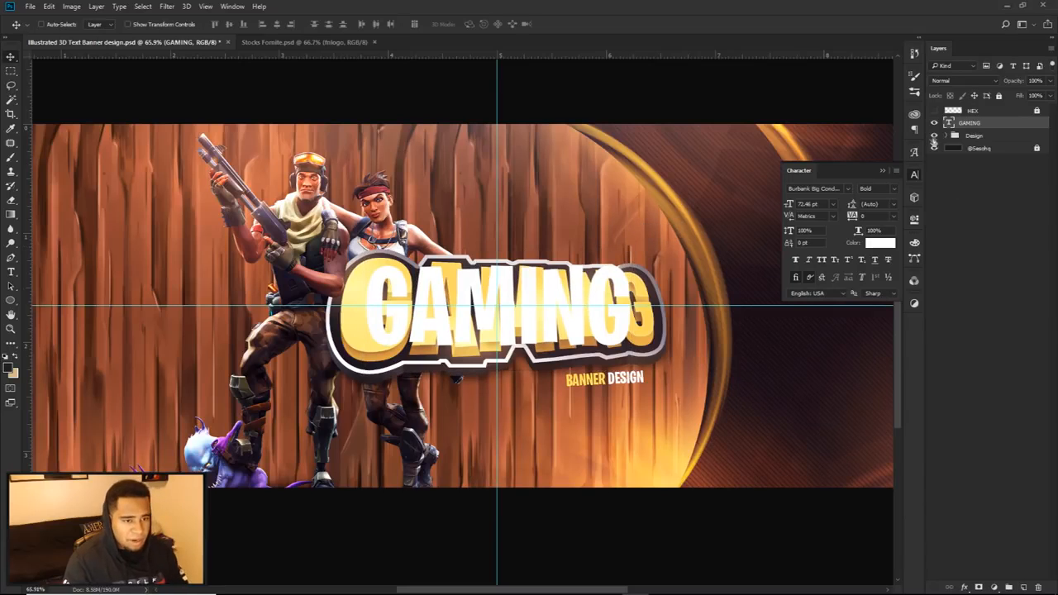
Step: Hide the Design group, nudge the GAMING text slightly left and rasterize its layer
click(935, 134)
drag(574, 289, 563, 294)
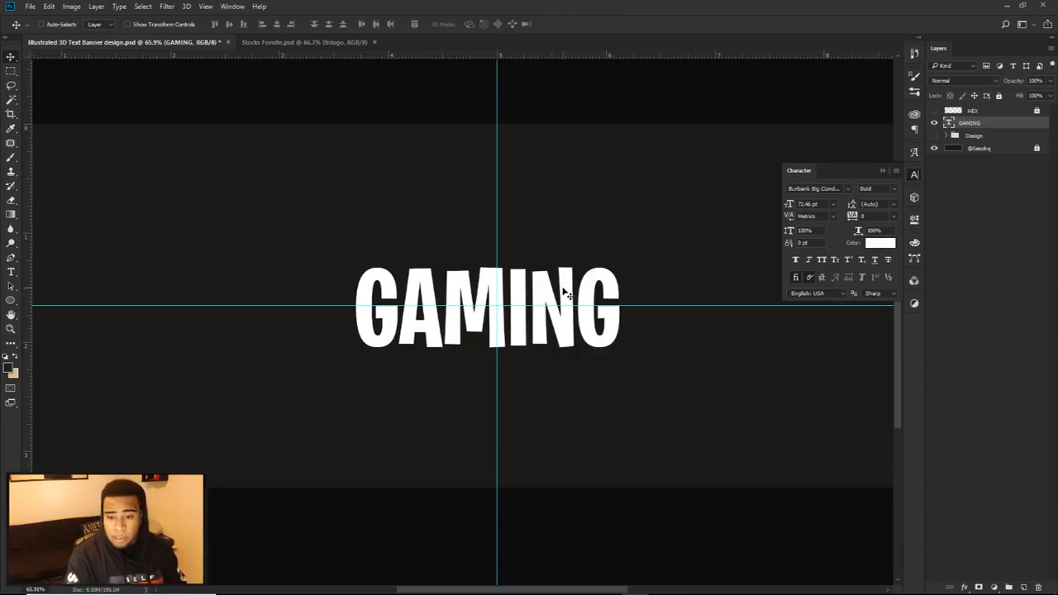
right_click(1005, 124)
click(822, 271)
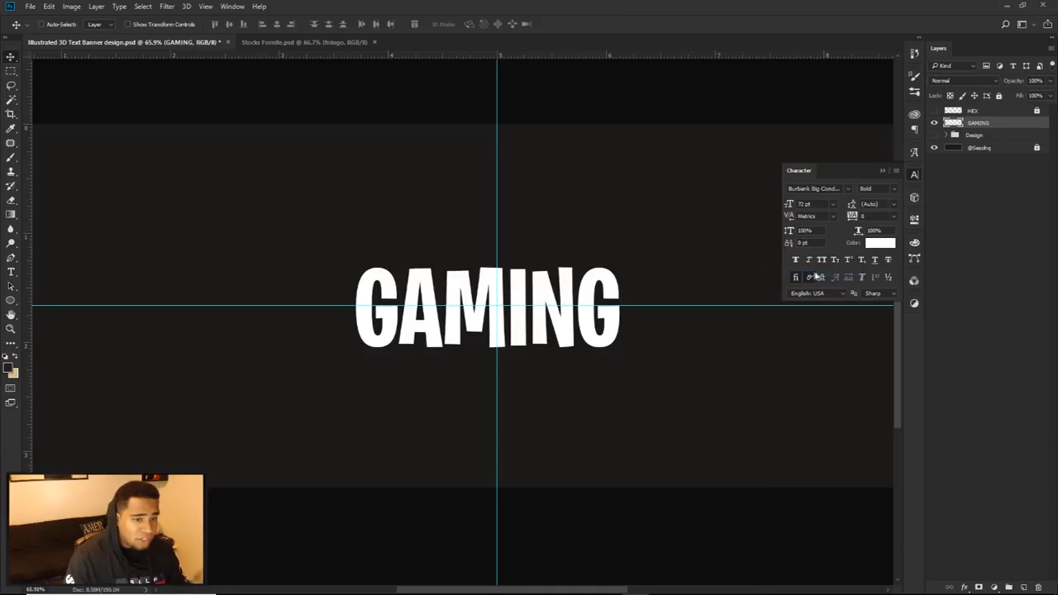
key(b)
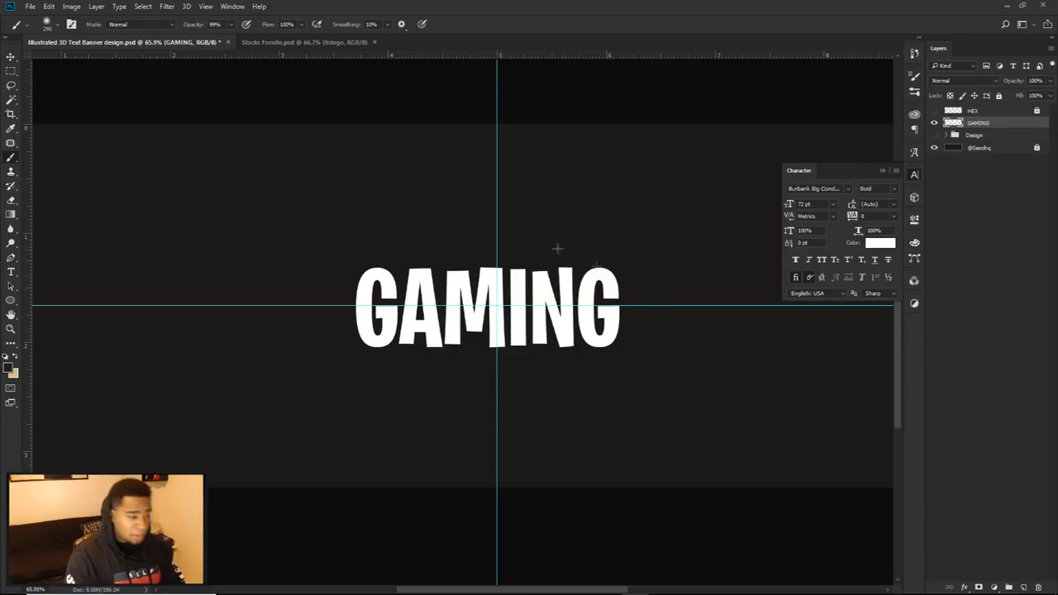
Step: Apply a perspective transform to the word GAMING so its right end becomes shorter
key(ctrl+t)
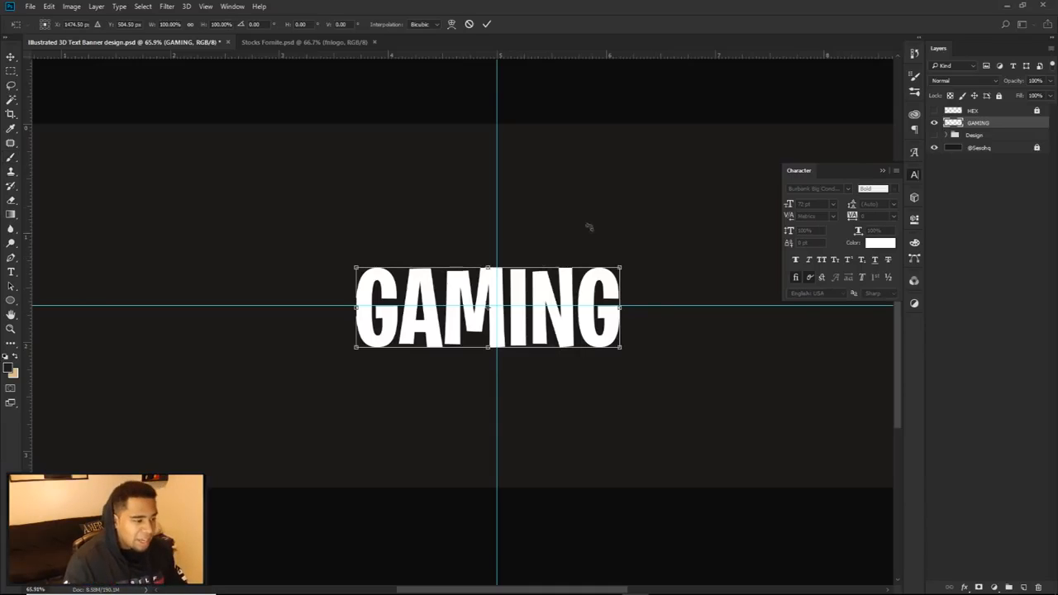
right_click(561, 282)
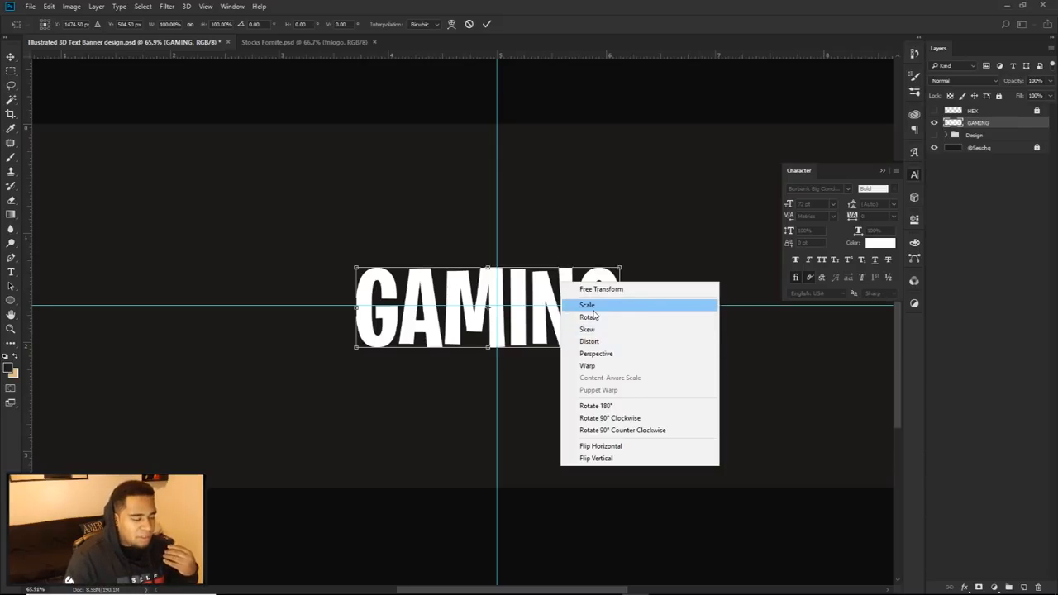
click(606, 353)
scroll(583, 298, up, 3)
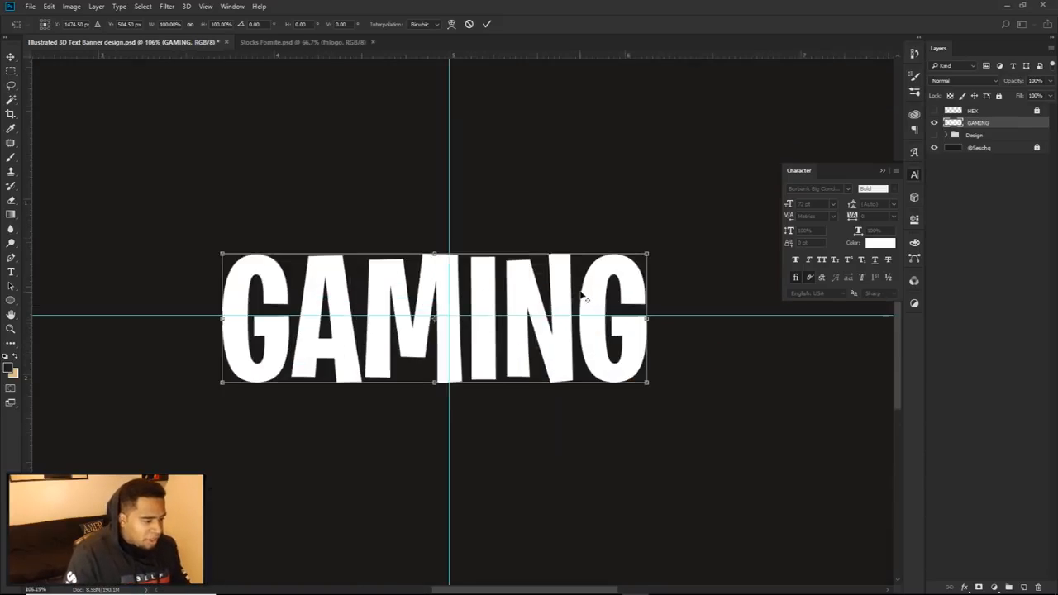
scroll(583, 297, up, 2)
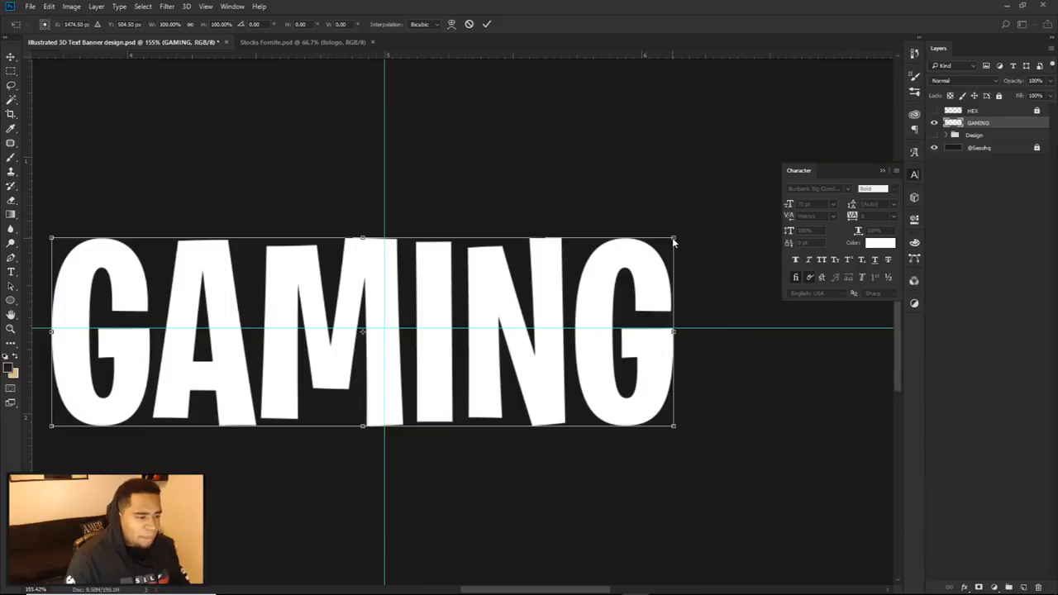
drag(673, 240, 672, 264)
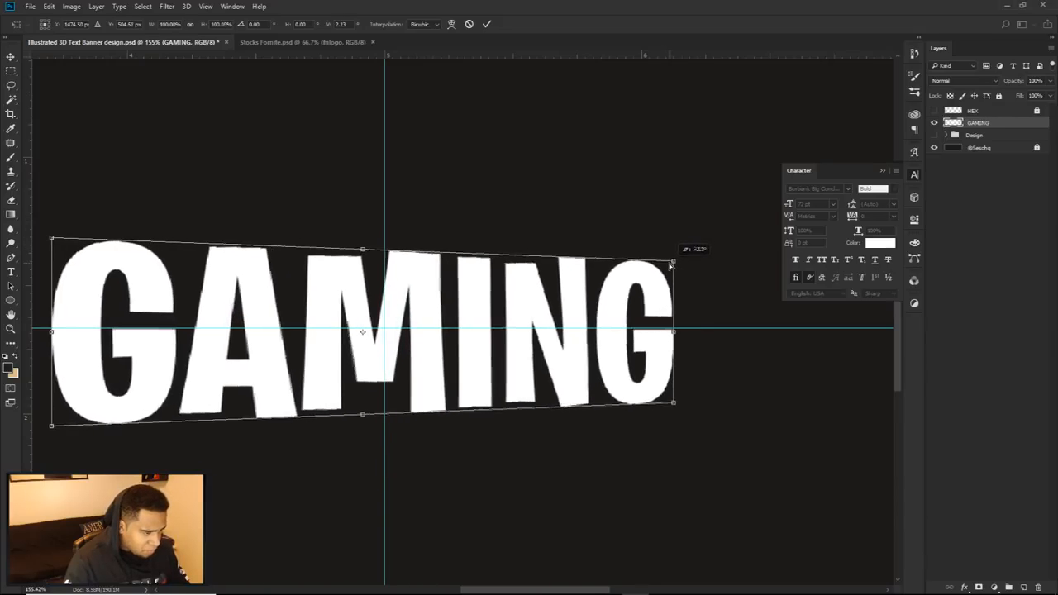
Step: Make the left end of GAMING taller and its bottom edge wider in perspective, and apply the transform
scroll(672, 264, down, 3)
scroll(512, 277, left, 4)
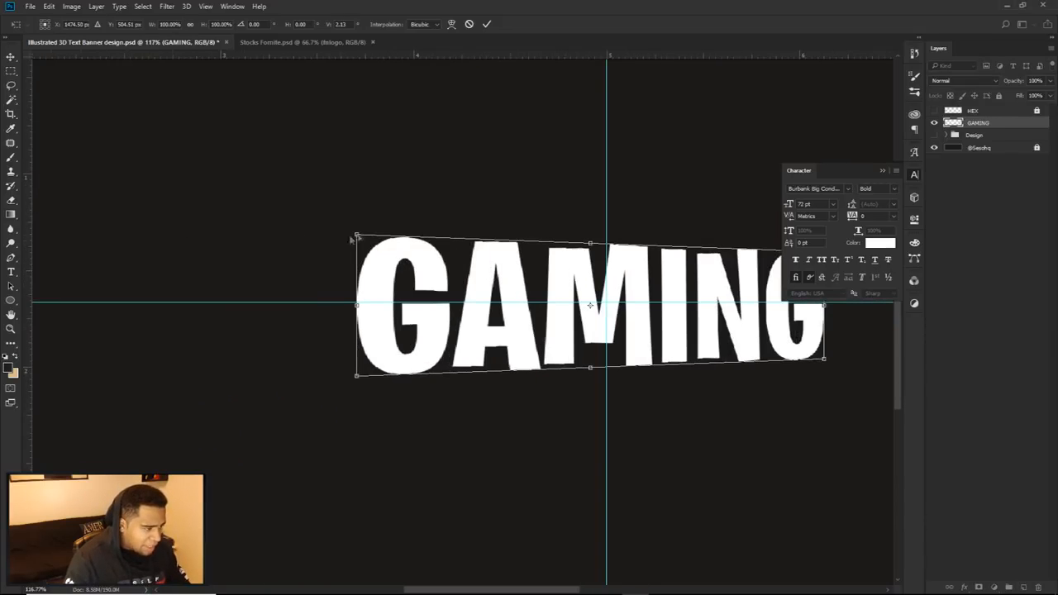
drag(357, 237, 357, 229)
scroll(593, 272, down, 2)
drag(480, 257, 467, 253)
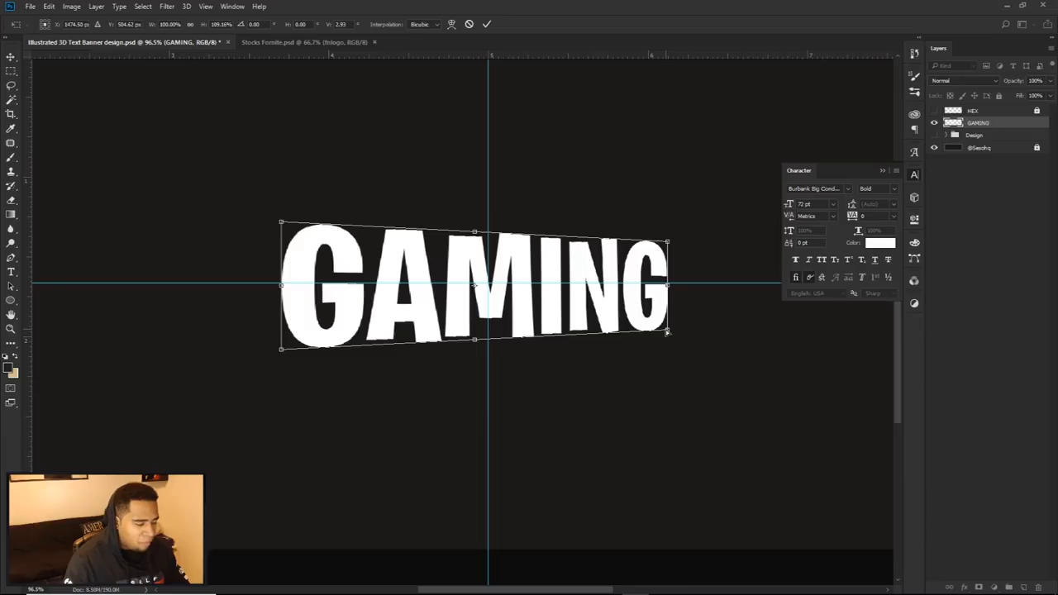
drag(667, 332, 684, 331)
click(486, 25)
Step: Centre the distorted GAMING word on the banner, aligned to the crossing guides
scroll(589, 250, down, 8)
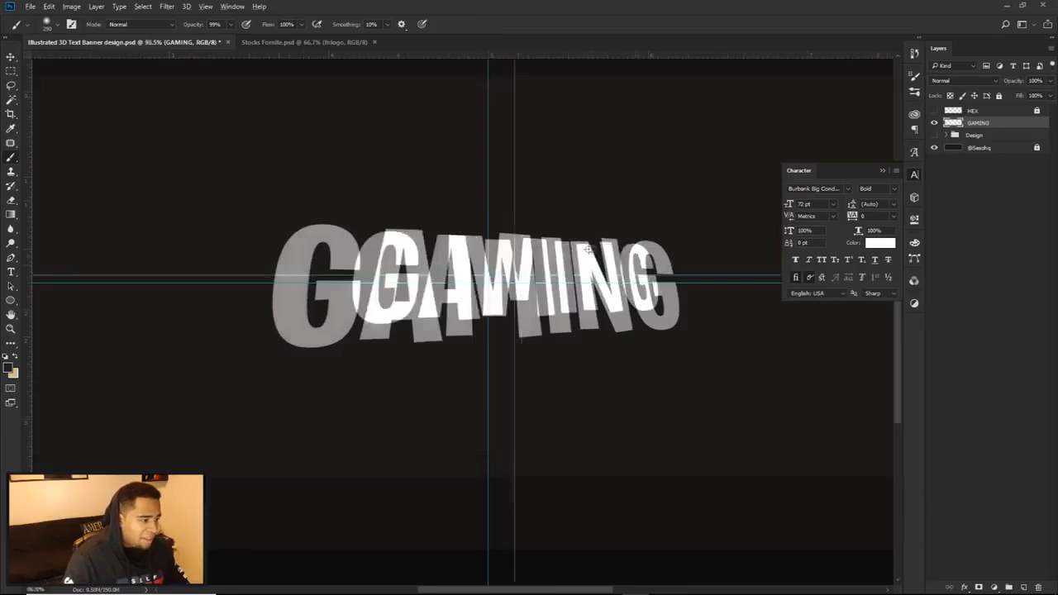
key(ctrl+semicolon)
key(v)
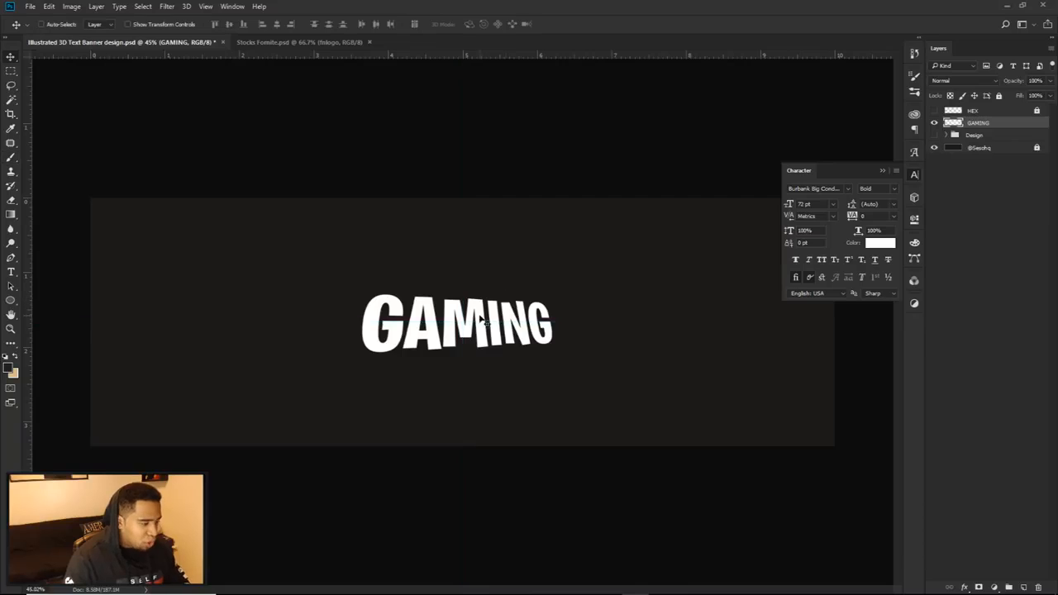
scroll(499, 323, up, 4)
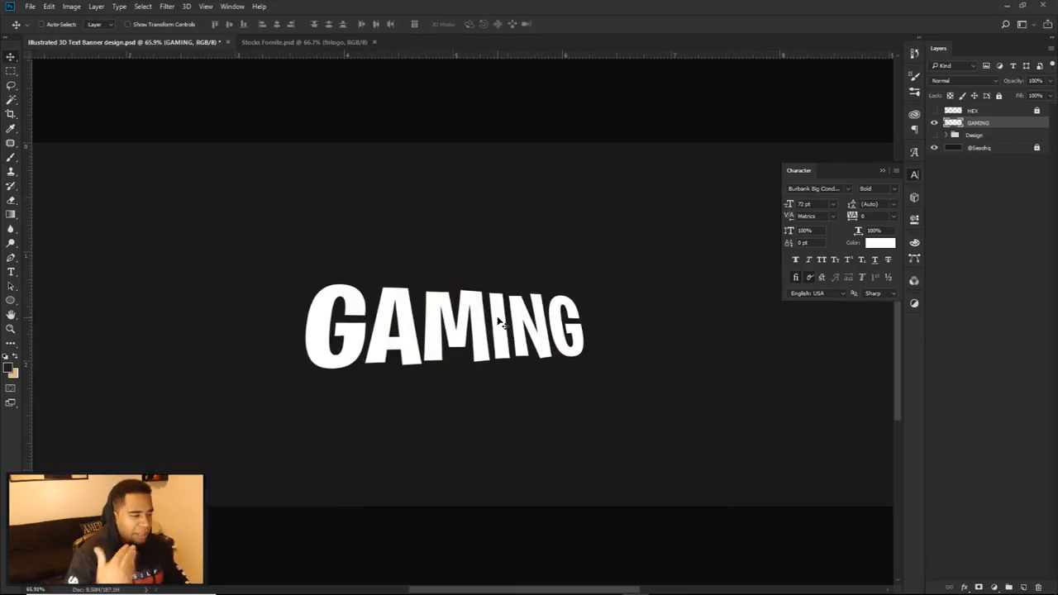
scroll(497, 322, down, 2)
drag(497, 323, 504, 325)
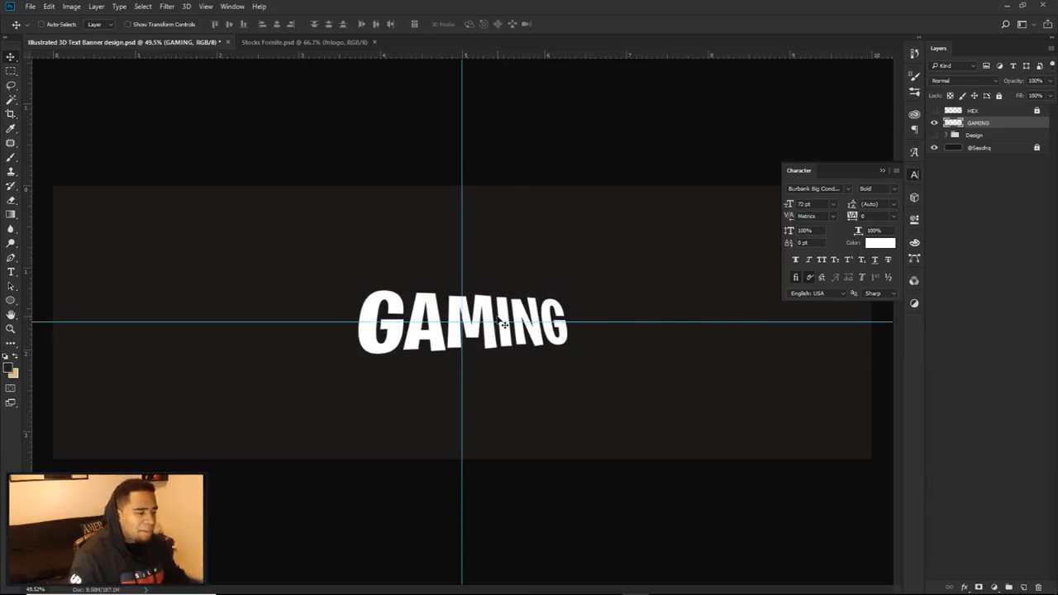
scroll(433, 327, up, 4)
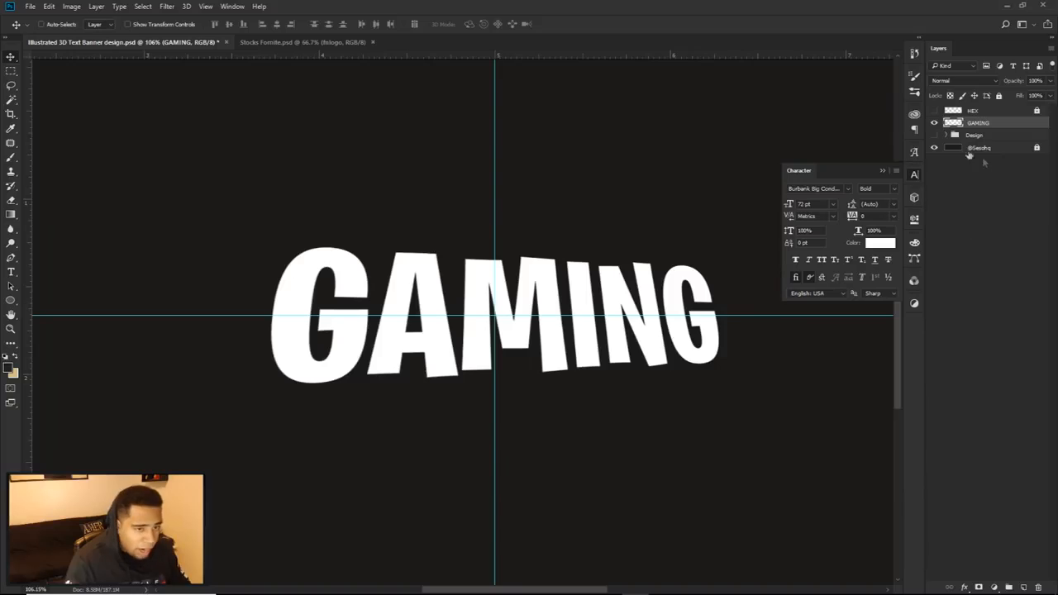
scroll(661, 298, down, 4)
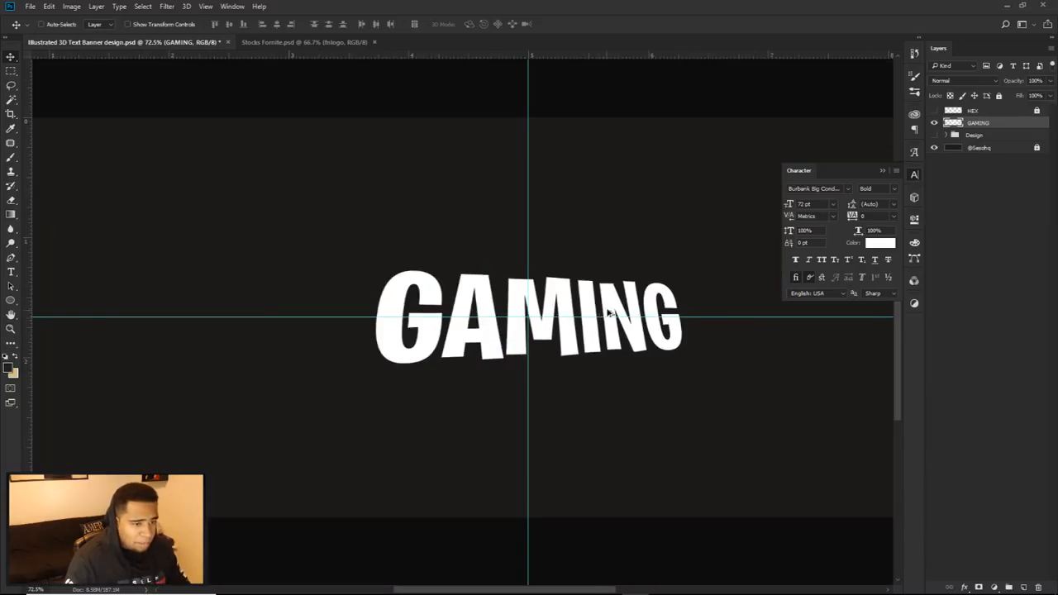
Step: Close the character settings and show the HEX colour swatch layer
click(934, 123)
click(914, 174)
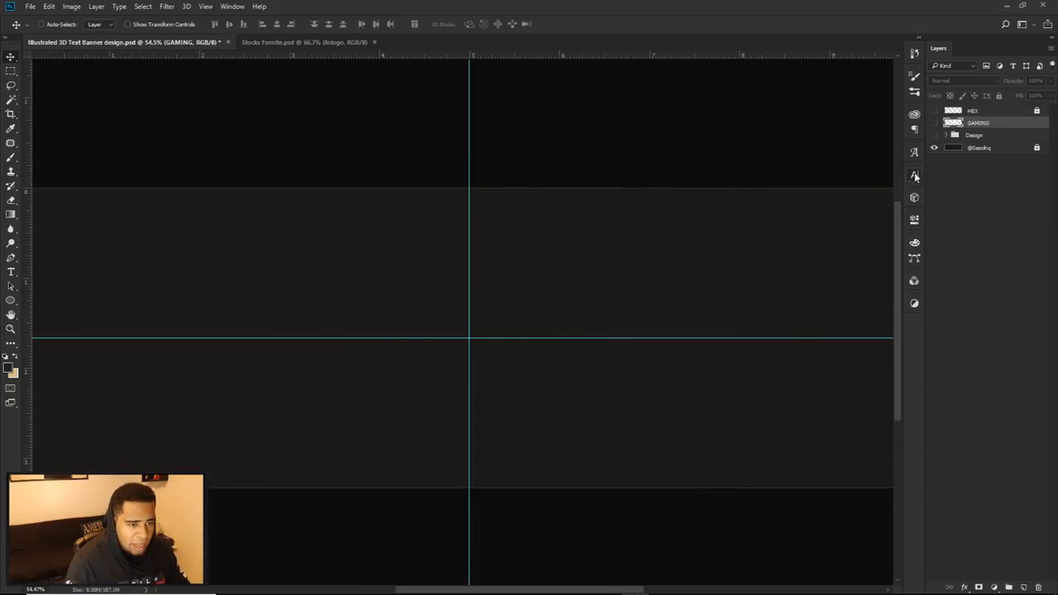
click(935, 122)
drag(822, 246, 778, 230)
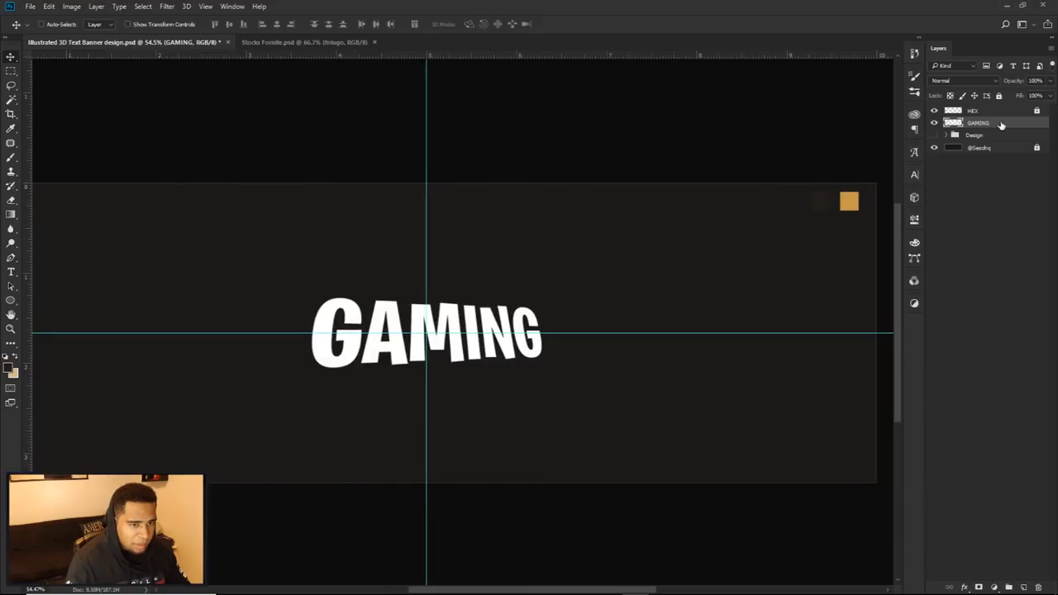
Step: Add a Color Overlay to the GAMING layer using the golden orange sampled from the banner's colour swatch
double_click(1004, 123)
click(655, 453)
click(870, 341)
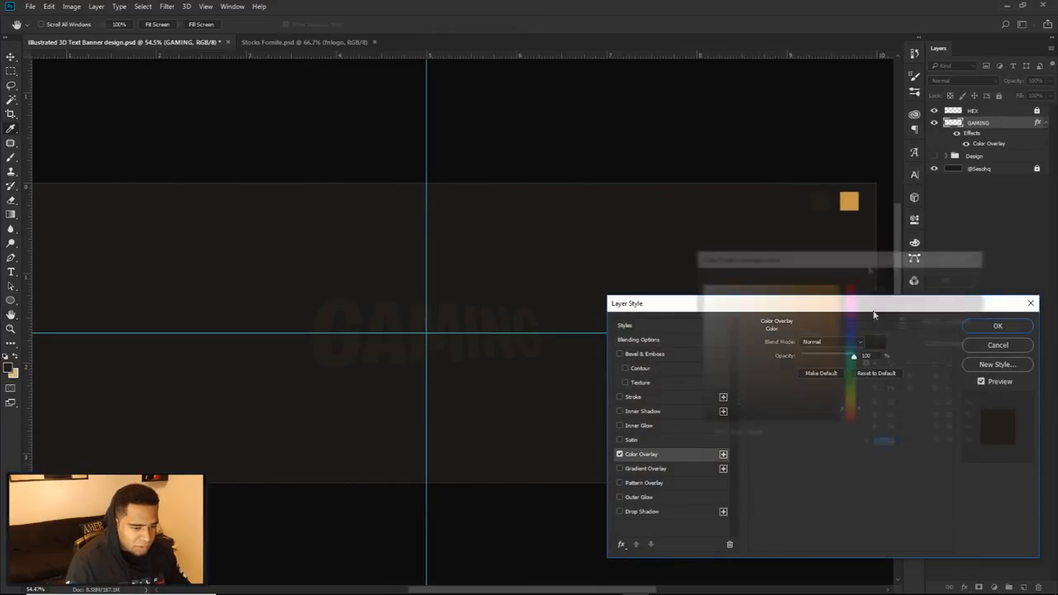
click(856, 202)
click(950, 278)
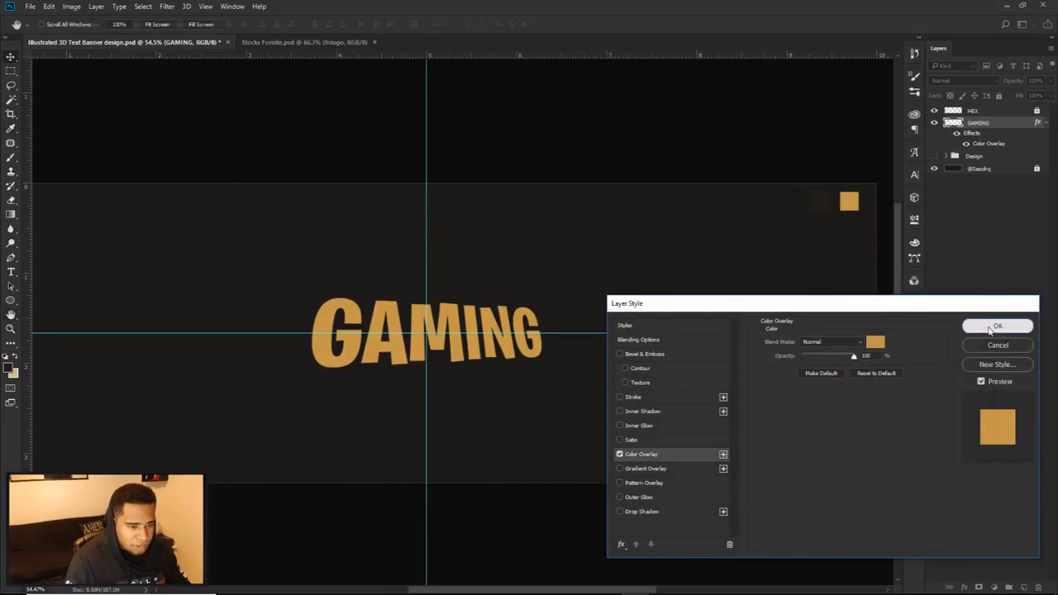
click(998, 325)
Step: Rasterize the GAMING layer's style to merge the colour overlay into its pixels
key(v)
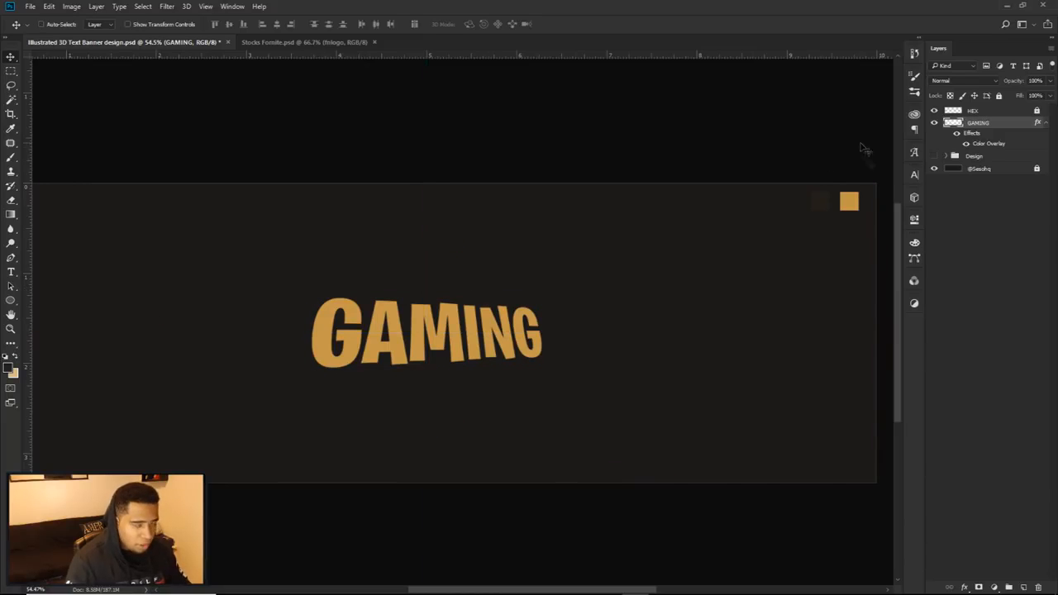
right_click(1013, 122)
click(920, 253)
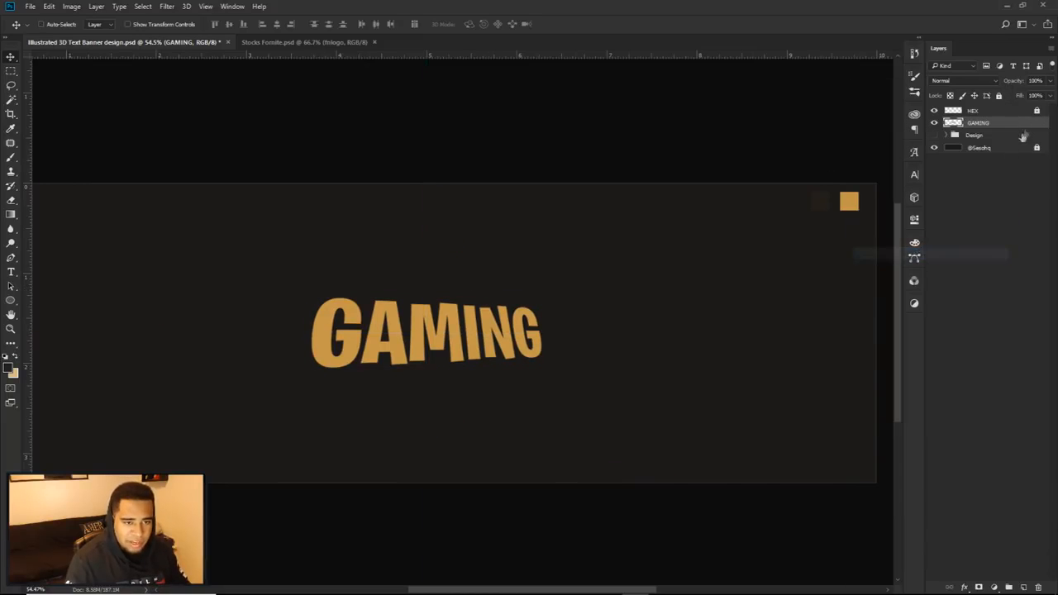
Step: Duplicate the GAMING layer and offset the copy straight down over the original
scroll(441, 340, up, 3)
drag(441, 340, 489, 265)
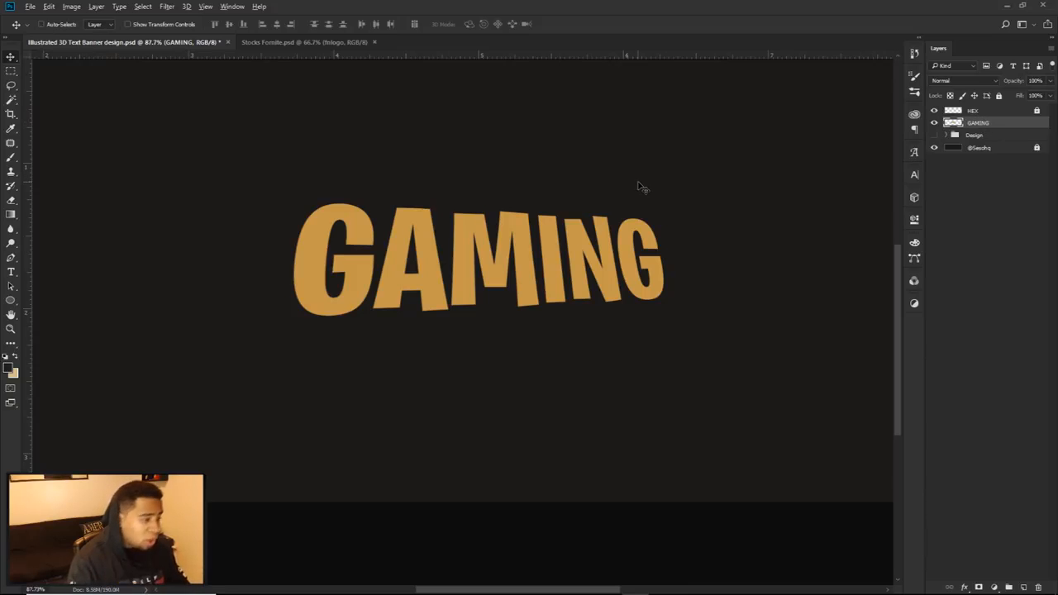
drag(501, 192, 506, 233)
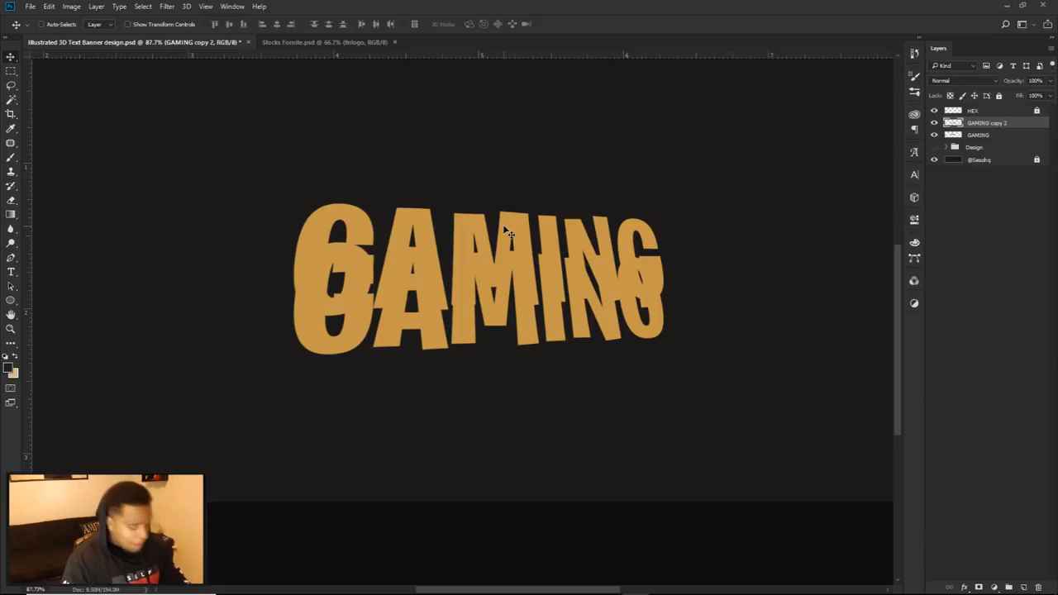
Step: Undo the duplicate's offset, move GAMING copy 2 beneath the GAMING layer and shift it a short distance down
key(ctrl+z)
key(ctrl+j)
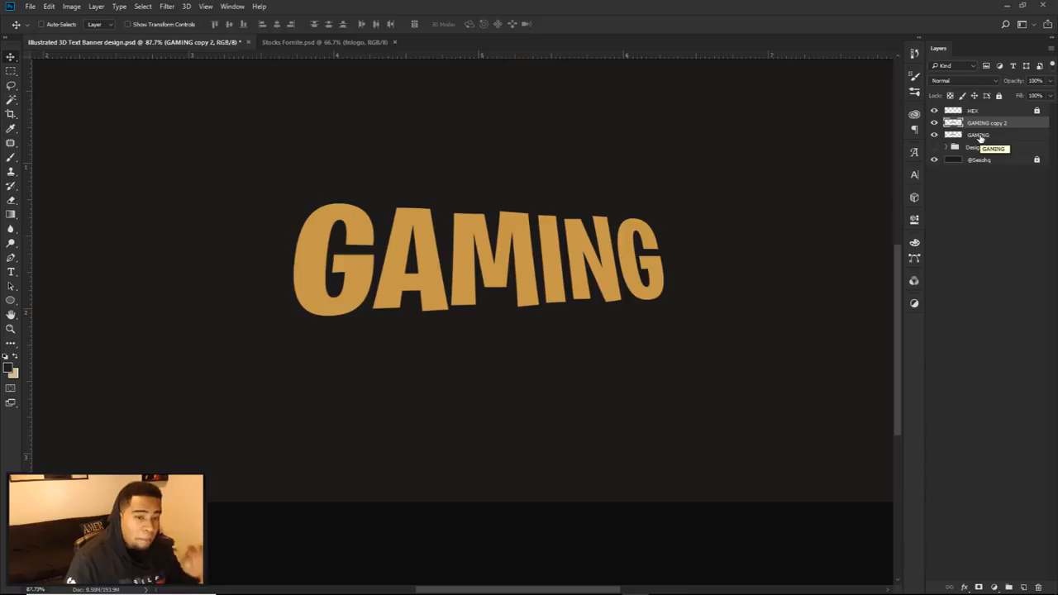
drag(995, 124, 994, 138)
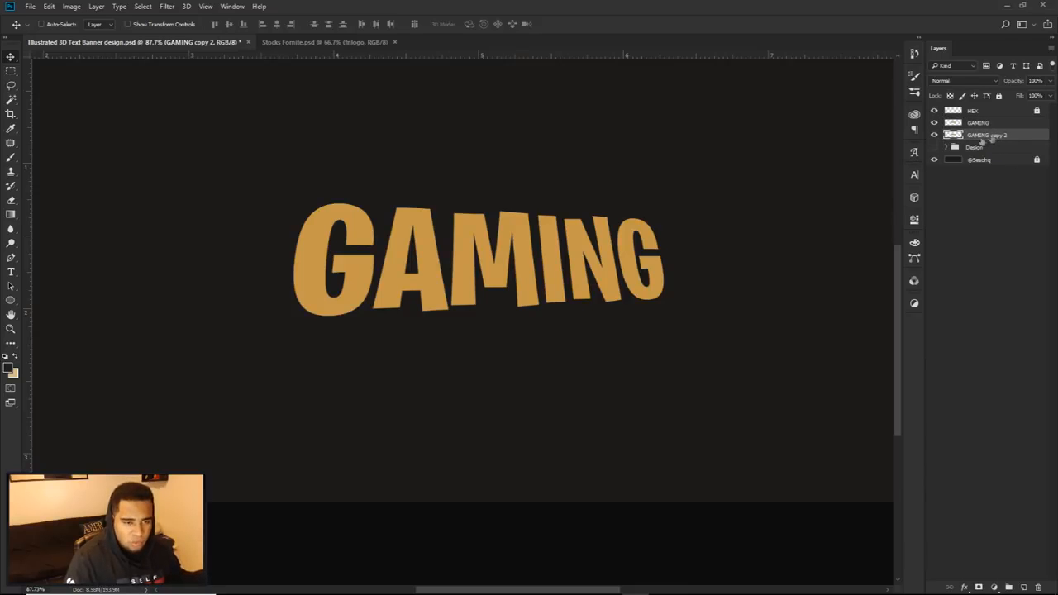
scroll(414, 241, up, 8)
drag(648, 268, 616, 211)
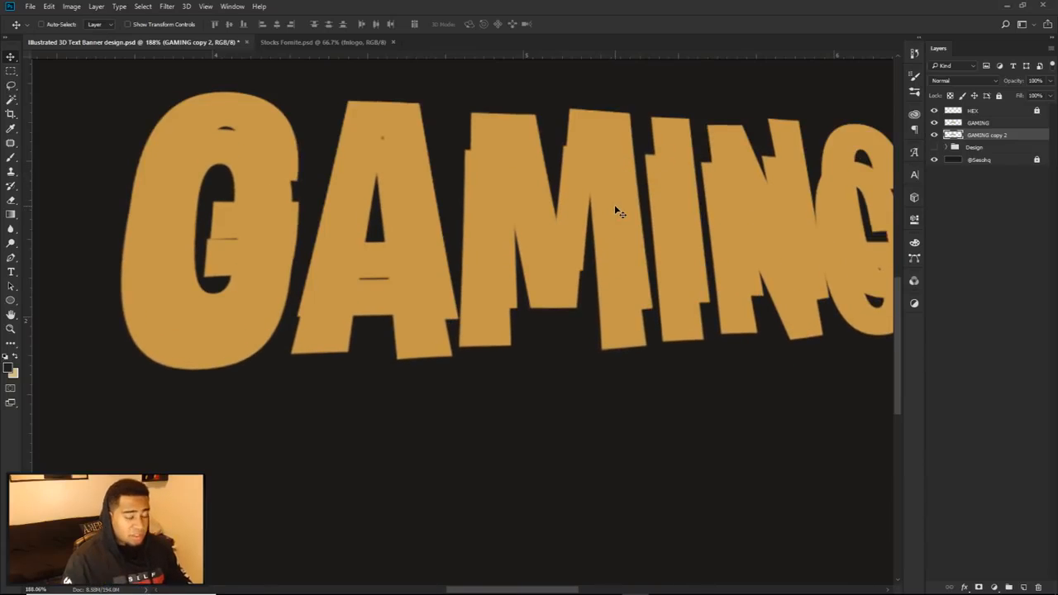
Step: Darken GAMING copy 2 to a brown extrusion tone by lowering its lightness with Hue/Saturation
key(ctrl+u)
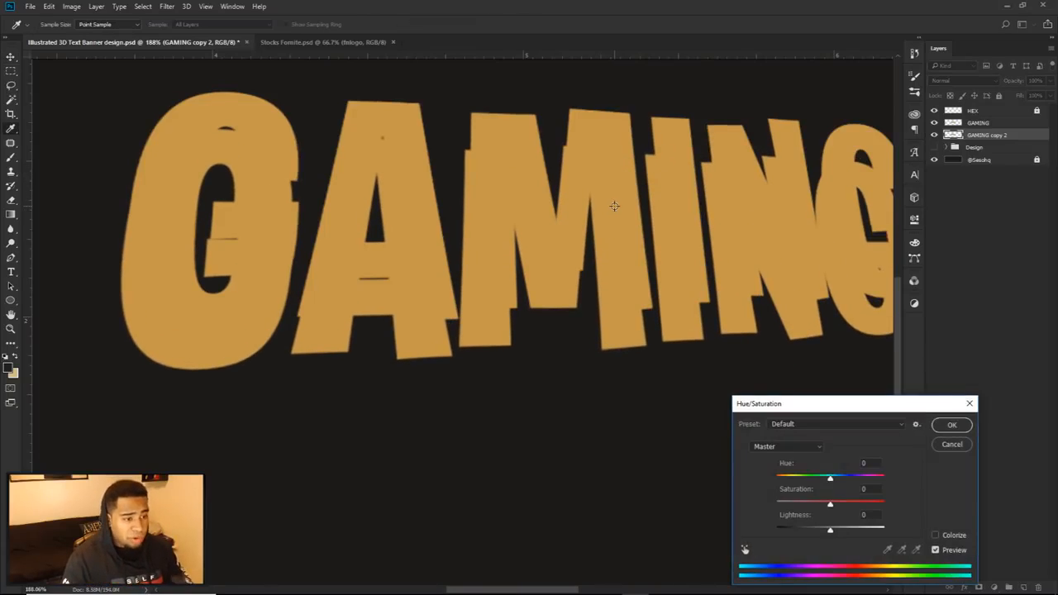
drag(782, 405, 455, 125)
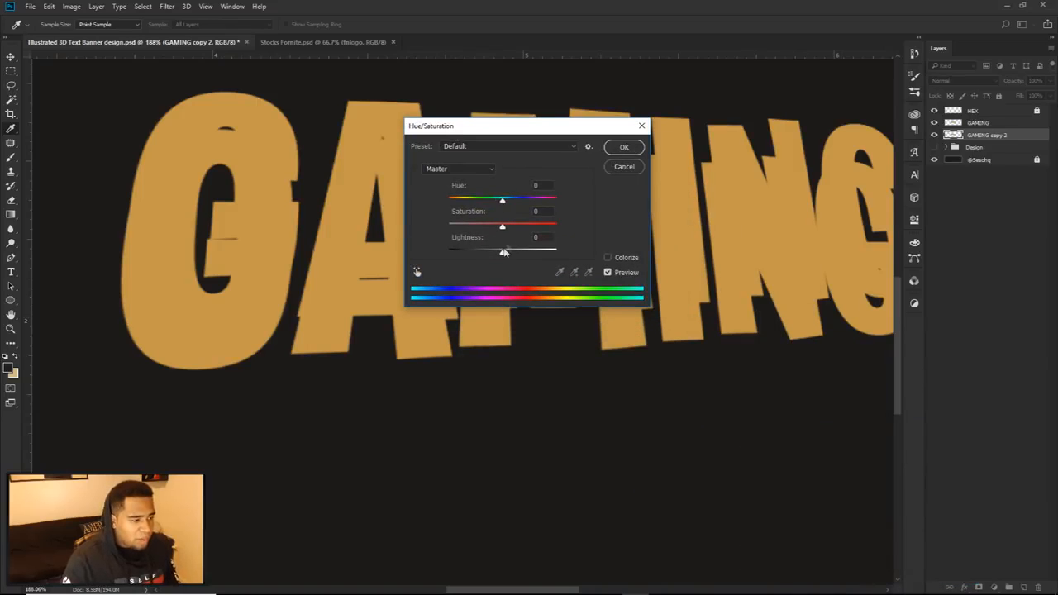
drag(502, 255, 488, 255)
click(624, 149)
scroll(665, 239, down, 8)
drag(664, 251, 620, 295)
scroll(630, 289, up, 4)
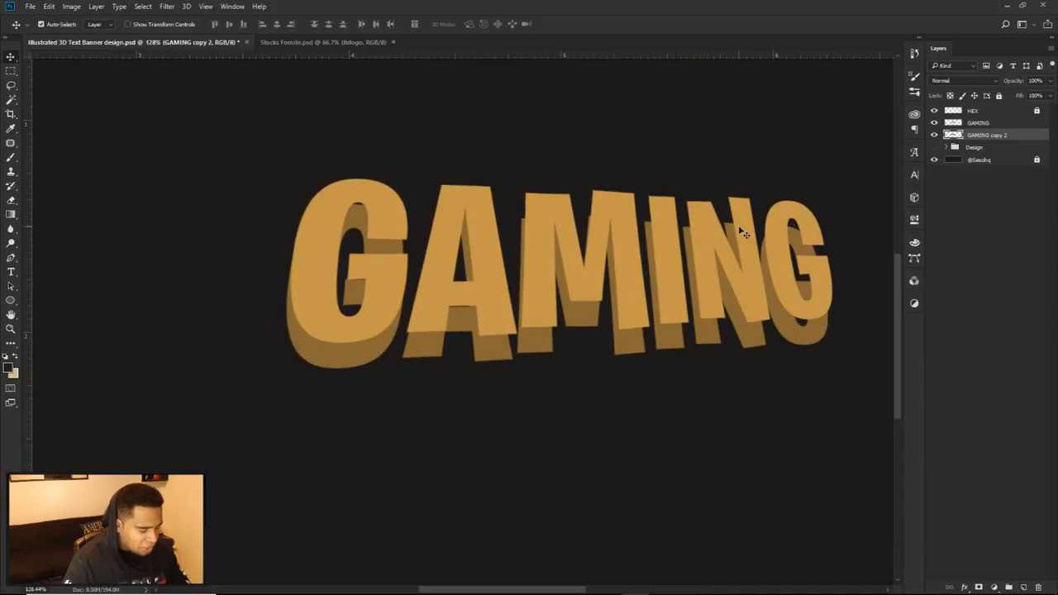
Step: Darken GAMING copy 2 further with a second Hue/Saturation adjustment, lowering Lightness to about -14
key(ctrl+u)
drag(501, 249, 495, 255)
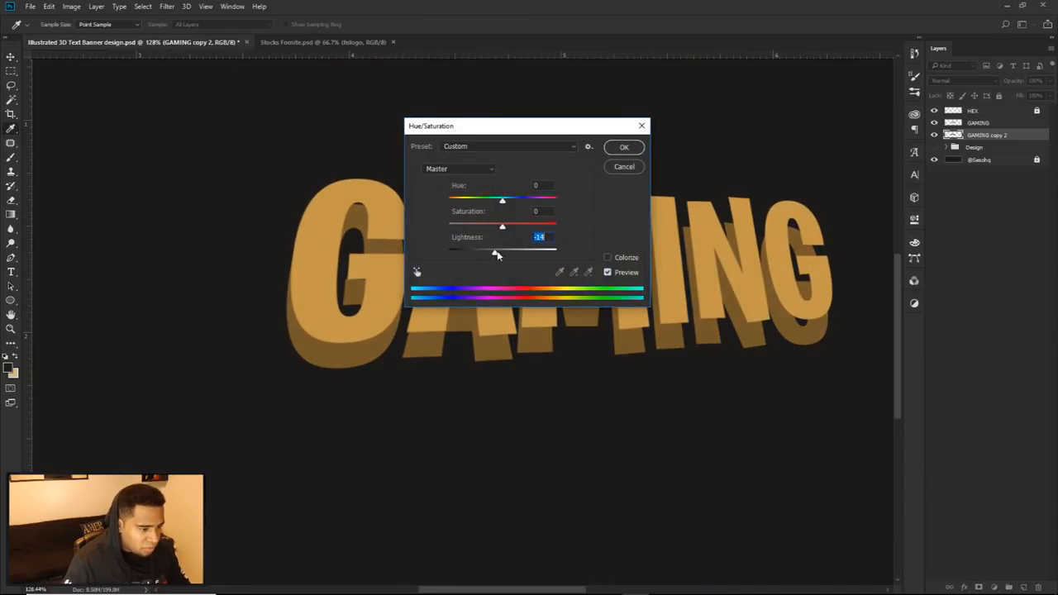
click(624, 148)
Step: Move the darkened copy up closer to the gold lettering for a shallower extrusion
scroll(549, 291, up, 3)
drag(541, 296, 543, 279)
scroll(622, 282, down, 3)
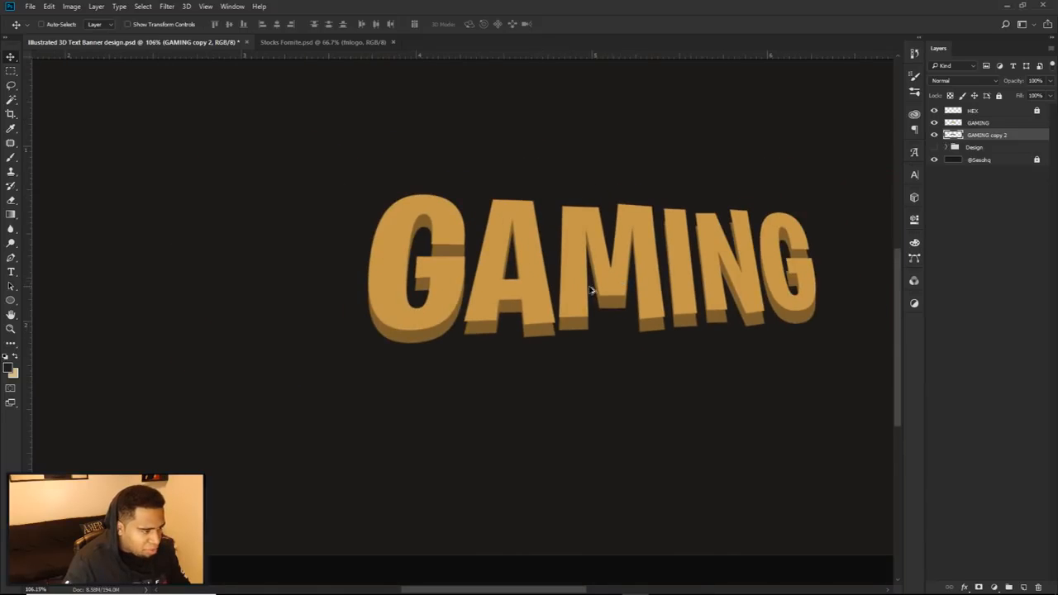
scroll(590, 289, down, 3)
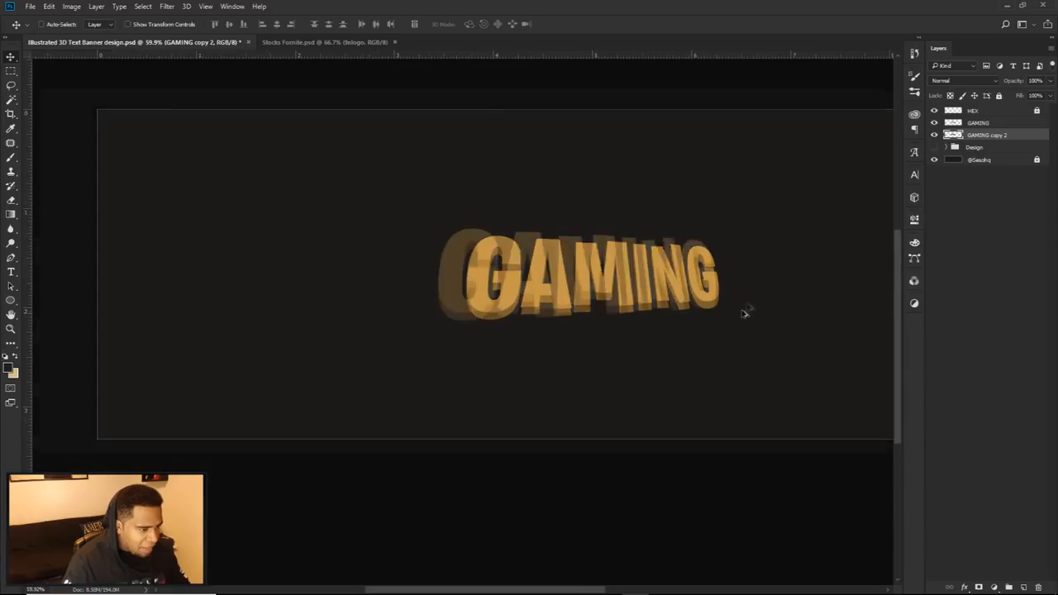
scroll(636, 263, up, 2)
scroll(535, 279, up, 2)
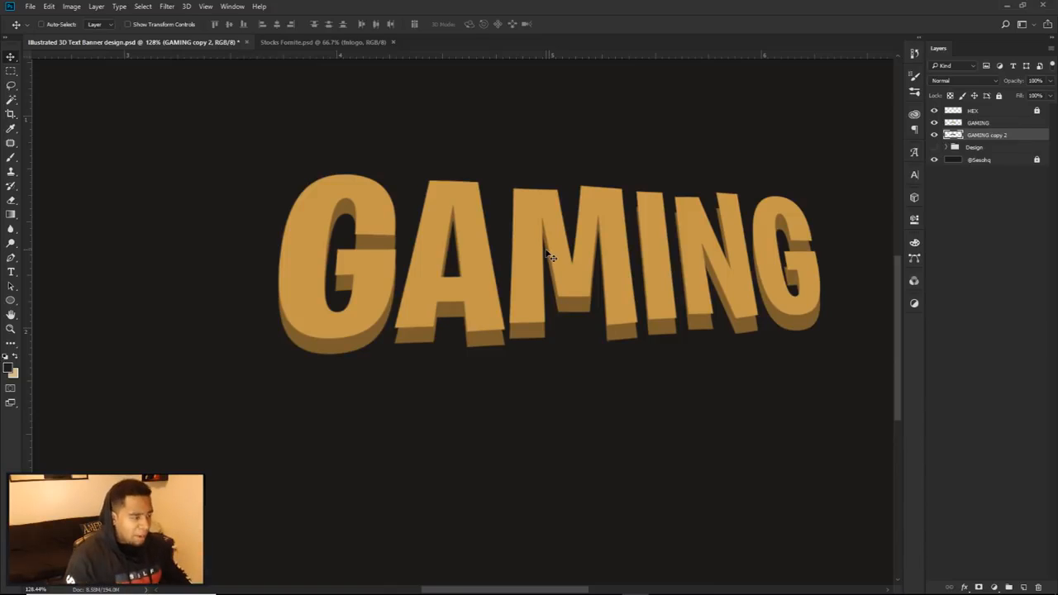
Step: Add a new empty layer directly above GAMING copy 2 and activate the Pen tool
scroll(290, 267, up, 4)
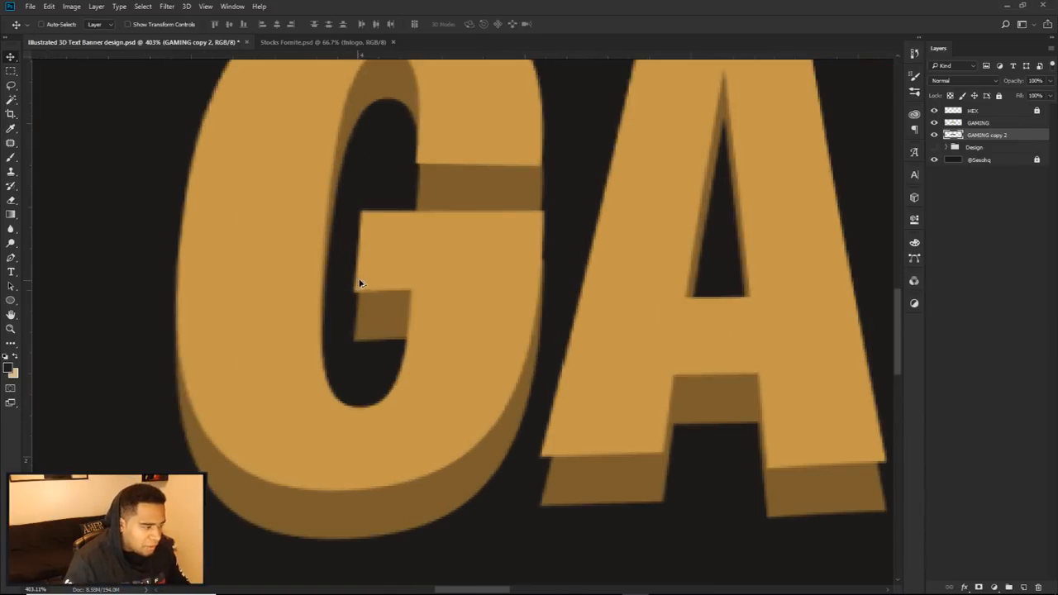
scroll(475, 298, down, 2)
drag(402, 306, 213, 308)
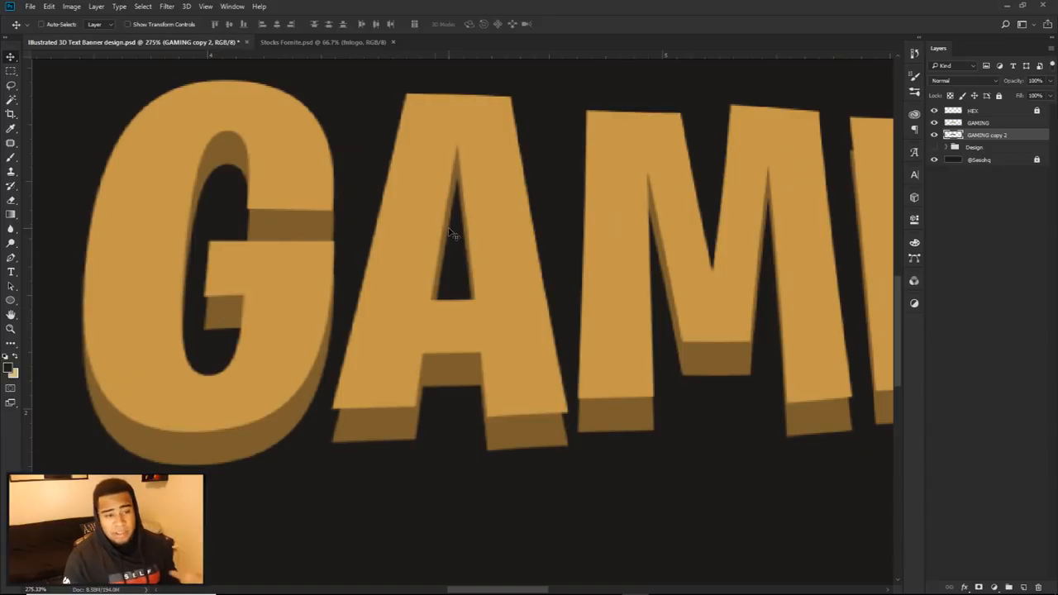
click(1023, 586)
key(p)
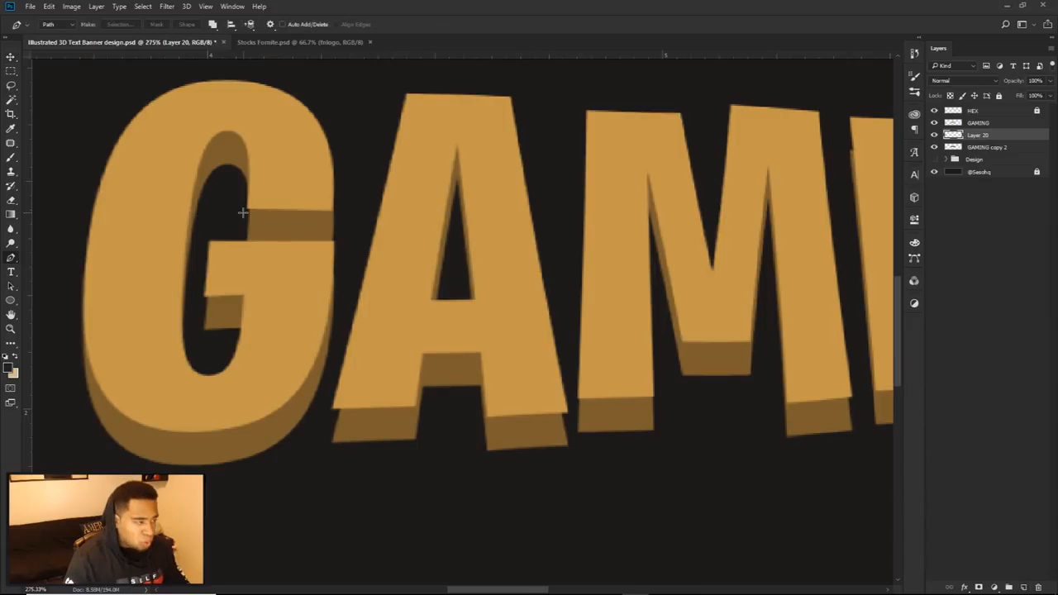
Step: Draw a closed path along the left edge of the shadow block under the G's crossbar, overlapping the gold face above
scroll(243, 217, up, 4)
drag(170, 234, 418, 199)
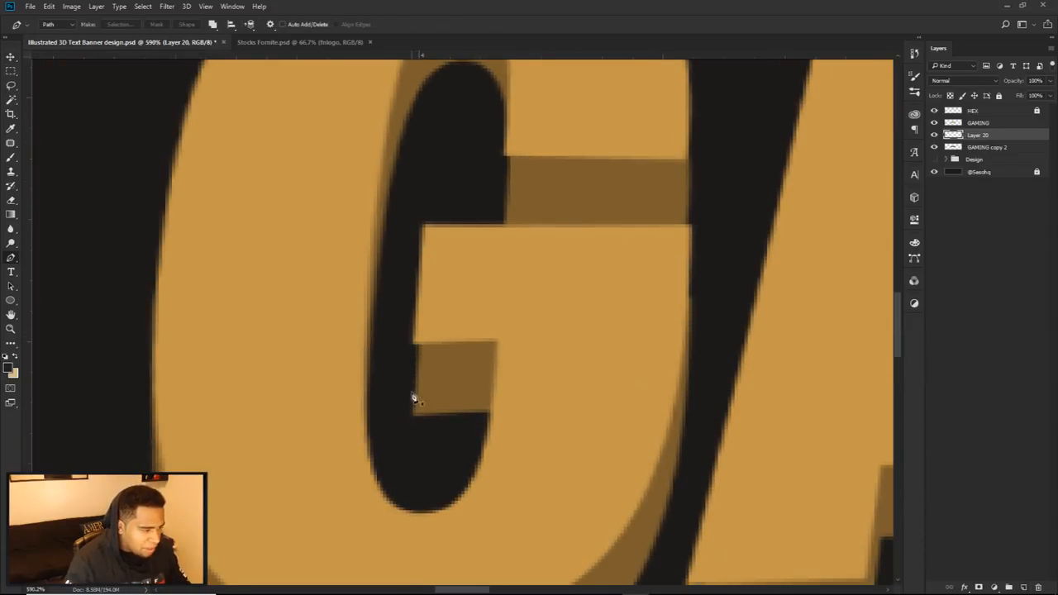
scroll(436, 366, down, 2)
scroll(435, 366, down, 2)
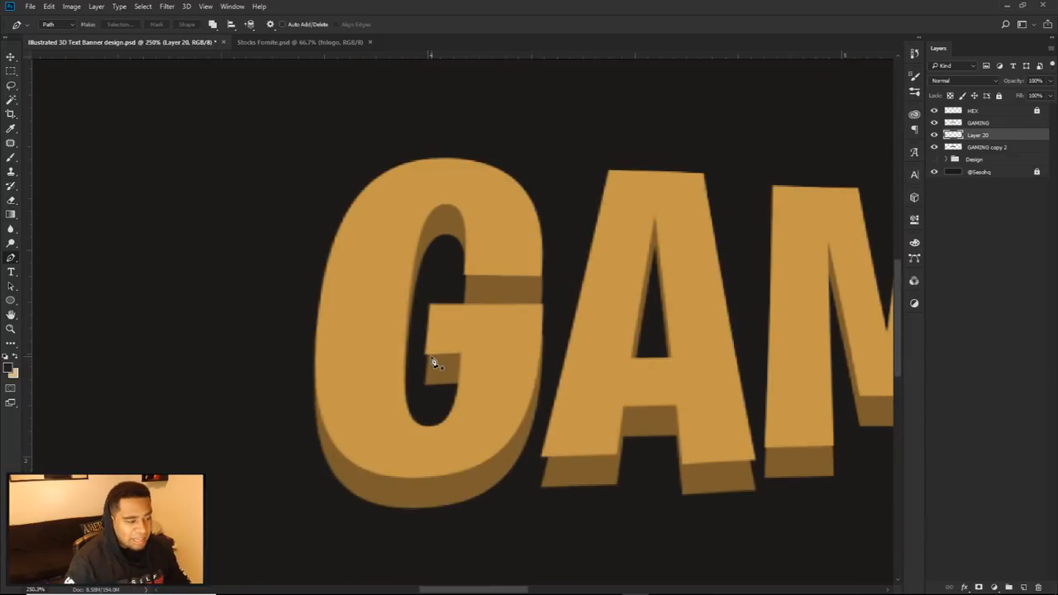
scroll(433, 364, up, 9)
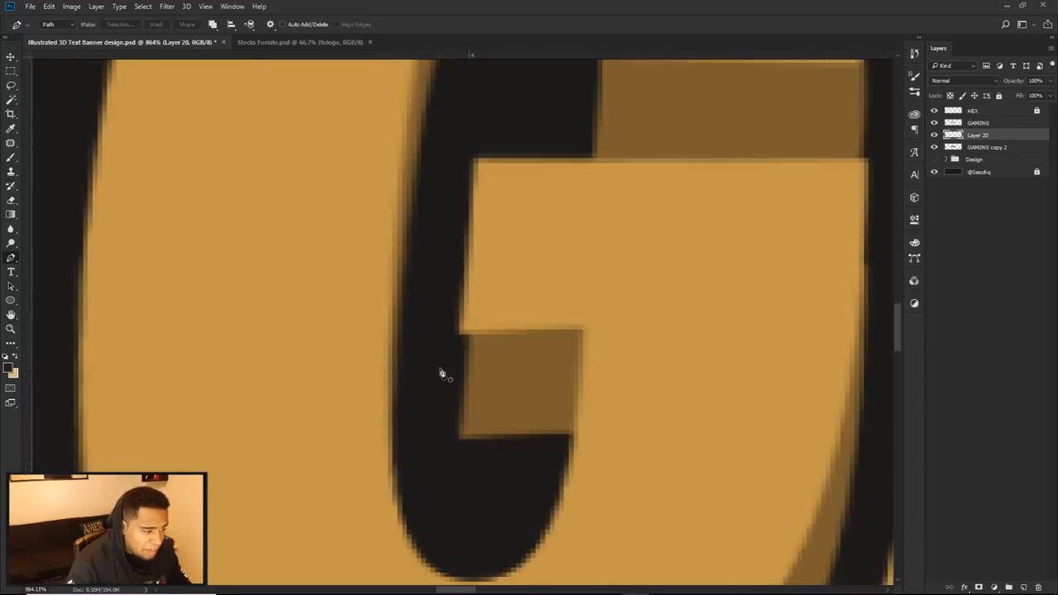
click(475, 313)
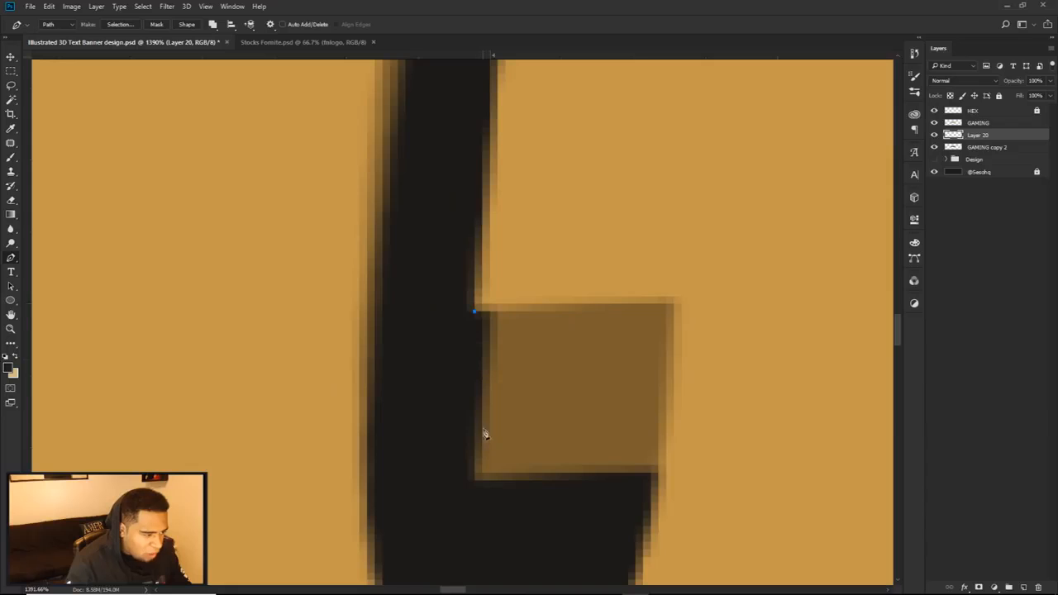
click(473, 479)
click(574, 419)
click(573, 288)
click(566, 258)
click(527, 249)
click(474, 312)
Step: Fill the G crossbar path with the extrusion's sampled brown, 7c5e2e, and delete the path
right_click(588, 303)
click(614, 376)
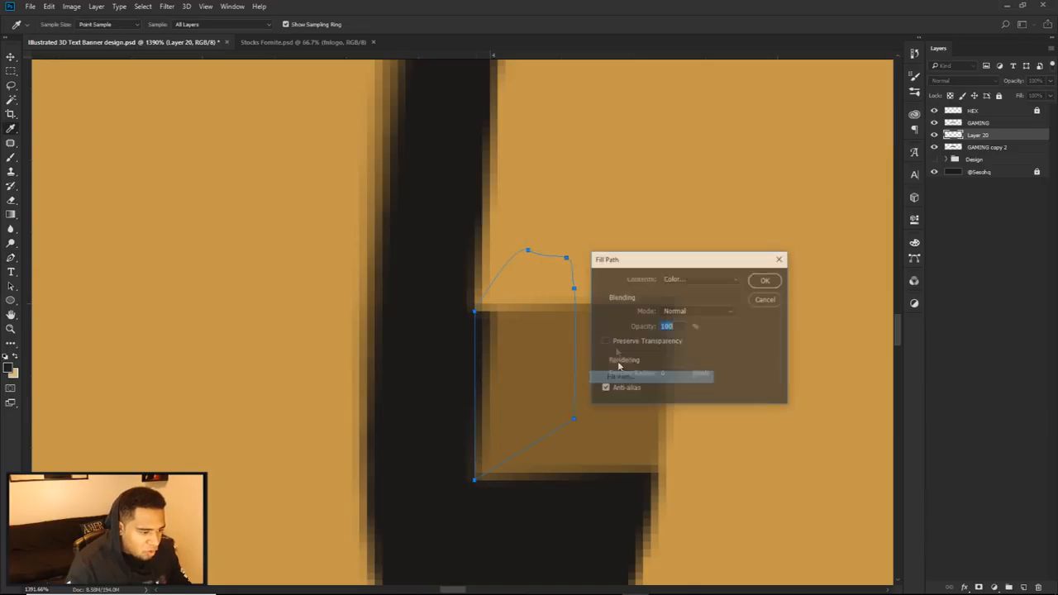
click(675, 278)
click(674, 303)
click(559, 335)
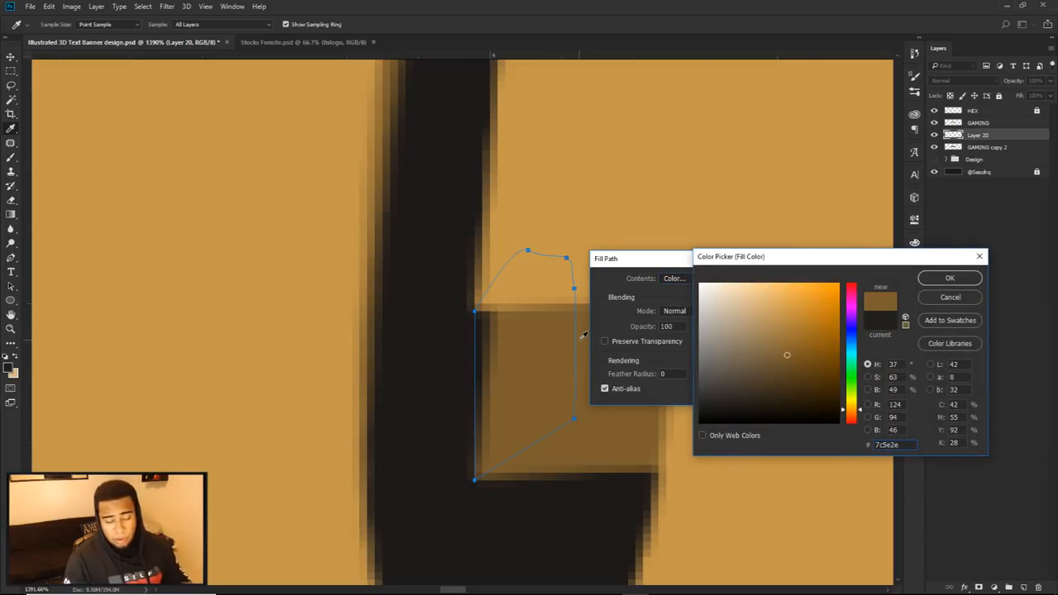
click(948, 280)
click(764, 279)
right_click(692, 266)
click(736, 287)
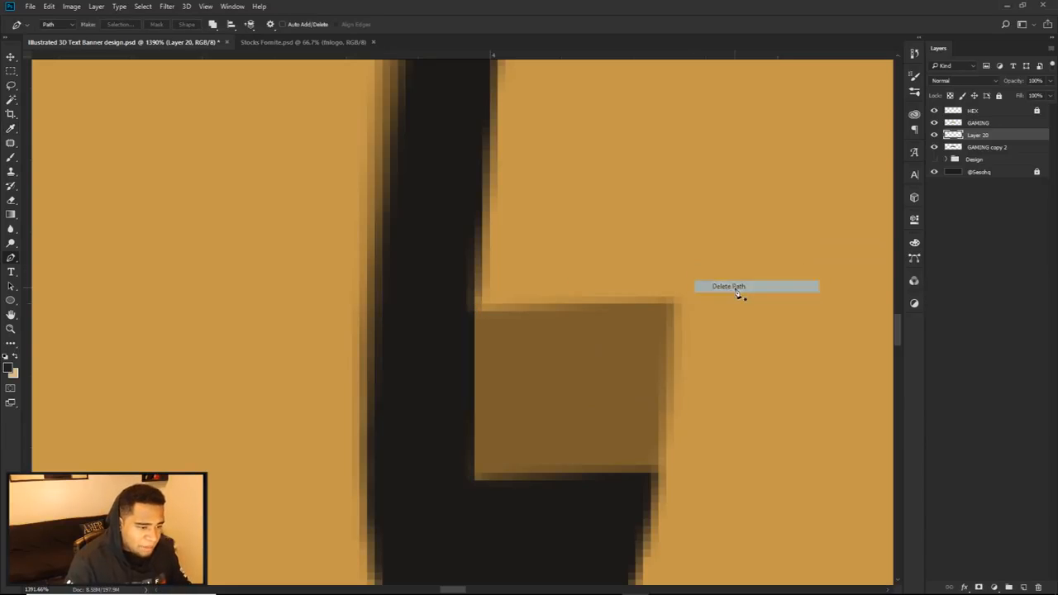
Step: Draw a closed path over another uneven edge of the G's extrusion
scroll(736, 293, down, 8)
scroll(671, 305, down, 3)
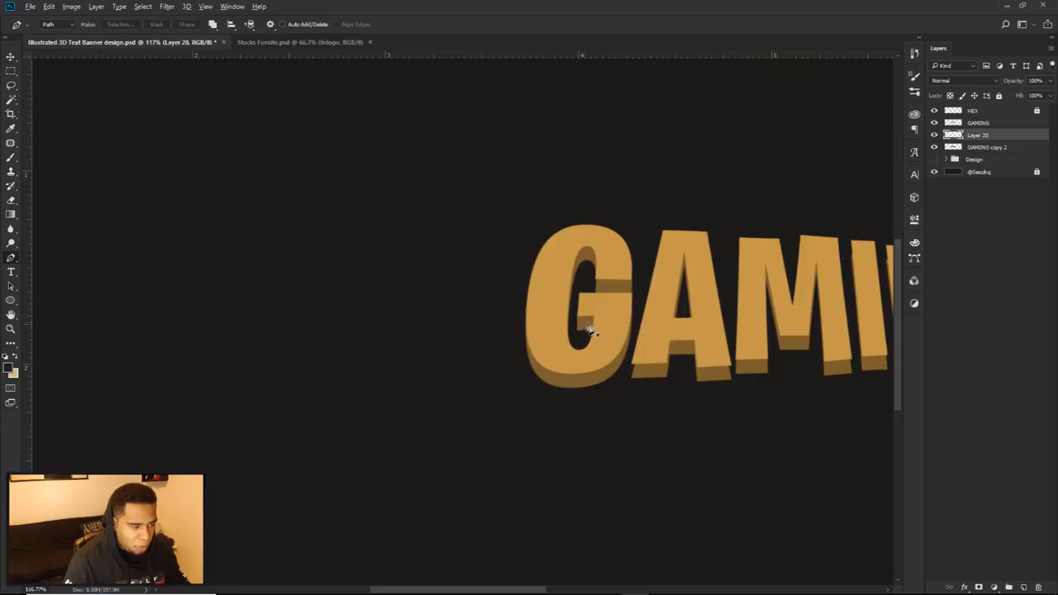
scroll(589, 329, up, 10)
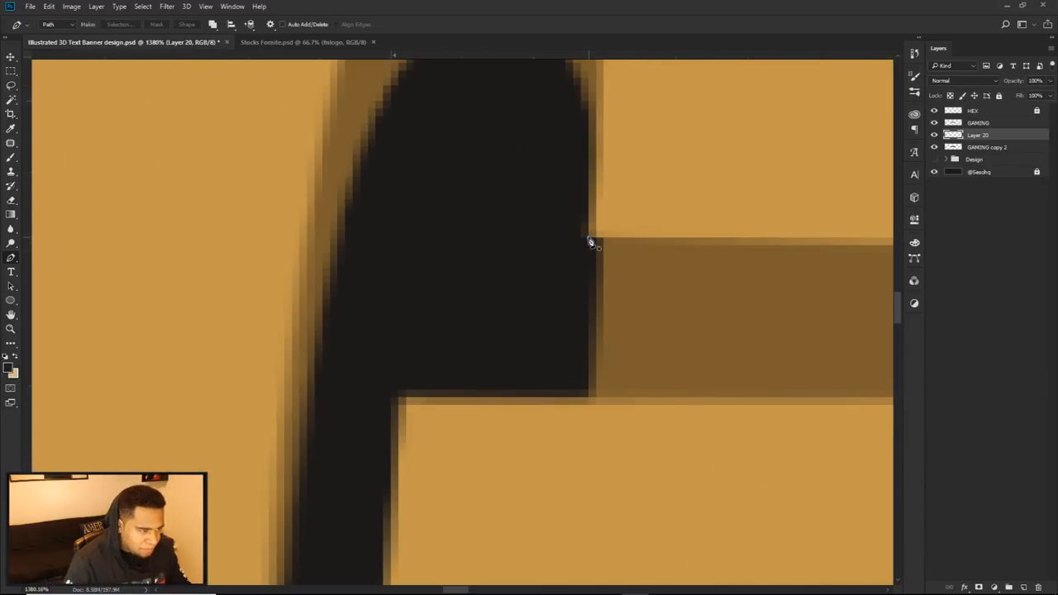
click(588, 238)
click(581, 419)
drag(687, 398, 706, 377)
drag(725, 291, 702, 221)
click(590, 238)
Step: Fill the second path on the G with the same brown and delete the path
right_click(629, 234)
click(671, 310)
click(766, 279)
right_click(728, 266)
click(762, 283)
Step: Draw a closed path around the A's left foot, carrying its slanted outer edge down to the extrusion's base
scroll(765, 281, down, 6)
scroll(766, 276, down, 4)
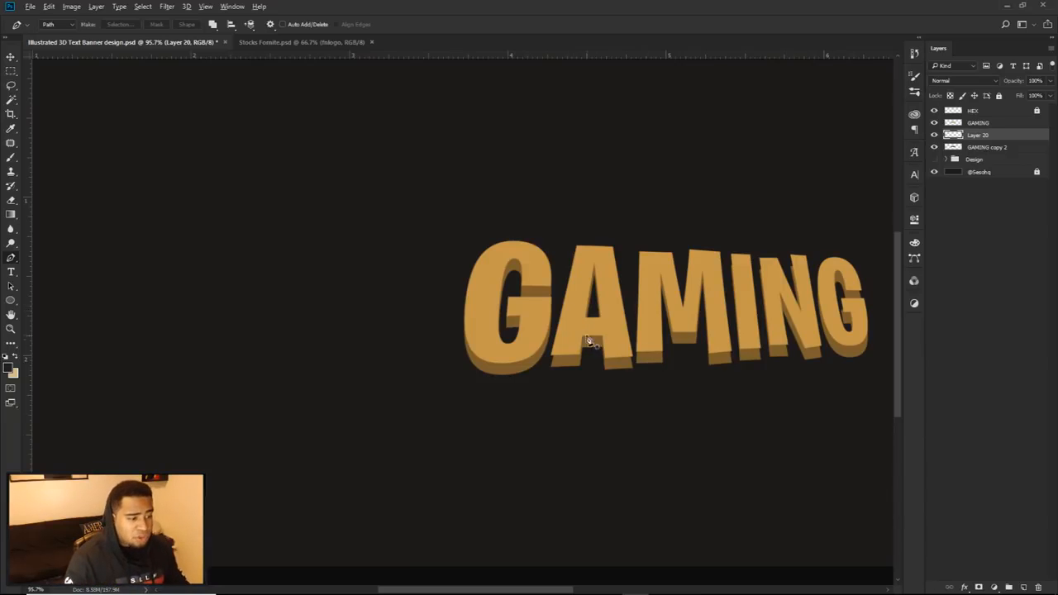
scroll(589, 341, up, 8)
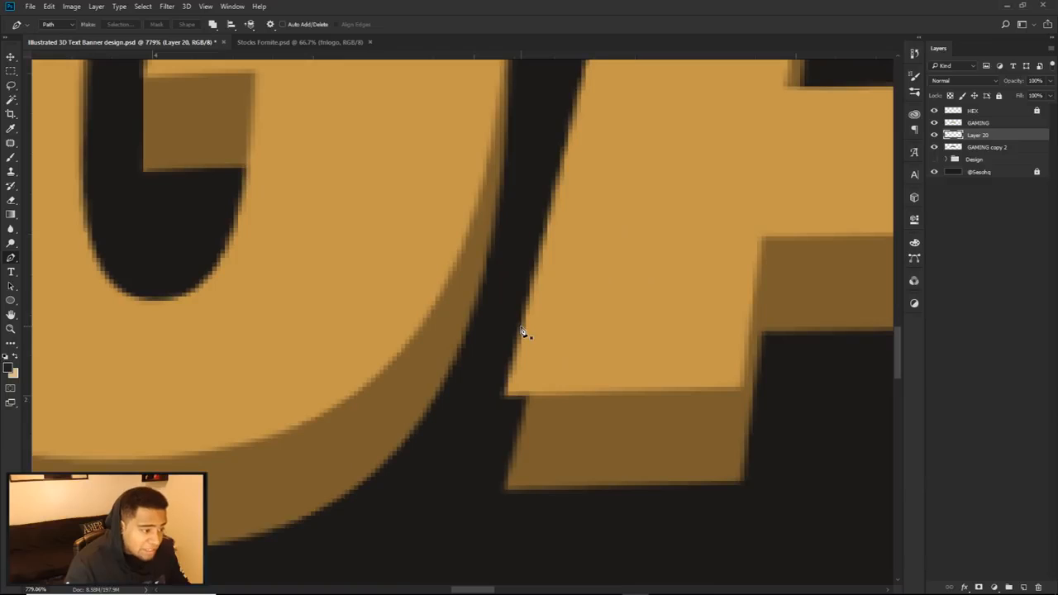
click(522, 329)
click(475, 495)
key(ctrl+z)
click(476, 495)
click(667, 483)
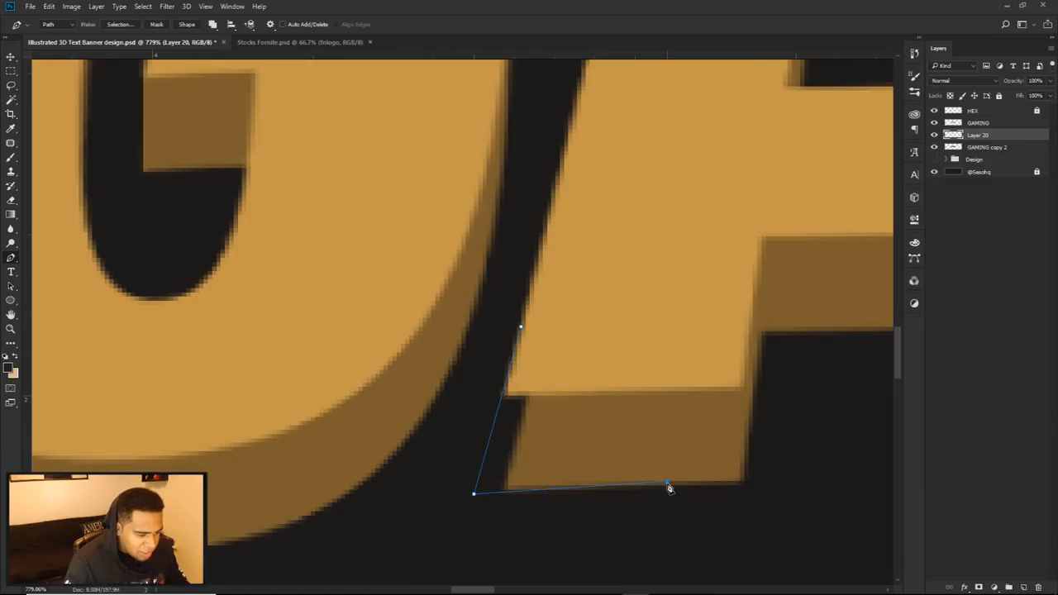
drag(668, 487, 742, 492)
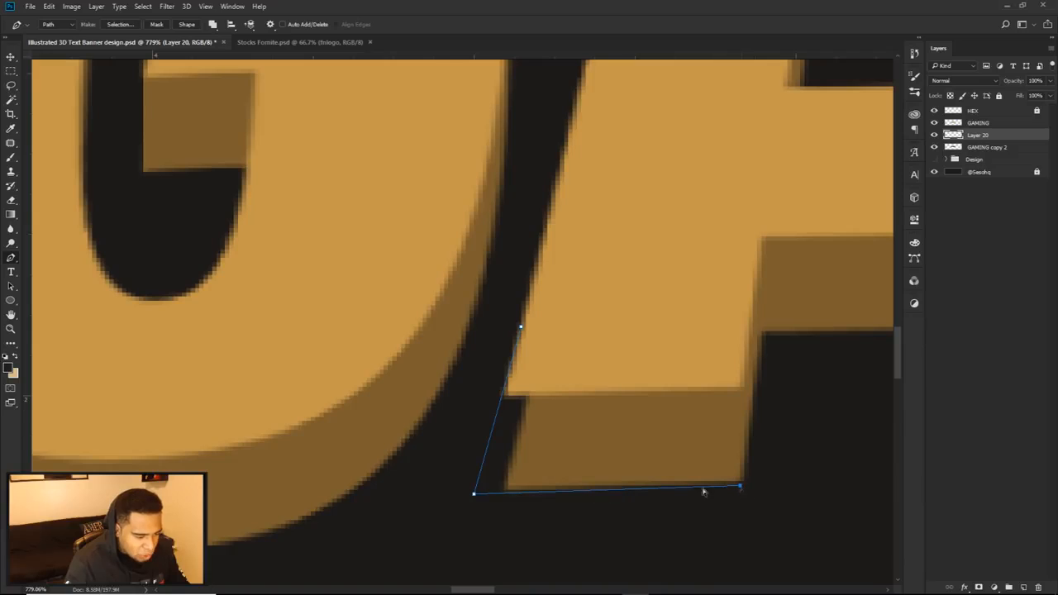
drag(475, 495, 475, 495)
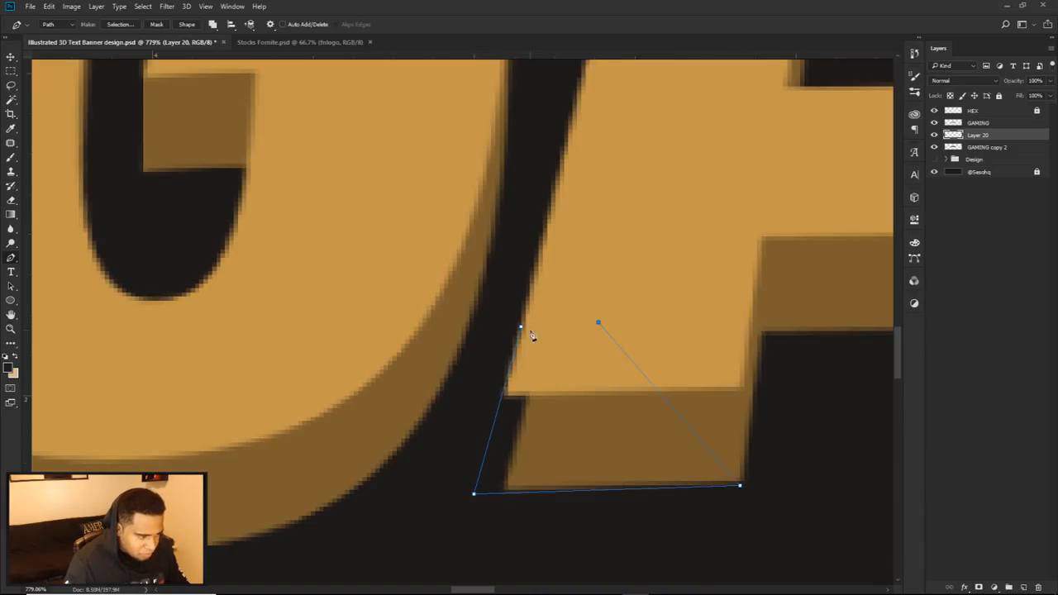
Step: Draw a second closed path around the A's right foot, extending its outer slant to the extrusion's base
drag(743, 334, 222, 303)
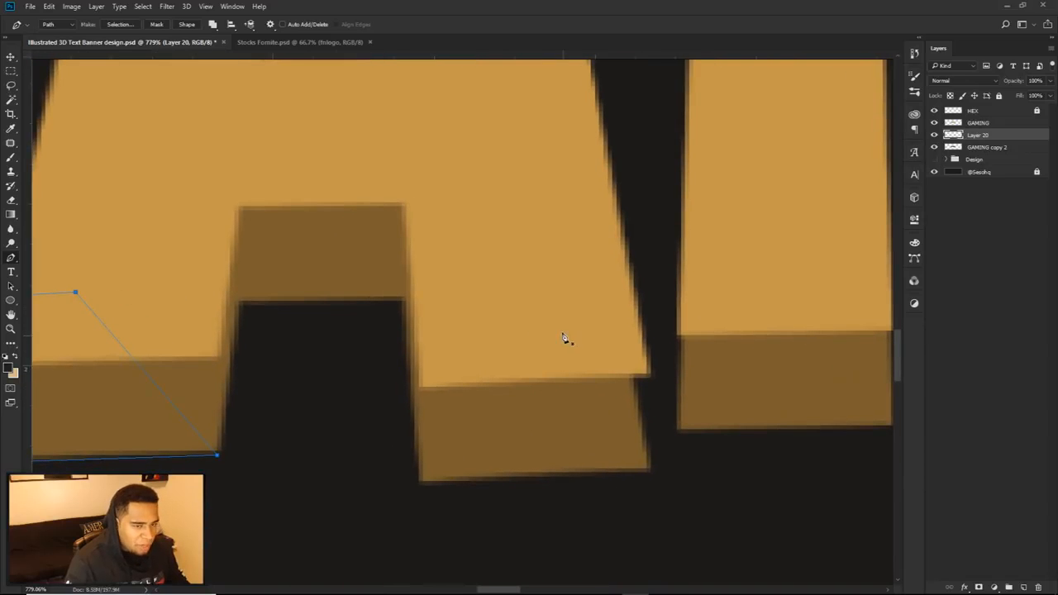
ctrl+click(272, 464)
click(434, 480)
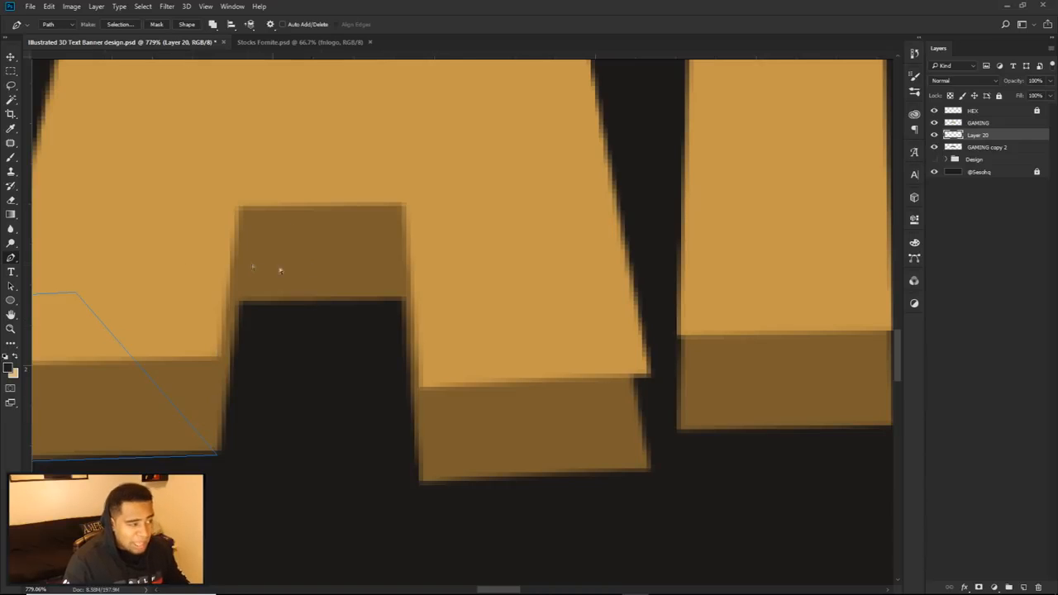
scroll(634, 449, up, 5)
click(646, 281)
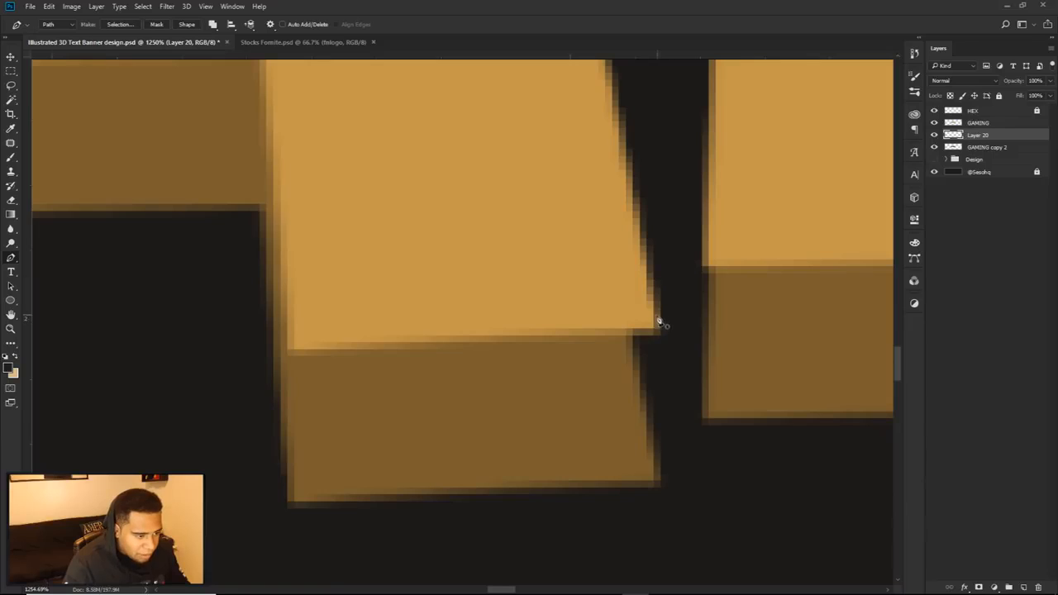
click(673, 486)
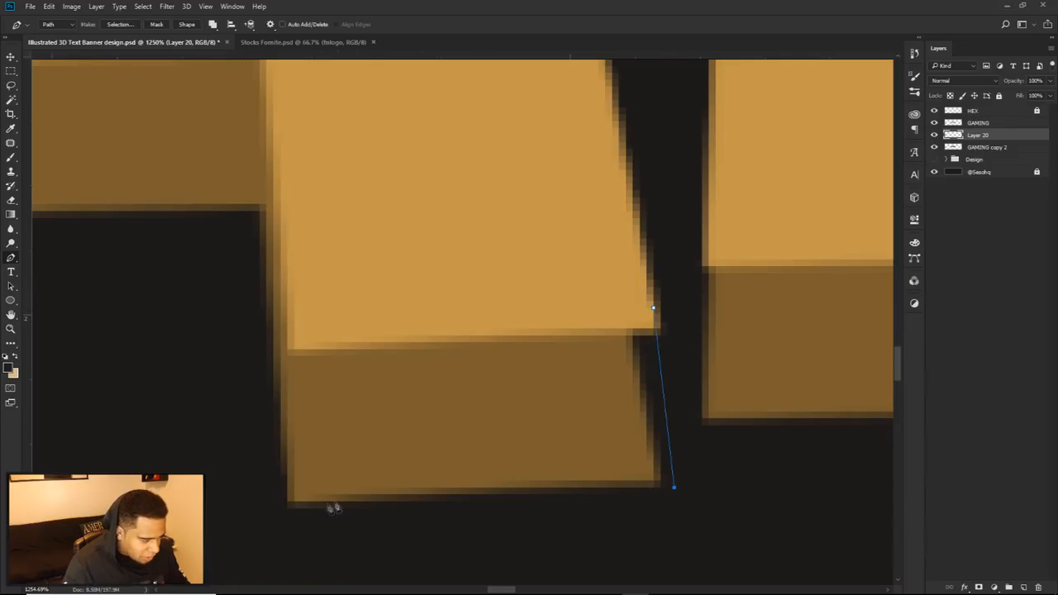
click(294, 501)
drag(419, 294, 537, 282)
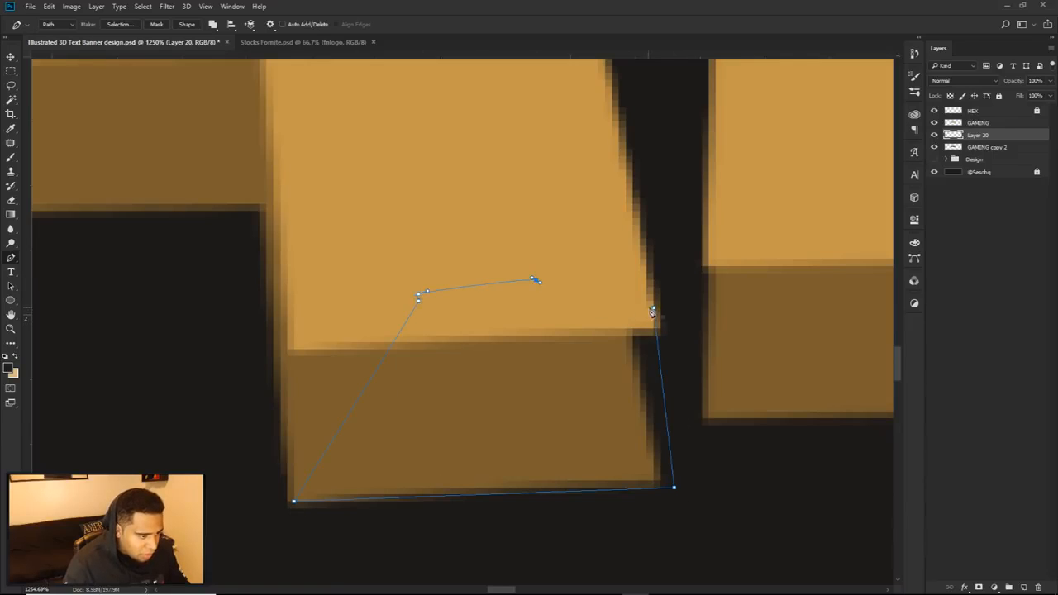
click(653, 312)
scroll(528, 359, down, 2)
scroll(487, 371, down, 2)
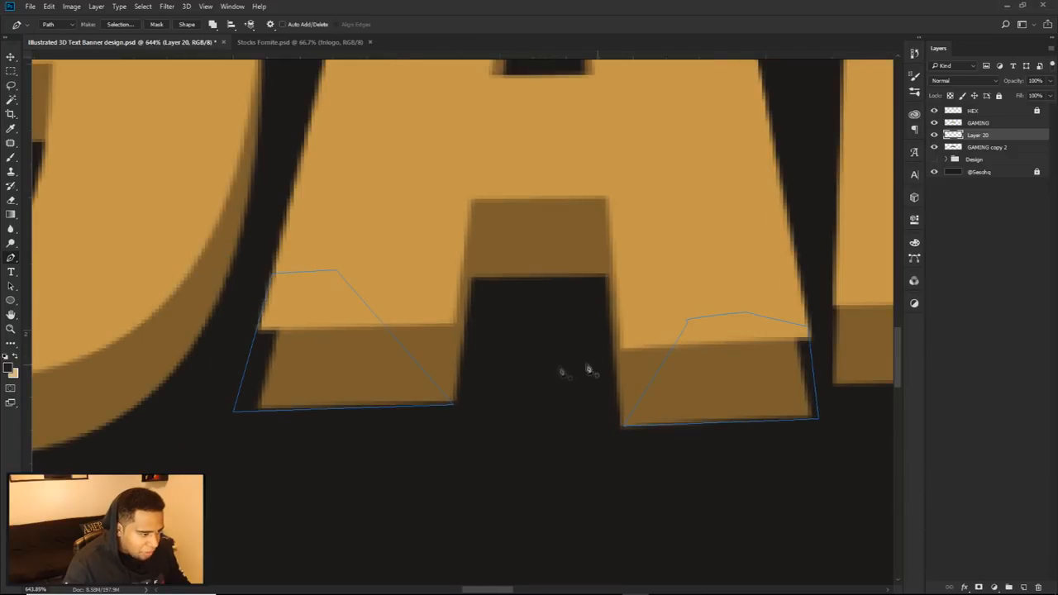
Step: Draw a closed path around the notch between the A's feet, following its inner slanted sides
scroll(472, 406, up, 4)
click(452, 413)
click(487, 203)
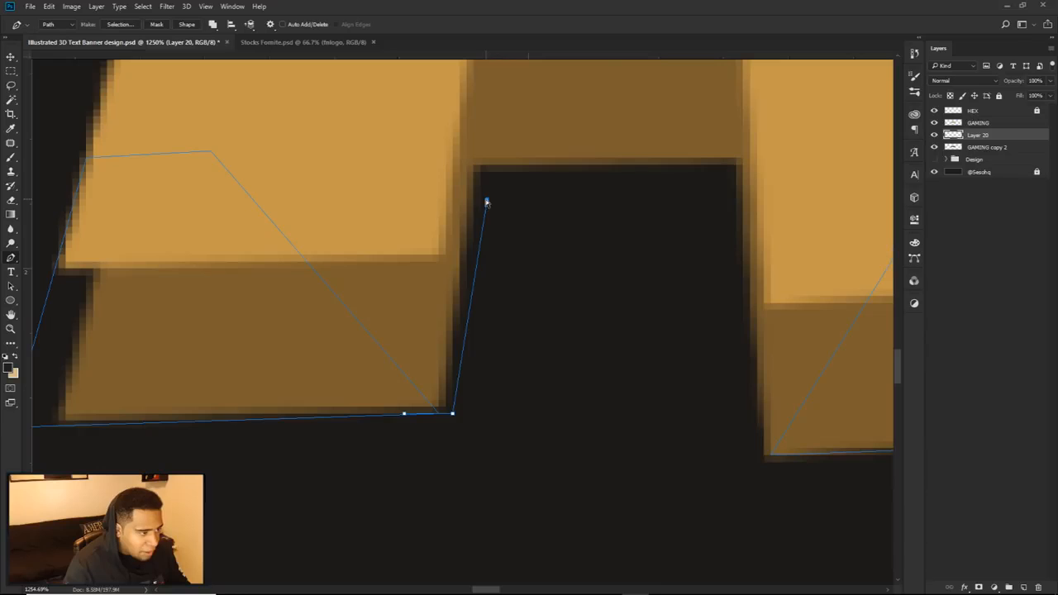
scroll(607, 248, down, 2)
click(668, 219)
click(696, 364)
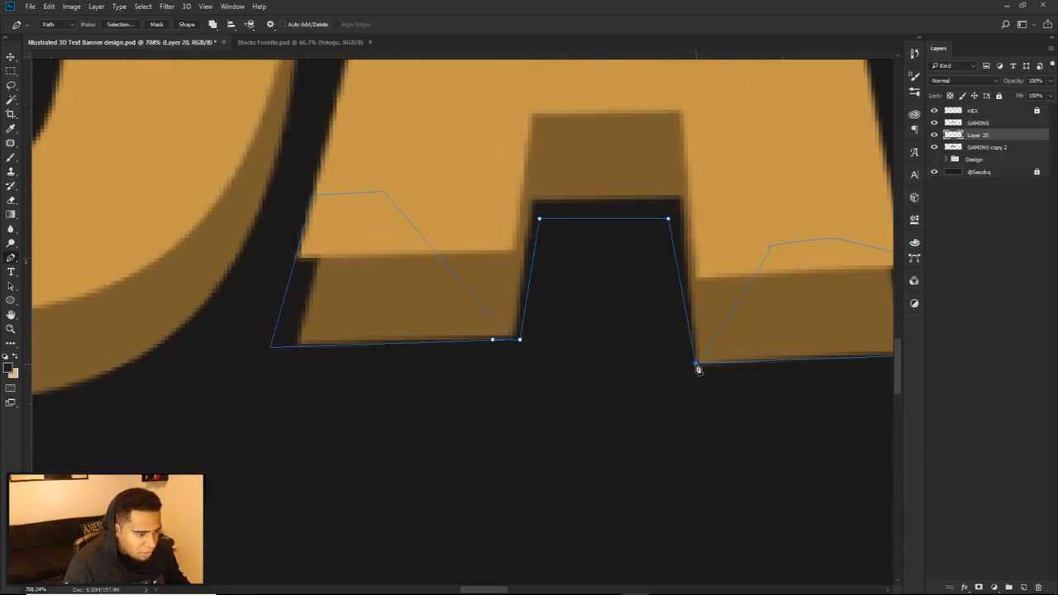
click(708, 231)
drag(715, 168, 673, 128)
drag(587, 129, 557, 134)
click(504, 210)
click(492, 222)
click(488, 272)
click(494, 340)
scroll(574, 326, down, 1)
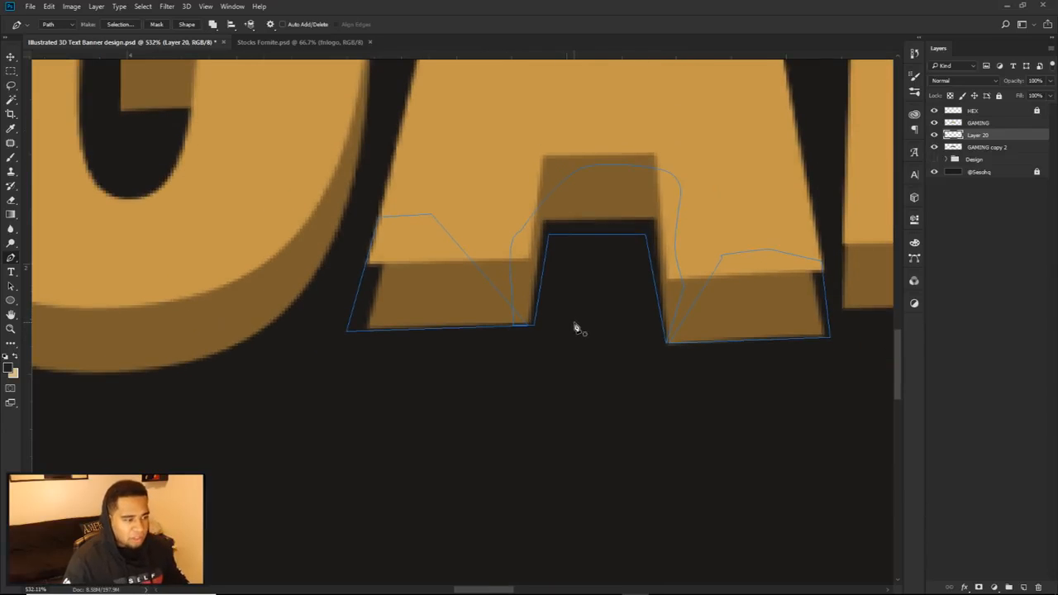
Step: Fill the three paths around the A's feet and notch with the extrusion's dark brown and delete the paths
right_click(552, 239)
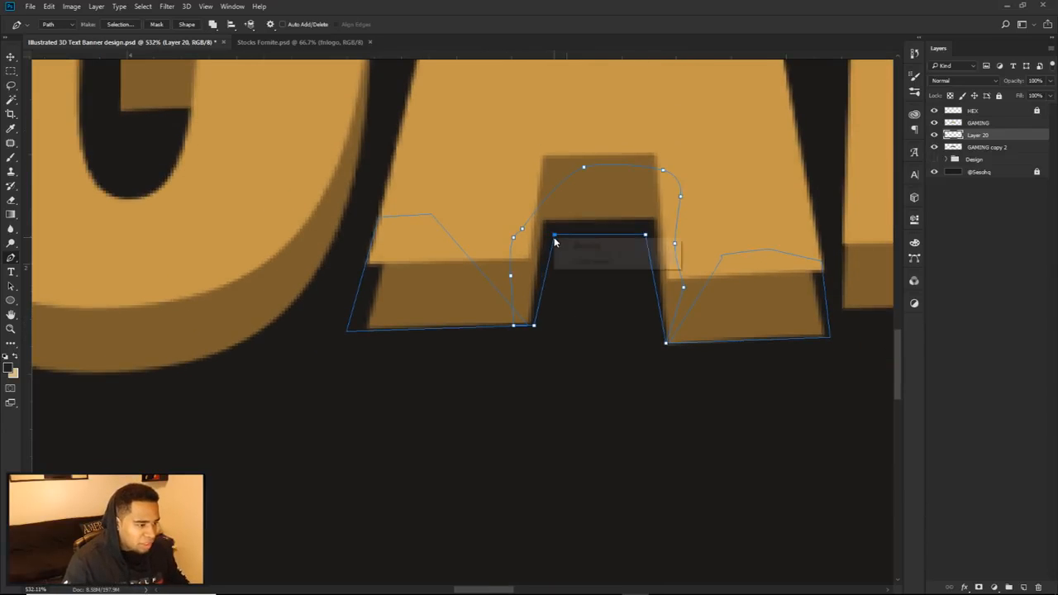
click(574, 307)
scroll(599, 307, down, 1)
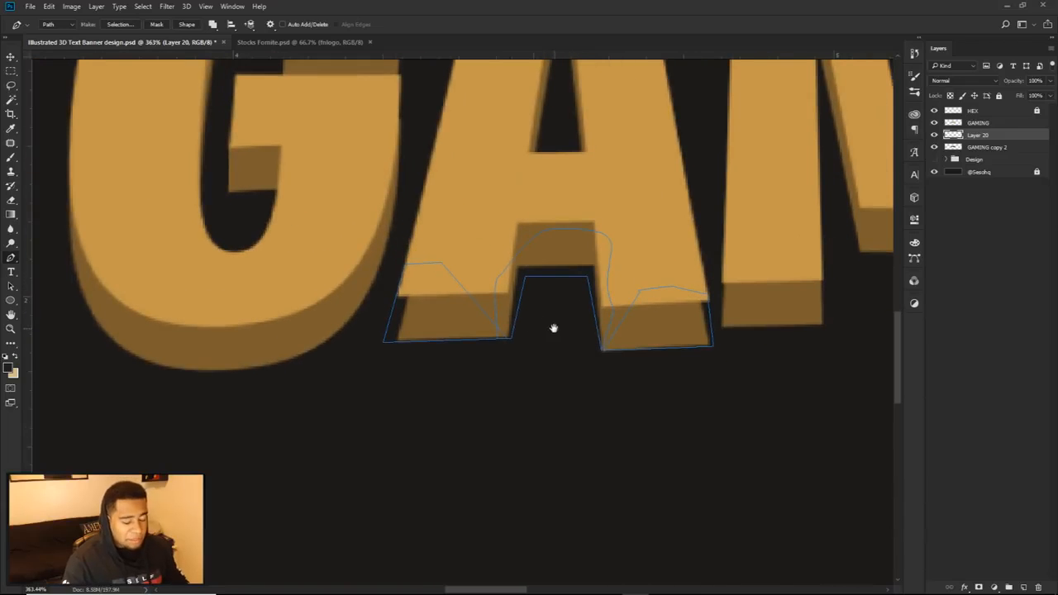
right_click(585, 222)
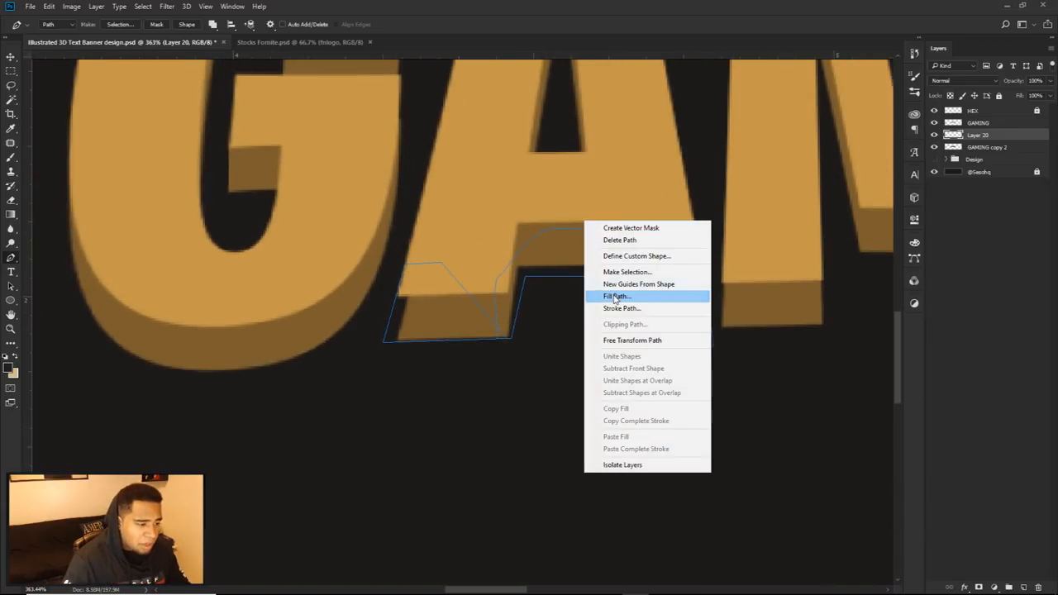
click(615, 296)
click(764, 279)
right_click(616, 209)
click(649, 226)
scroll(691, 306, down, 3)
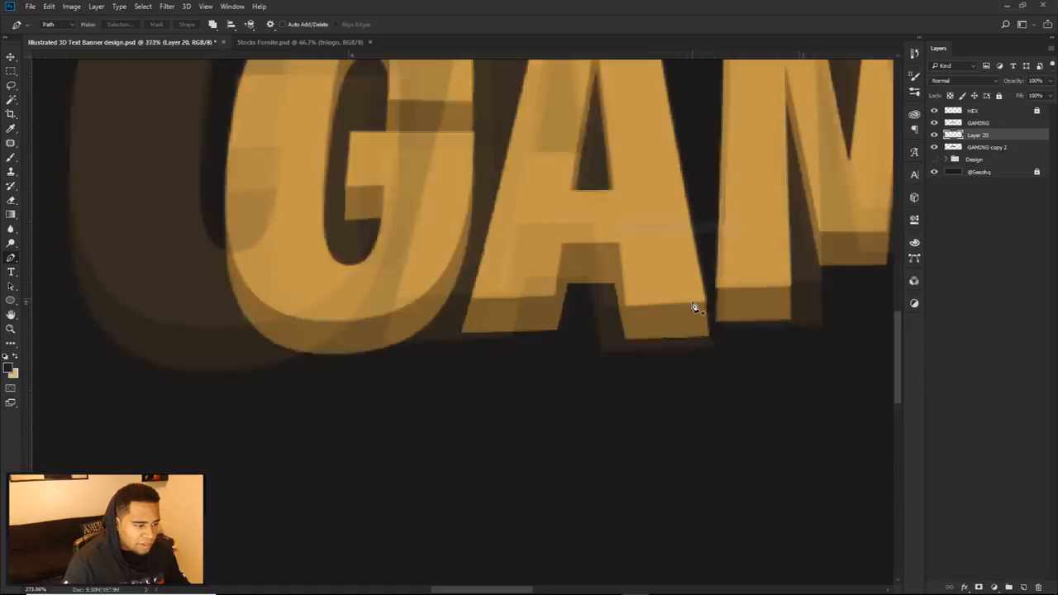
Step: Draw a closed path around the A's triangular opening, covering the upper part of the hole
scroll(439, 323, up, 4)
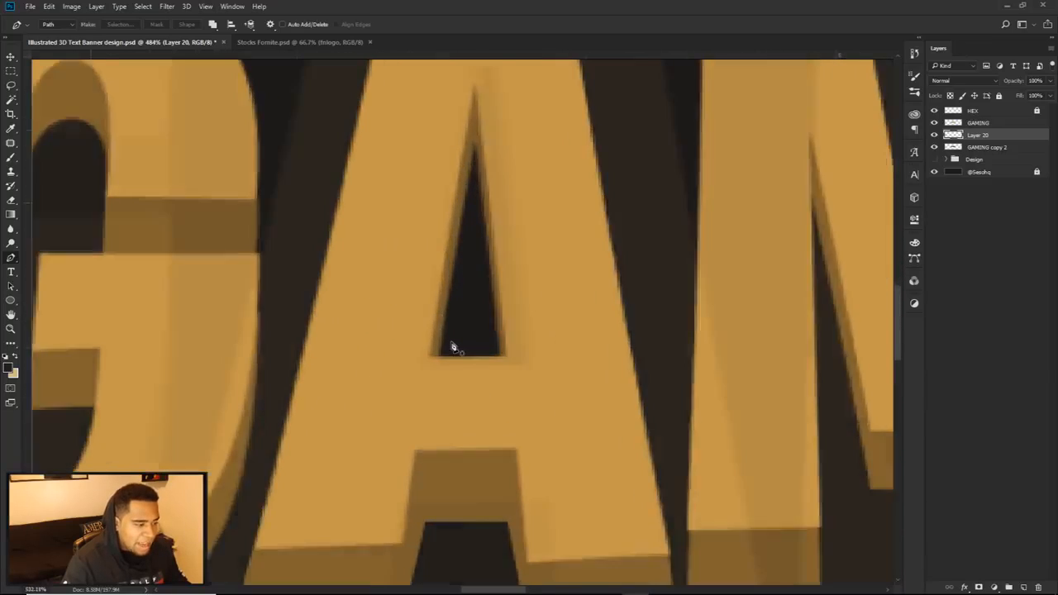
click(433, 372)
click(485, 201)
click(528, 400)
click(613, 208)
scroll(565, 155, down, 3)
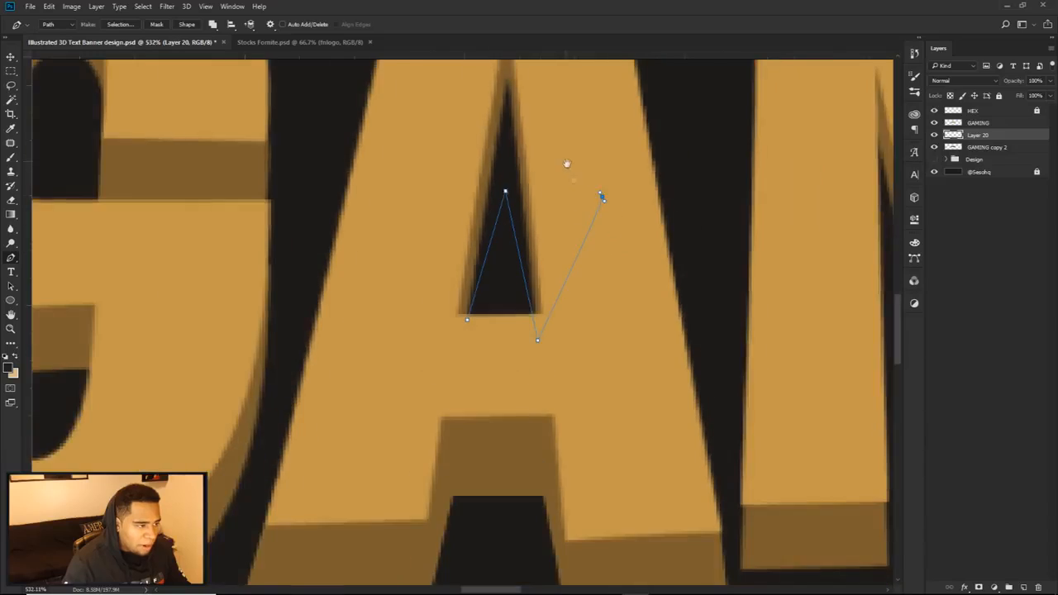
drag(564, 162, 579, 260)
drag(467, 134, 446, 192)
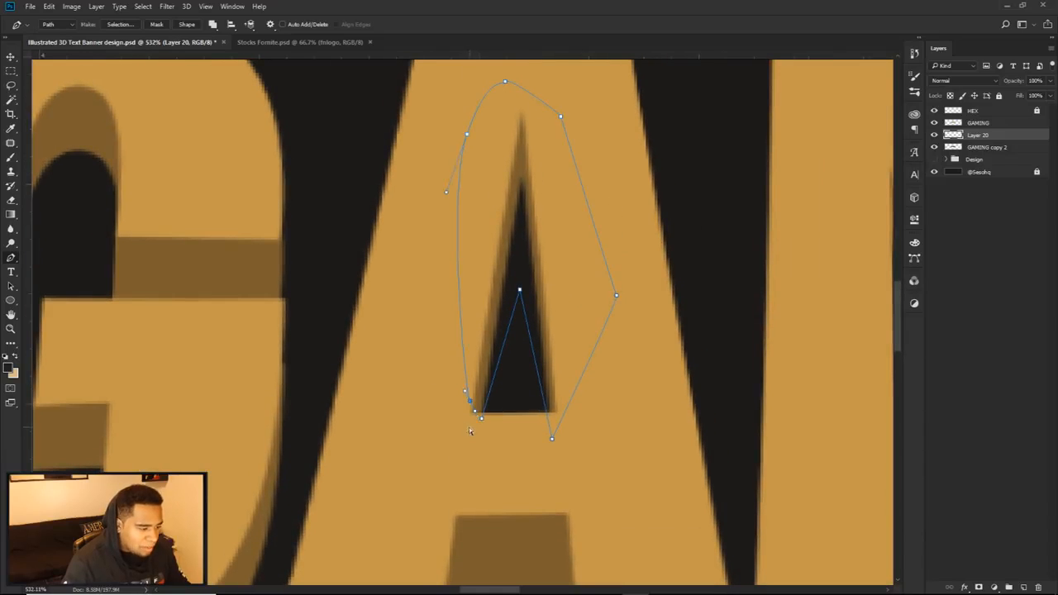
Step: Fill the path in the A's triangular opening with the same brown and delete the path
right_click(510, 377)
click(553, 194)
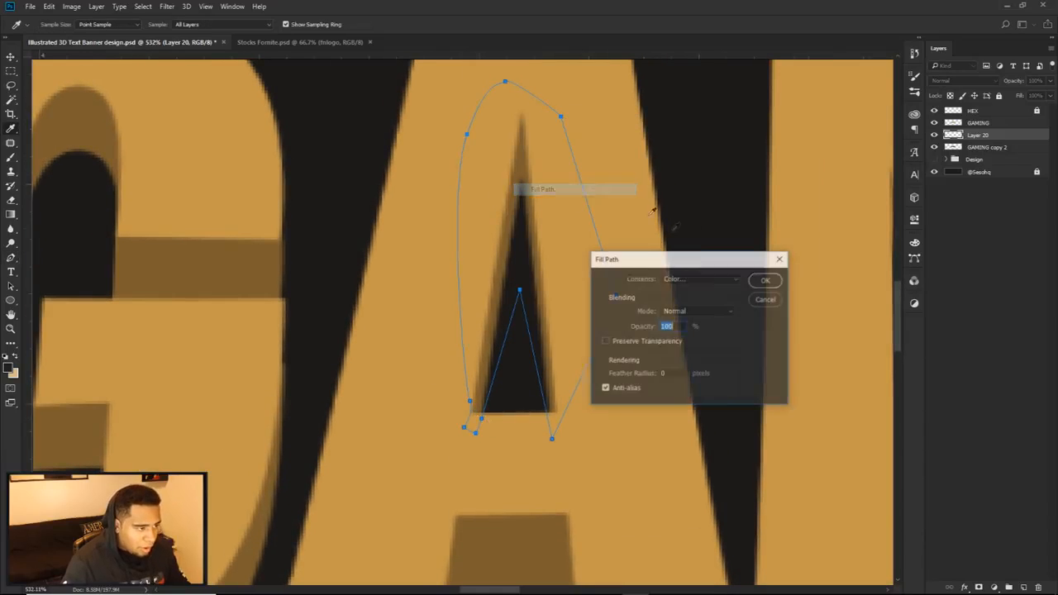
click(764, 281)
right_click(609, 218)
click(671, 239)
scroll(676, 261, up, 5)
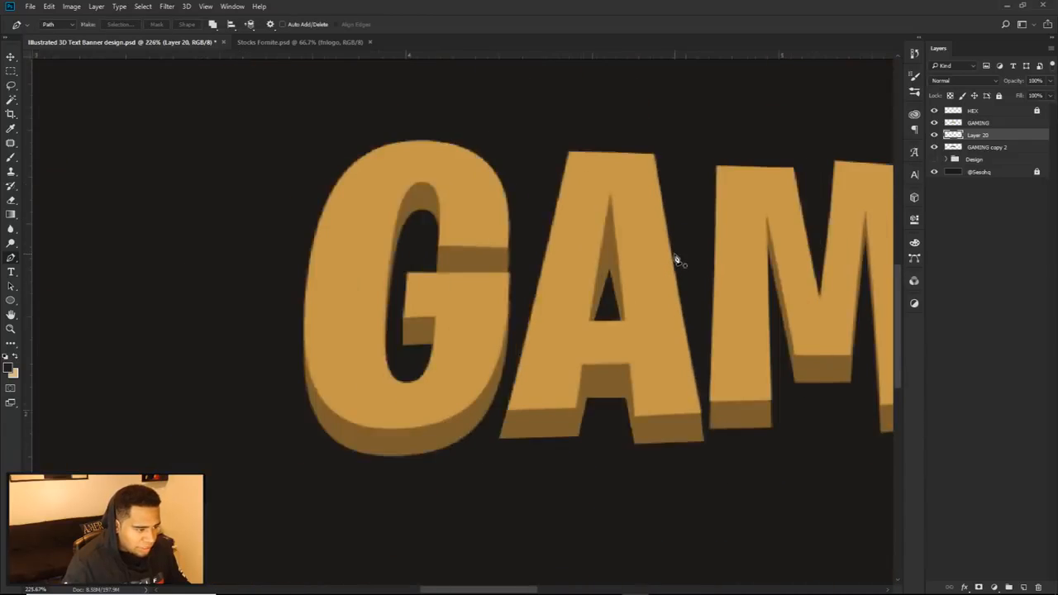
scroll(676, 261, up, 2)
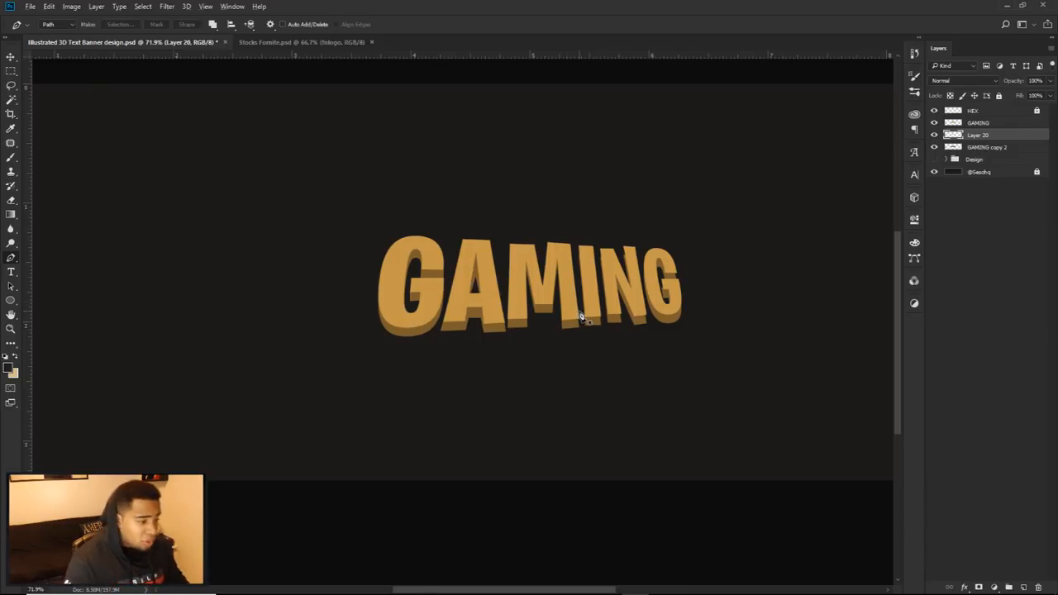
scroll(512, 322, up, 5)
click(482, 326)
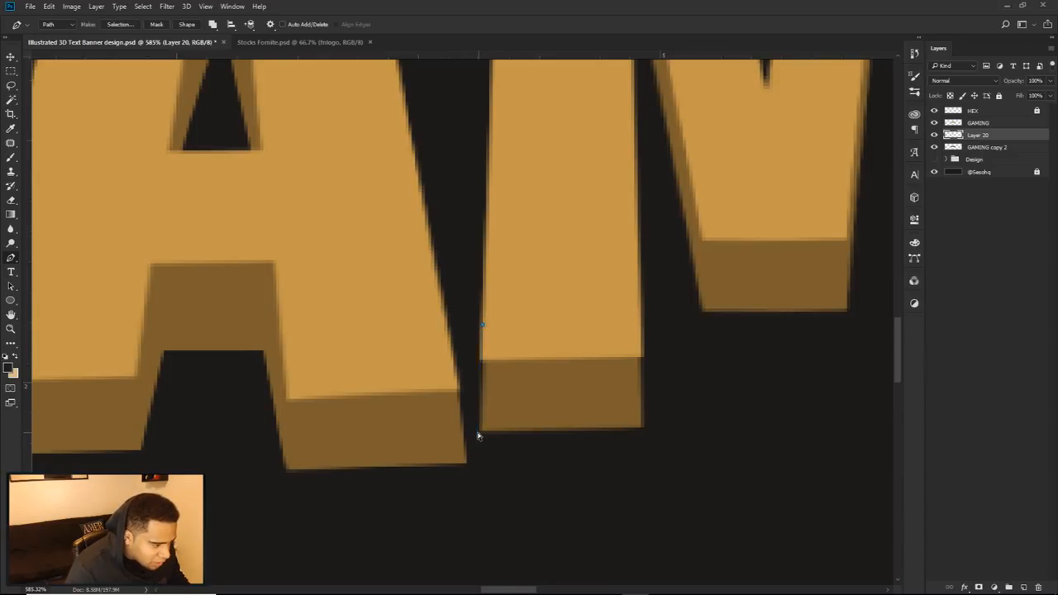
click(477, 435)
scroll(475, 409, up, 4)
right_click(522, 228)
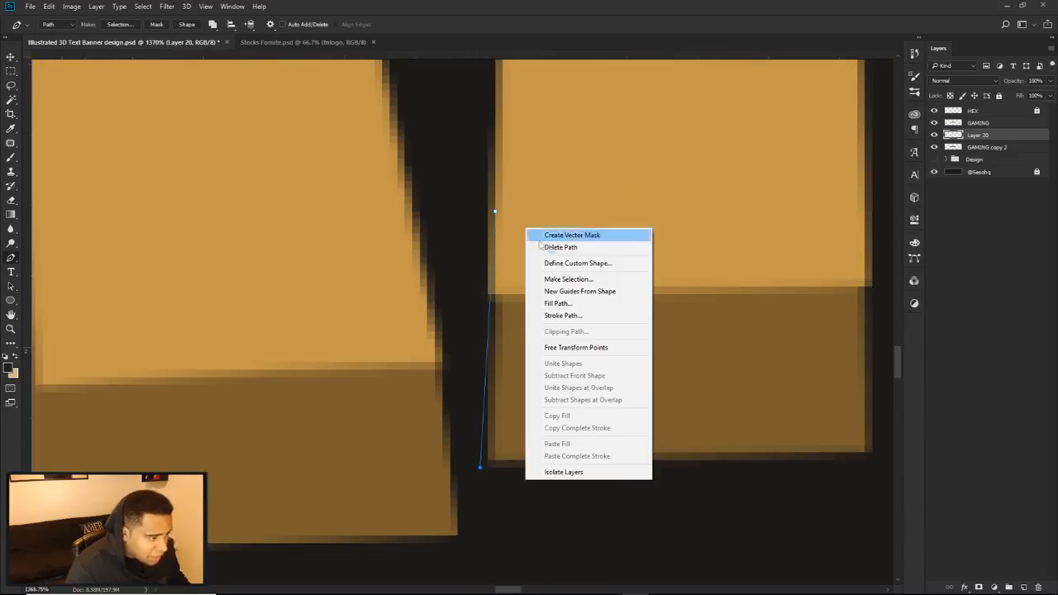
click(545, 246)
Step: Draw a closed path around the M's left foot, following the extrusion's side and bottom edges
click(494, 220)
click(488, 462)
drag(781, 461, 601, 448)
click(692, 439)
click(692, 259)
click(647, 206)
click(527, 168)
click(413, 175)
click(314, 207)
drag(395, 462, 257, 438)
Step: Draw a closed path around the M's right foot, carrying its slanted outer edge down to the extrusion's base
drag(570, 390, 787, 498)
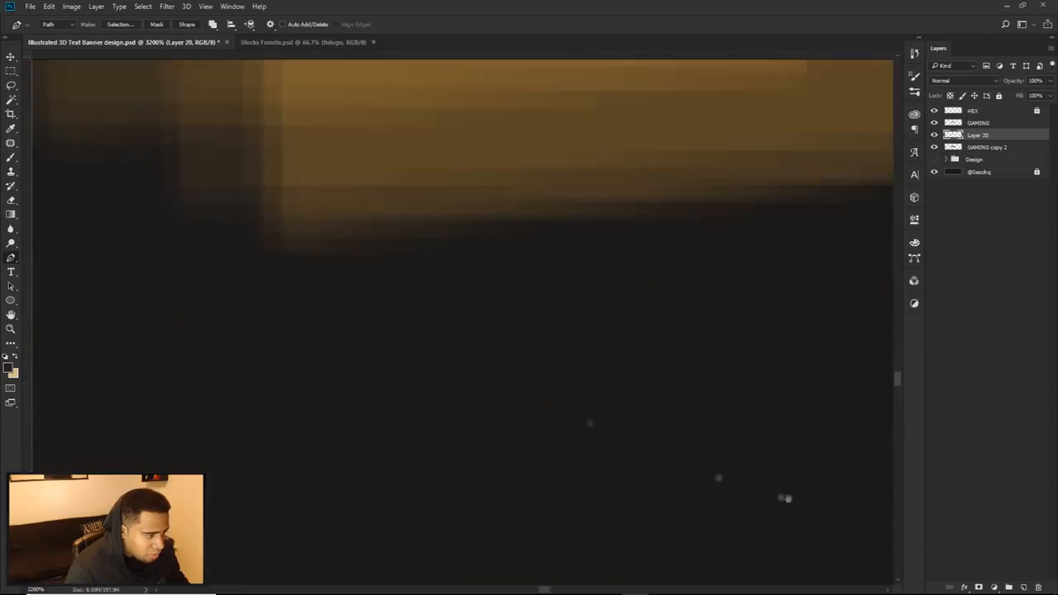
scroll(467, 446, down, 2)
click(392, 378)
click(727, 351)
click(704, 123)
click(440, 128)
click(392, 379)
Step: Draw a closed path around the extrusion of the M's middle point, with slanted sides into both gaps between the legs
scroll(444, 314, down, 4)
drag(442, 314, 523, 435)
drag(633, 355, 625, 287)
scroll(539, 281, down, 3)
drag(539, 281, 584, 398)
click(366, 301)
click(342, 456)
click(337, 198)
click(330, 125)
click(366, 116)
click(386, 173)
click(425, 317)
drag(445, 358, 466, 359)
click(542, 173)
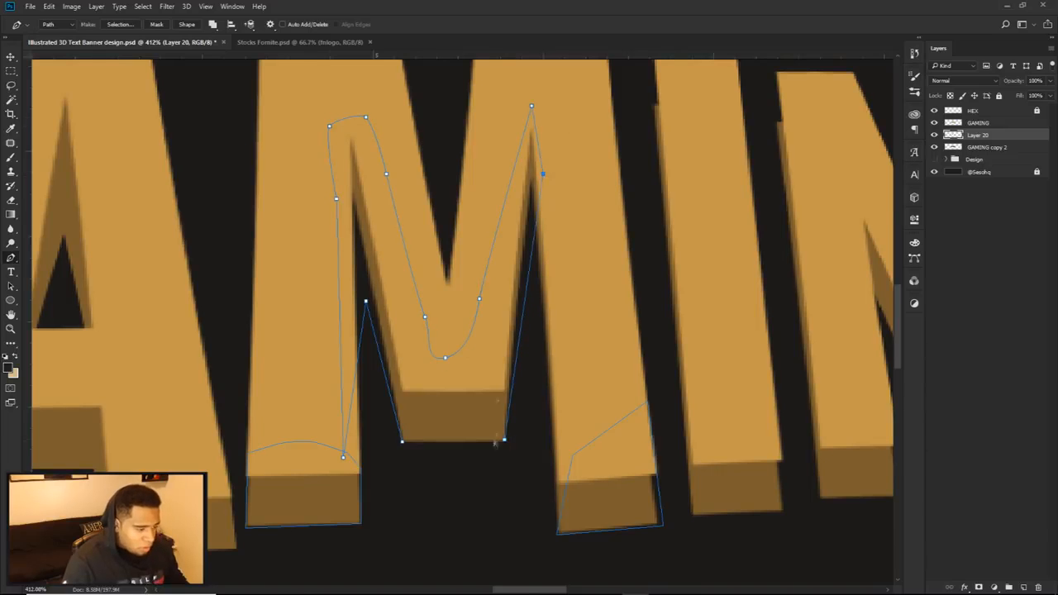
key(ctrl+alt+z)
key(ctrl+alt+z)
click(556, 308)
click(504, 442)
click(403, 441)
Step: Fill the M's three paths with the extrusion's brown and delete the paths
right_click(538, 385)
click(565, 207)
key(Return)
key(Return)
scroll(560, 419, down, 4)
scroll(405, 463, up, 7)
Step: Draw a closed path over the lower-right corner of the I, extending its slanted edge to the extrusion's base
scroll(408, 469, down, 1)
drag(645, 427, 198, 451)
click(532, 405)
click(533, 470)
click(475, 471)
click(483, 386)
click(532, 405)
Step: Draw a closed path over the right side of the N's left foot, reaching down to the extrusion's base
scroll(532, 404, down, 4)
scroll(373, 167, up, 9)
drag(377, 169, 491, 316)
click(488, 271)
scroll(490, 272, down, 3)
drag(619, 513, 378, 300)
click(579, 409)
click(592, 516)
click(529, 519)
drag(591, 519, 598, 519)
Step: Draw a closed path over the N's right foot, extending its outer slant to the extrusion's base
drag(601, 390, 464, 356)
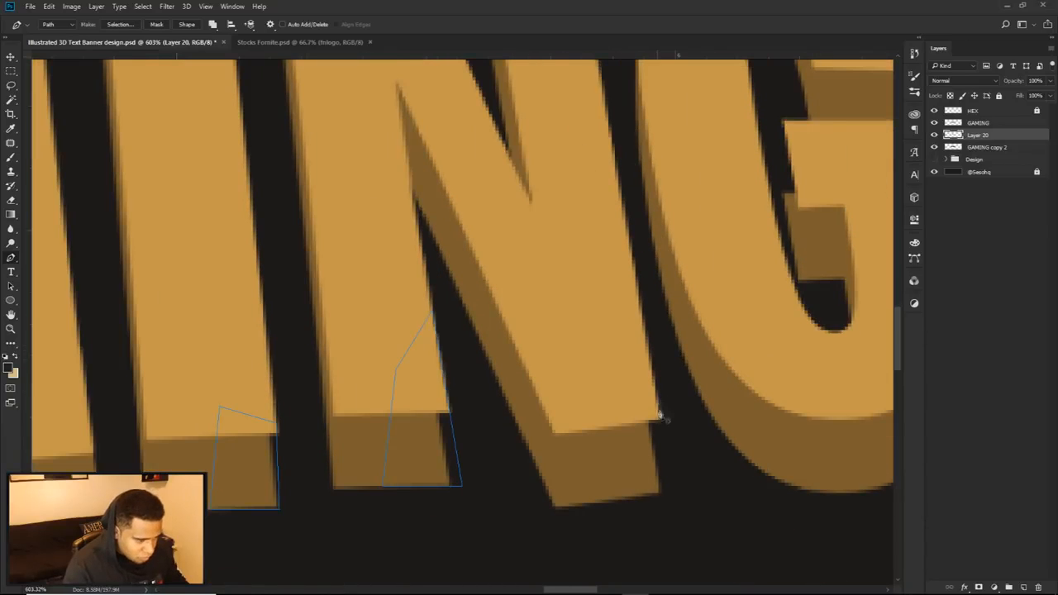
drag(664, 493, 668, 494)
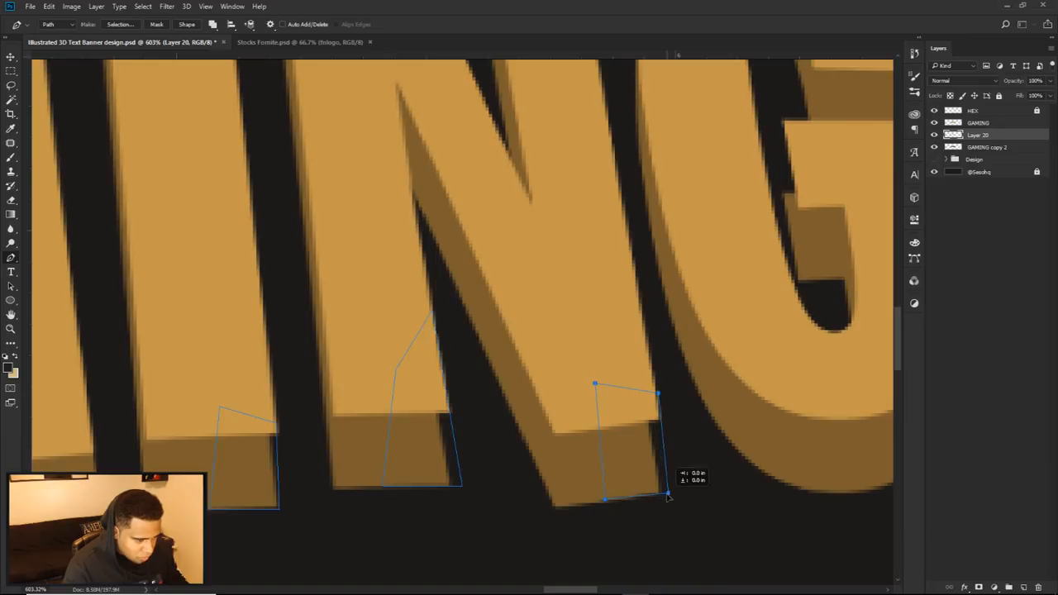
key(ctrl+z)
drag(655, 391, 638, 293)
drag(664, 492, 671, 493)
drag(601, 499, 555, 507)
Step: Draw closed paths over the upper-left corners of the I and both N strokes to bridge the extrusion gaps
scroll(645, 492, down, 7)
scroll(449, 190, up, 8)
click(455, 153)
click(453, 233)
click(477, 260)
click(492, 259)
click(456, 154)
click(585, 303)
click(535, 265)
drag(643, 302, 383, 274)
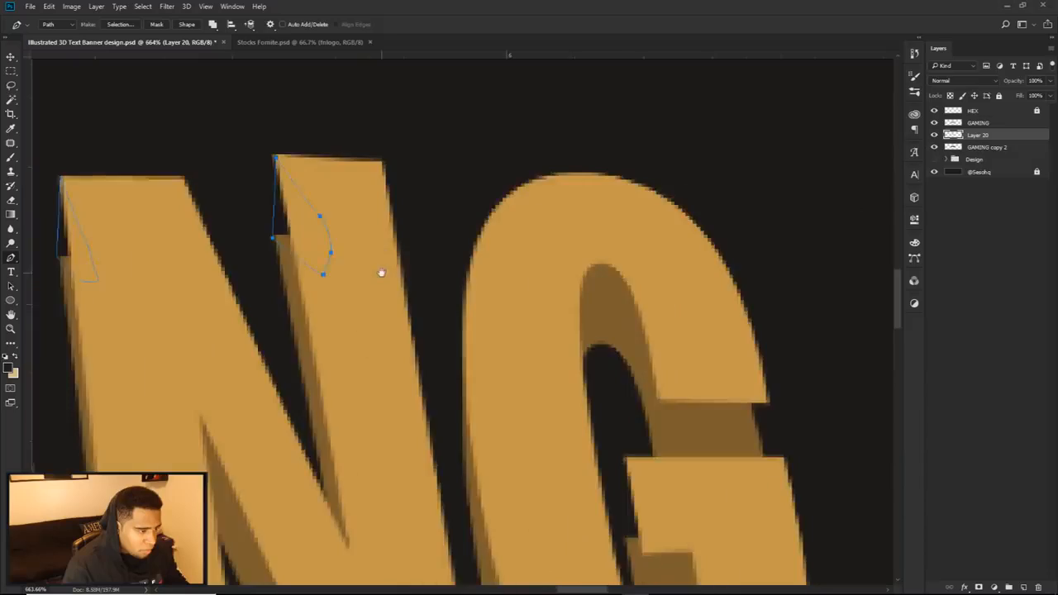
Step: Draw closed paths over the uneven extrusion edges of the last G's crossbar and upper arm
scroll(567, 444, up, 2)
click(565, 443)
click(560, 342)
click(626, 408)
click(635, 433)
drag(639, 361, 615, 412)
click(706, 301)
drag(705, 417, 696, 447)
click(653, 358)
click(657, 290)
scroll(716, 429, down, 11)
drag(724, 491, 747, 357)
Step: Fill all the paths on the I, N and last G with the extrusion's brown and delete the paths
right_click(747, 360)
right_click(687, 180)
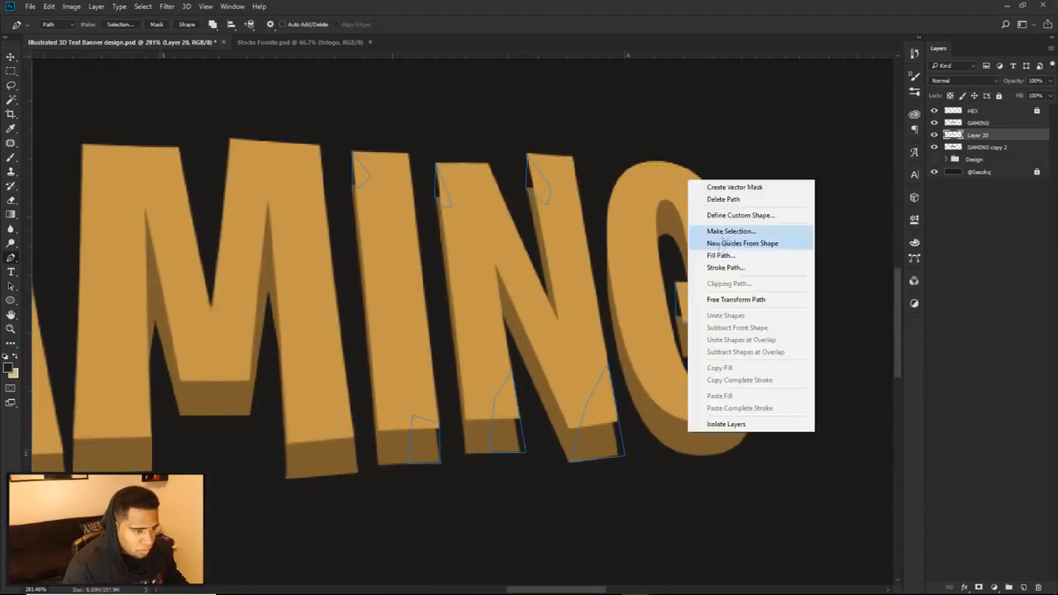
click(712, 255)
key(Return)
right_click(654, 215)
click(682, 235)
scroll(687, 277, down, 9)
scroll(627, 289, up, 12)
scroll(620, 289, down, 7)
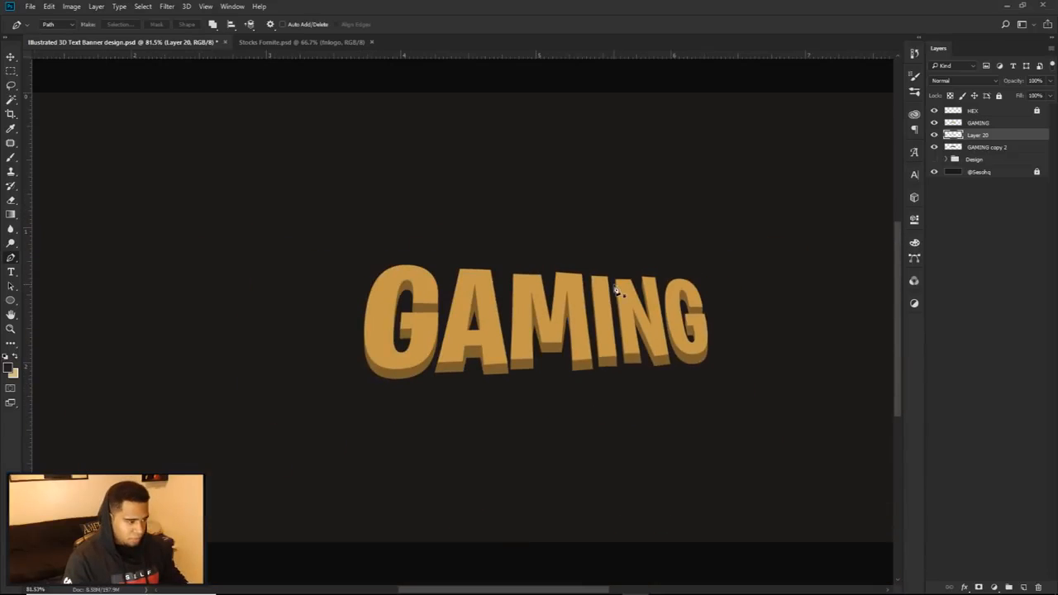
Step: Compare the lettering with Layer 20 hidden and shown, and inspect the filled extrusion corners up close
key(v)
scroll(579, 322, up, 2)
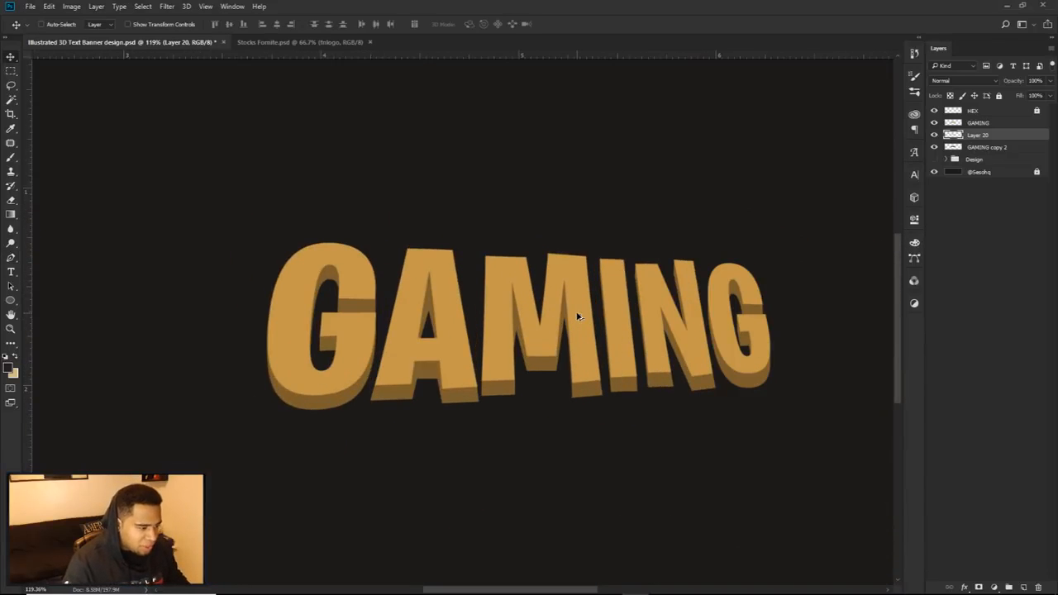
click(934, 135)
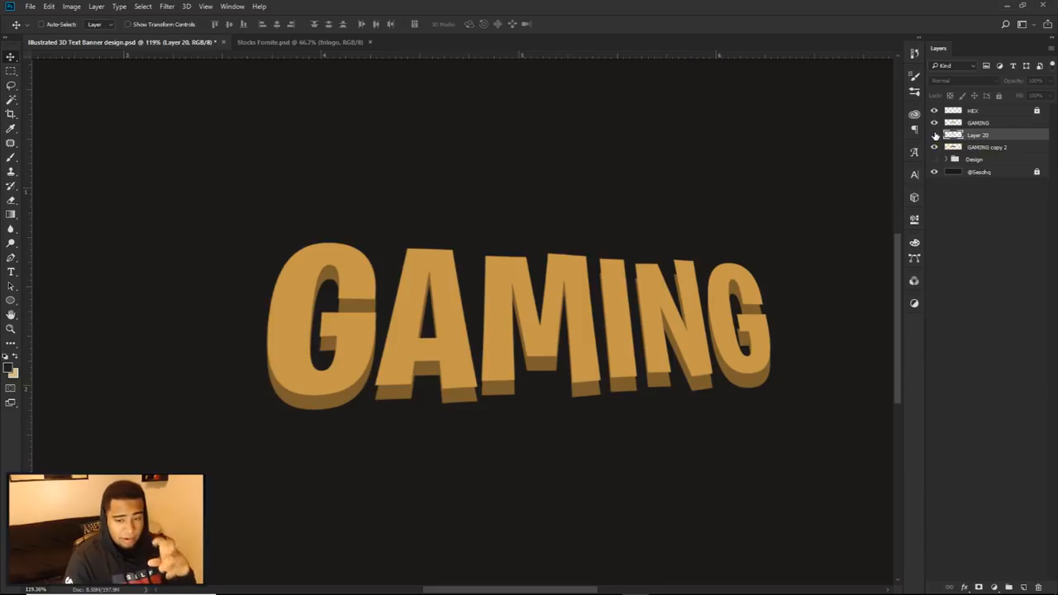
click(934, 134)
click(934, 135)
click(934, 135)
click(935, 135)
click(935, 135)
click(935, 135)
click(934, 135)
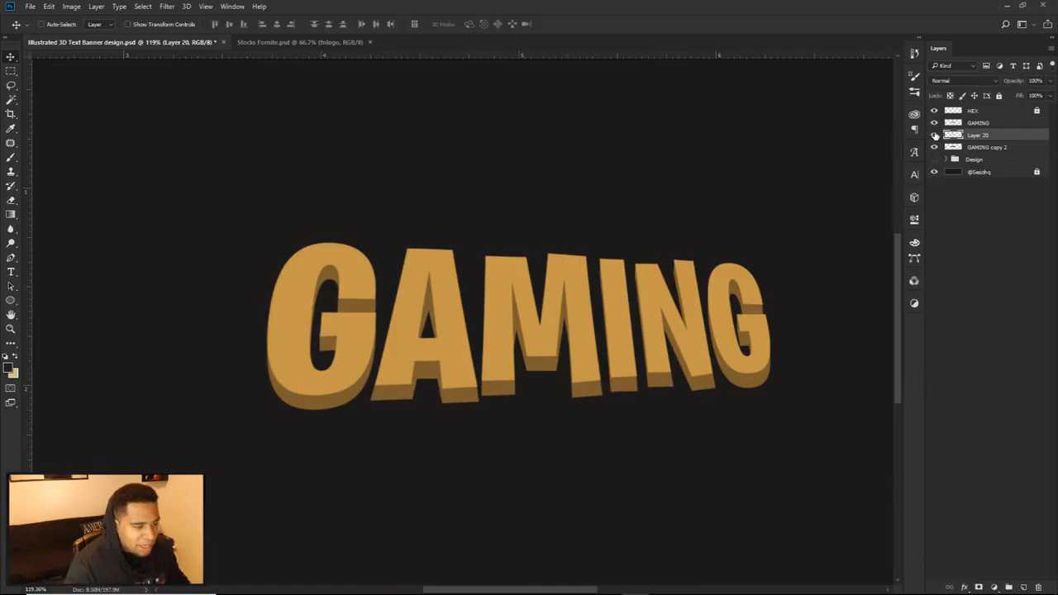
click(934, 134)
click(935, 135)
scroll(775, 203, up, 14)
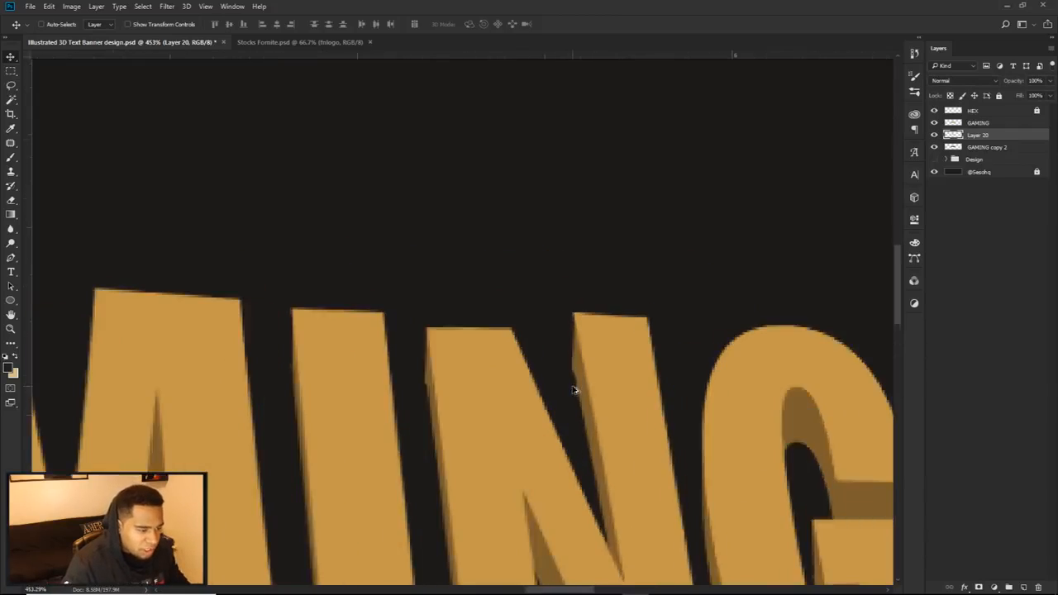
scroll(574, 389, up, 8)
scroll(454, 333, down, 15)
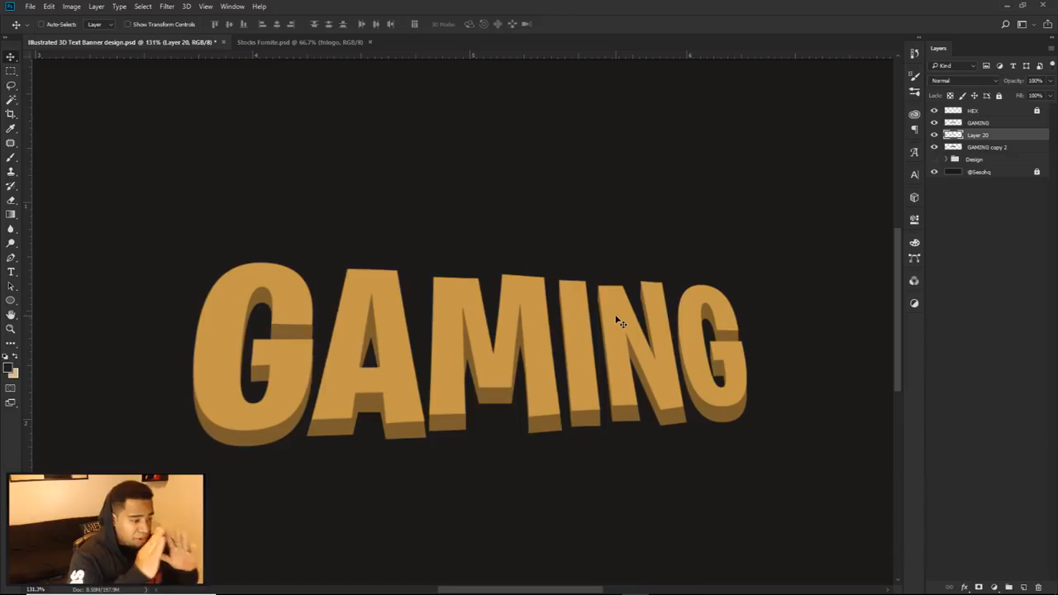
scroll(378, 366, down, 2)
scroll(342, 401, up, 5)
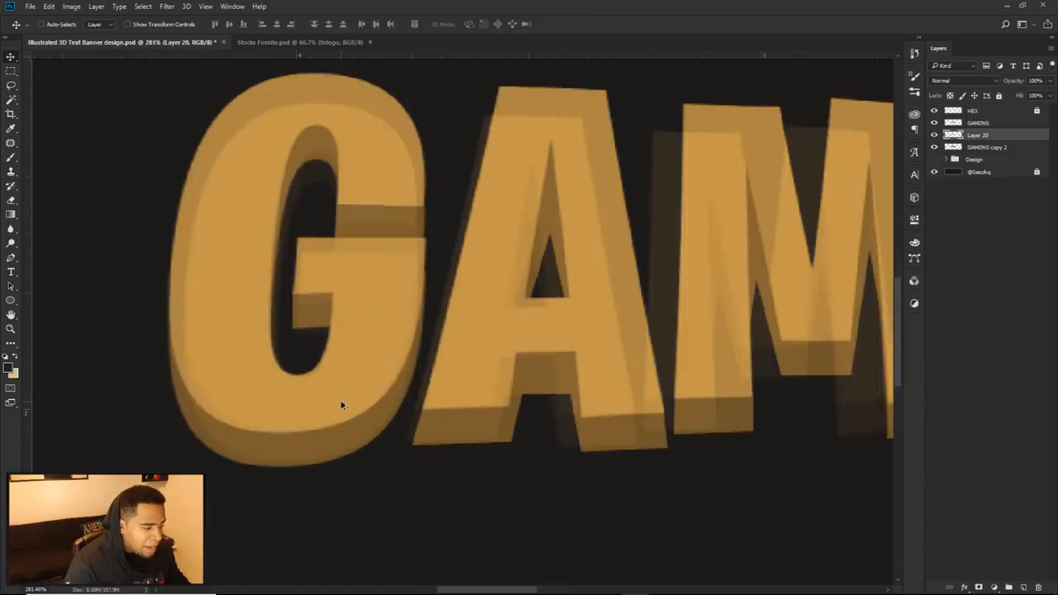
Step: Group Layer 20 with the GAMING copy 2 layer and check the group by hiding and showing it
shift+click(982, 147)
key(ctrl+g)
click(934, 135)
click(934, 135)
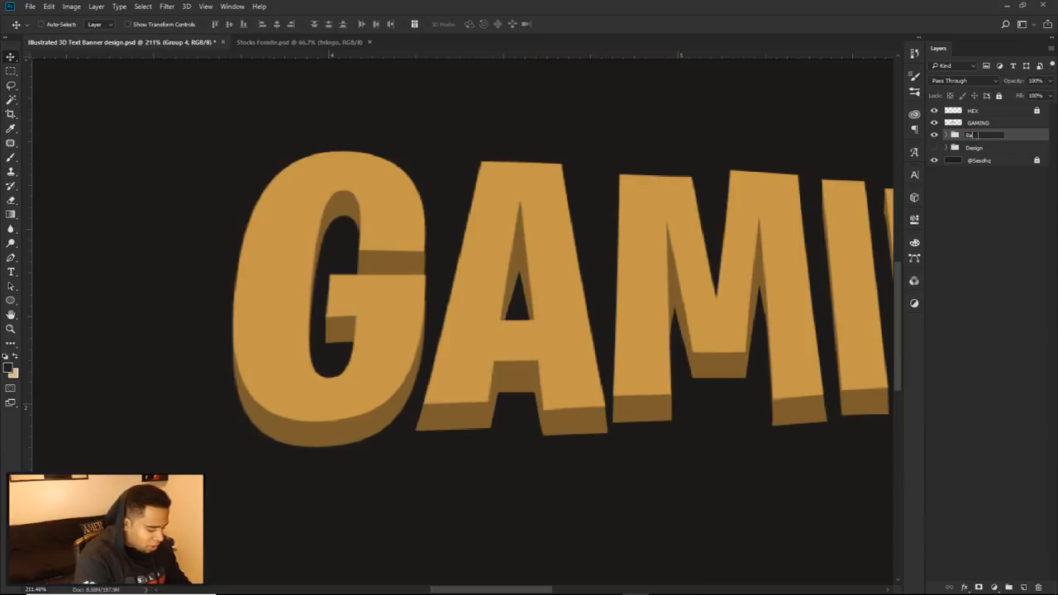
Step: Finish naming the new group Backdrop 3D and clip a new empty layer to it
key(Return)
click(1023, 587)
right_click(1006, 137)
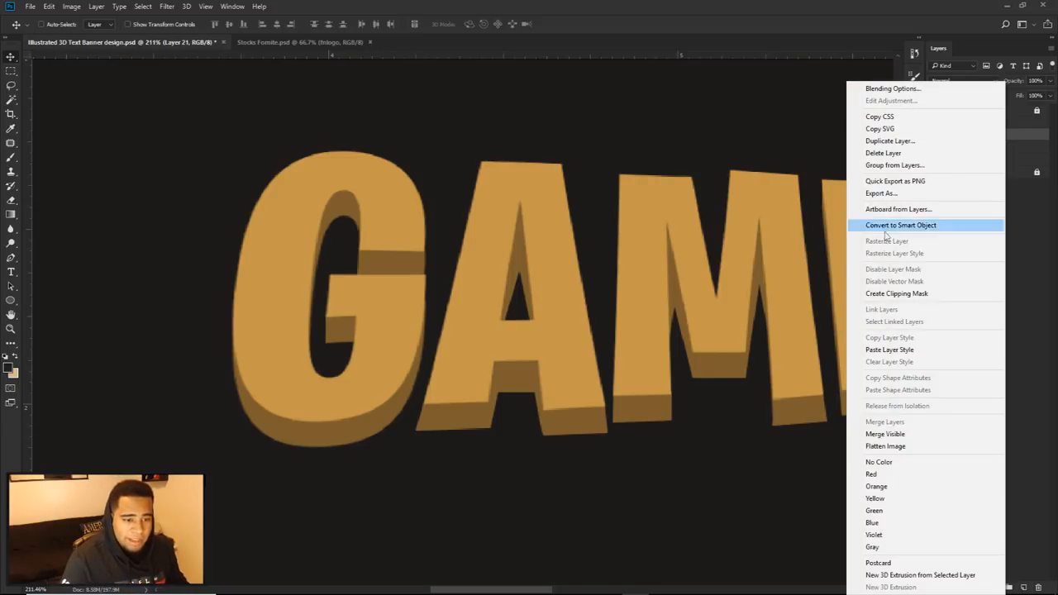
click(905, 294)
Step: Resize the Brush and set the foreground colour to near-black 1c1a18 sampled from the banner background
key(b)
drag(285, 236, 221, 226)
click(11, 371)
click(179, 304)
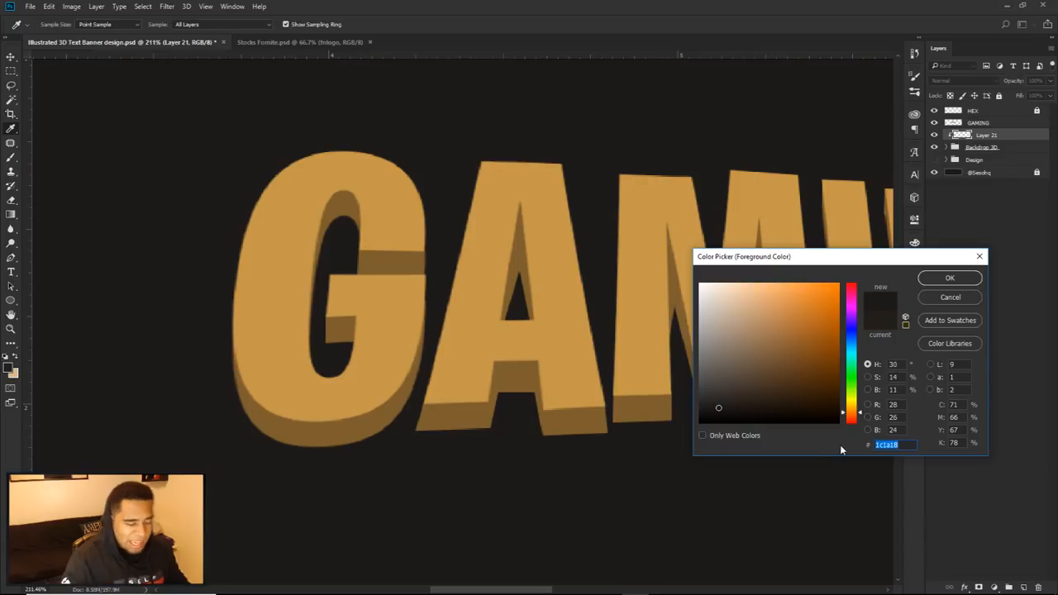
click(949, 278)
Step: Check the GAMING layer and the Backdrop 3D group by hiding and showing each one
scroll(569, 252, down, 2)
scroll(569, 252, down, 1)
drag(495, 270, 584, 274)
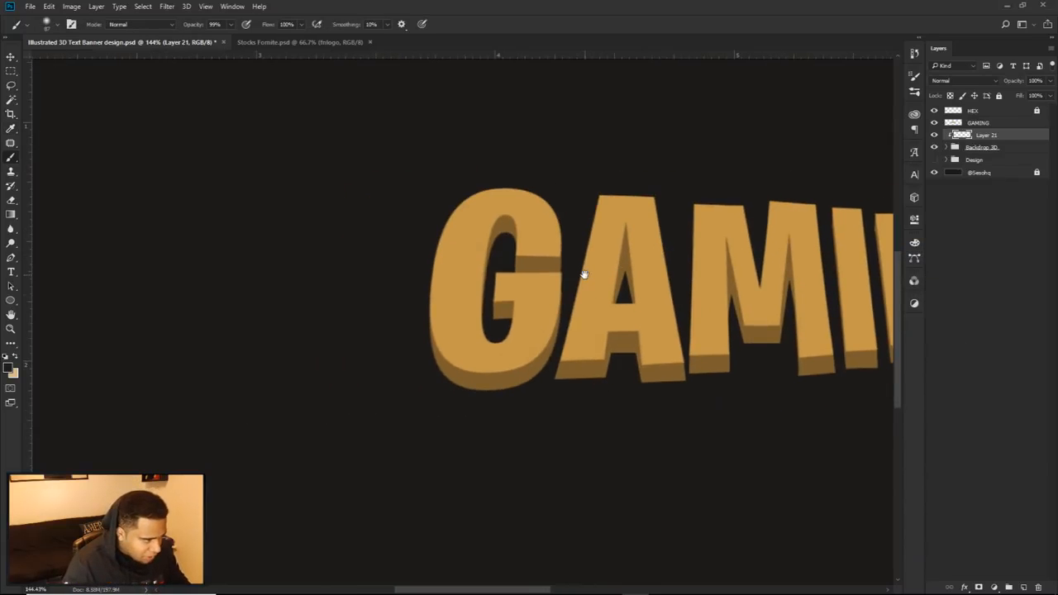
click(934, 122)
click(934, 123)
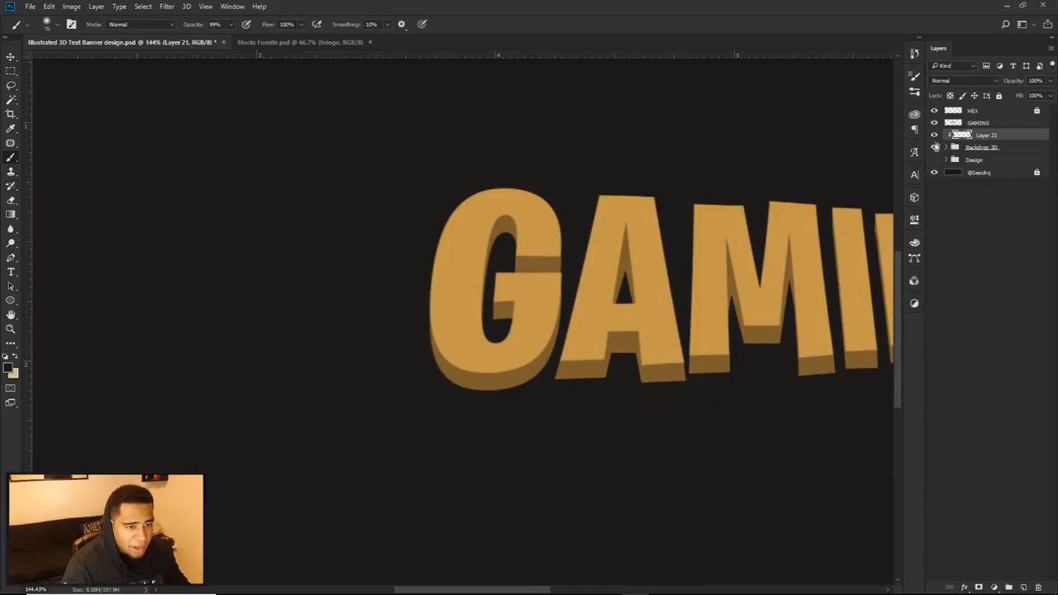
click(933, 147)
click(935, 147)
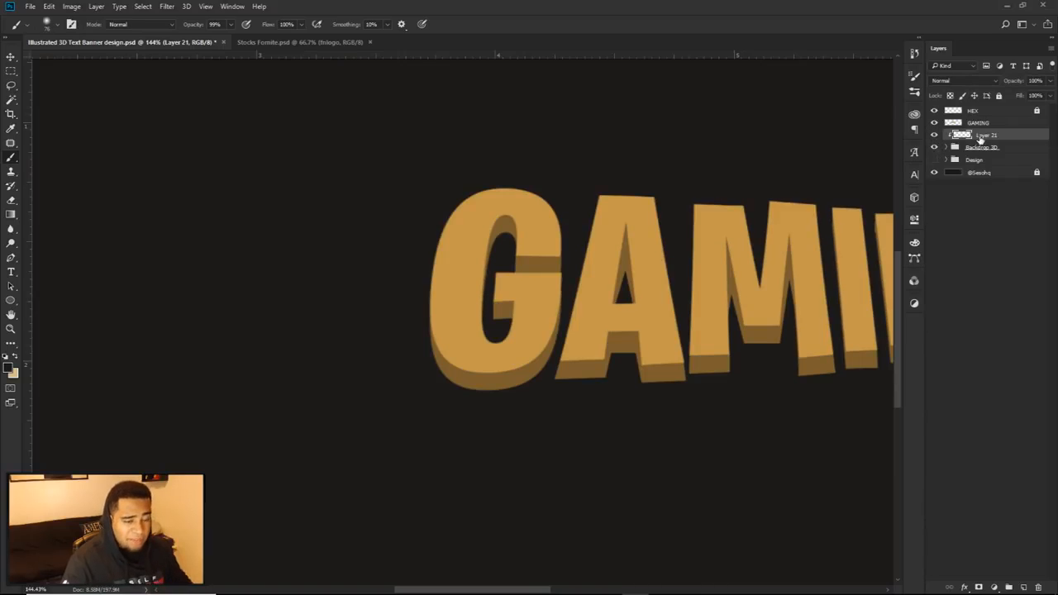
Step: Brush soft dark shadows onto the first G's extrusion around the counter, crossbar and lower curve, undoing unwanted strokes
scroll(506, 260, up, 8)
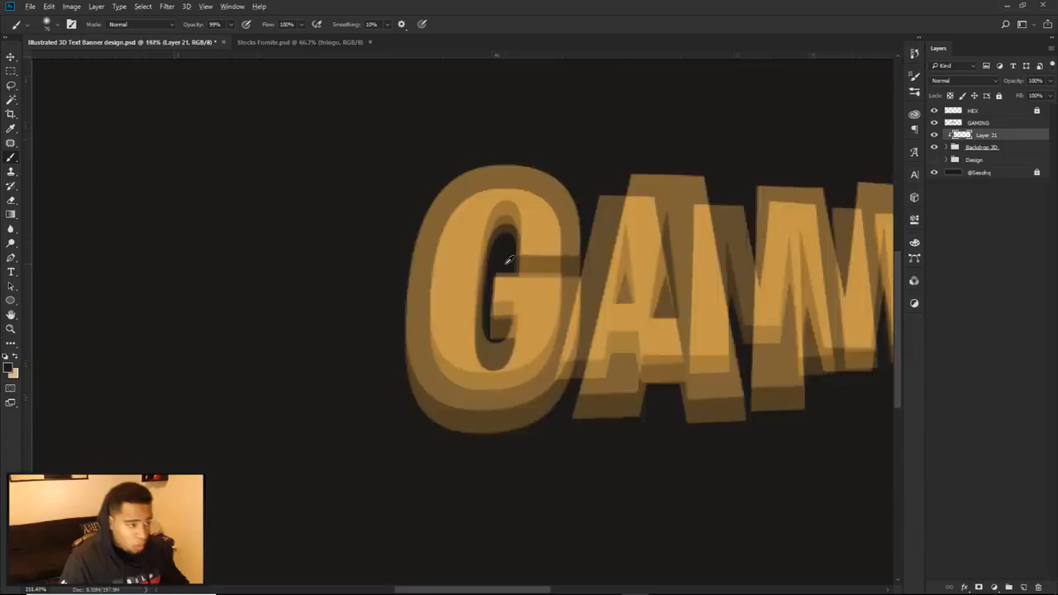
mouse_move(568, 162)
mouse_down()
mouse_move(494, 120)
mouse_move(541, 132)
mouse_up()
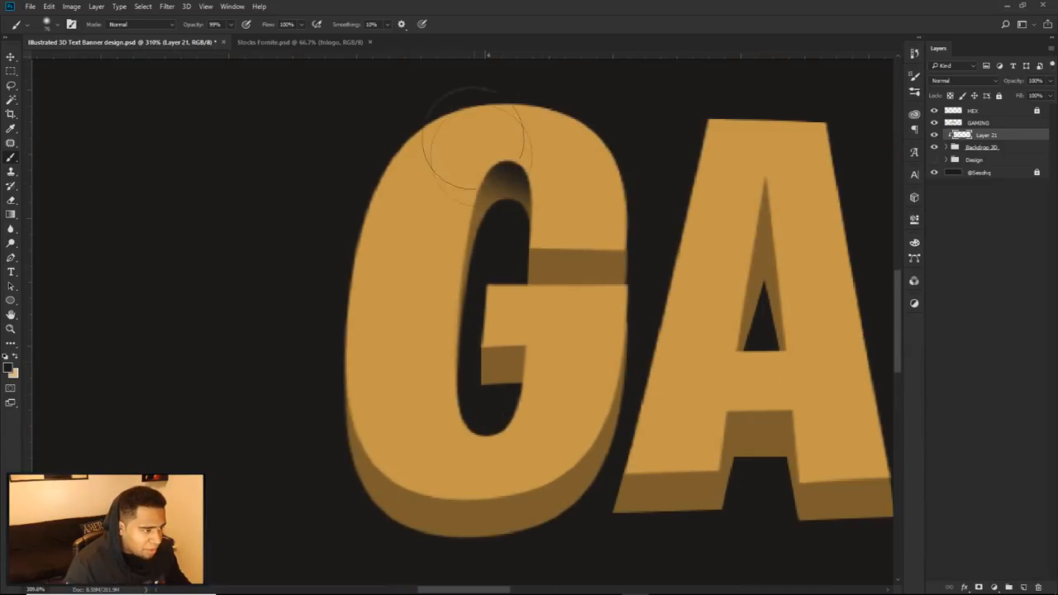
click(559, 329)
click(559, 326)
key(ctrl+alt+z)
mouse_move(569, 345)
mouse_down()
mouse_move(536, 344)
mouse_move(562, 328)
mouse_move(446, 307)
mouse_move(422, 337)
mouse_up()
key(ctrl+alt+z)
key(ctrl+alt+z)
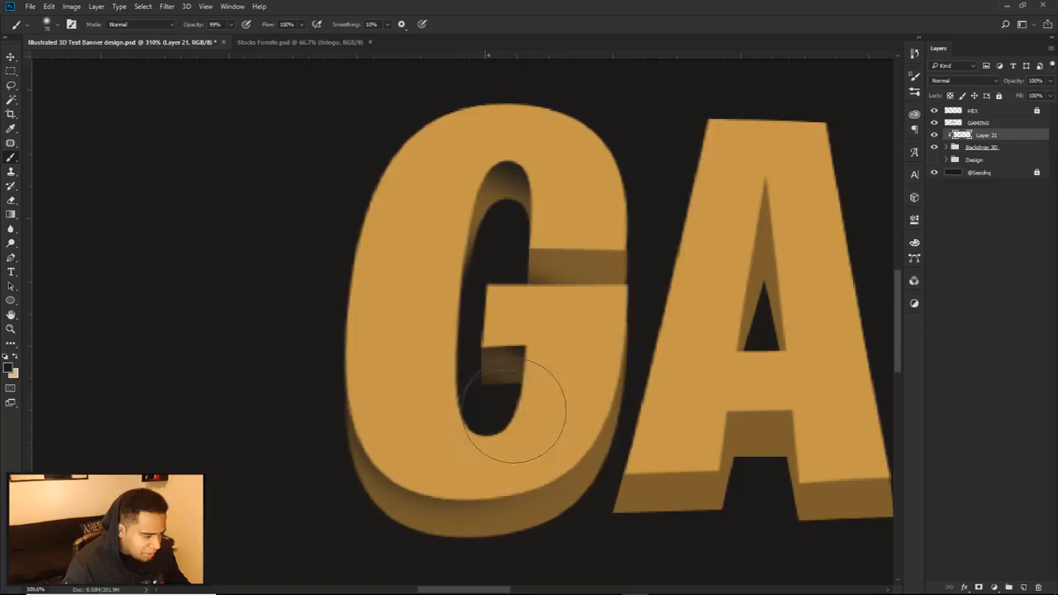
Step: Brush soft dark shadows onto the A's extrusion inside its counter, between its legs and along its left foot
scroll(578, 323, down, 5)
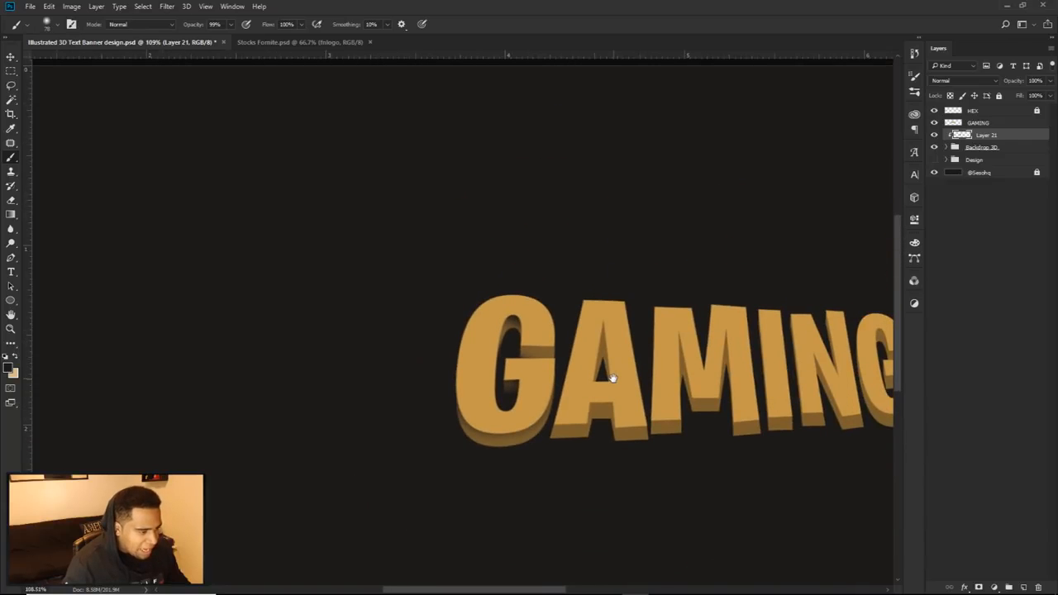
scroll(580, 368, up, 4)
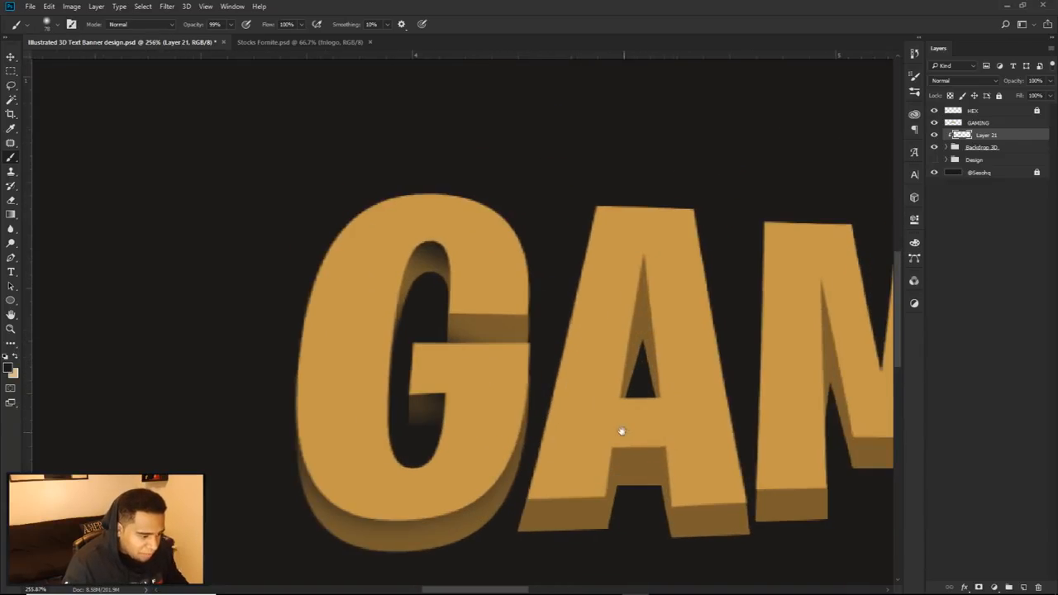
drag(651, 411, 626, 411)
mouse_move(574, 354)
mouse_down()
mouse_move(569, 288)
mouse_move(566, 301)
mouse_move(591, 249)
mouse_move(618, 230)
mouse_move(678, 345)
mouse_up()
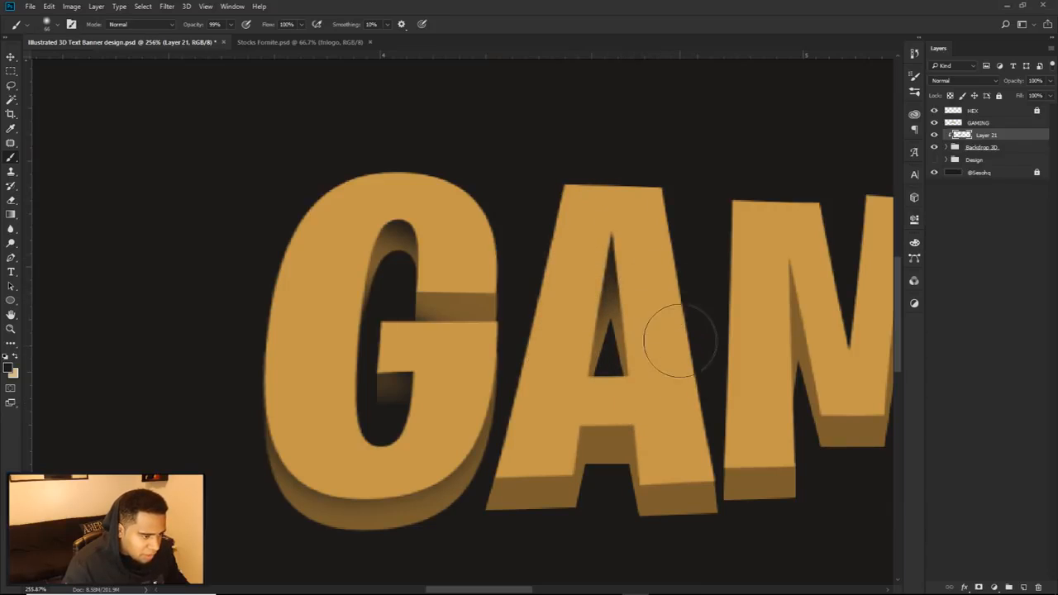
mouse_move(668, 403)
mouse_down()
mouse_move(661, 416)
mouse_move(673, 437)
mouse_move(633, 418)
mouse_up()
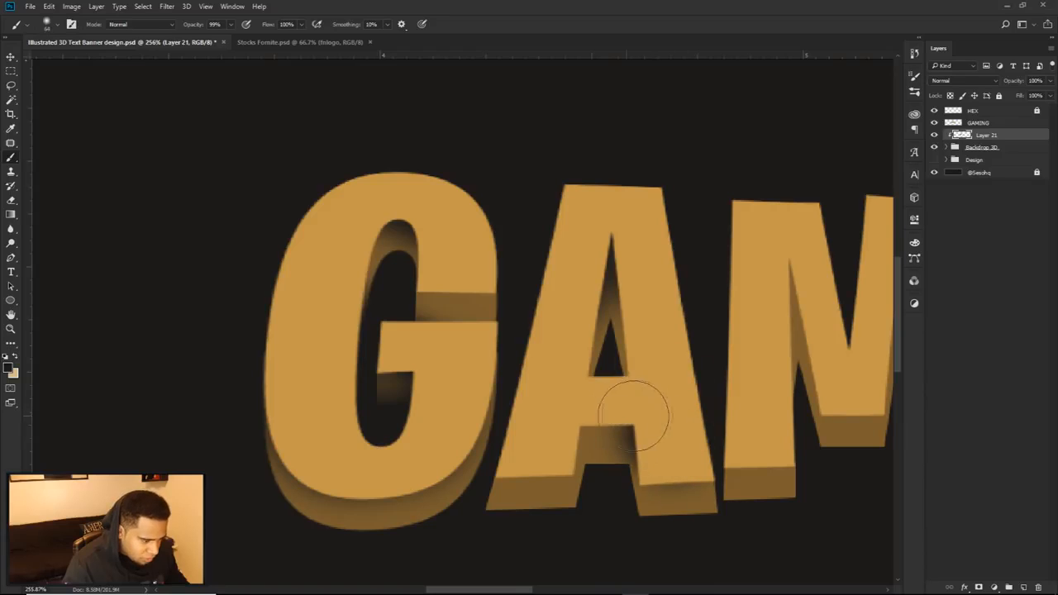
drag(569, 402, 563, 402)
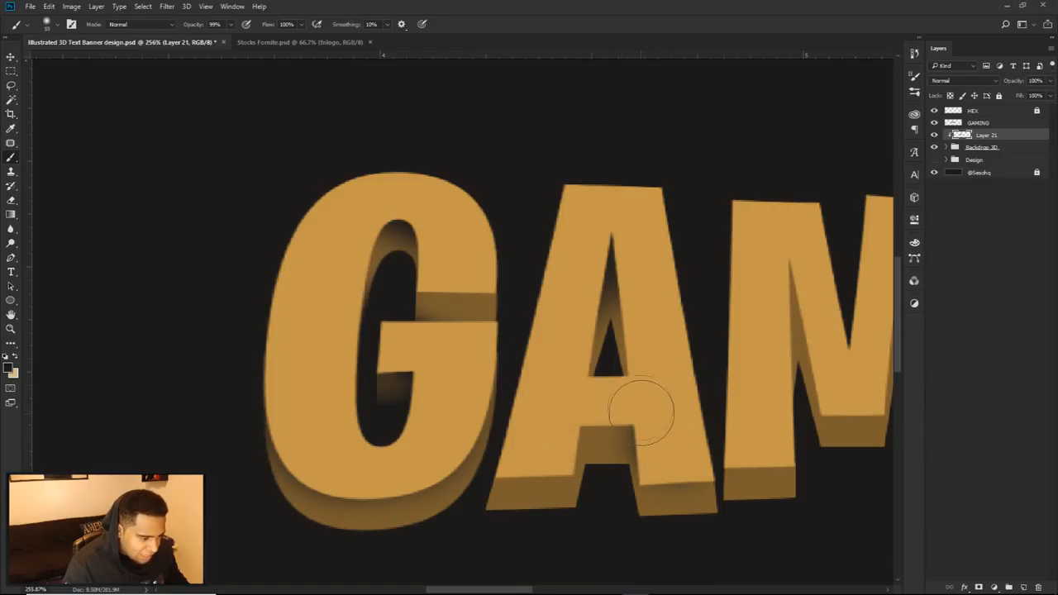
drag(534, 444, 607, 405)
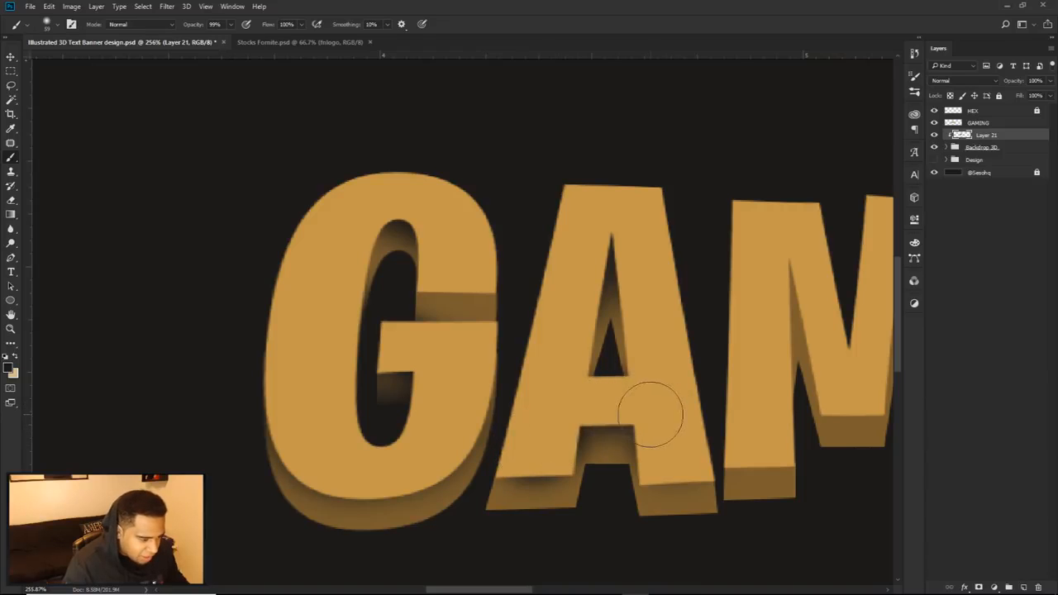
scroll(650, 413, down, 5)
scroll(663, 376, up, 5)
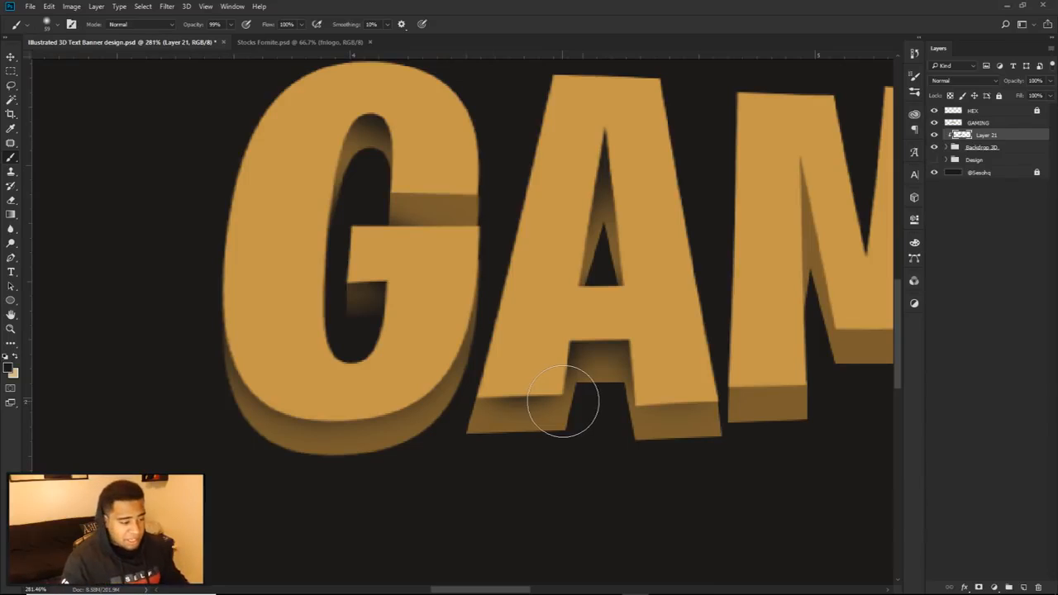
key(p)
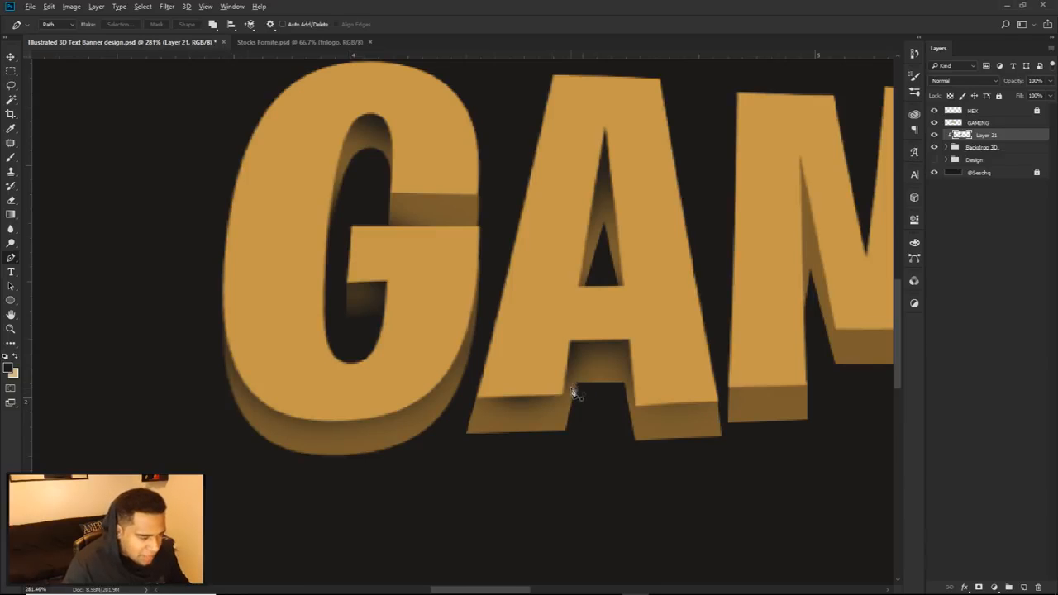
scroll(574, 397, up, 5)
scroll(561, 399, down, 12)
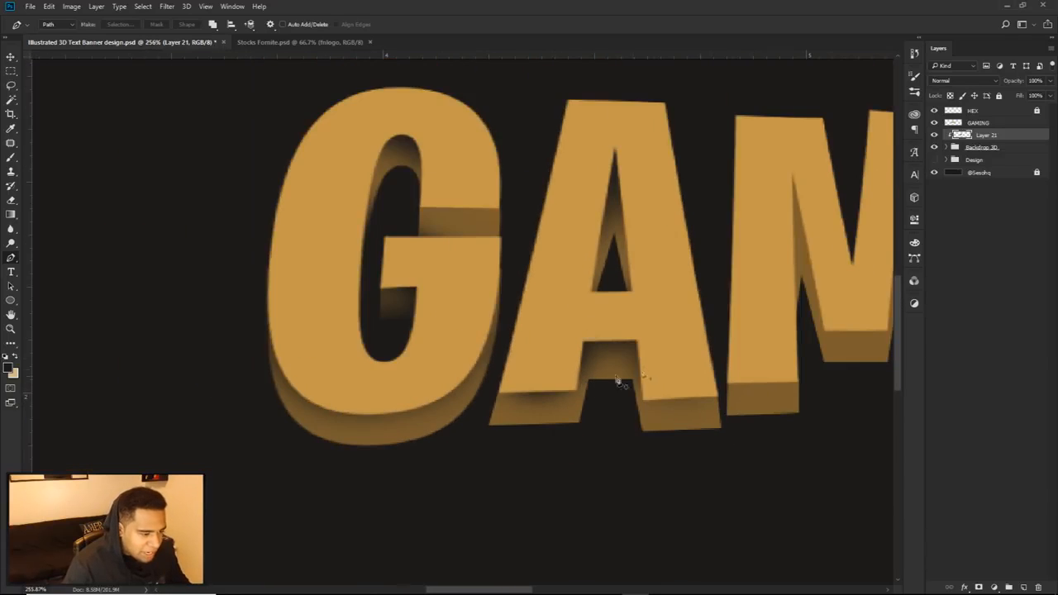
scroll(640, 370, up, 5)
Step: Erase the shadow from the extrusion of the A's left foot with a smaller soft Eraser
key(e)
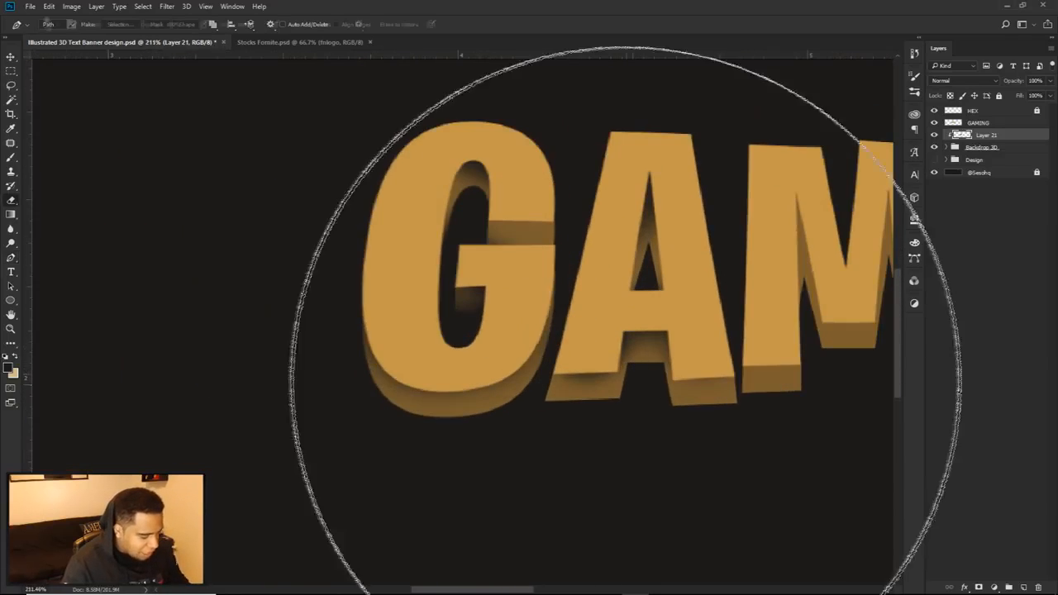
drag(652, 401, 506, 384)
mouse_move(601, 424)
mouse_down()
mouse_move(626, 393)
mouse_move(588, 407)
mouse_up()
scroll(595, 413, down, 1)
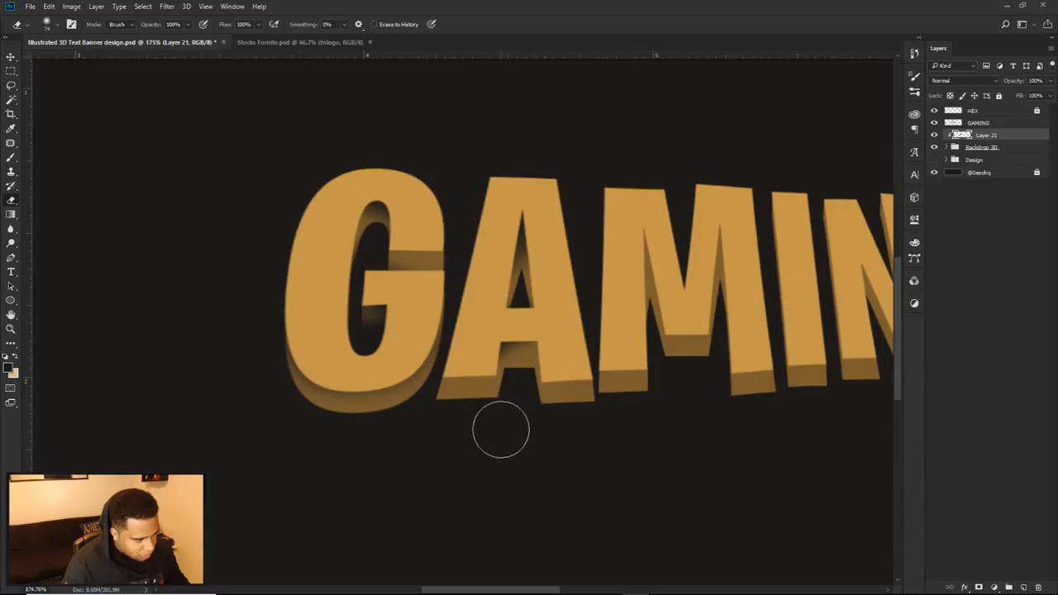
Step: Brush soft shadows onto the A's right foot and the M's extrusion, undoing one unwanted stroke
key(b)
mouse_move(570, 365)
mouse_down()
mouse_move(560, 359)
mouse_move(571, 349)
mouse_move(484, 397)
mouse_up()
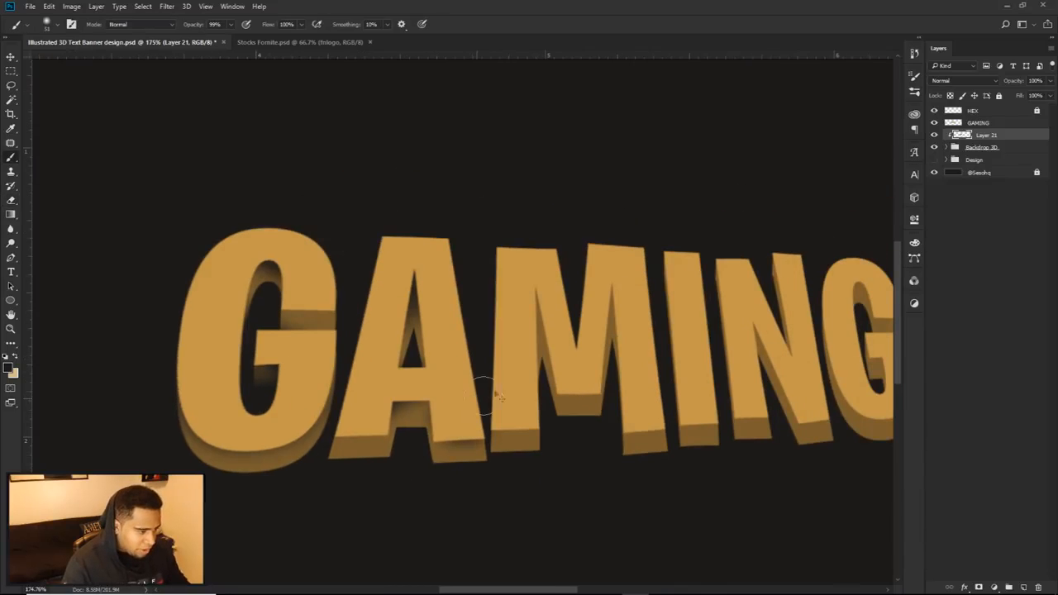
drag(561, 325, 595, 311)
mouse_move(554, 360)
mouse_down()
mouse_move(528, 395)
mouse_move(573, 362)
mouse_move(563, 370)
mouse_move(588, 376)
mouse_up()
key(ctrl+z)
mouse_move(519, 388)
mouse_down()
mouse_move(539, 416)
mouse_move(642, 389)
mouse_move(642, 401)
mouse_up()
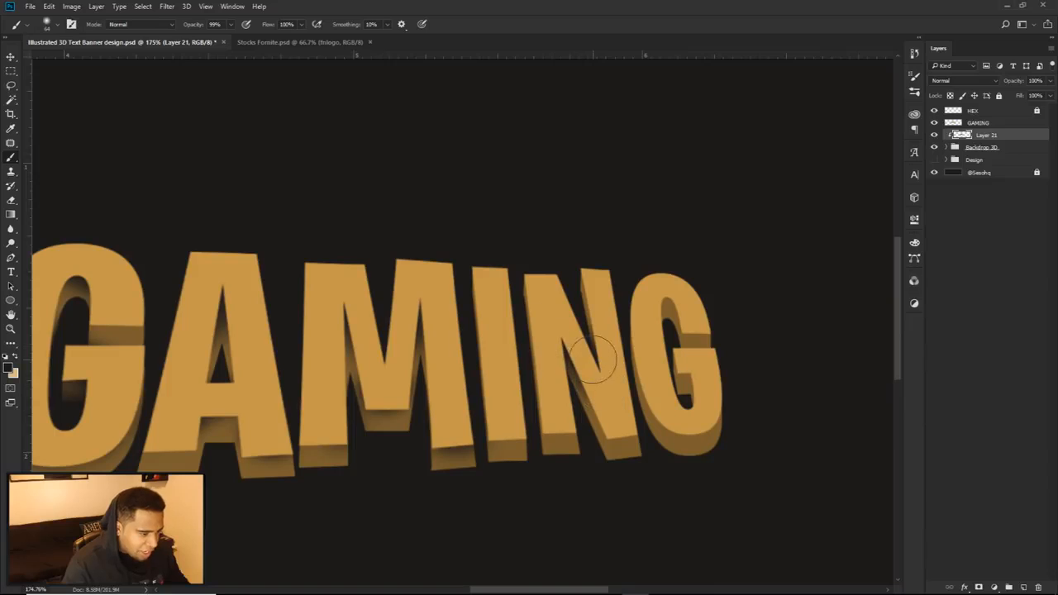
Step: Brush soft shadows onto the N's extrusion beside its diagonal stroke
drag(593, 389, 589, 389)
drag(587, 388, 570, 362)
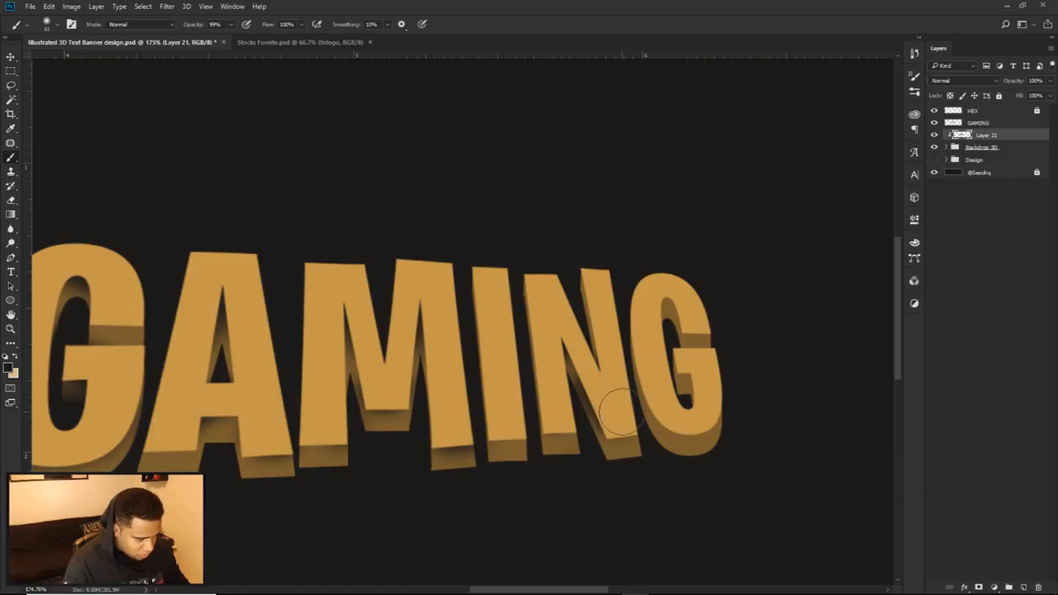
key(e)
scroll(599, 468, down, 3)
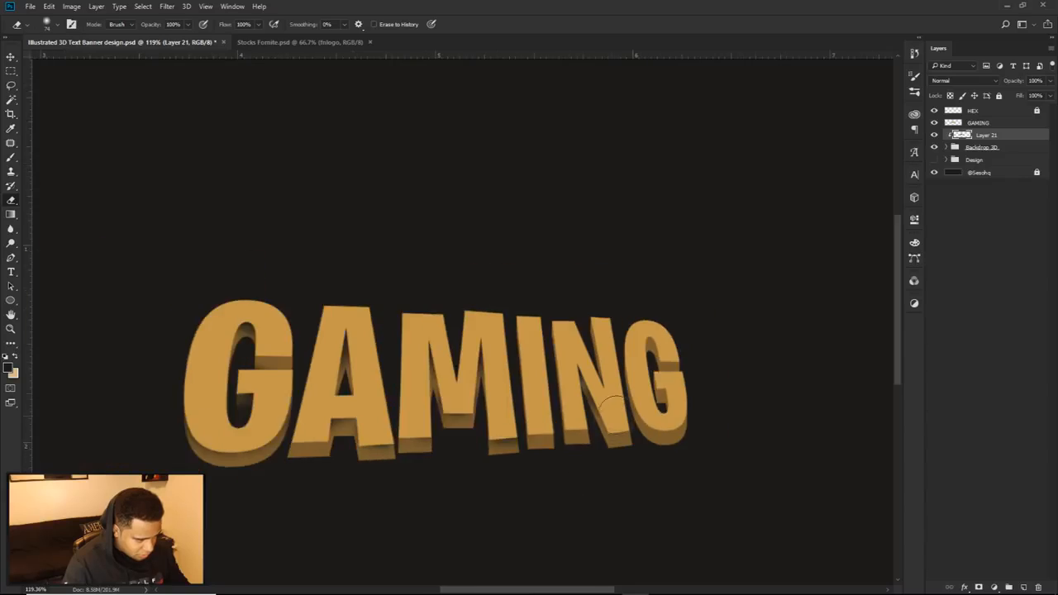
scroll(599, 367, up, 2)
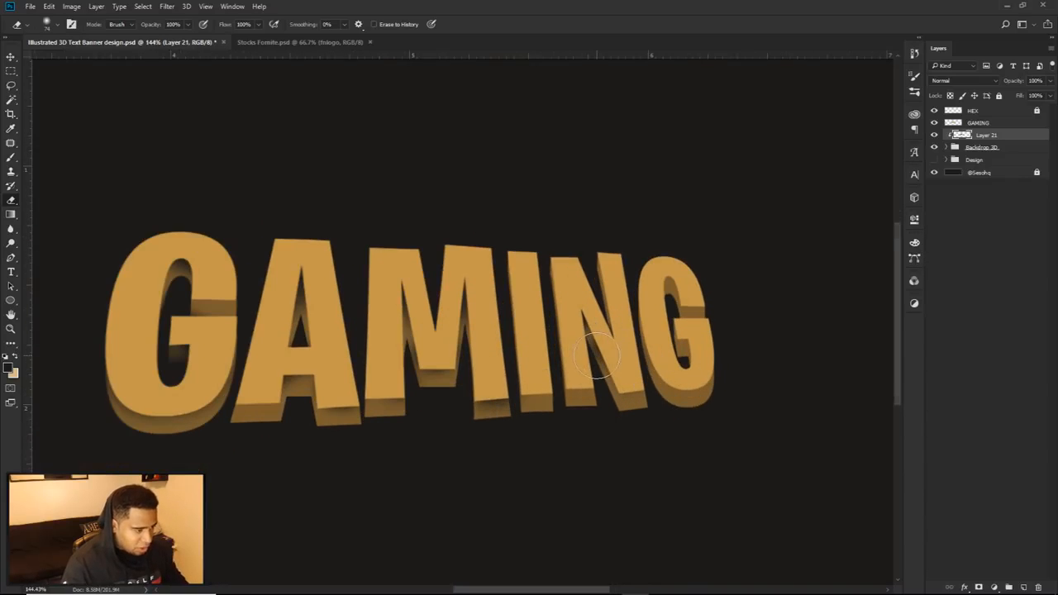
Step: Brush soft dark shadows onto the last G's extrusion around its counter, crossbar and lower curve
key(b)
scroll(700, 336, up, 2)
drag(694, 222, 652, 220)
mouse_move(717, 357)
mouse_down()
mouse_move(706, 361)
mouse_move(711, 333)
mouse_up()
drag(648, 385, 746, 363)
drag(666, 400, 746, 408)
scroll(738, 349, down, 4)
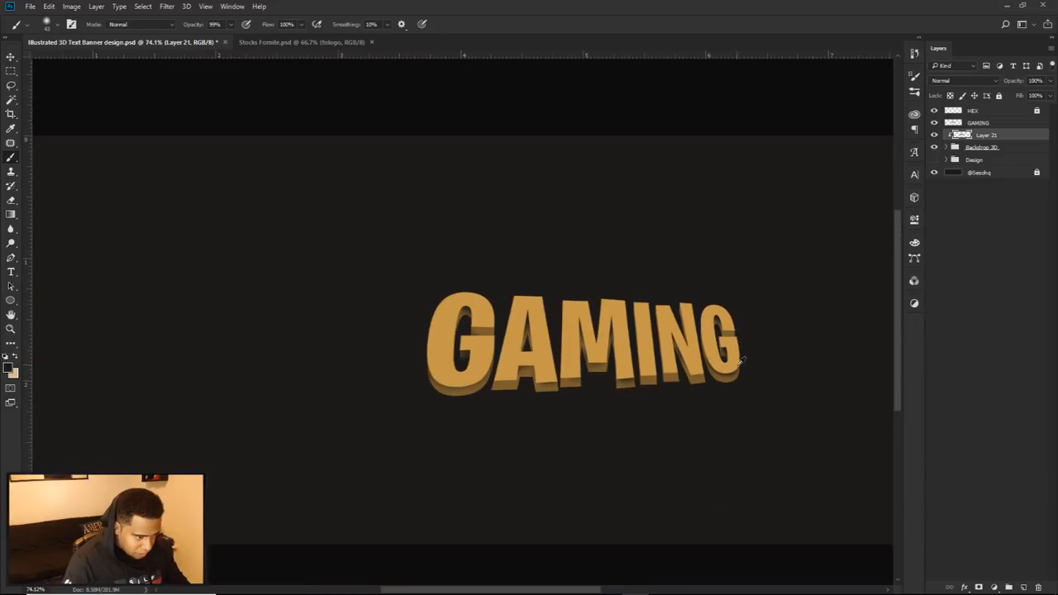
scroll(744, 366, up, 3)
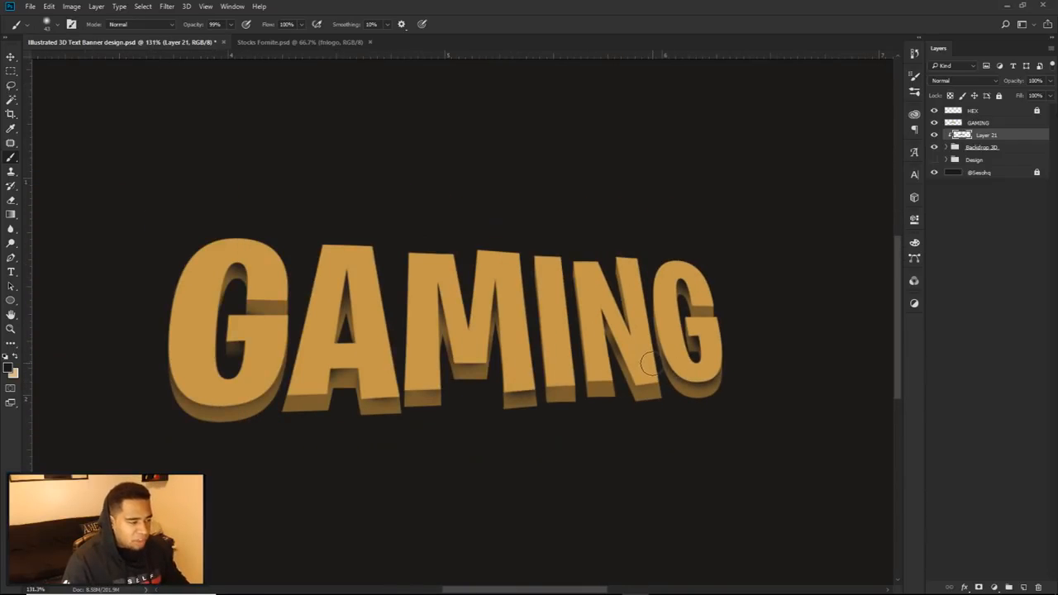
key(ctrl+u)
drag(504, 257, 416, 226)
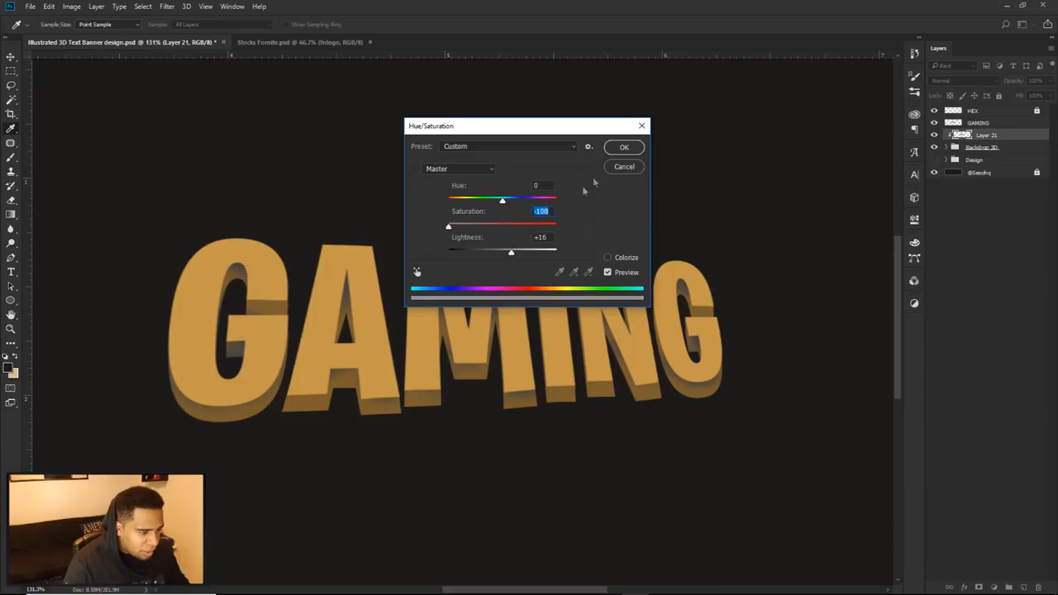
click(622, 167)
Step: Give Layer 21 a dark brown Color Overlay in Normal blend mode at 100% opacity
double_click(1019, 137)
drag(692, 303, 876, 228)
click(703, 392)
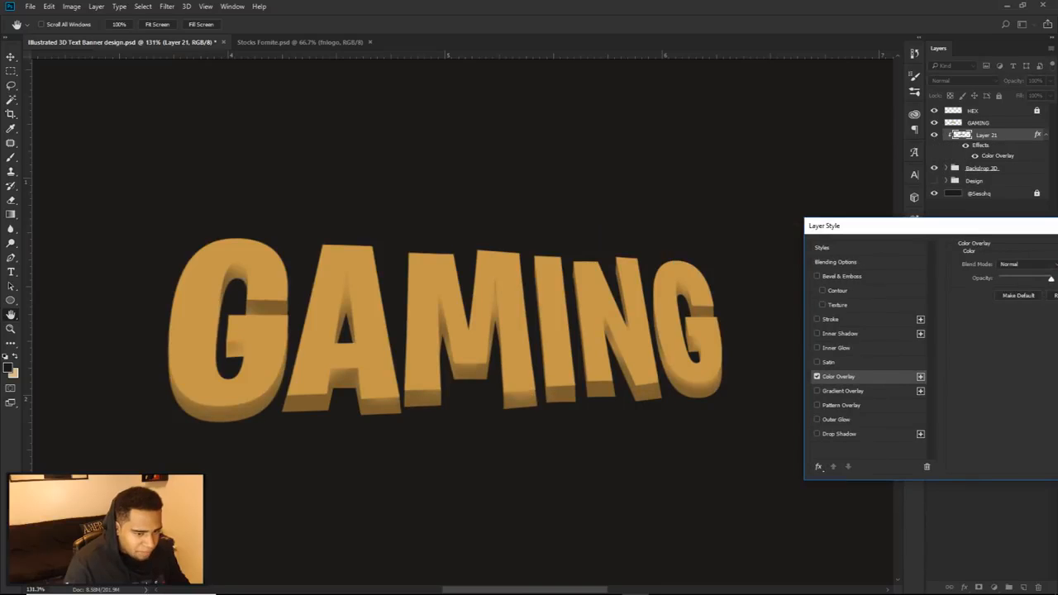
drag(958, 228, 894, 216)
click(1000, 255)
mouse_move(776, 370)
mouse_down()
mouse_move(787, 364)
mouse_move(763, 390)
mouse_move(770, 395)
mouse_move(762, 387)
mouse_move(771, 396)
mouse_up()
click(950, 277)
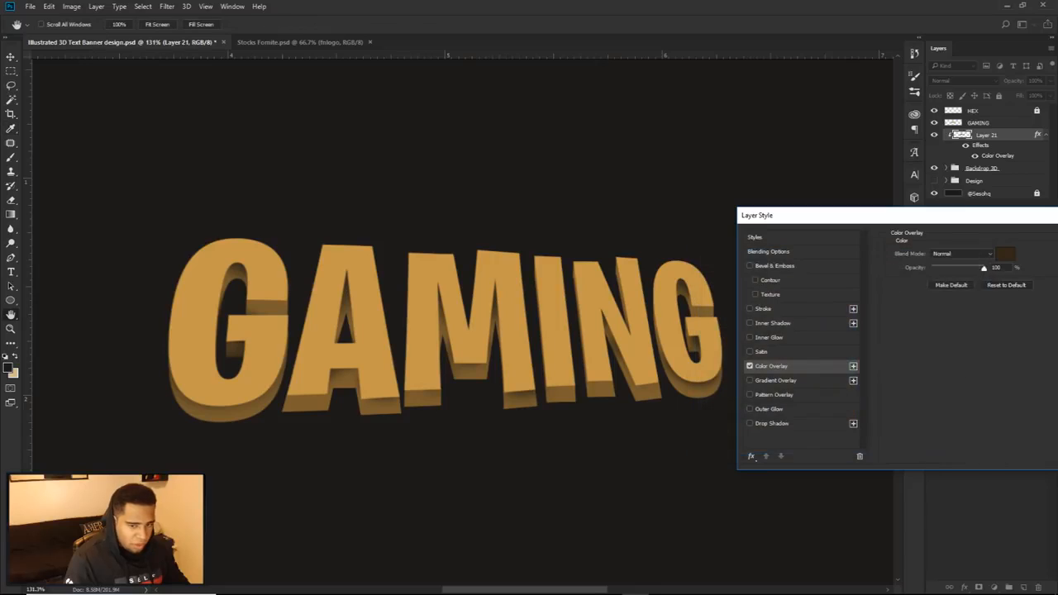
key(Return)
Step: Compare the shaded lettering at different zooms with GAMING, Layer 21 and the Backdrop 3D group hidden and shown
key(v)
scroll(723, 347, down, 5)
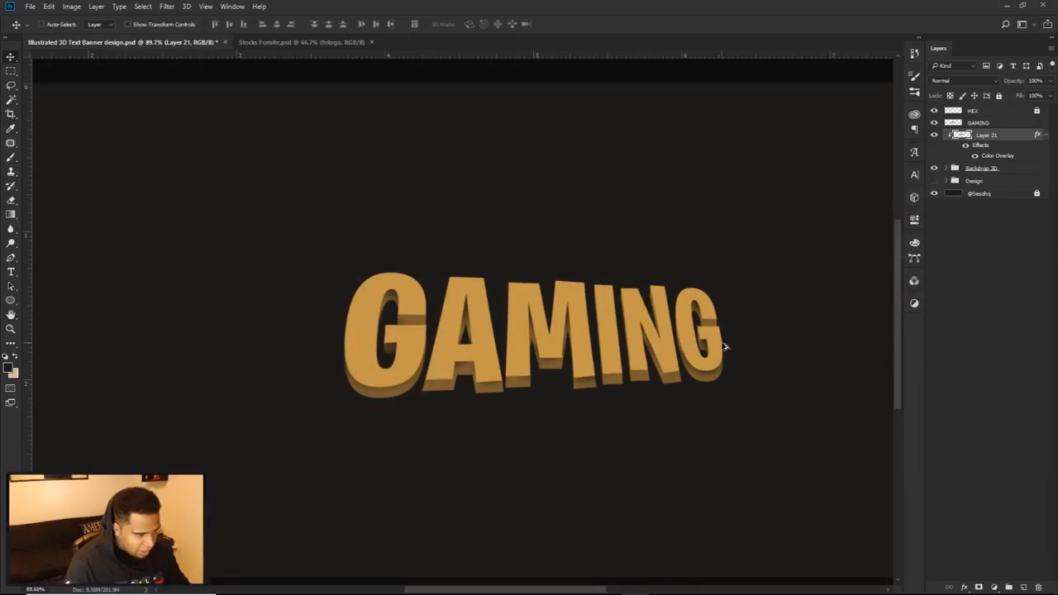
scroll(721, 350, down, 2)
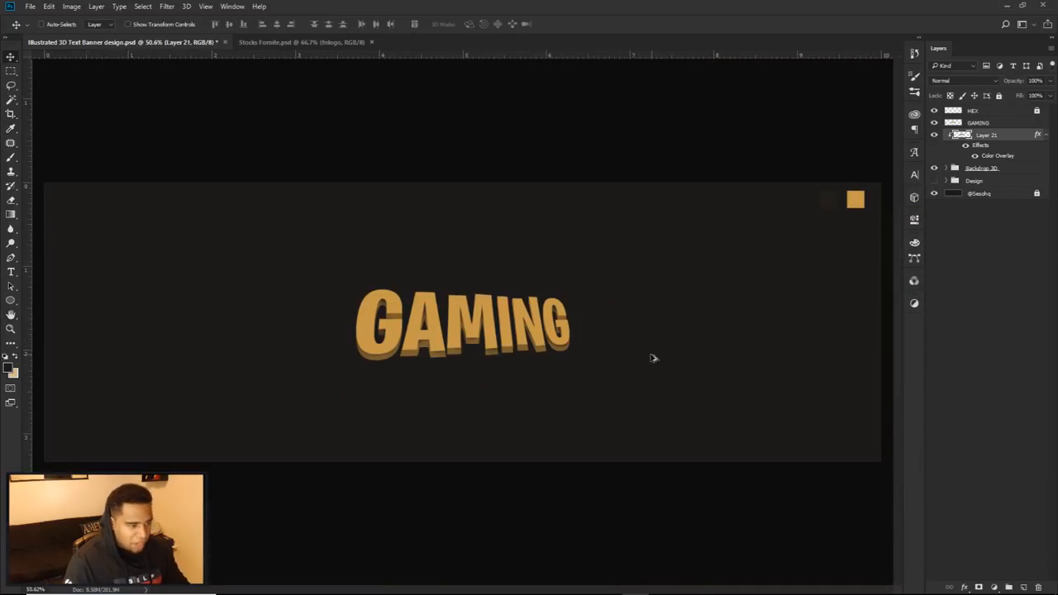
scroll(476, 349, up, 3)
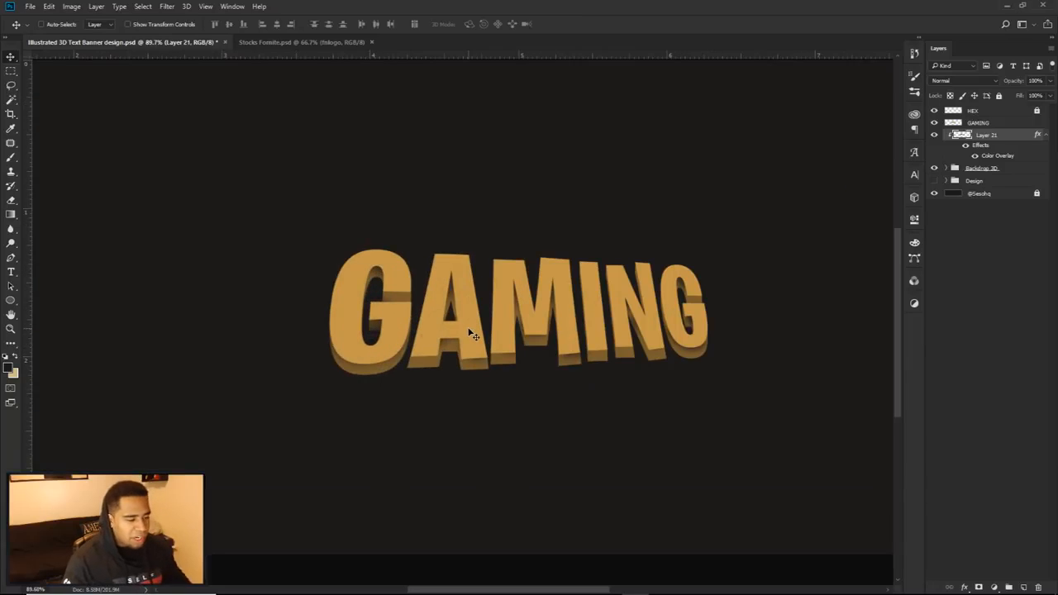
drag(934, 123, 938, 142)
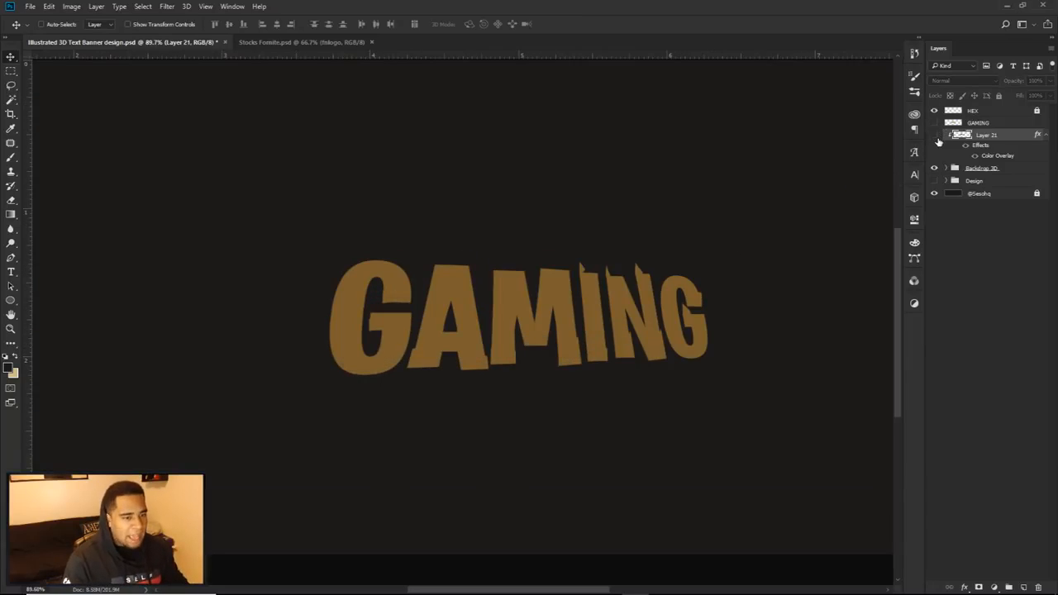
click(934, 124)
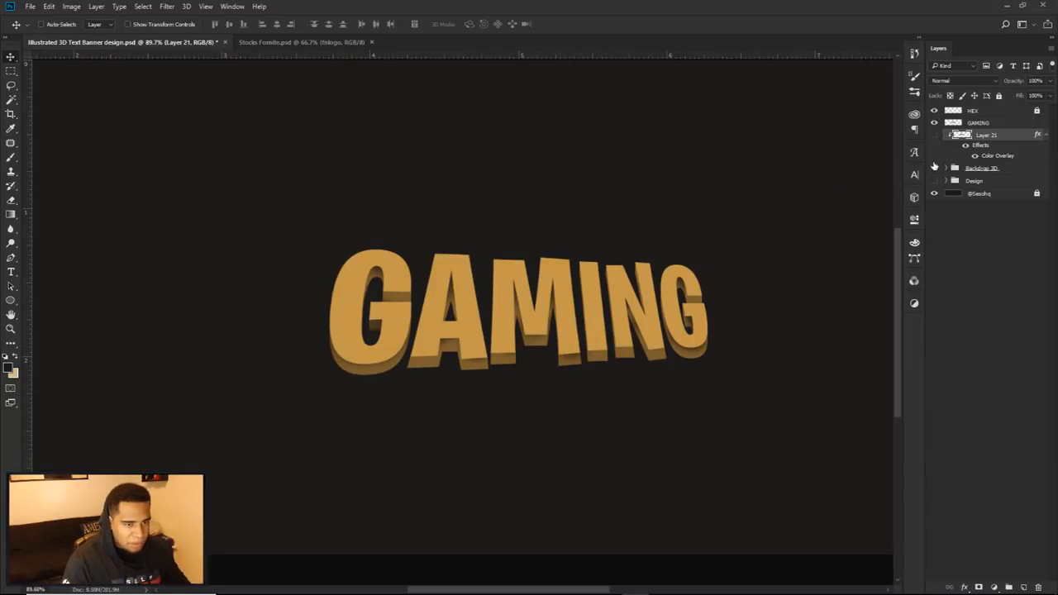
click(933, 168)
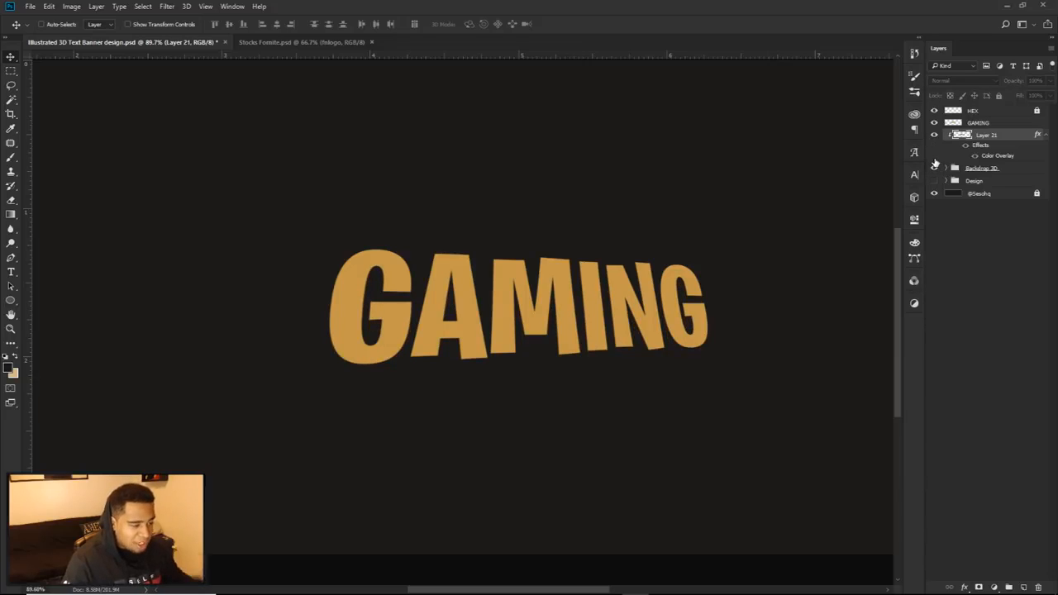
Step: Inspect the shaded extrusion around the first G and A up close with Layer 21 and the Backdrop 3D group hidden and shown
click(934, 166)
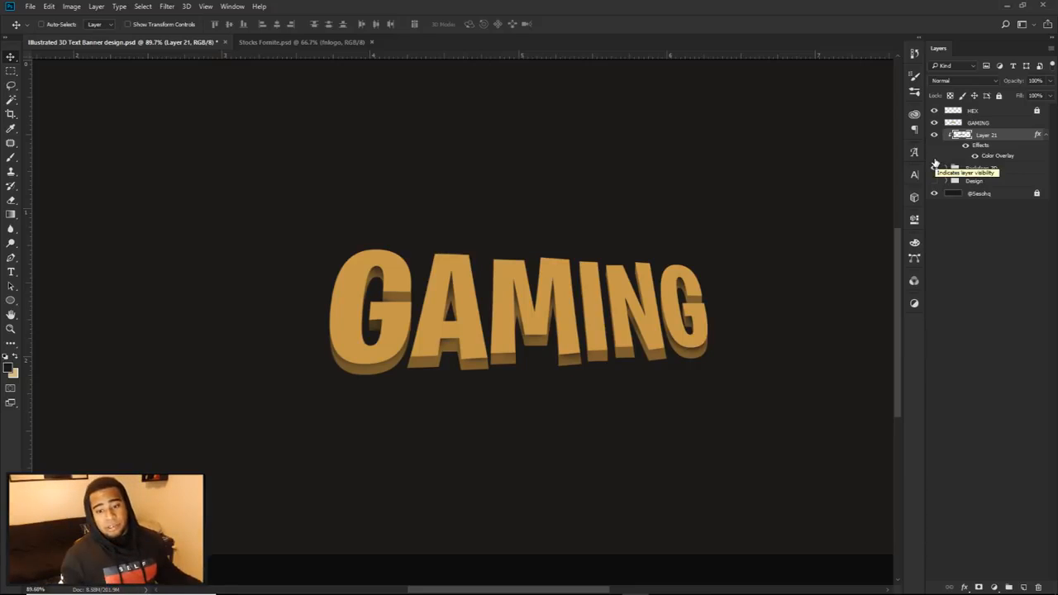
scroll(520, 366, up, 6)
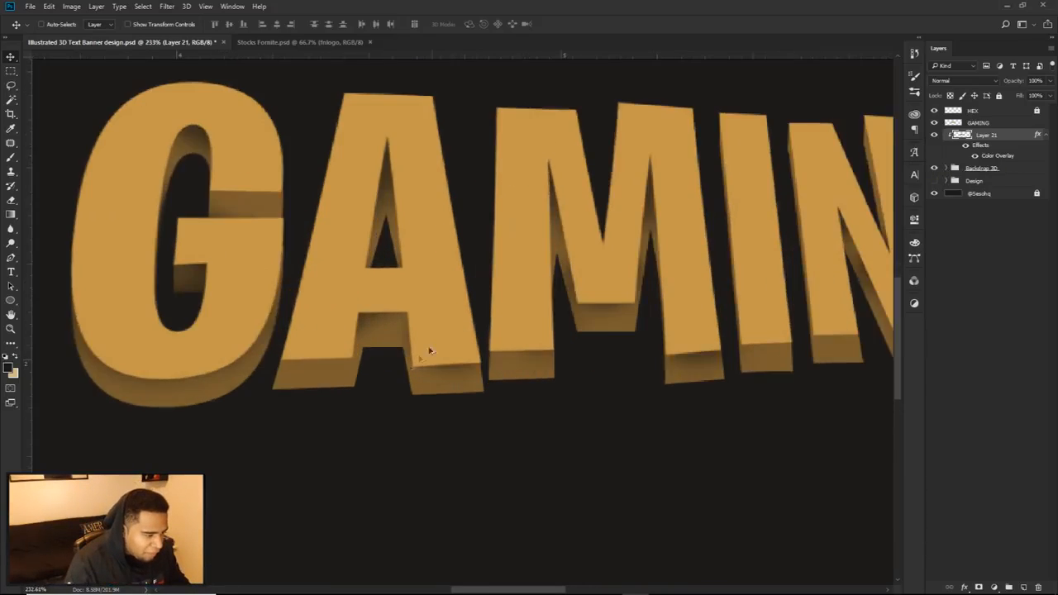
drag(318, 345, 477, 355)
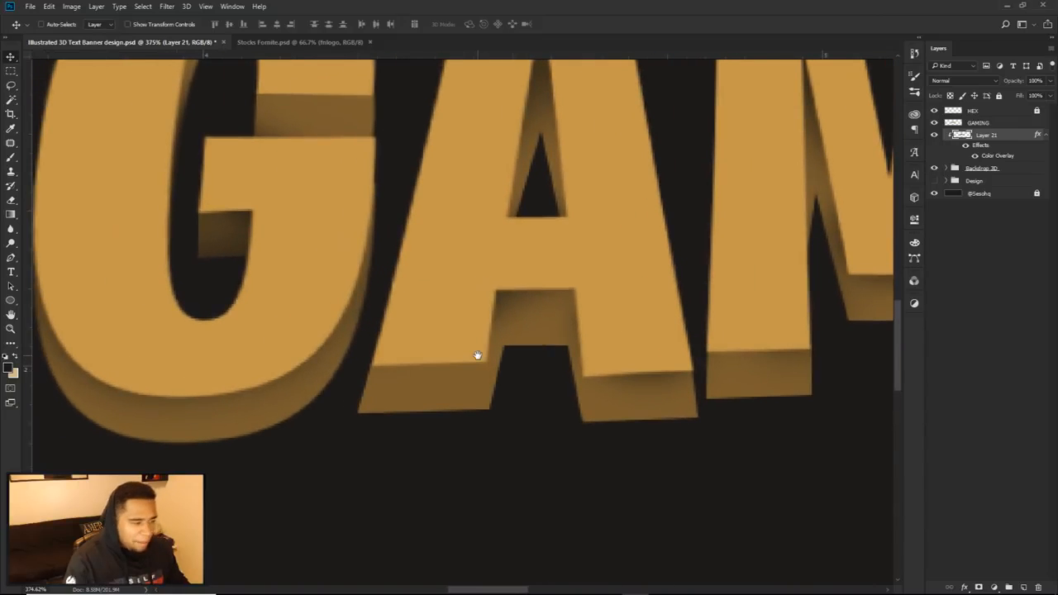
click(935, 136)
click(935, 137)
click(934, 169)
click(934, 169)
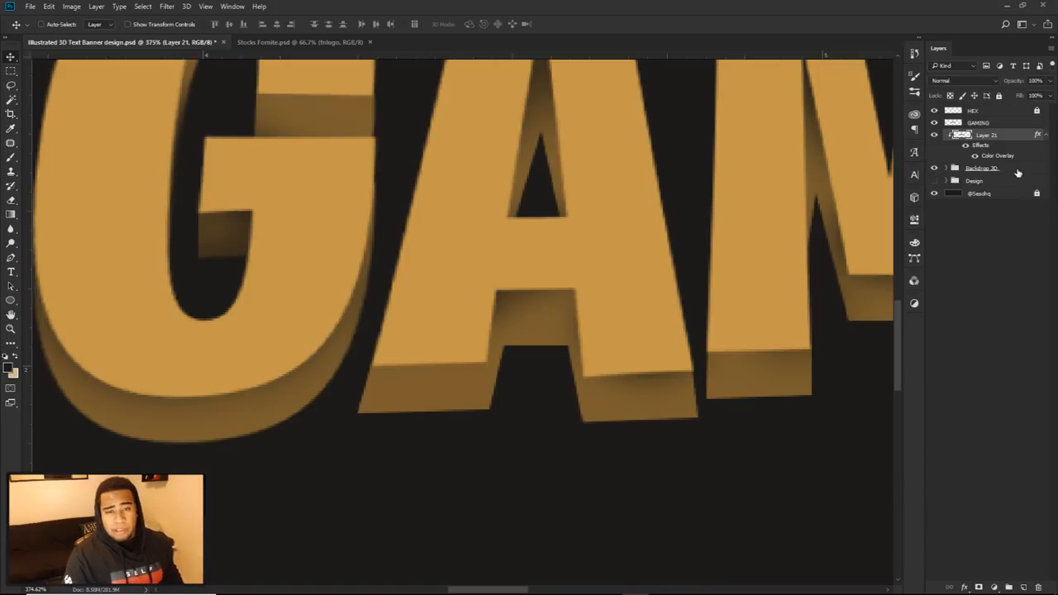
Step: Add a new layer directly above the Backdrop 3D group, clipped to the group
click(1008, 170)
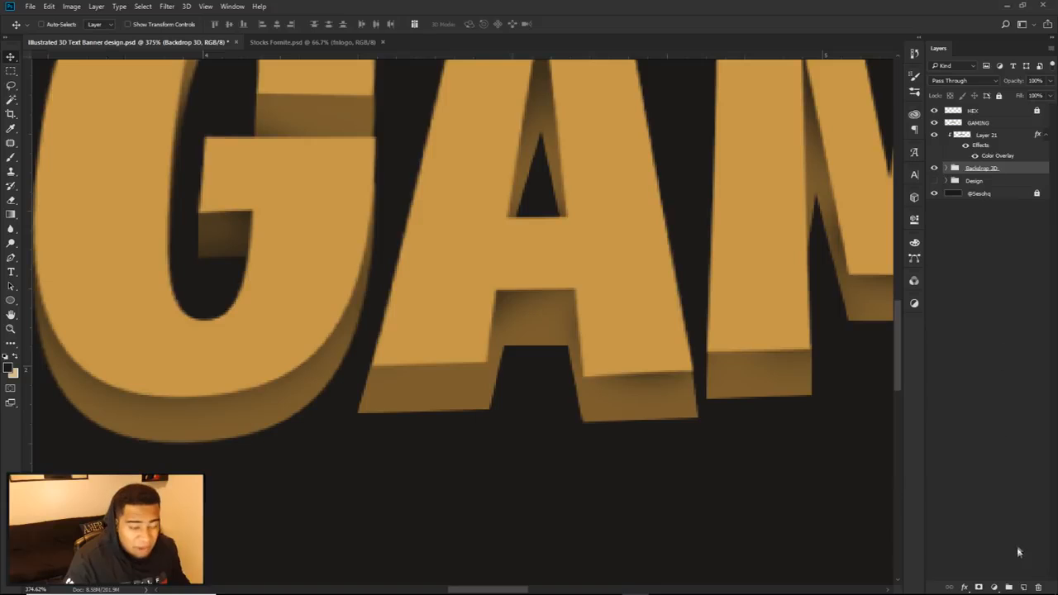
click(1023, 586)
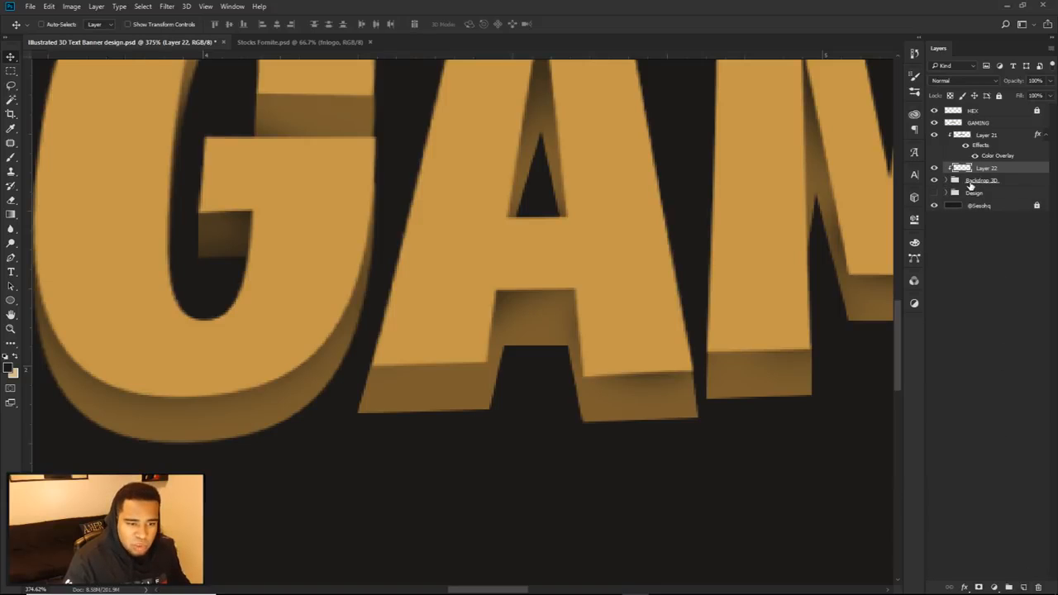
click(934, 181)
click(935, 181)
click(934, 134)
click(934, 135)
Step: Draw a closed Pen path around the A's left foot, covering the front face of its extrusion
key(p)
scroll(479, 390, up, 10)
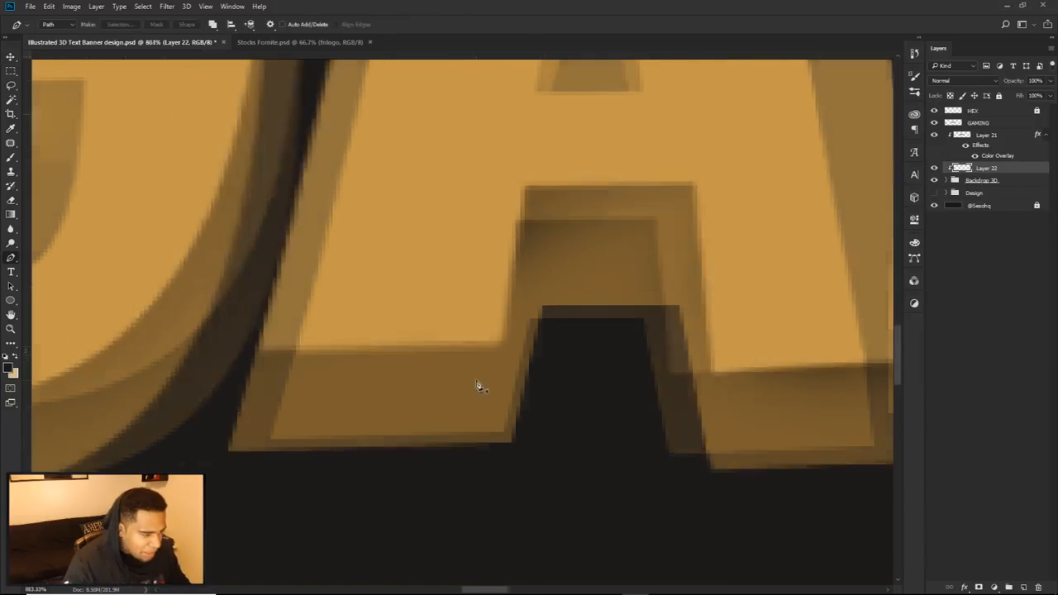
click(535, 146)
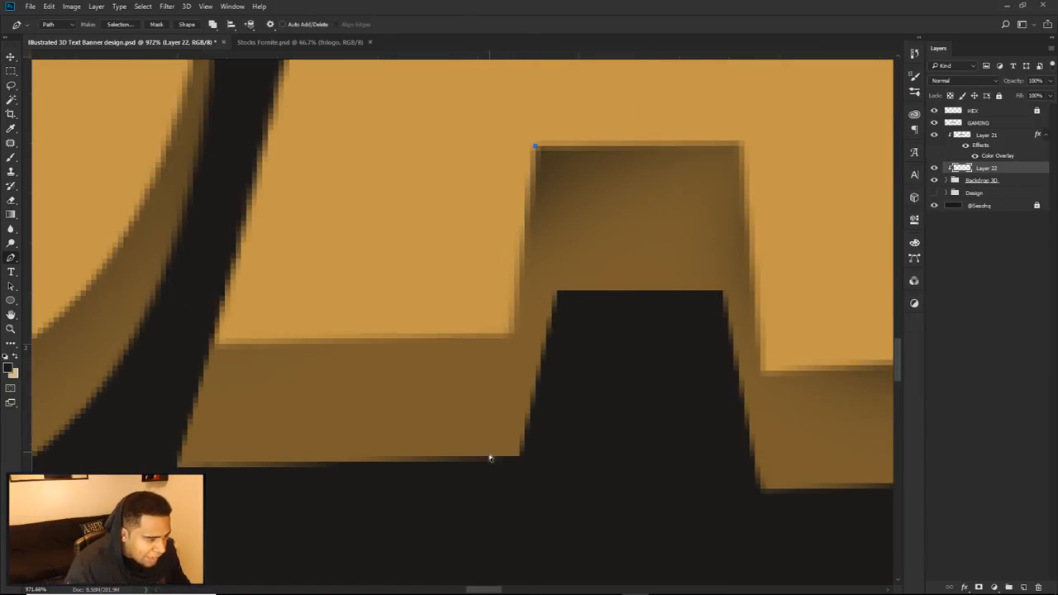
click(493, 488)
scroll(515, 437, down, 8)
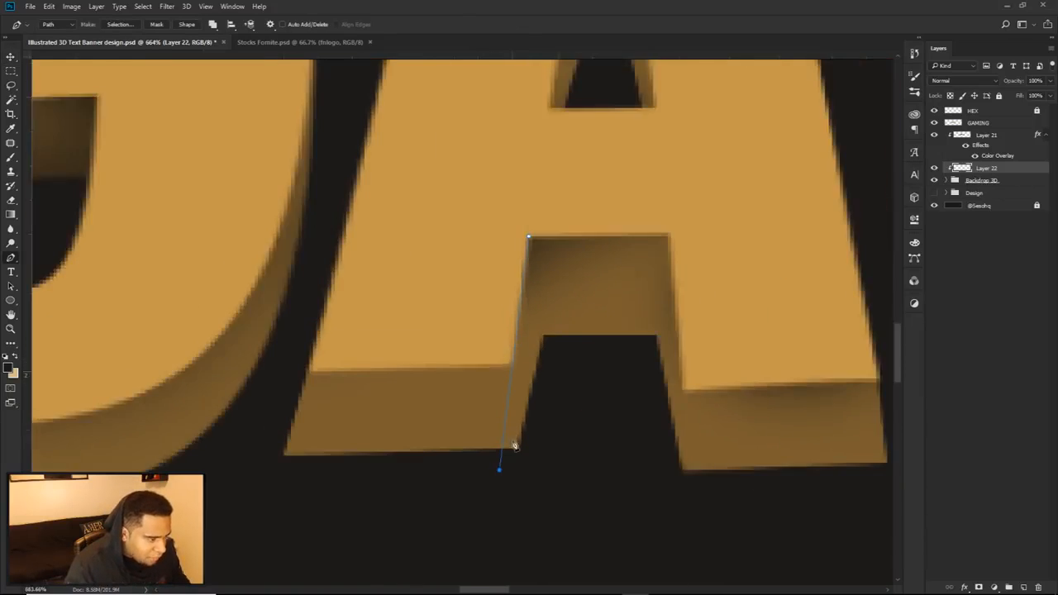
click(356, 463)
click(353, 453)
drag(360, 388, 369, 347)
drag(383, 314, 403, 296)
drag(410, 291, 447, 280)
click(524, 302)
Step: Try filling the path around the A's left foot with a dark brown, and delete the path
right_click(552, 366)
click(583, 183)
click(683, 281)
click(674, 305)
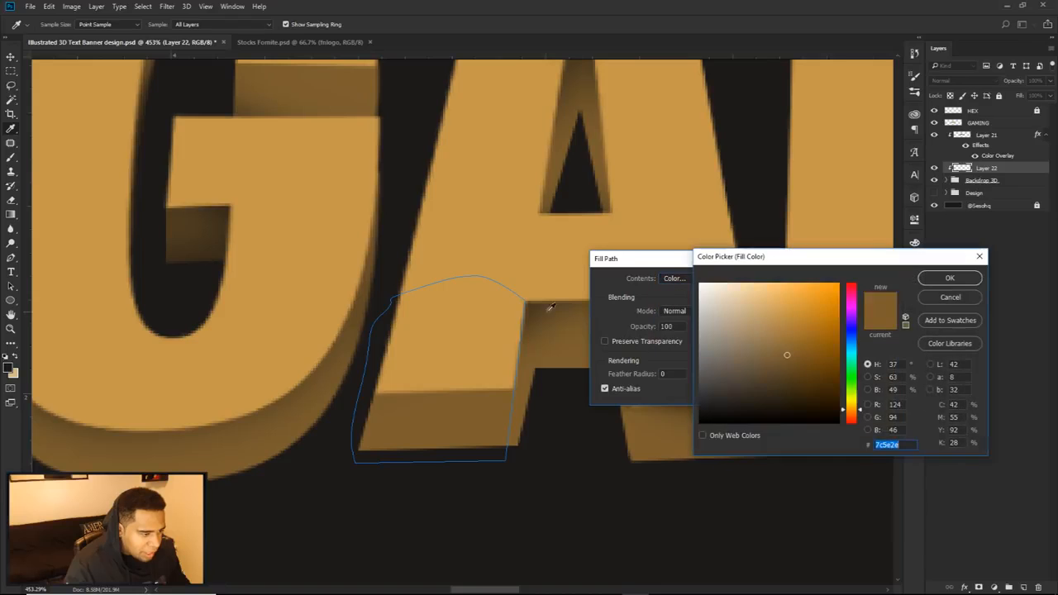
click(949, 279)
click(766, 281)
right_click(674, 263)
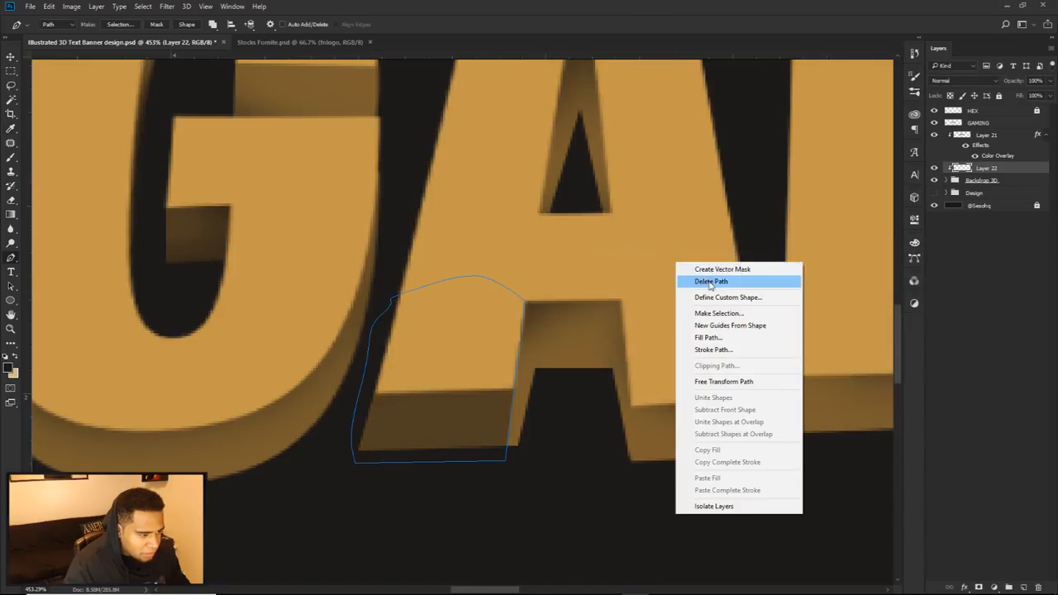
click(709, 281)
Step: Undo the path deletion, the dark fill and the closing of the A's left-foot path
scroll(670, 389, down, 5)
scroll(618, 385, up, 2)
scroll(618, 386, up, 10)
key(ctrl+alt+z)
key(ctrl+alt+z)
key(ctrl+alt+z)
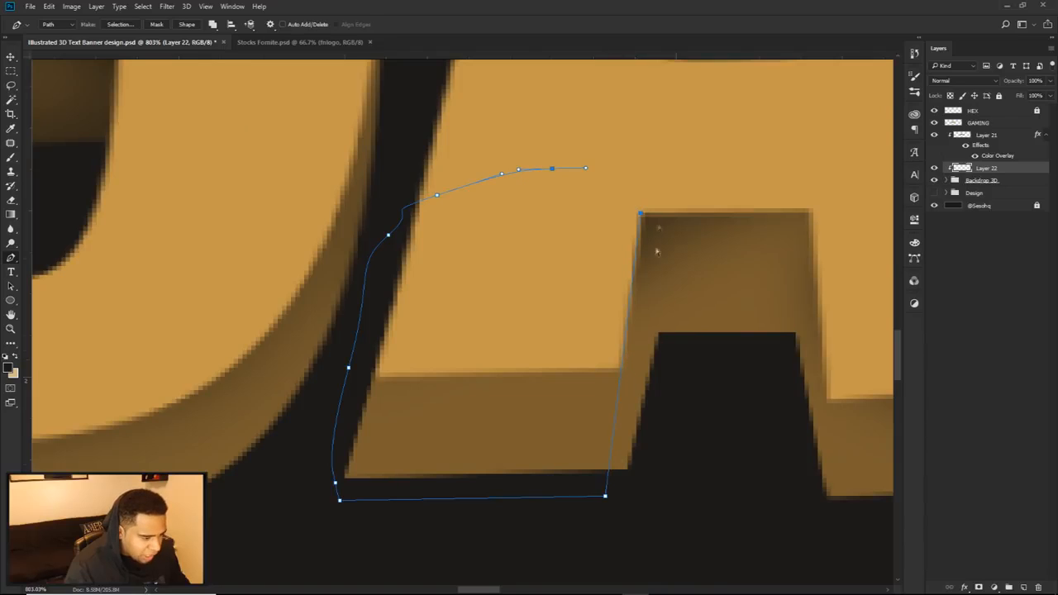
Step: Move the A's left-foot path anchors so its right side runs vertically along the front face's right edge
drag(604, 499, 627, 509)
drag(642, 214, 622, 253)
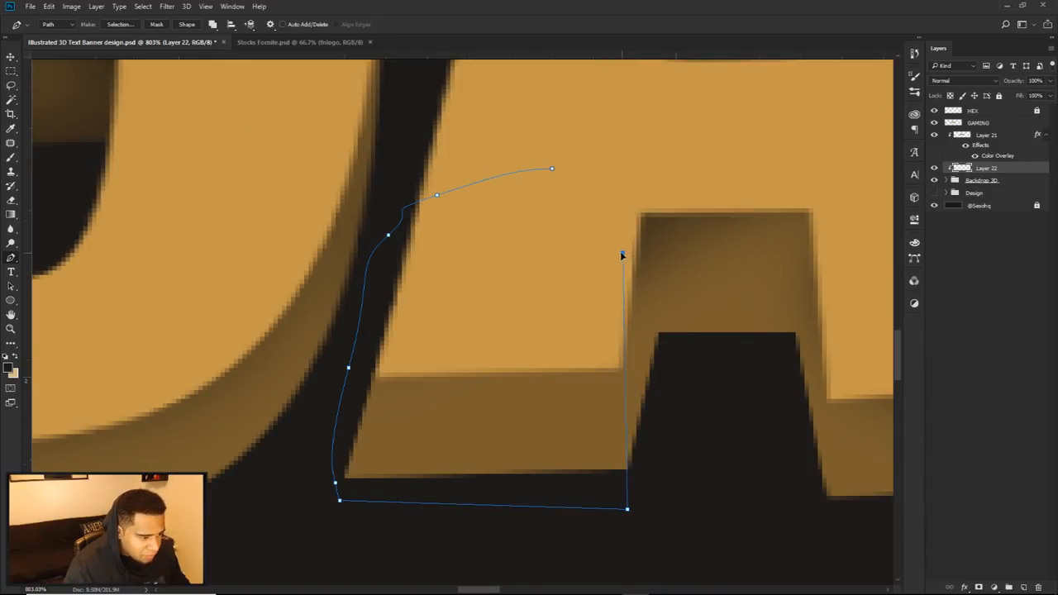
ctrl+click(724, 372)
Step: Draw a second Pen path around the A's right foot, enclosing the front face of its extrusion
drag(721, 372, 483, 318)
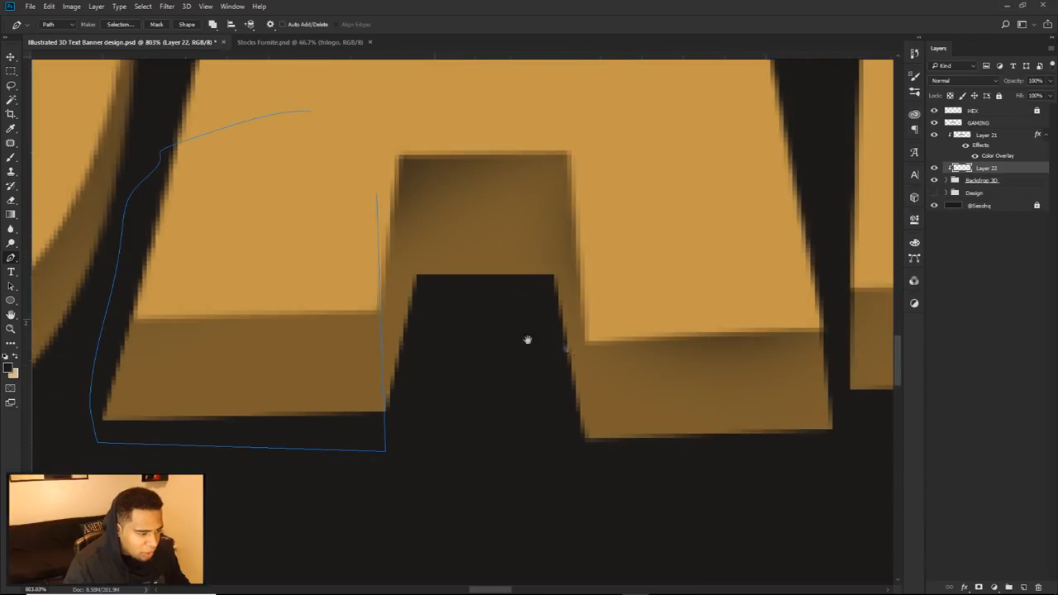
click(584, 504)
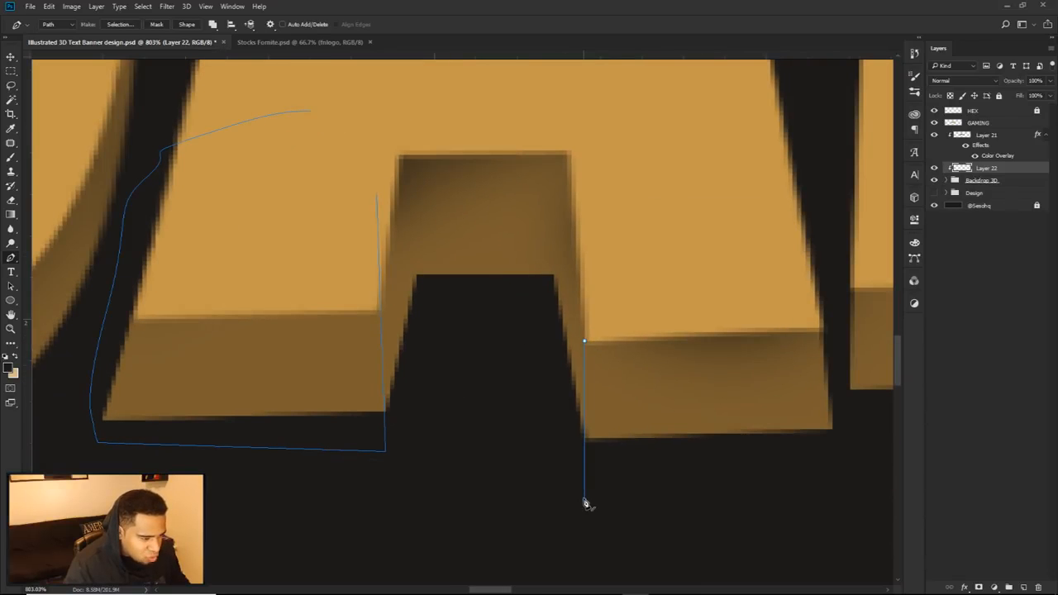
click(871, 465)
click(837, 372)
drag(823, 284, 761, 287)
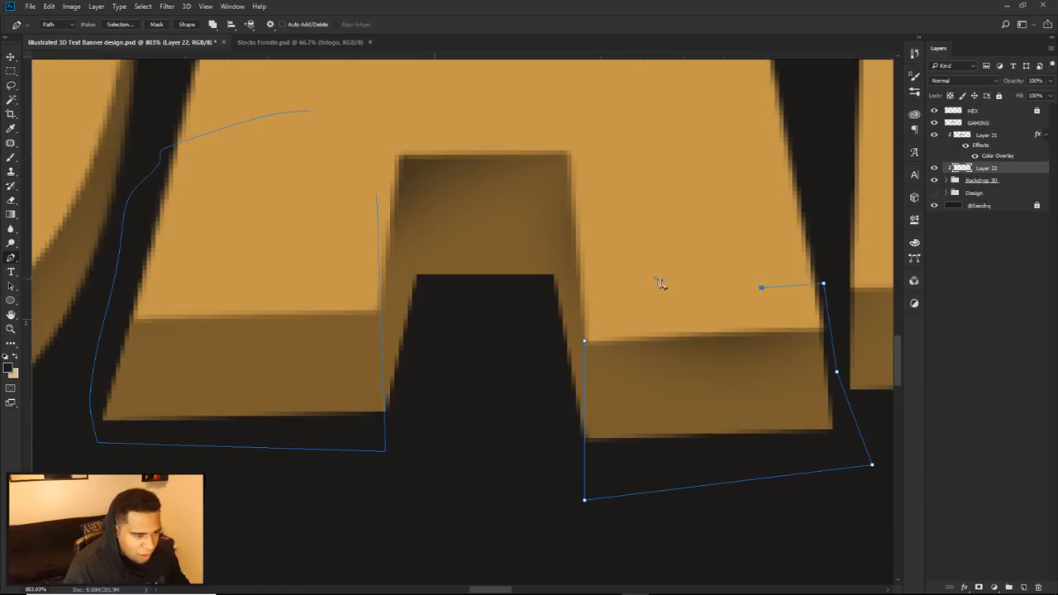
Step: Fill the subpath around the A's right foot with a lighter golden brown on Layer 22
right_click(644, 361)
click(686, 176)
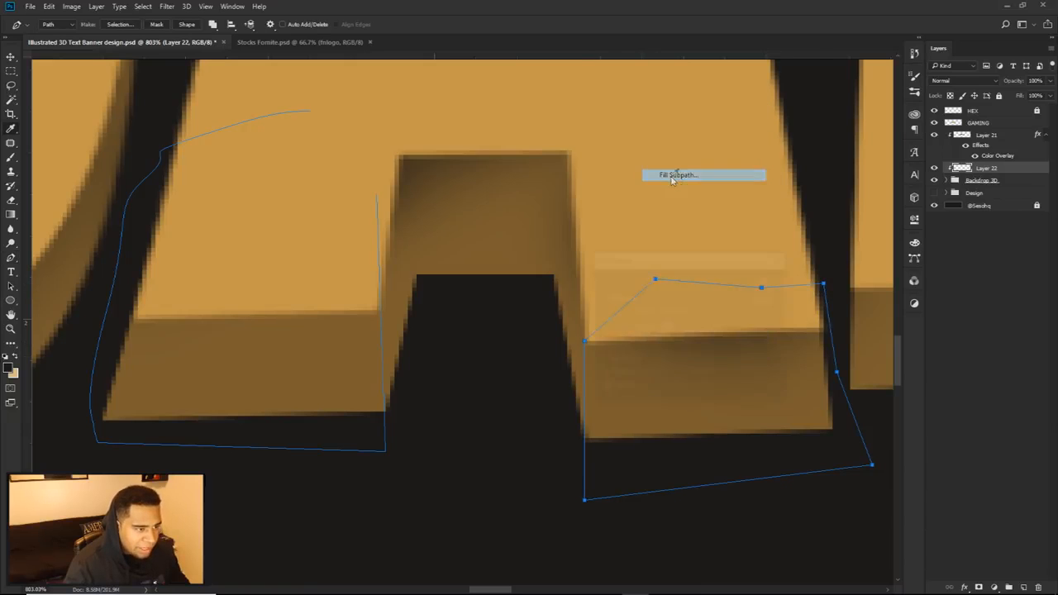
click(730, 279)
click(698, 286)
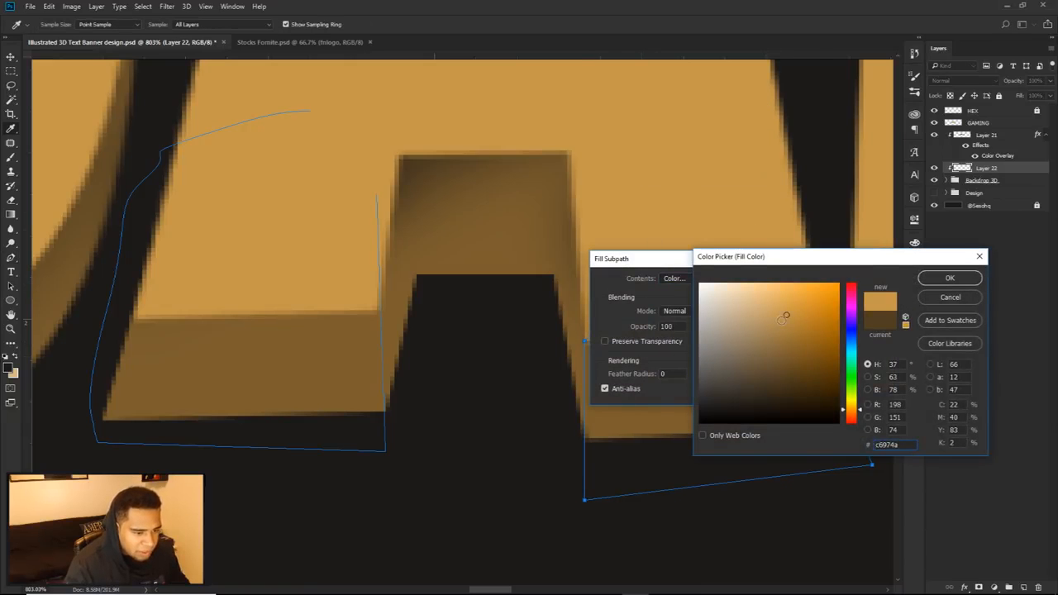
click(939, 279)
click(767, 281)
right_click(766, 272)
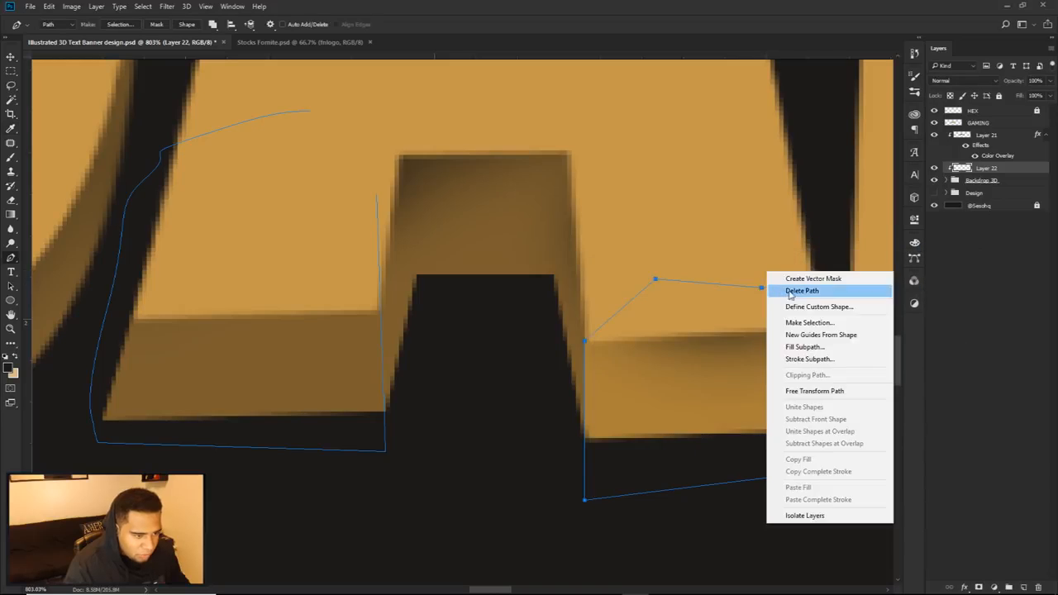
click(791, 292)
Step: Close the path around the A's left foot and fill it with the same golden brown, clearing the finished paths
scroll(742, 353, down, 4)
scroll(742, 351, down, 3)
scroll(702, 355, up, 5)
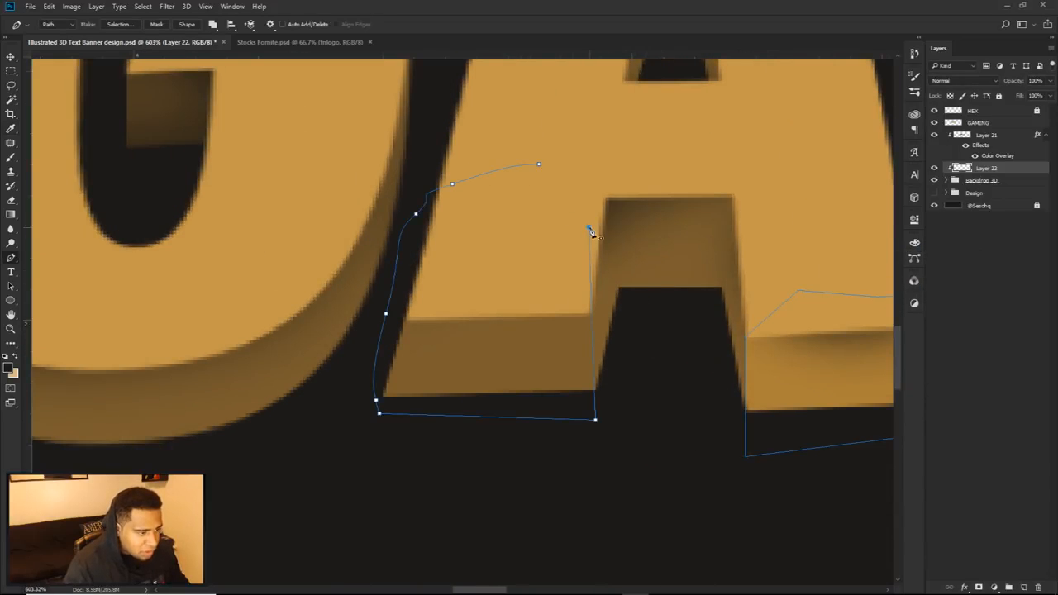
right_click(630, 172)
click(651, 237)
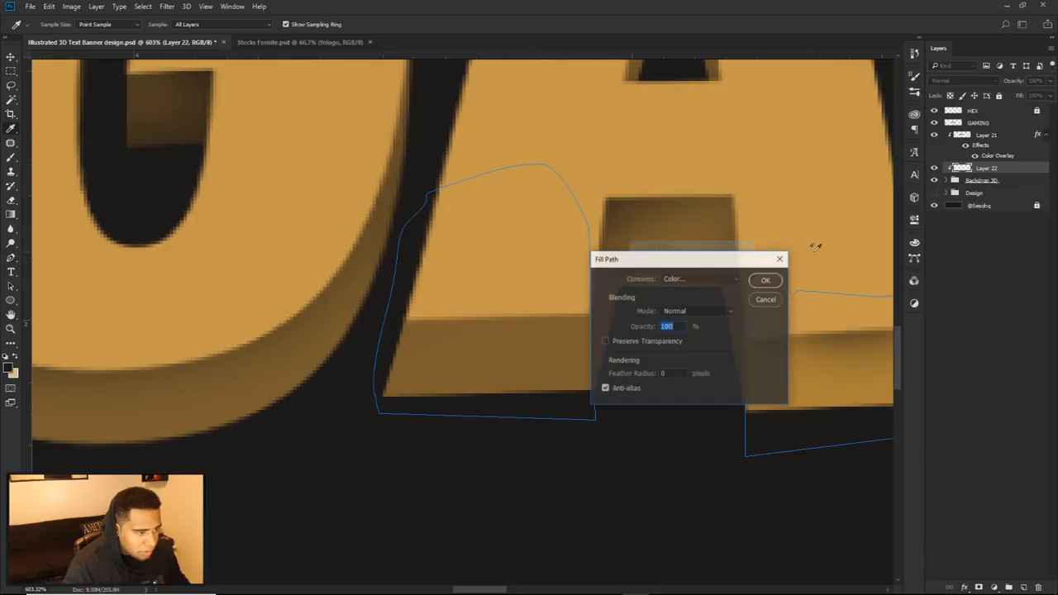
click(760, 278)
right_click(761, 258)
click(785, 262)
Step: Darken the filled A front faces on Layer 22 with Hue/Saturation, setting Lightness to -36
scroll(706, 340, down, 5)
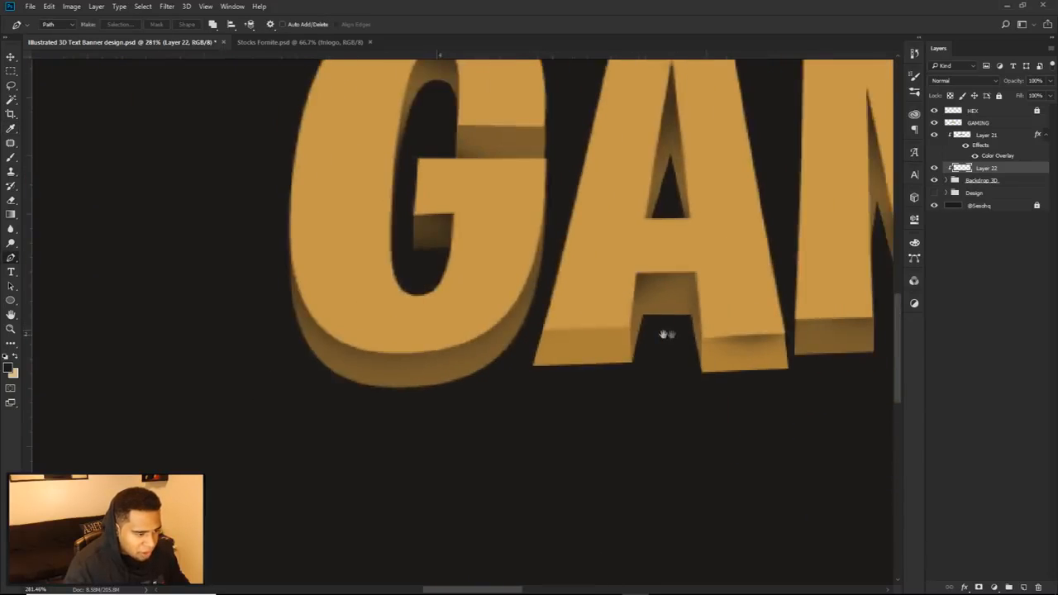
key(ctrl+u)
drag(549, 128, 709, 354)
drag(658, 473, 640, 474)
drag(619, 348, 644, 381)
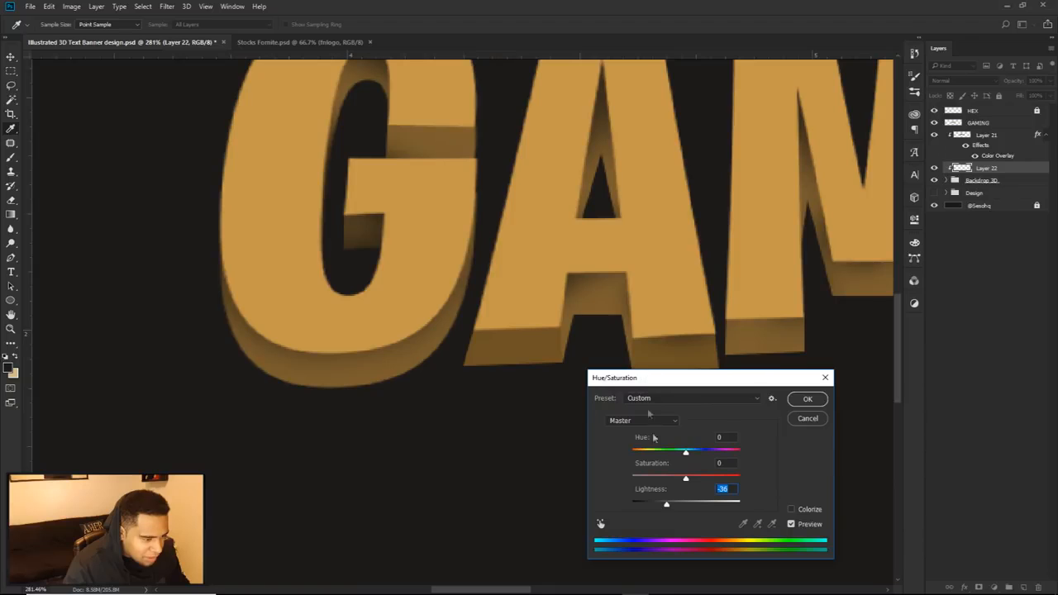
click(807, 399)
Step: Set the foreground colour to the darkened front-face brown, #6e5224
click(11, 368)
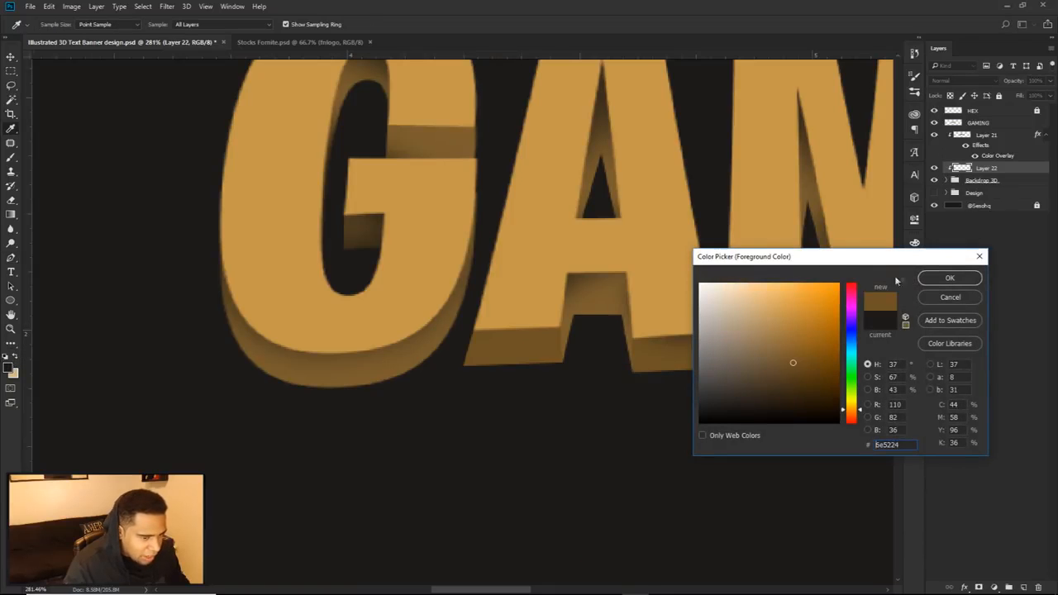
click(939, 280)
scroll(719, 344, down, 8)
drag(701, 359, 668, 361)
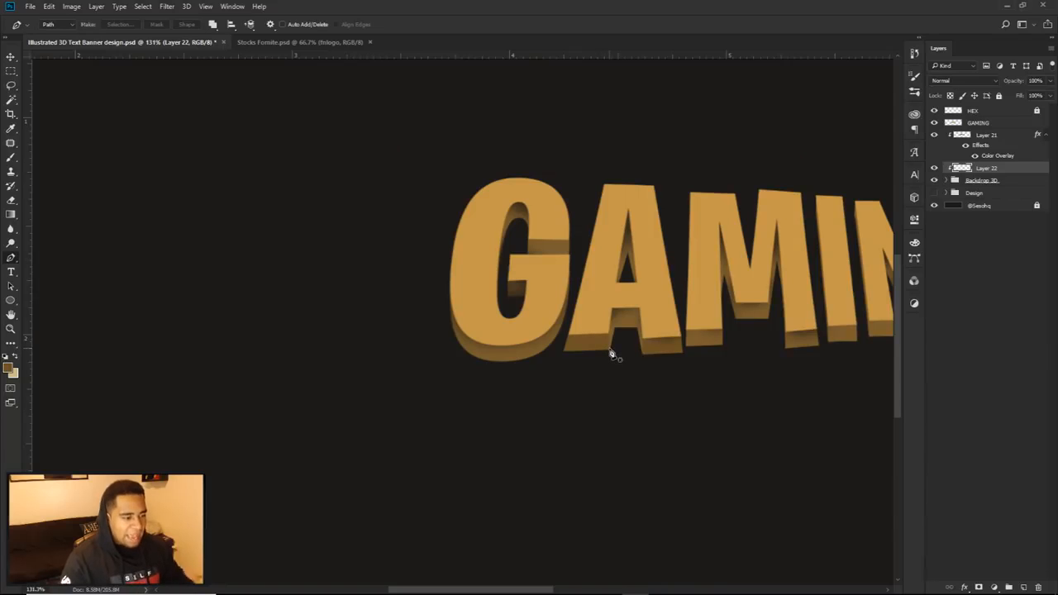
Step: Draw a closed Pen path around the front extrusion face below the M's central point
scroll(726, 357, up, 6)
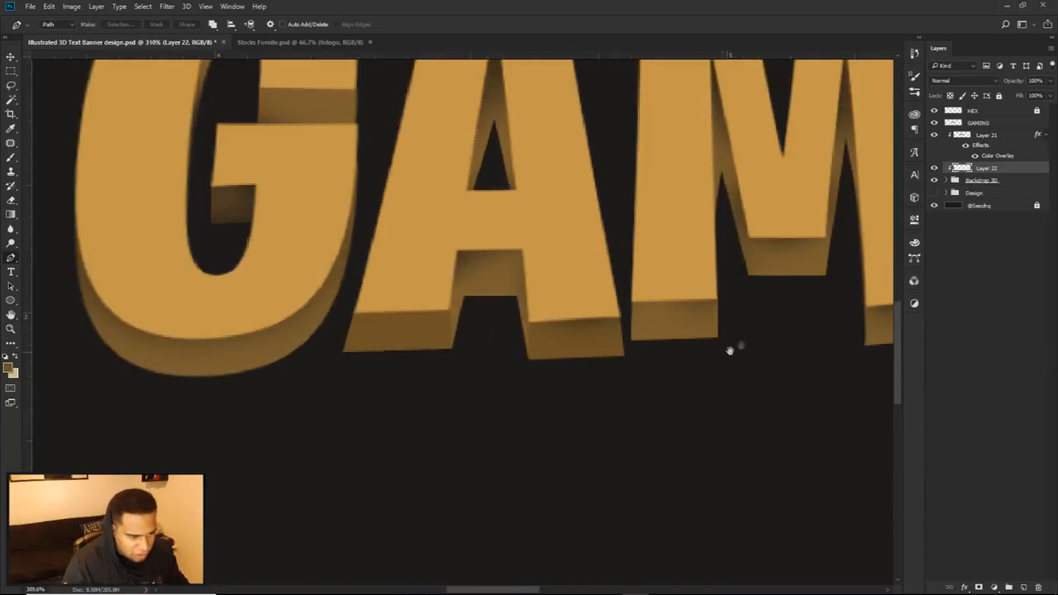
scroll(722, 353, up, 1)
scroll(663, 334, up, 3)
click(681, 252)
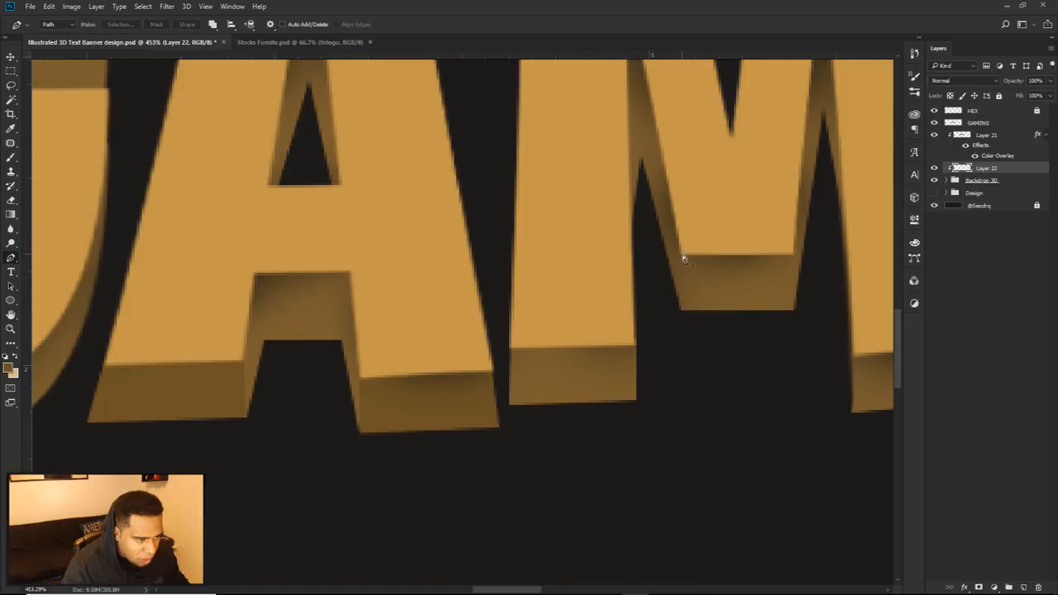
click(798, 318)
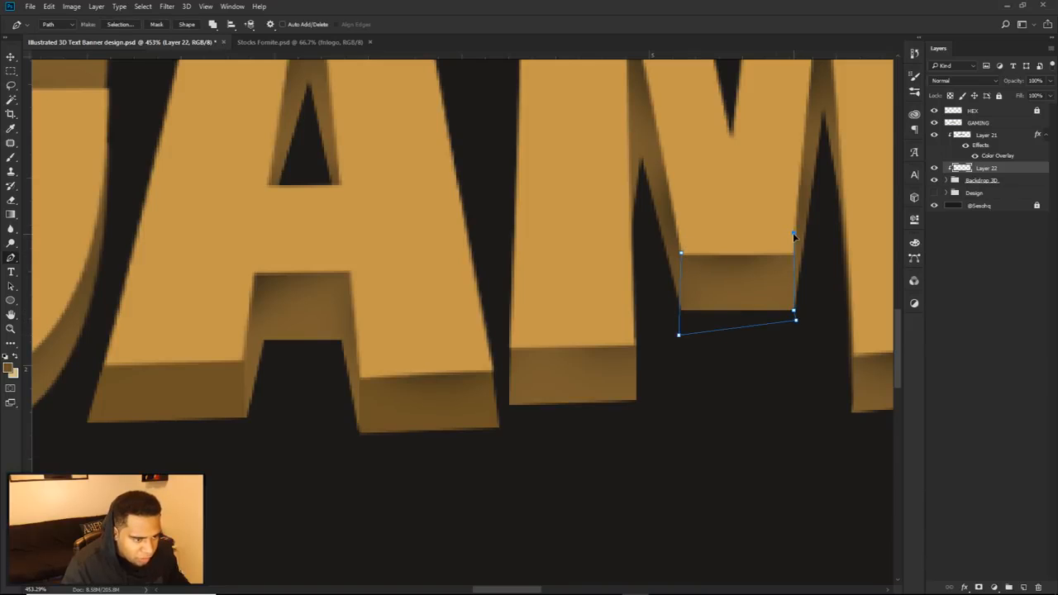
drag(782, 260, 398, 260)
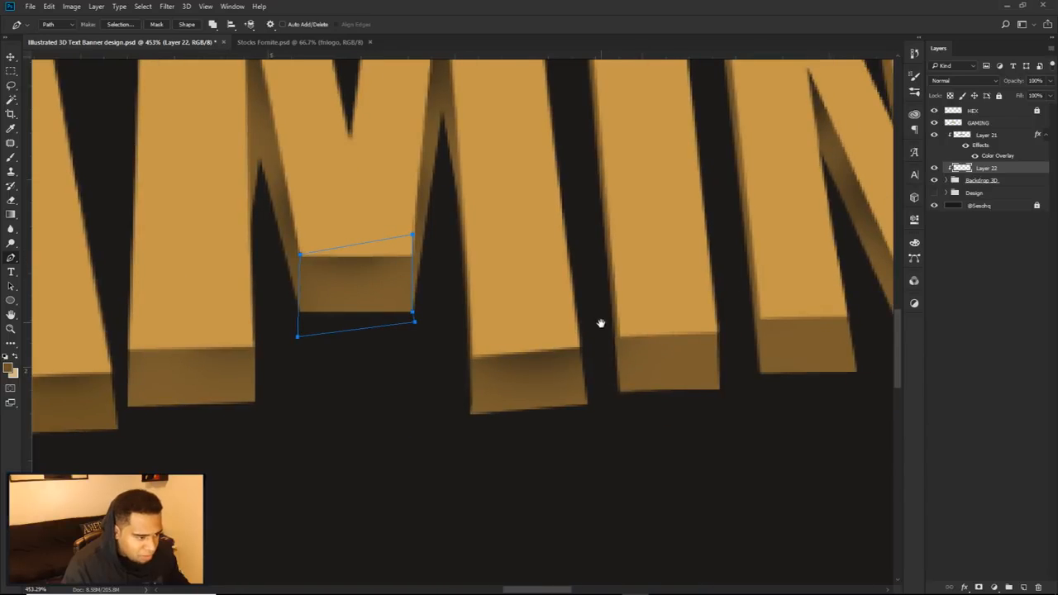
Step: Draw a closed Pen path around the extrusion face at the foot of the N's right stem
scroll(664, 359, down, 3)
scroll(751, 352, up, 4)
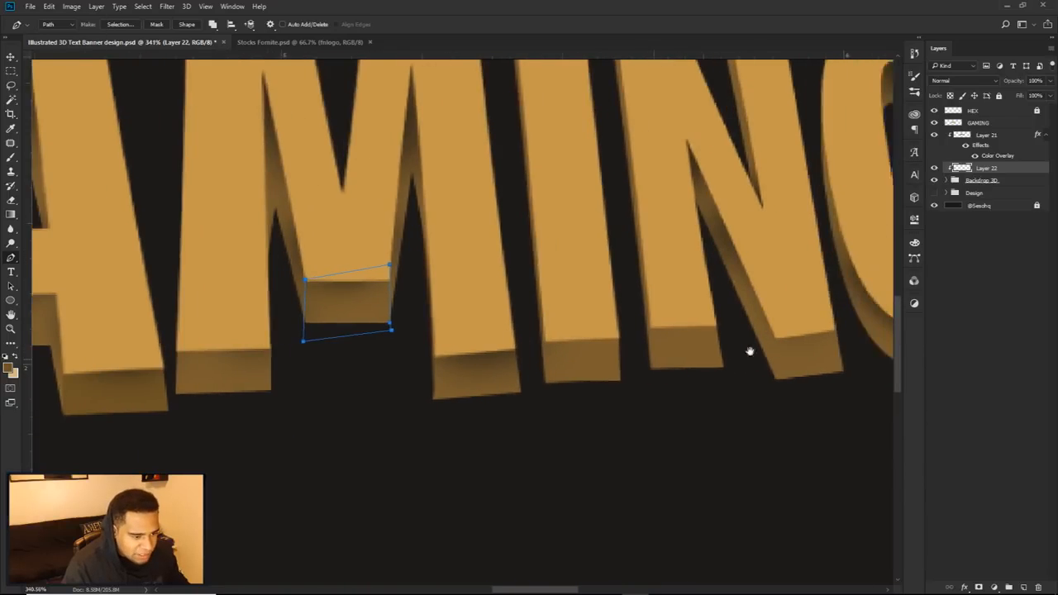
click(748, 328)
click(748, 413)
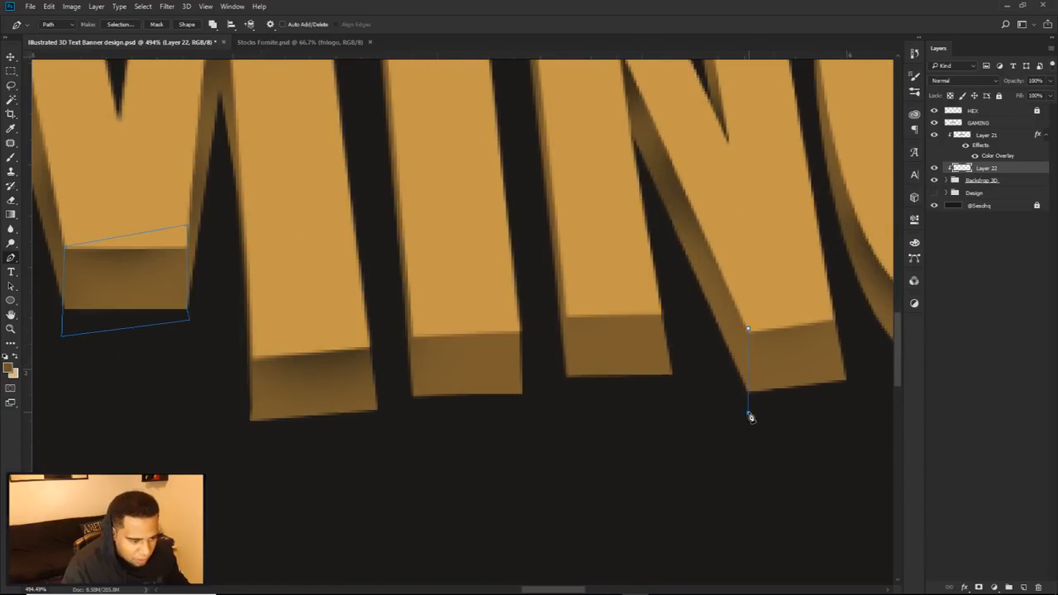
click(865, 391)
click(862, 337)
drag(829, 299, 807, 285)
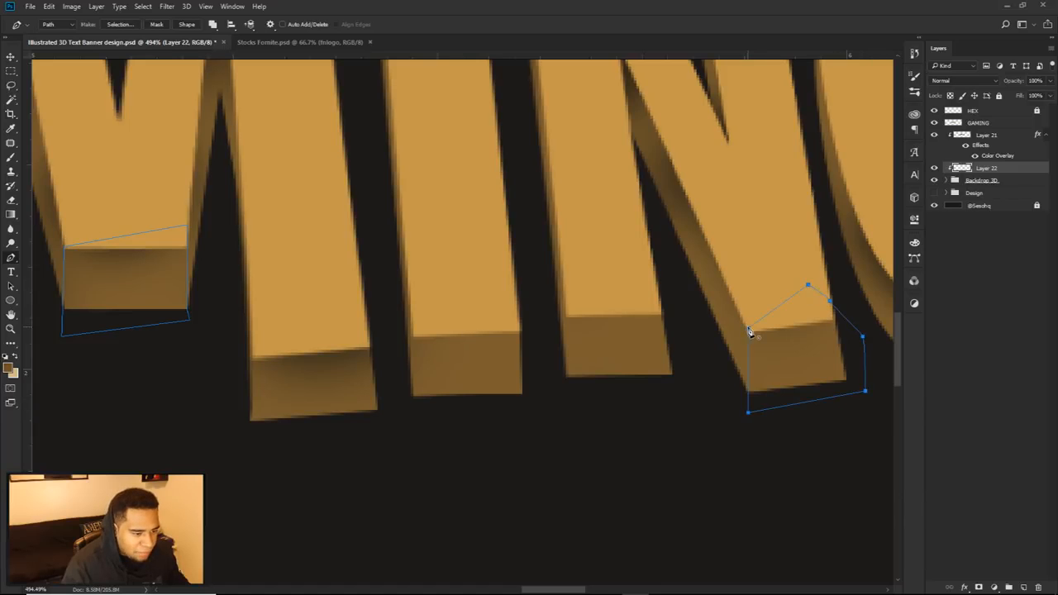
Step: Draw a closed Pen path around the extrusion face at the foot of the N's left stem
scroll(560, 319, up, 8)
click(573, 315)
click(569, 484)
click(819, 473)
drag(843, 379, 840, 350)
drag(802, 320, 781, 294)
drag(755, 263, 748, 251)
drag(726, 238, 705, 235)
click(575, 329)
scroll(578, 331, down, 6)
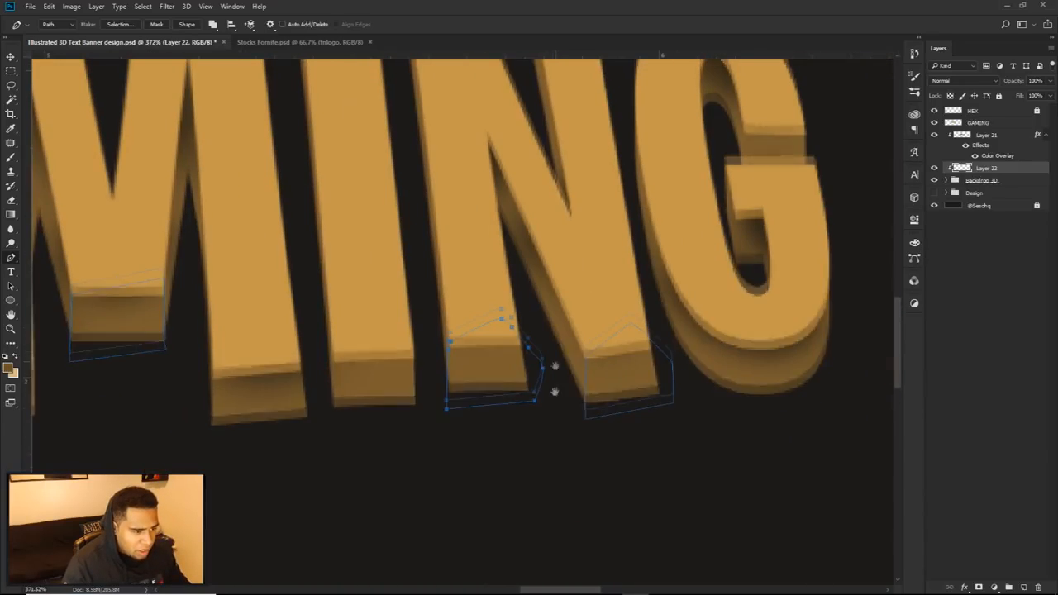
drag(555, 364, 543, 433)
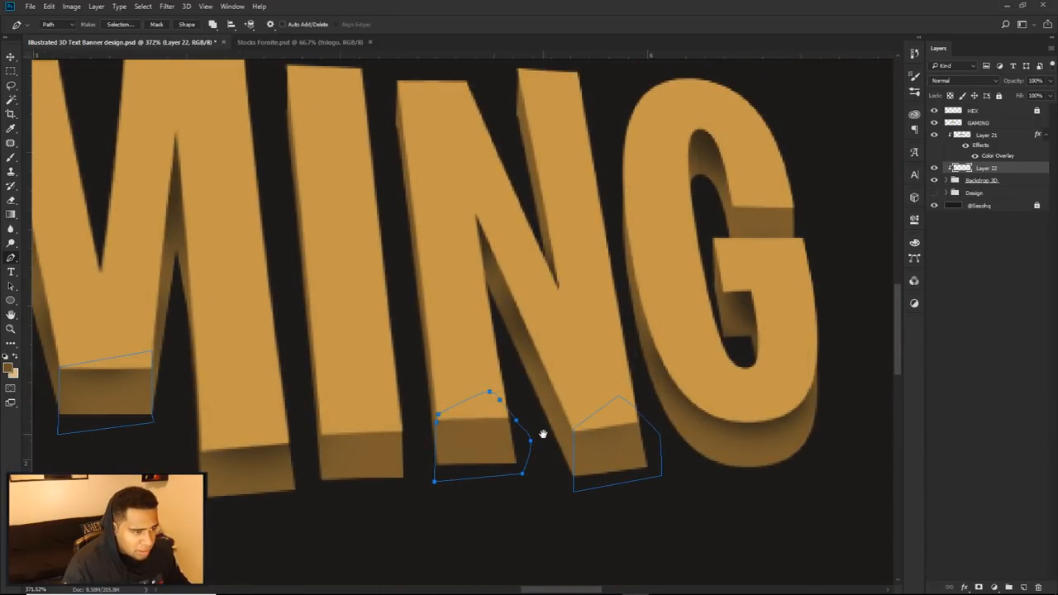
scroll(718, 231, up, 3)
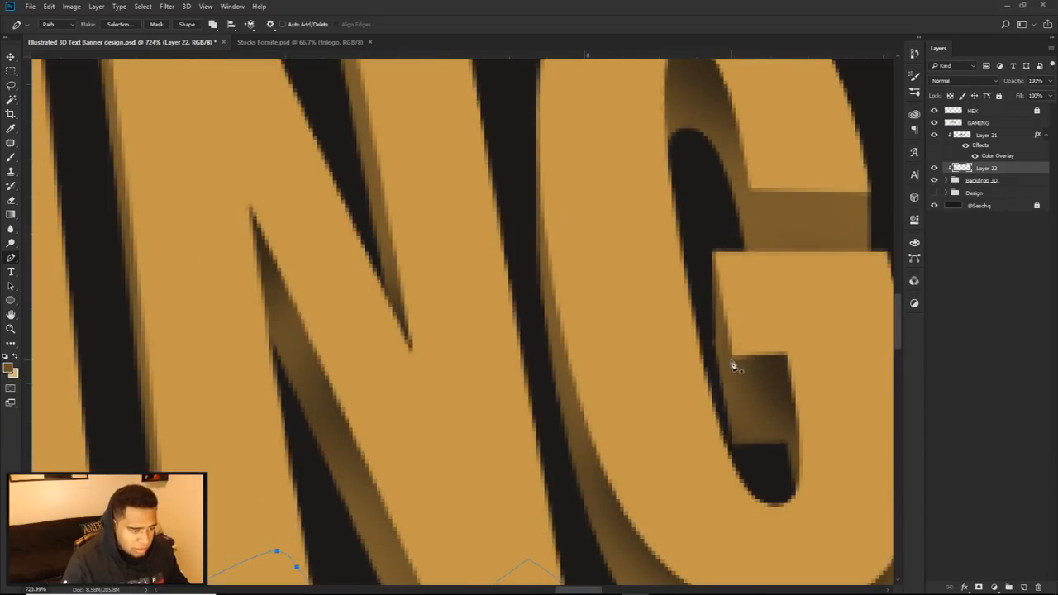
Step: Draw a closed Pen path around the extrusion face under the inner end of the last G's crossbar
click(731, 352)
click(787, 455)
drag(827, 438, 841, 419)
drag(838, 351, 764, 321)
drag(736, 449, 733, 447)
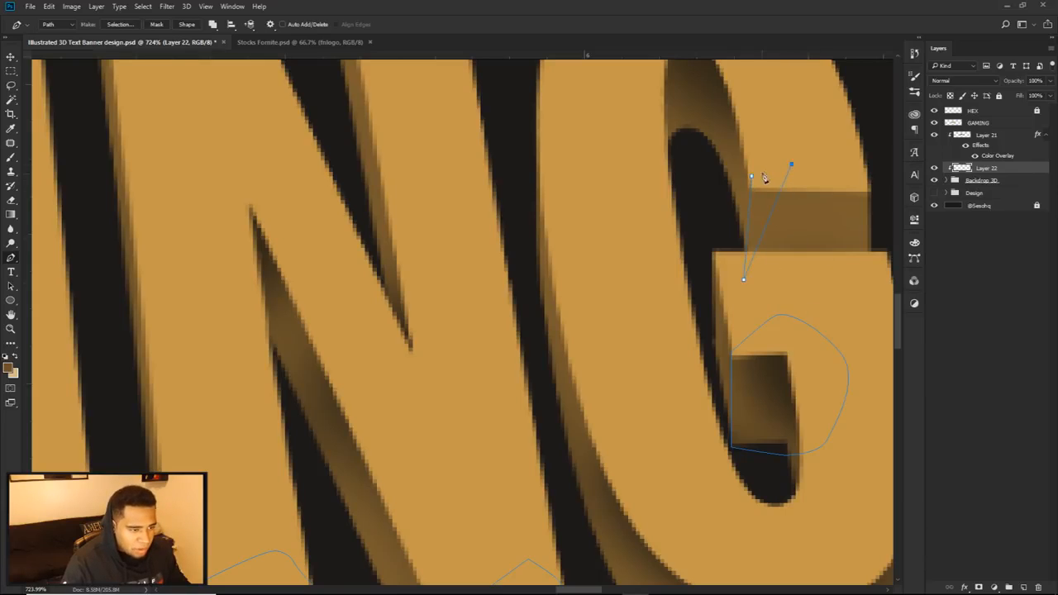
Step: Fill the drawn front-face paths on the M, N and last G at 100% opacity and delete the paths
scroll(764, 322, down, 6)
right_click(651, 241)
click(702, 278)
key(Escape)
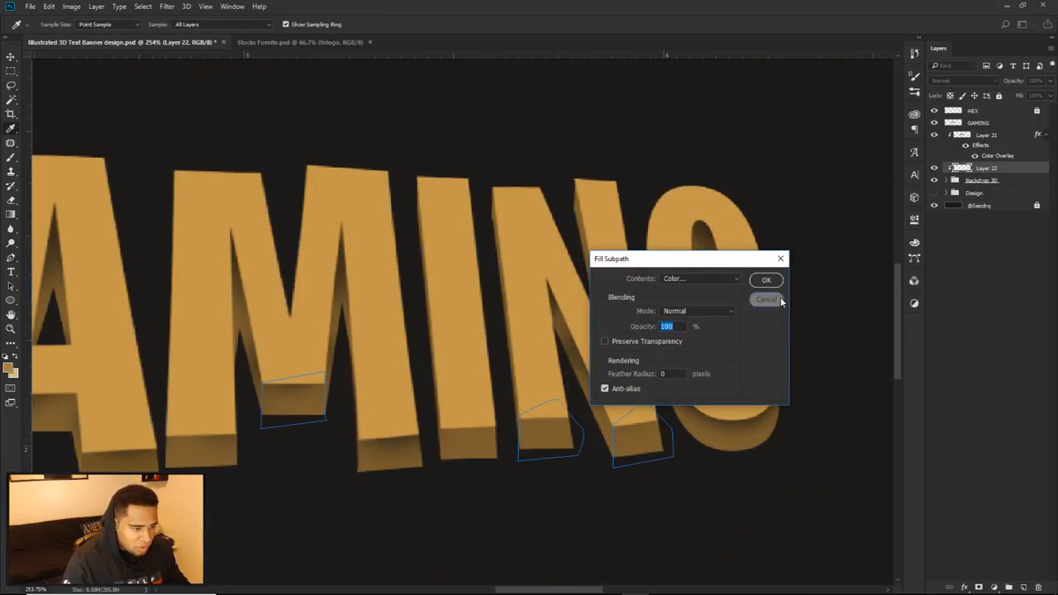
right_click(668, 221)
click(696, 296)
click(765, 280)
right_click(657, 257)
click(703, 277)
scroll(479, 380, down, 3)
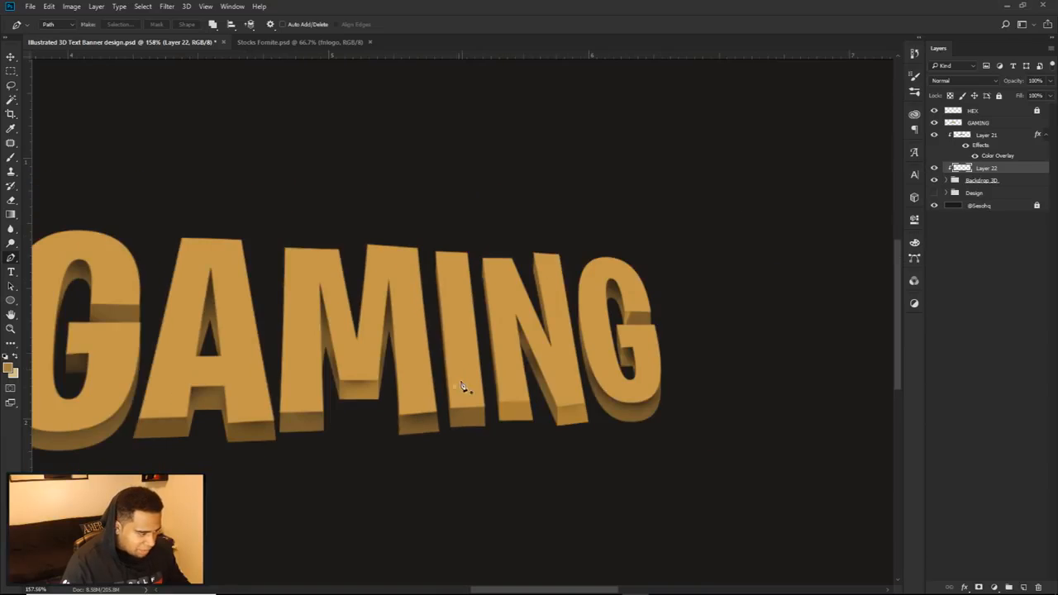
Step: Darken Layer 22 with a Hue/Saturation adjustment, setting Lightness to -38
key(ctrl+u)
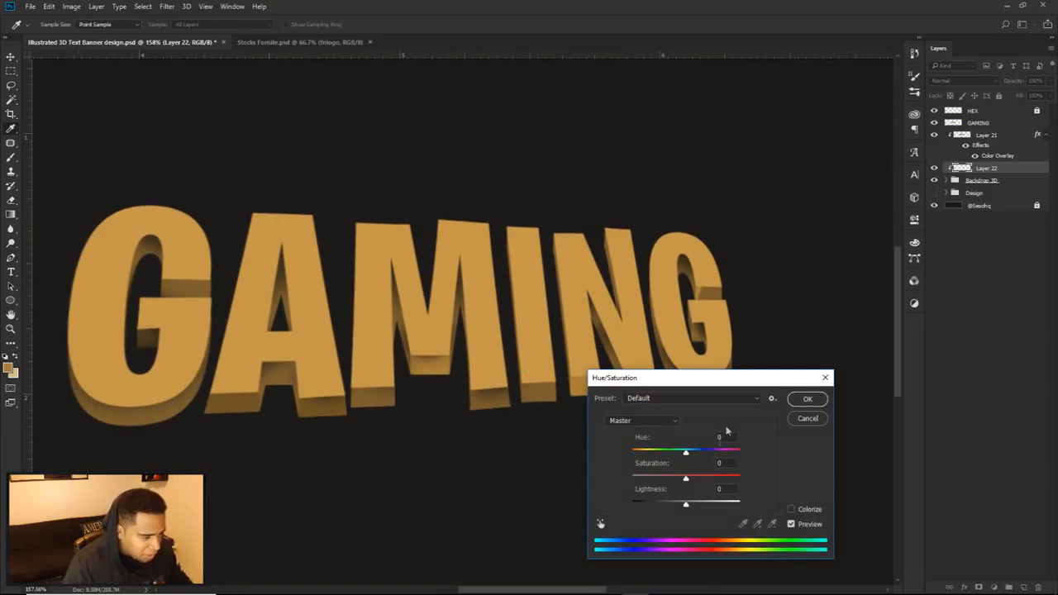
drag(685, 501, 672, 506)
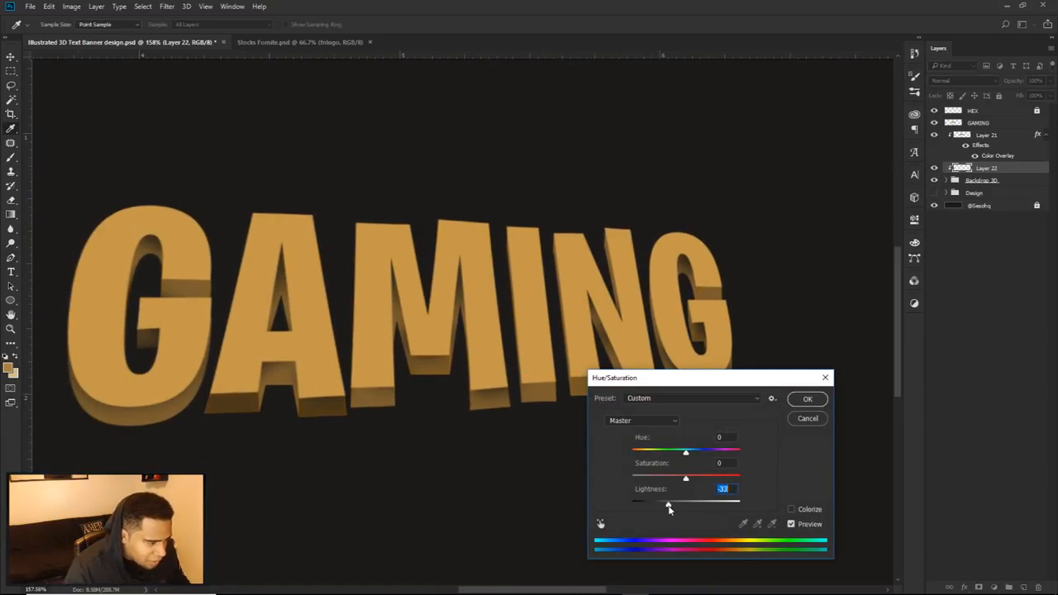
drag(667, 510, 662, 508)
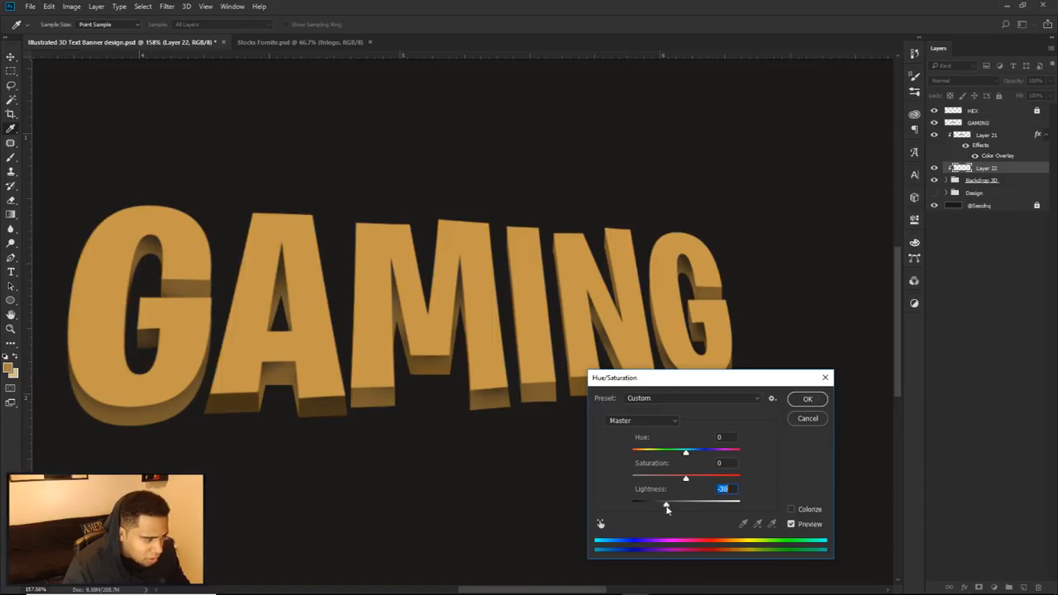
click(807, 399)
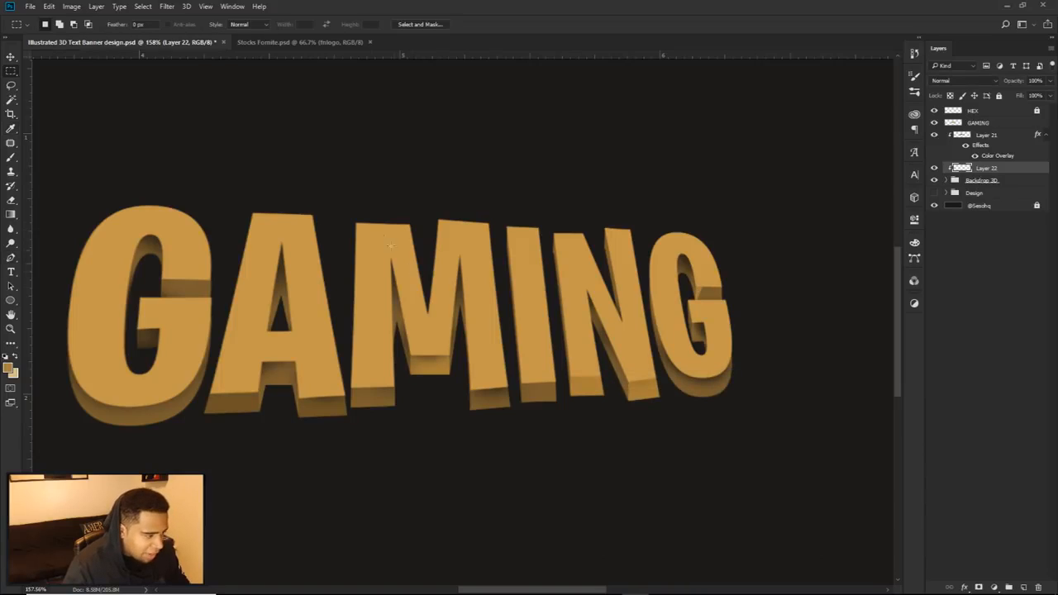
Step: Select the area around the letters M, I, N and G and put that part of Layer 22 on a new clipped layer
drag(353, 199, 791, 439)
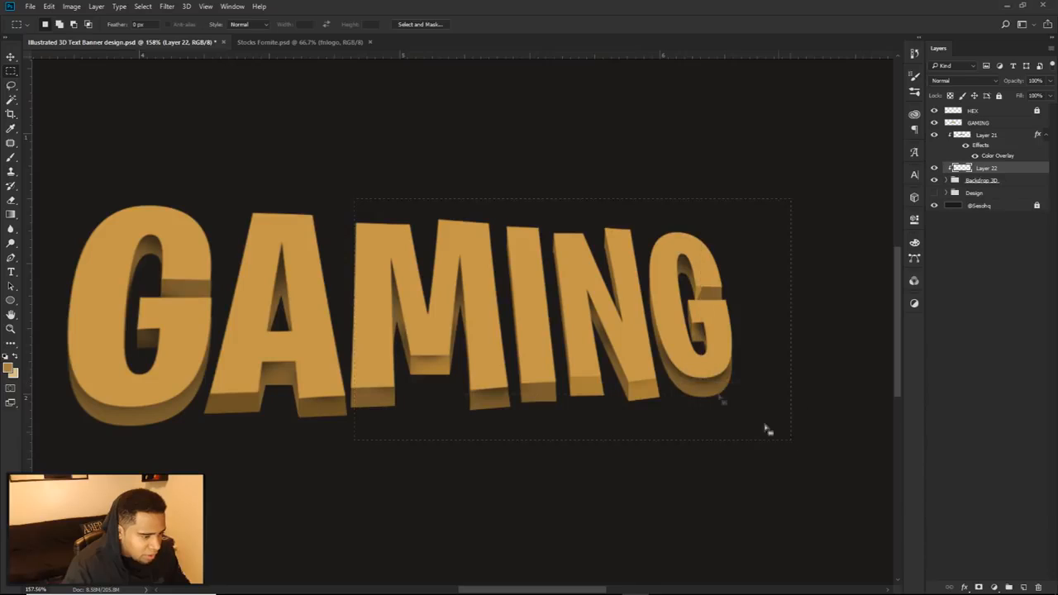
right_click(769, 426)
click(712, 440)
right_click(992, 169)
click(909, 290)
Step: Darken the new MING shading layer with a Hue/Saturation adjustment, setting Lightness to -38
key(ctrl+u)
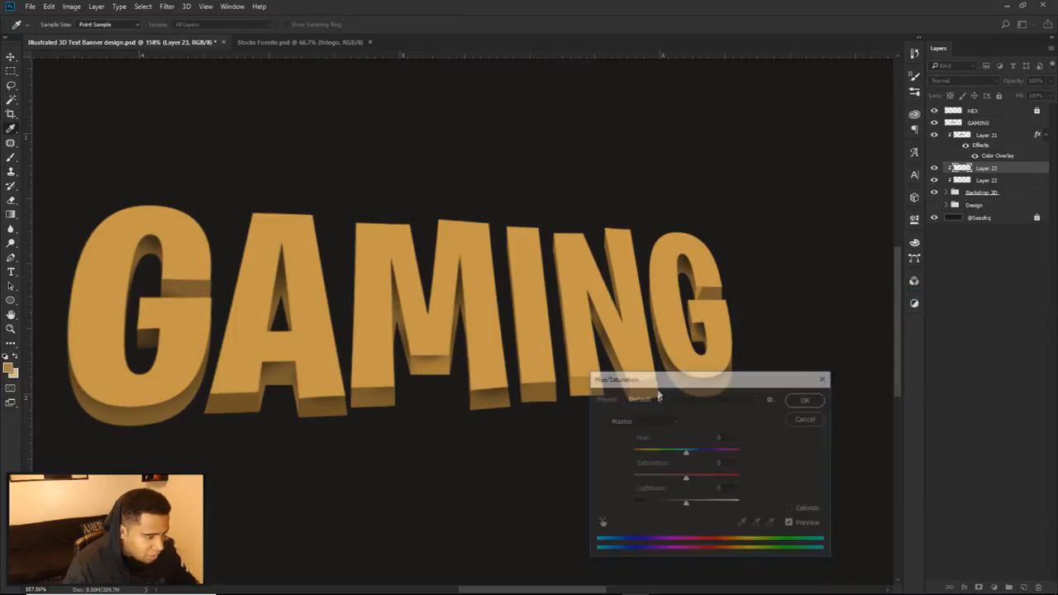
drag(685, 501, 669, 510)
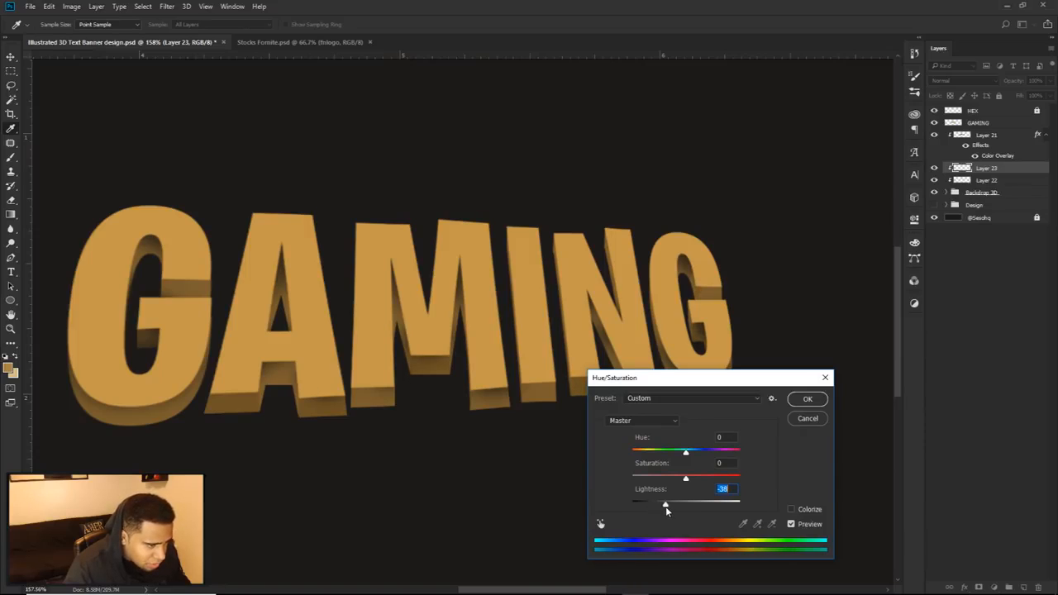
click(807, 399)
Step: Draw a closed Pen path around the extrusion face between the last G's upper arm and its crossbar
scroll(650, 254, up, 8)
key(p)
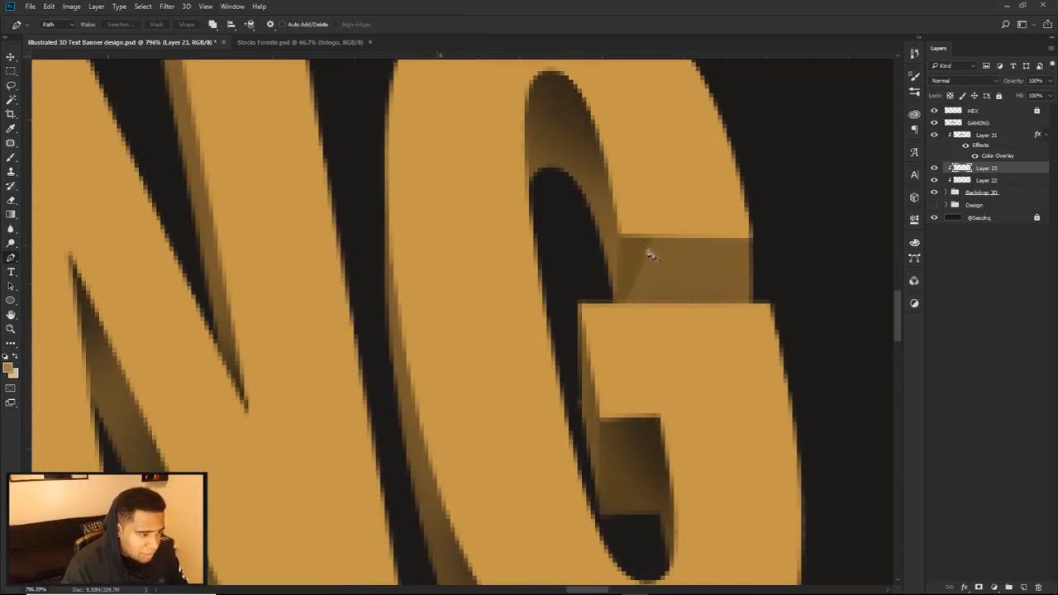
click(616, 234)
click(616, 331)
drag(778, 339, 809, 326)
drag(819, 304, 817, 270)
drag(793, 229, 775, 210)
drag(739, 194, 706, 179)
drag(656, 185, 647, 189)
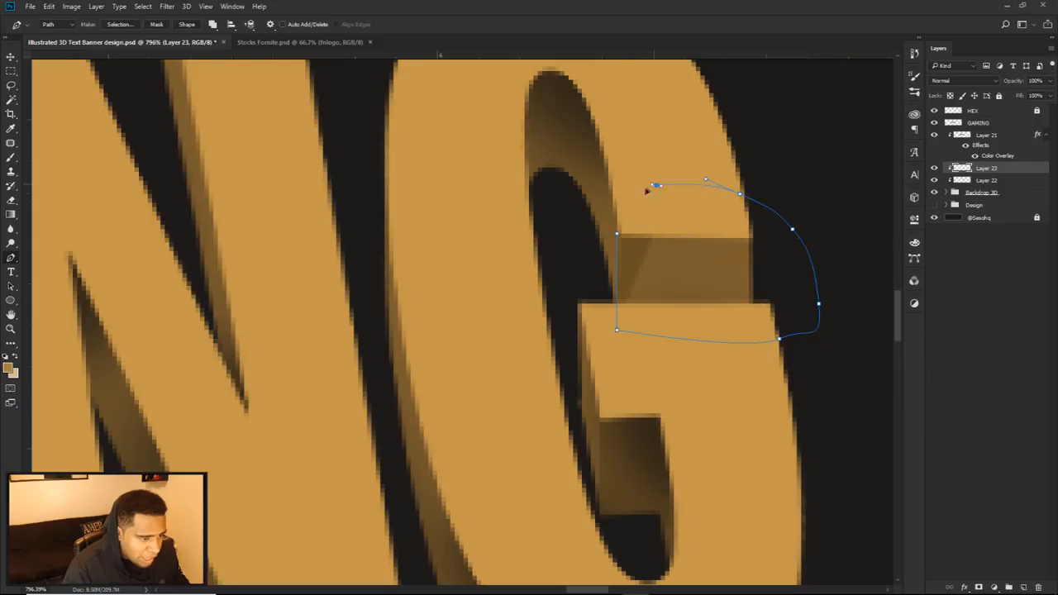
click(617, 234)
Step: Fill the path over the last G's upper extrusion face with the brown #ab8038
right_click(658, 225)
click(686, 286)
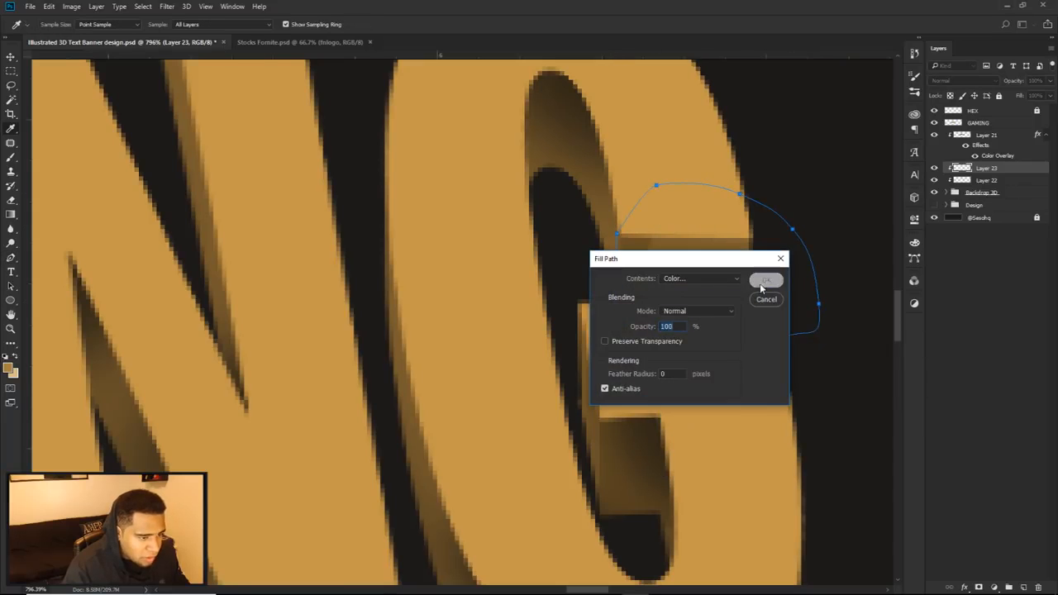
click(761, 285)
Step: Refill the same path on the last G with a dark brown sampled from the shaded extrusion and delete the path
right_click(723, 282)
click(746, 355)
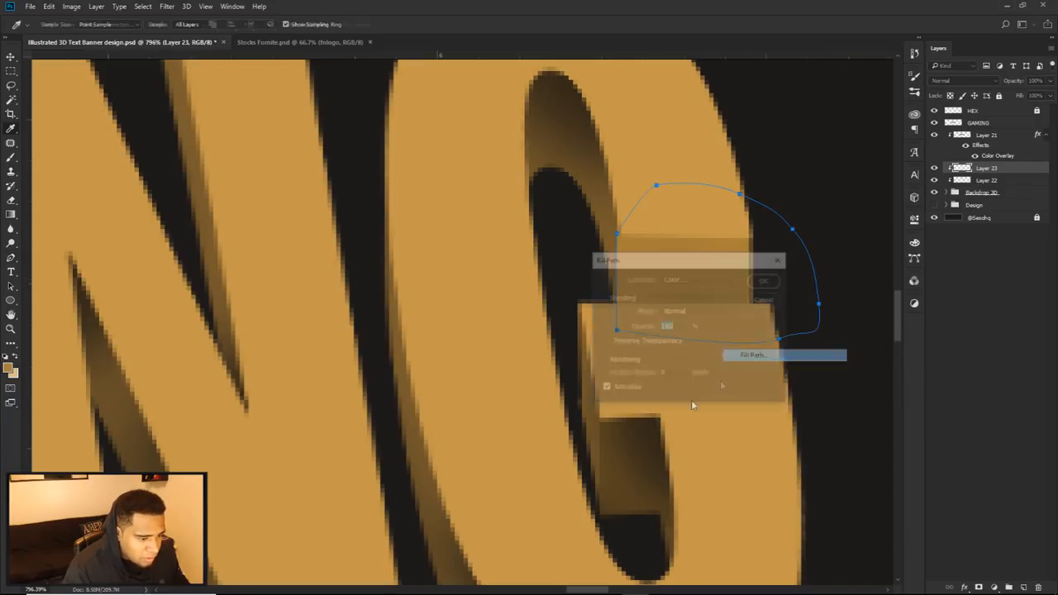
click(700, 279)
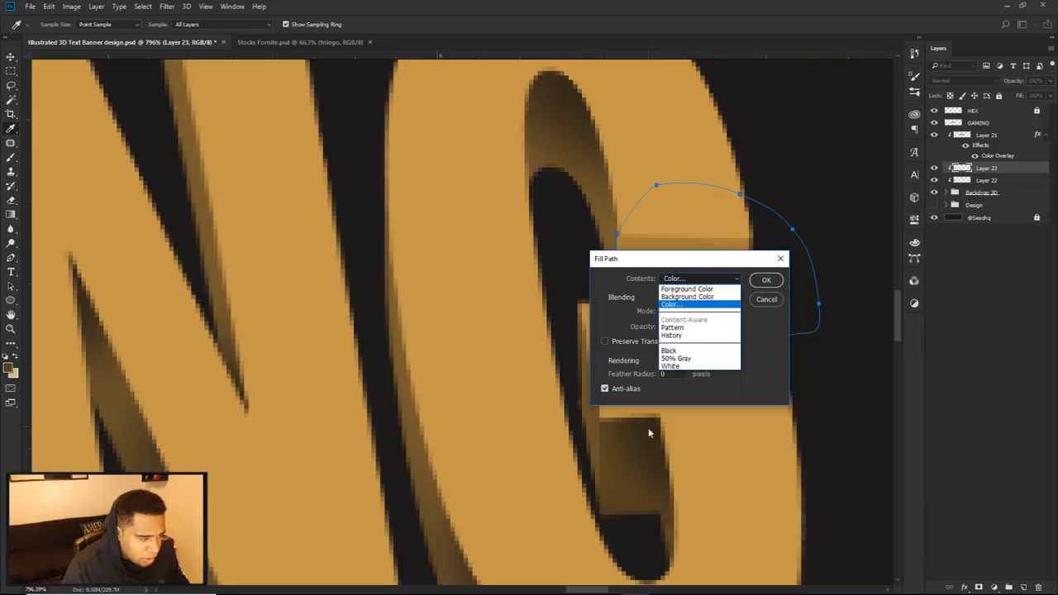
click(685, 295)
click(681, 305)
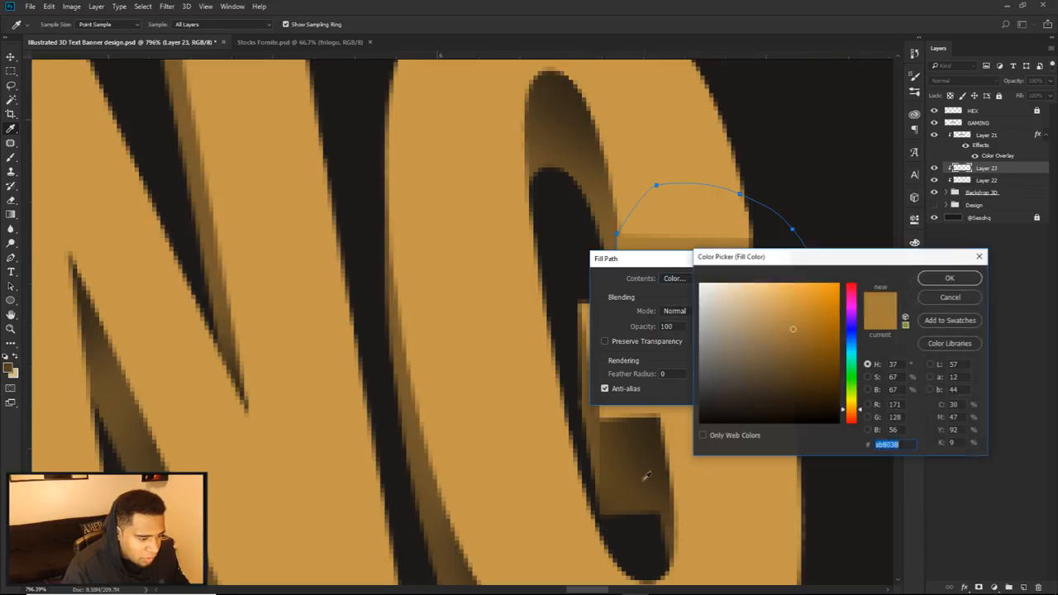
click(934, 281)
click(766, 280)
right_click(734, 273)
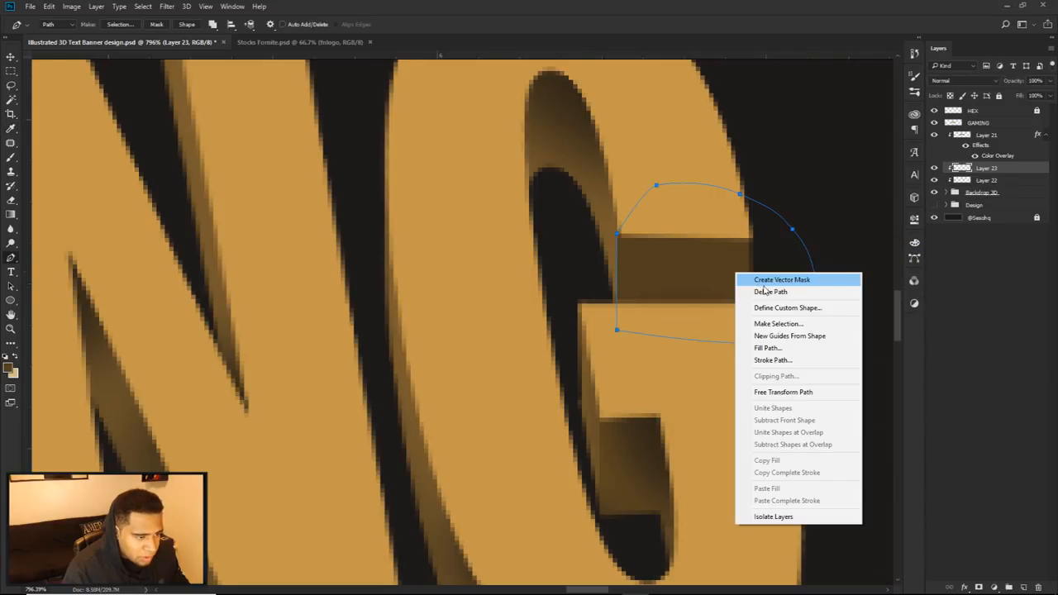
click(765, 293)
Step: Select the GAMING layer, hide the three clipped shading layers, and compare the text with and without the Backdrop 3D group
scroll(767, 300, down, 5)
scroll(767, 299, down, 4)
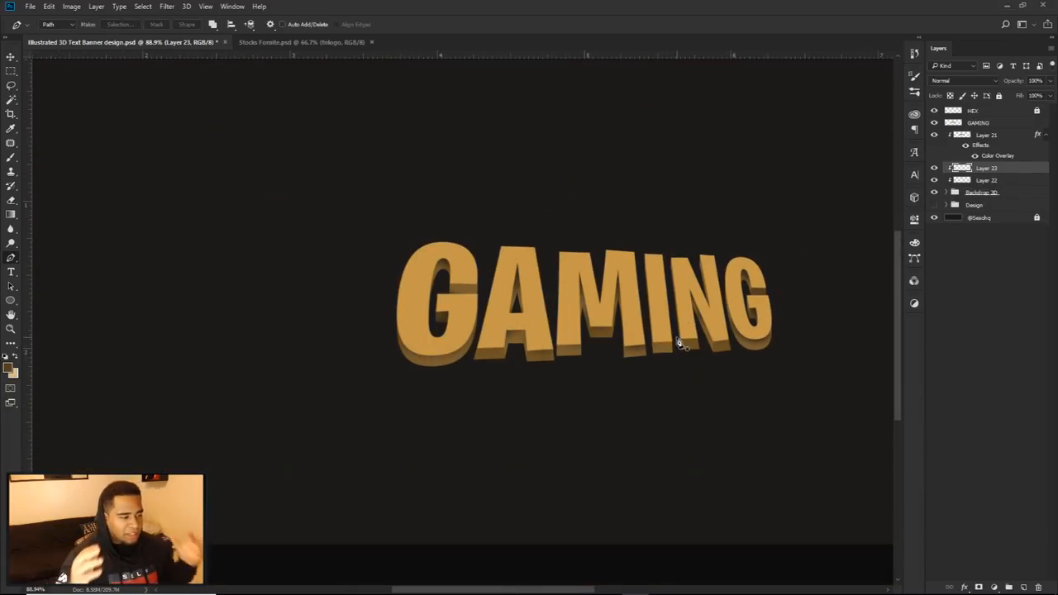
key(v)
key(alt+v)
click(953, 123)
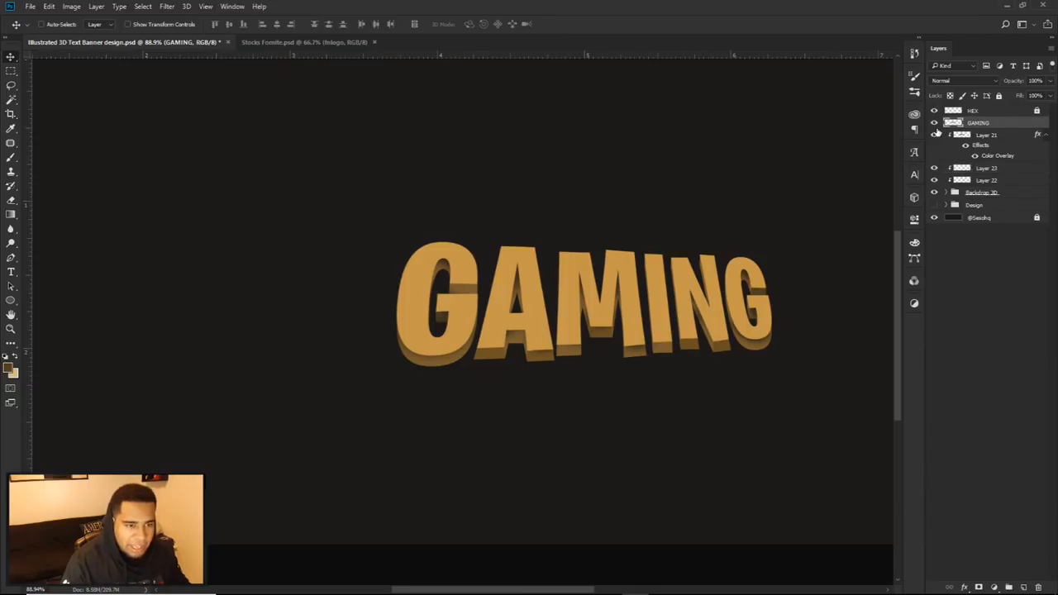
click(934, 169)
click(934, 180)
click(934, 193)
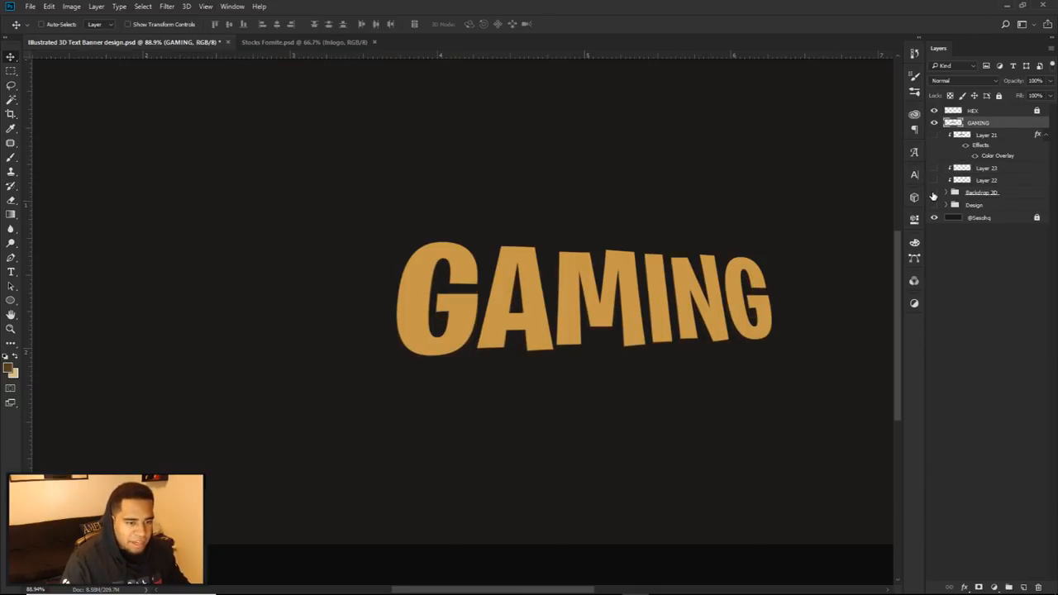
click(934, 192)
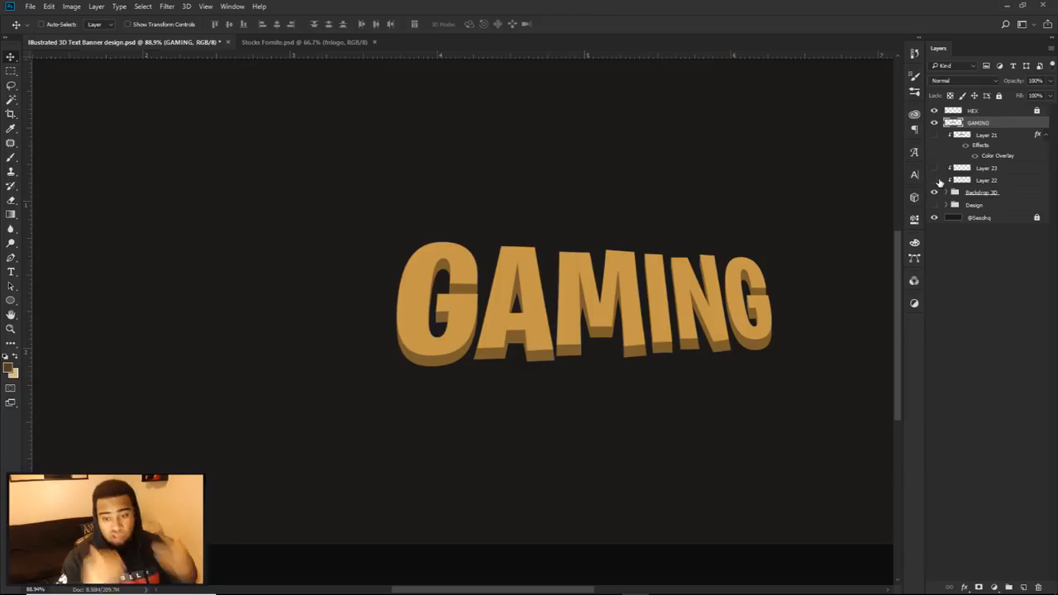
Step: Expand the Backdrop 3D group and compare the extrusion with Layer 20 hidden and shown
alt+scroll(529, 314, up, 5)
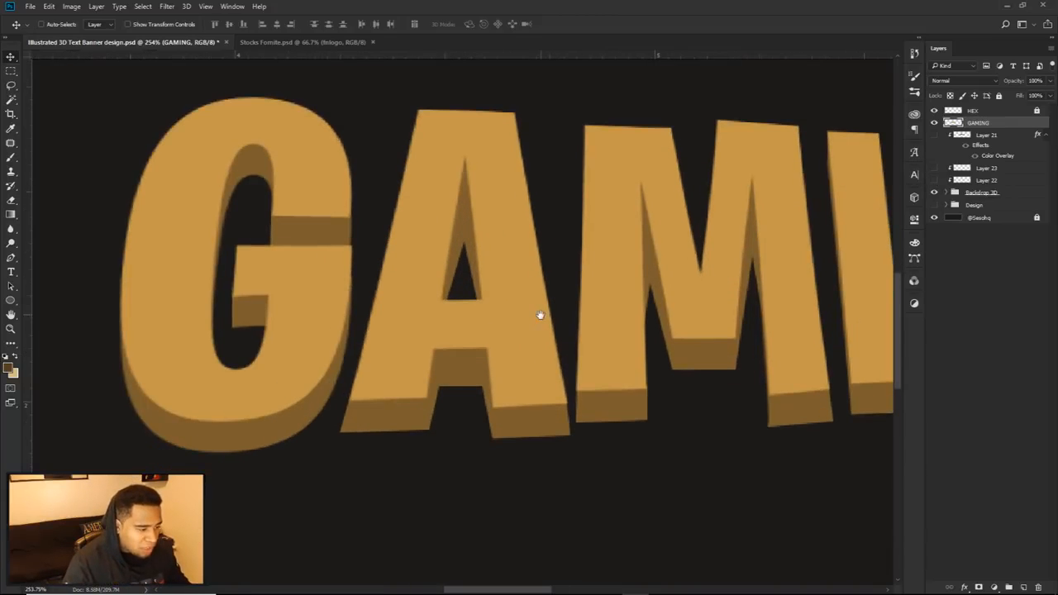
key(p)
click(949, 192)
click(934, 204)
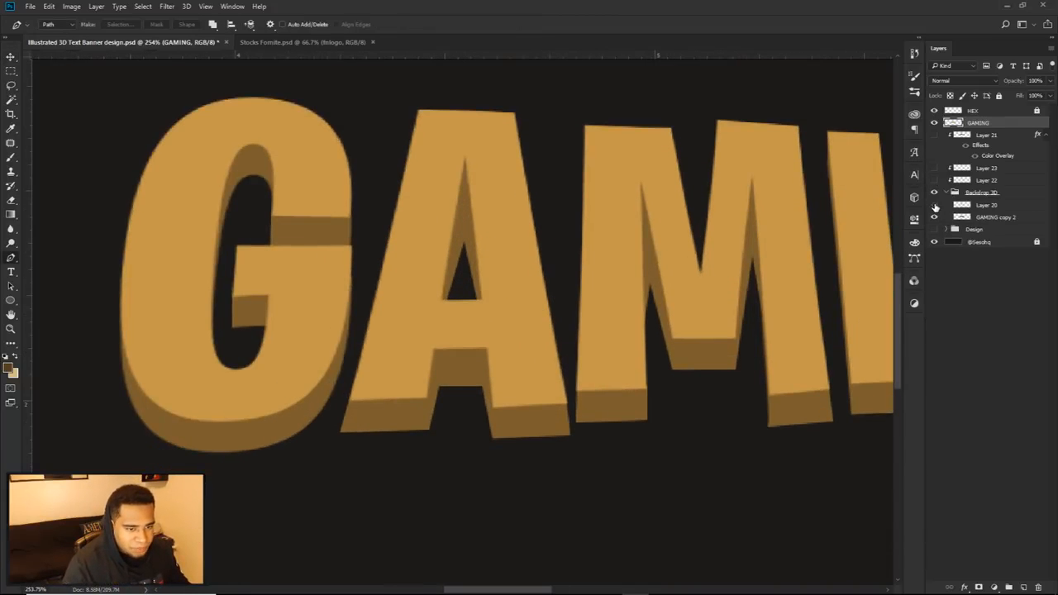
scroll(606, 329, down, 10)
drag(694, 319, 617, 311)
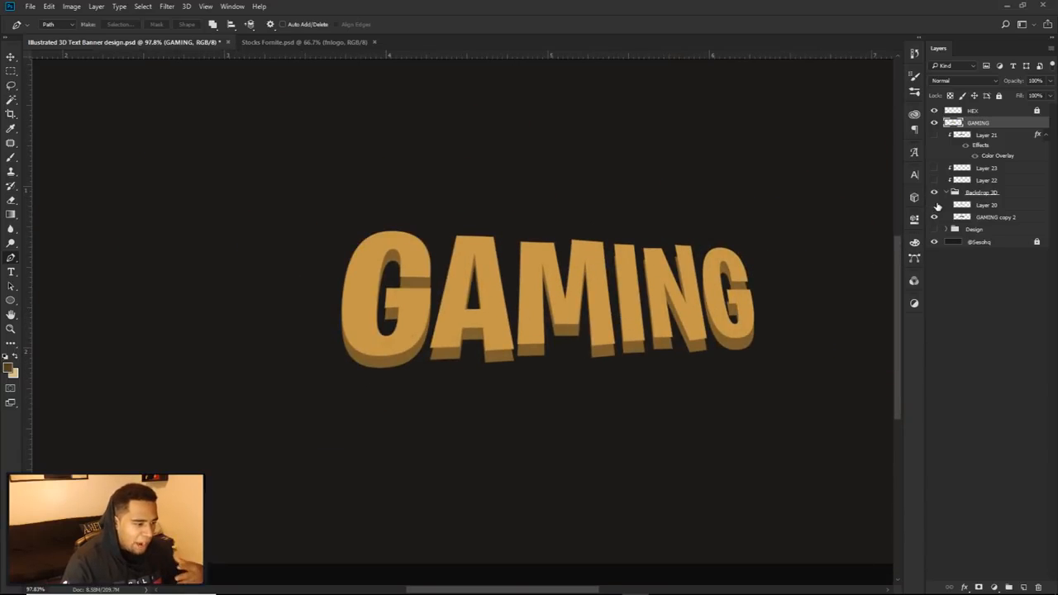
click(934, 205)
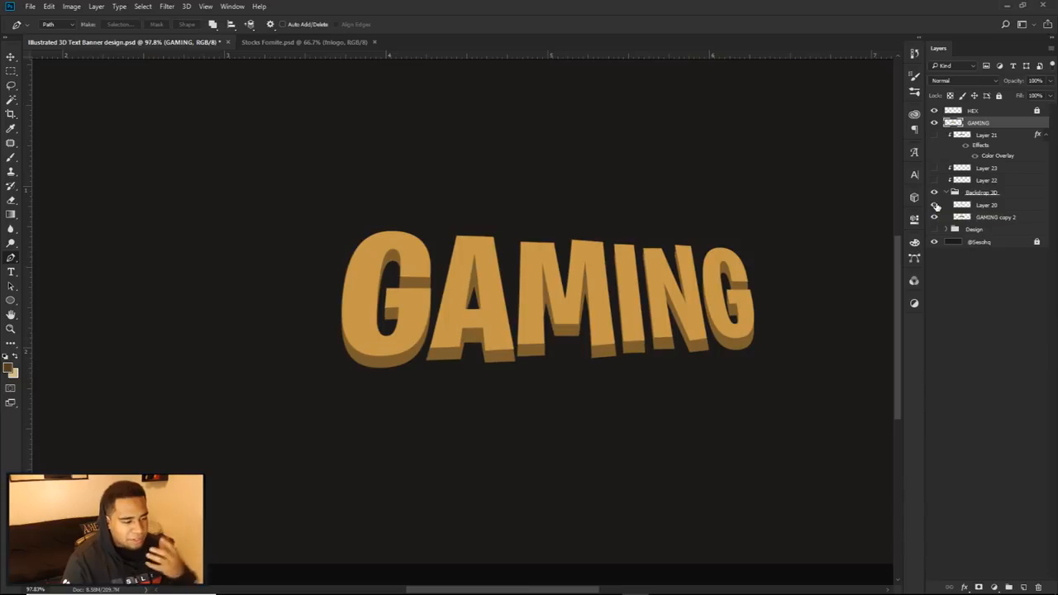
Step: Review the effect of Layers 22, 23 and 21 on the extrusion by turning them back on one by one
click(935, 180)
click(935, 180)
click(935, 180)
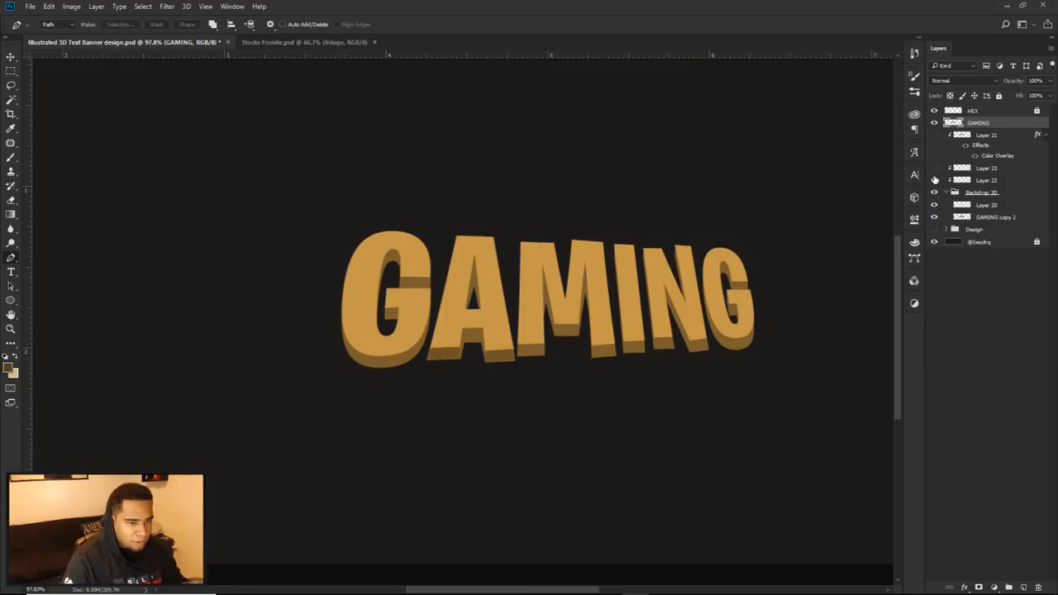
click(935, 178)
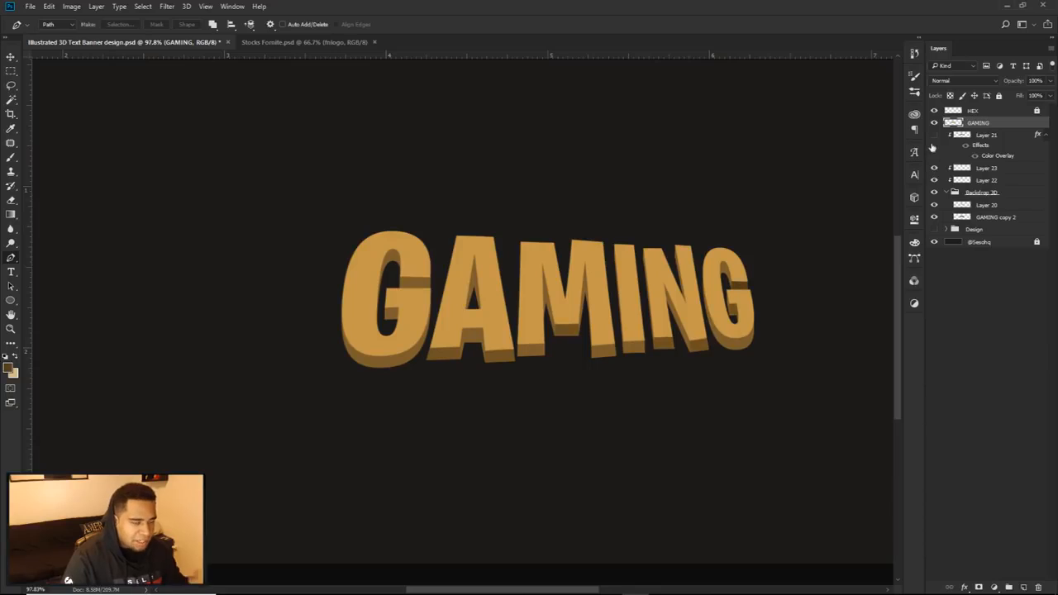
click(934, 135)
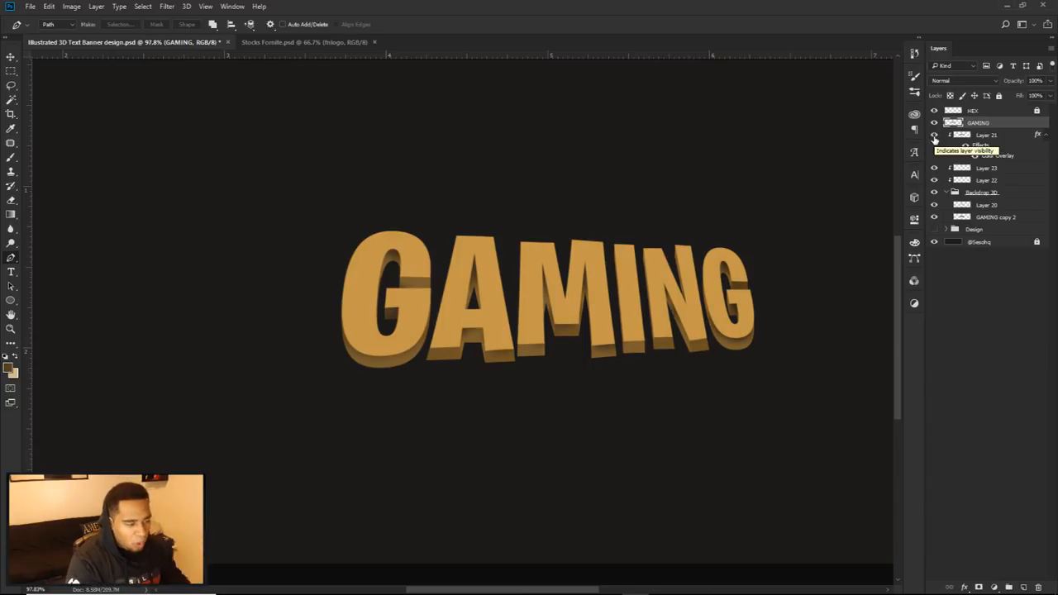
Step: Collapse Layer 21's effects list and duplicate the GAMING layer
click(1044, 136)
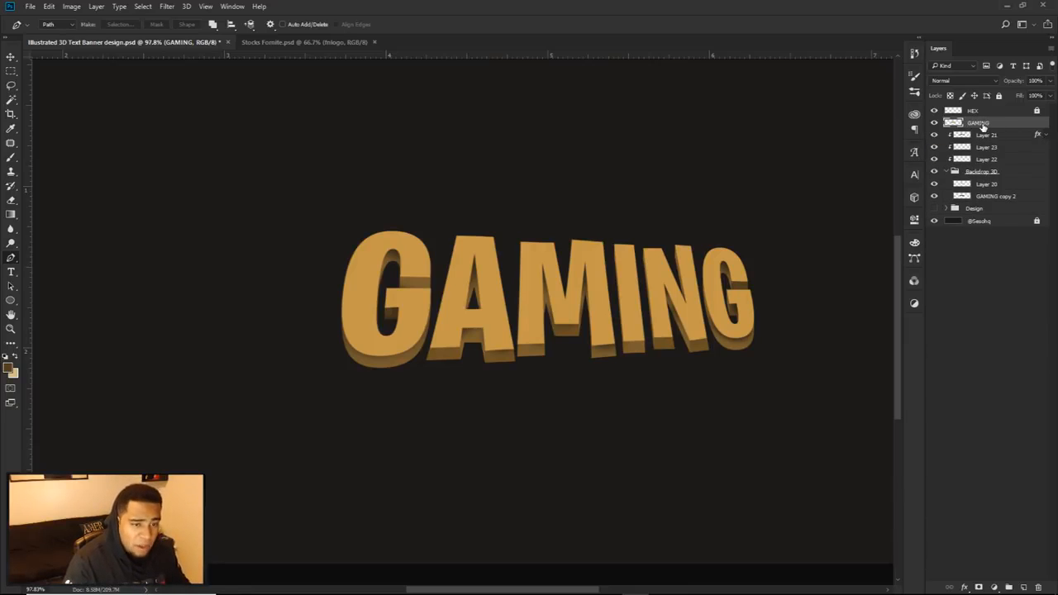
key(ctrl+j)
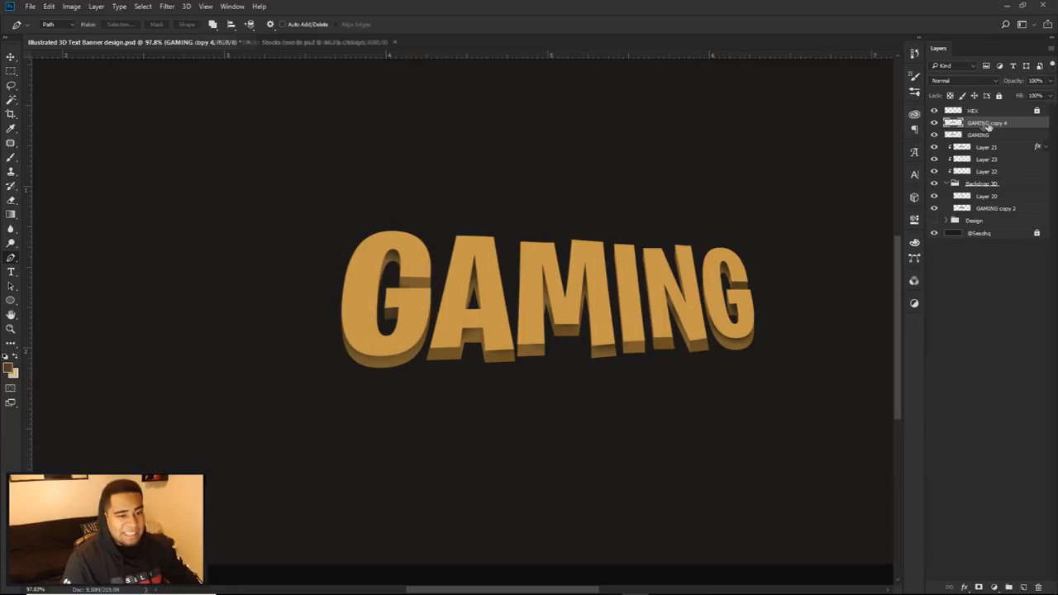
Step: Try moving the duplicated GAMING text above the original
key(v)
drag(624, 291, 655, 171)
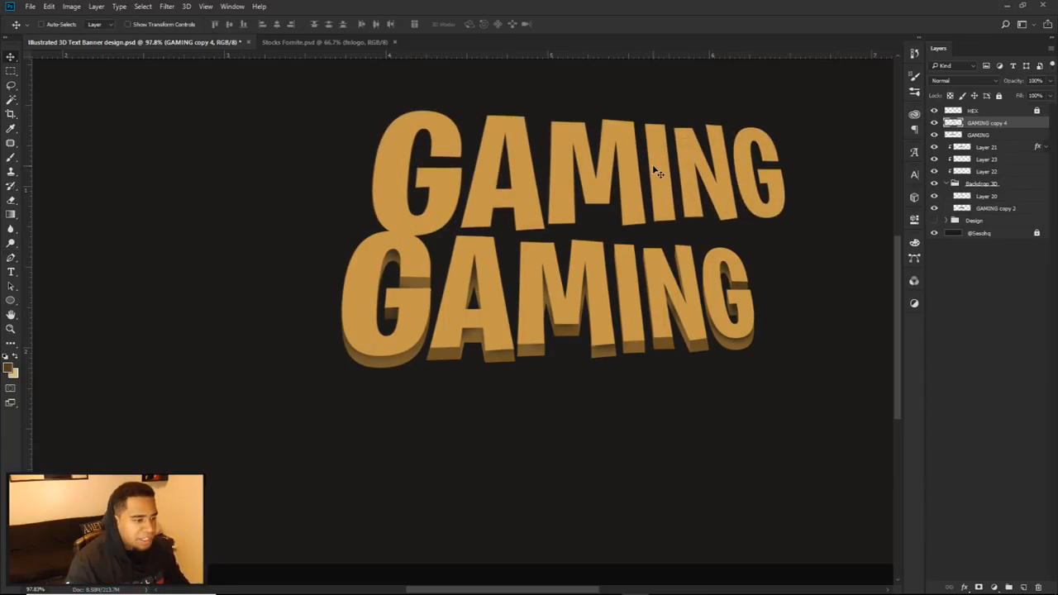
key(ctrl+z)
Step: Set the duplicated GAMING layer's fill to 0%
mouse_move(1049, 97)
mouse_down()
mouse_move(972, 113)
mouse_move(1052, 111)
mouse_up()
drag(696, 244, 716, 117)
drag(1049, 81, 998, 112)
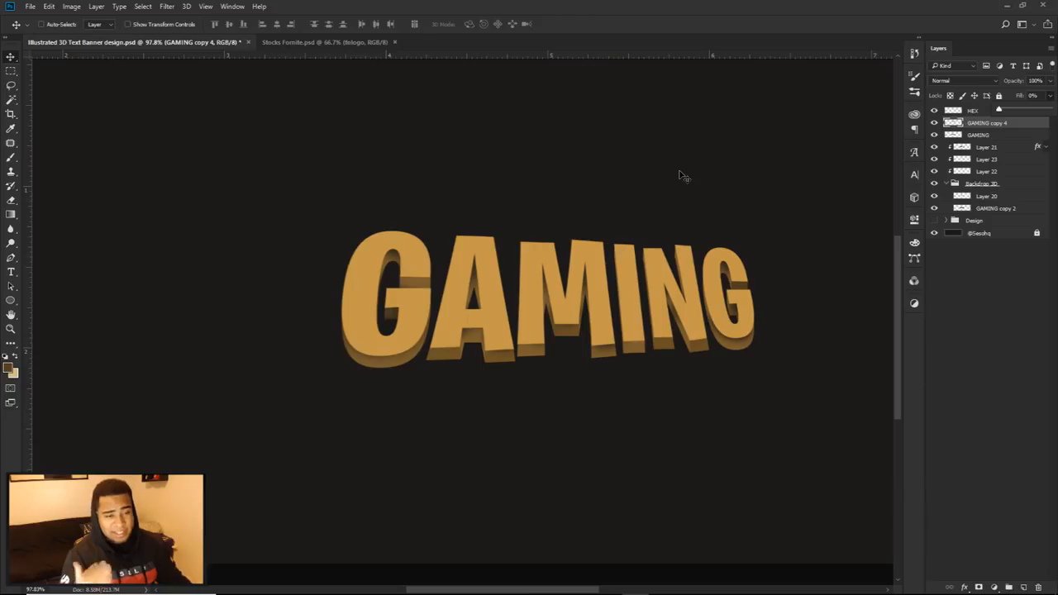
double_click(1020, 125)
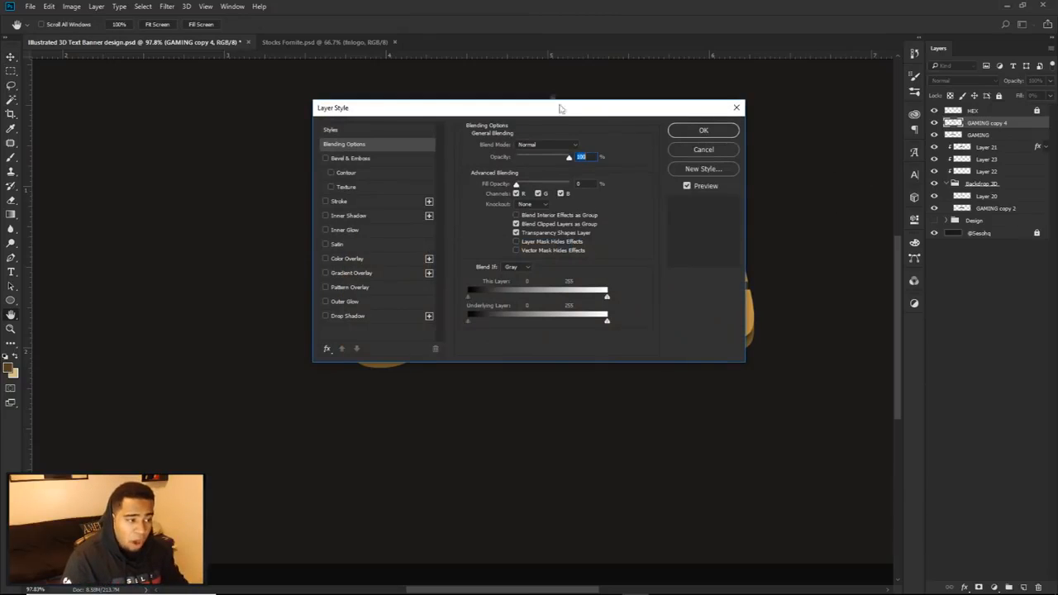
drag(550, 114, 812, 241)
click(588, 388)
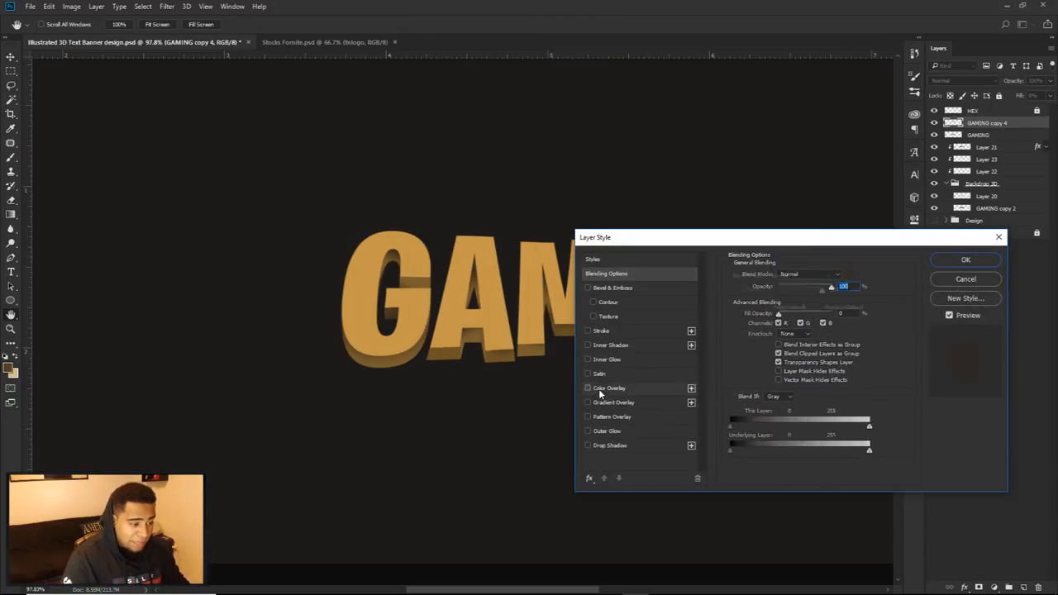
click(588, 403)
click(955, 282)
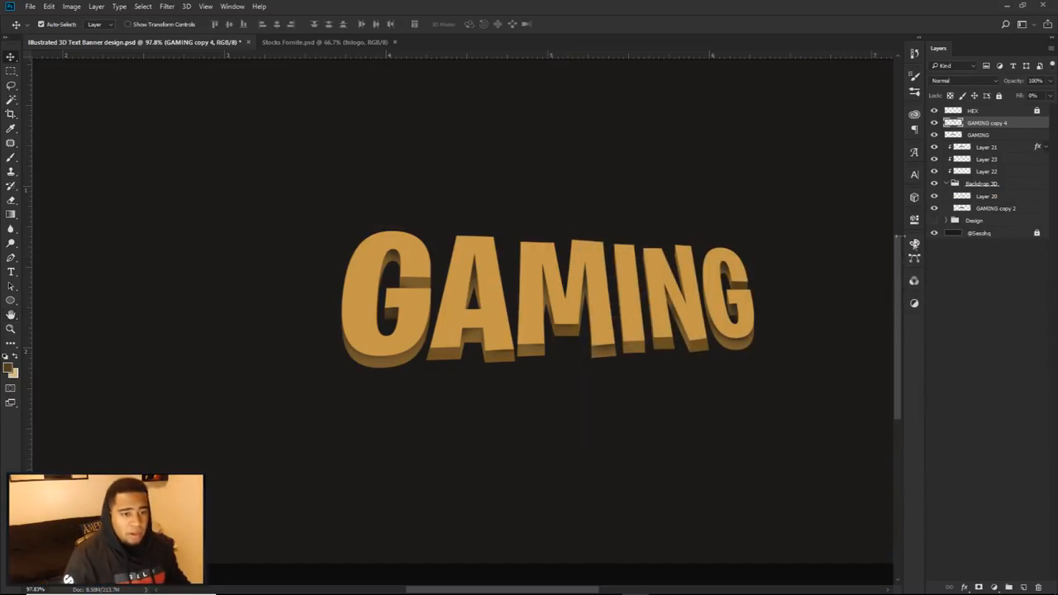
Step: Undo the fill change and the move of the duplicated GAMING layer, and set its fill back to 0%
ctrl+click(736, 210)
key(ctrl+z)
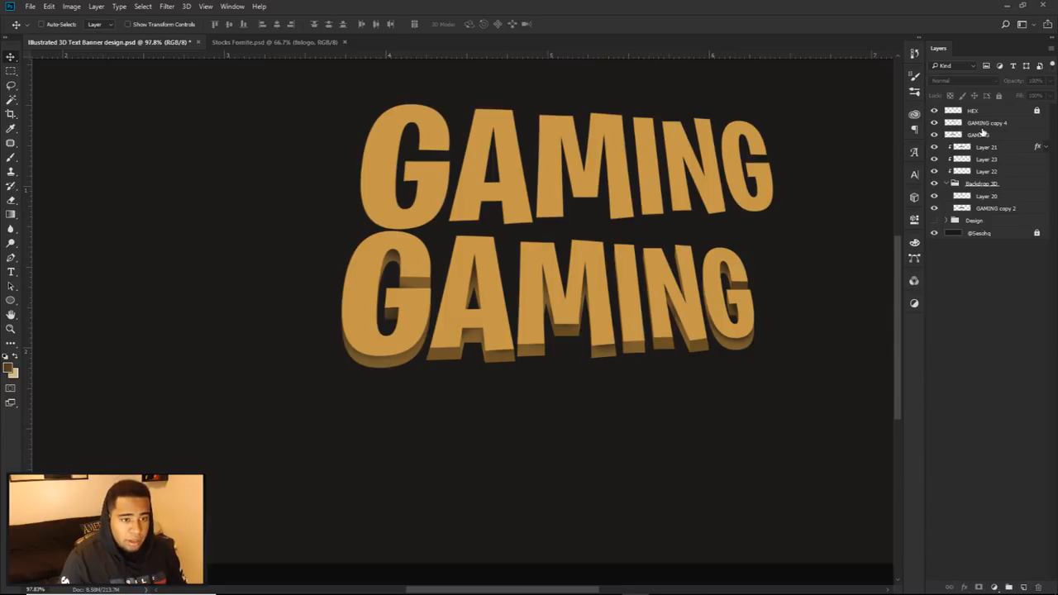
click(983, 125)
key(Delete)
key(ctrl+z)
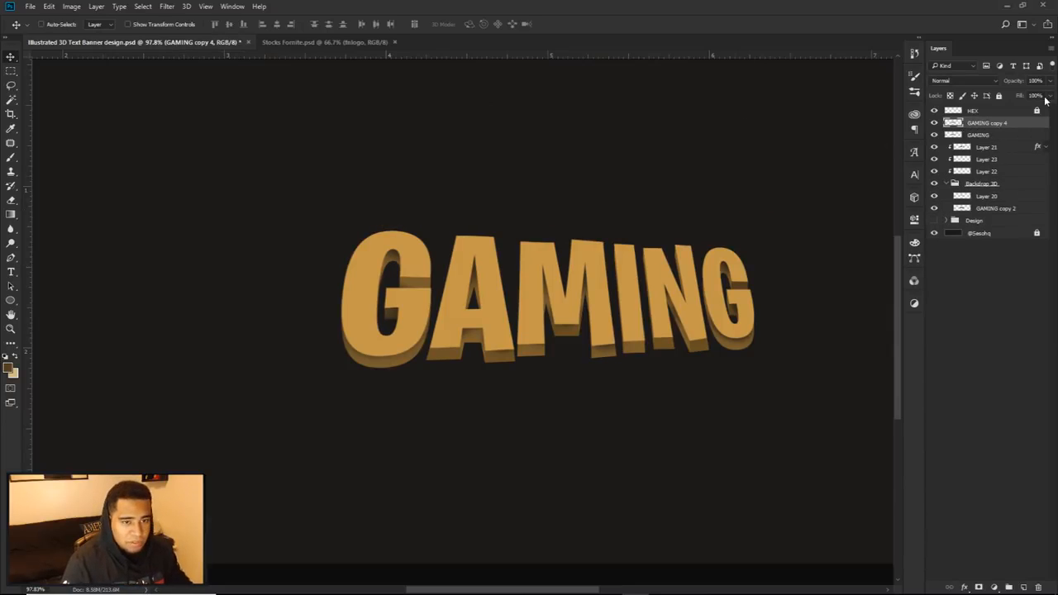
click(1049, 97)
drag(1042, 108, 998, 108)
Step: Try moving the zero-fill GAMING copy up from the original text
drag(678, 284, 694, 163)
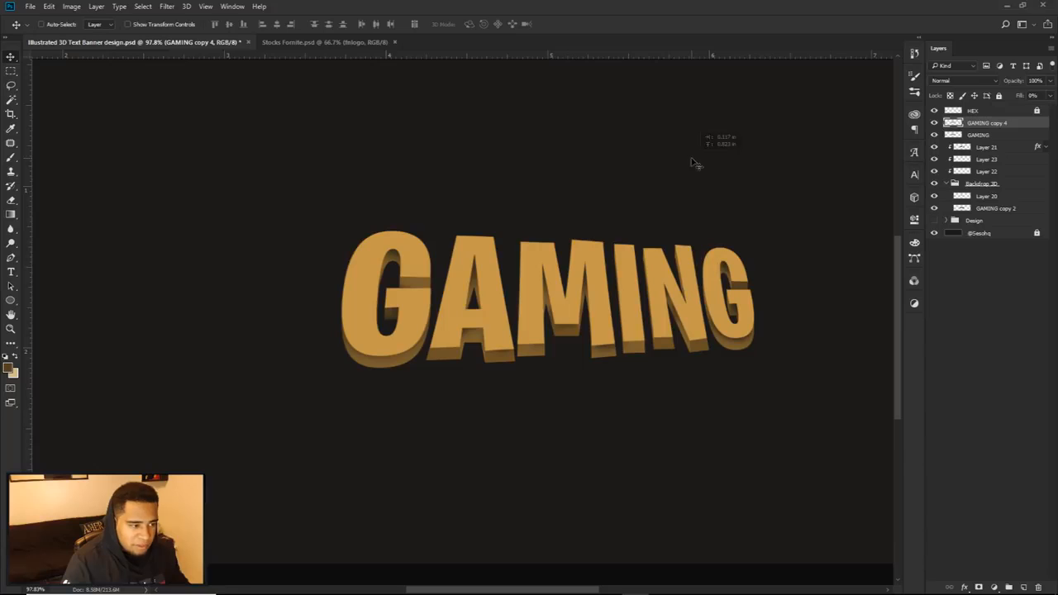
key(ctrl+t)
key(Return)
Step: Add a Gradient Overlay layer effect to GAMING copy 4 with its opacity set to 37%
double_click(1034, 124)
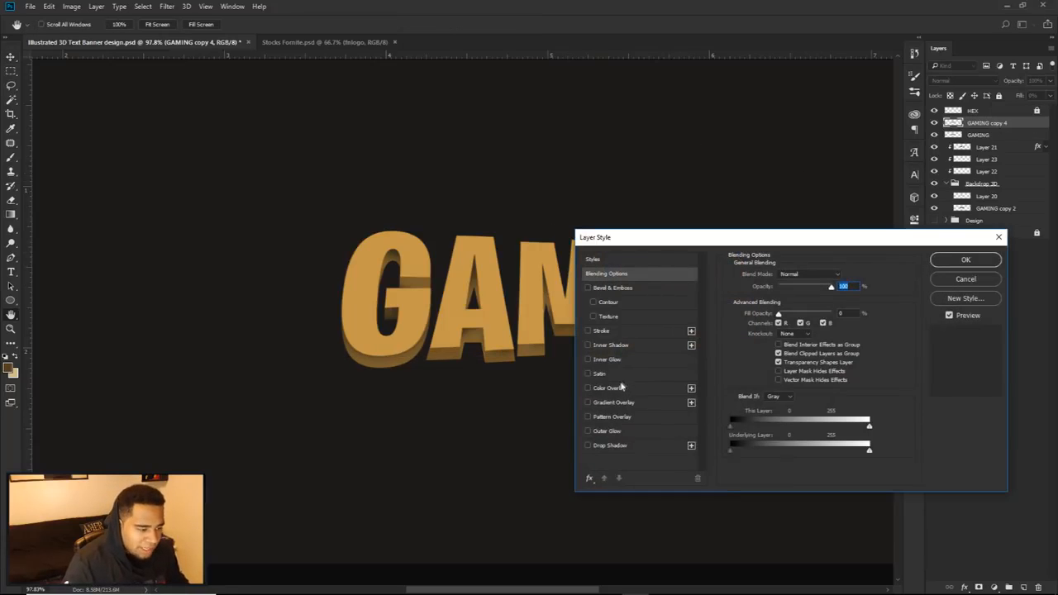
click(613, 401)
drag(682, 241, 686, 341)
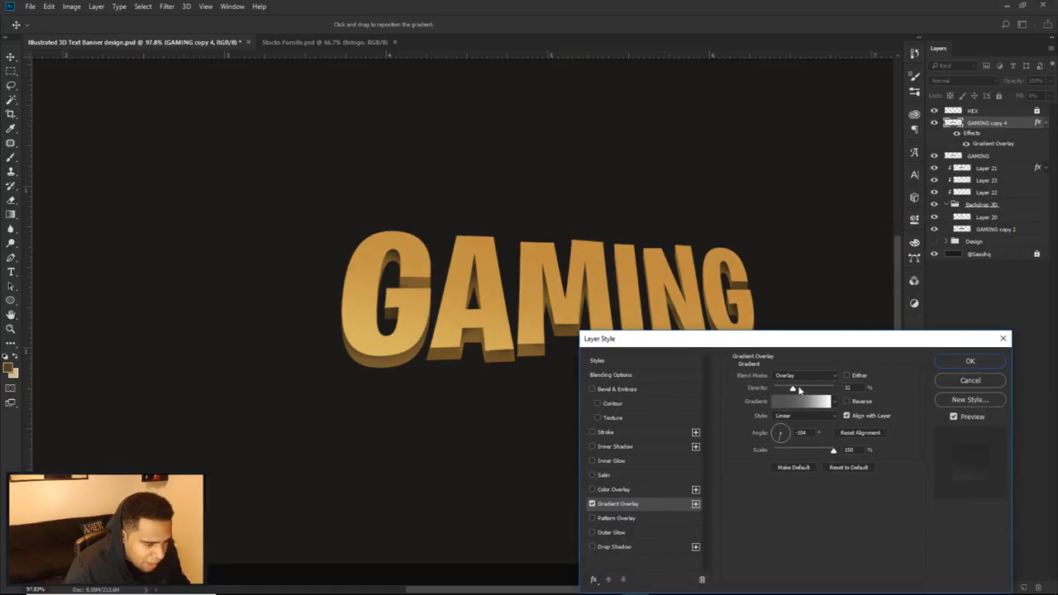
mouse_move(798, 390)
mouse_down()
mouse_move(822, 391)
mouse_move(795, 390)
mouse_up()
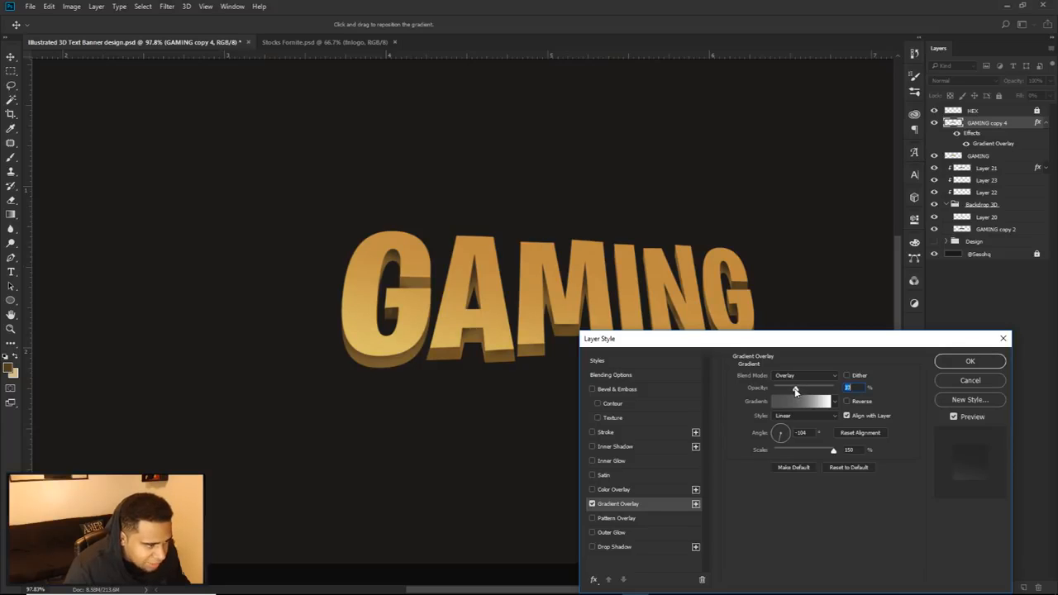
click(592, 504)
click(592, 503)
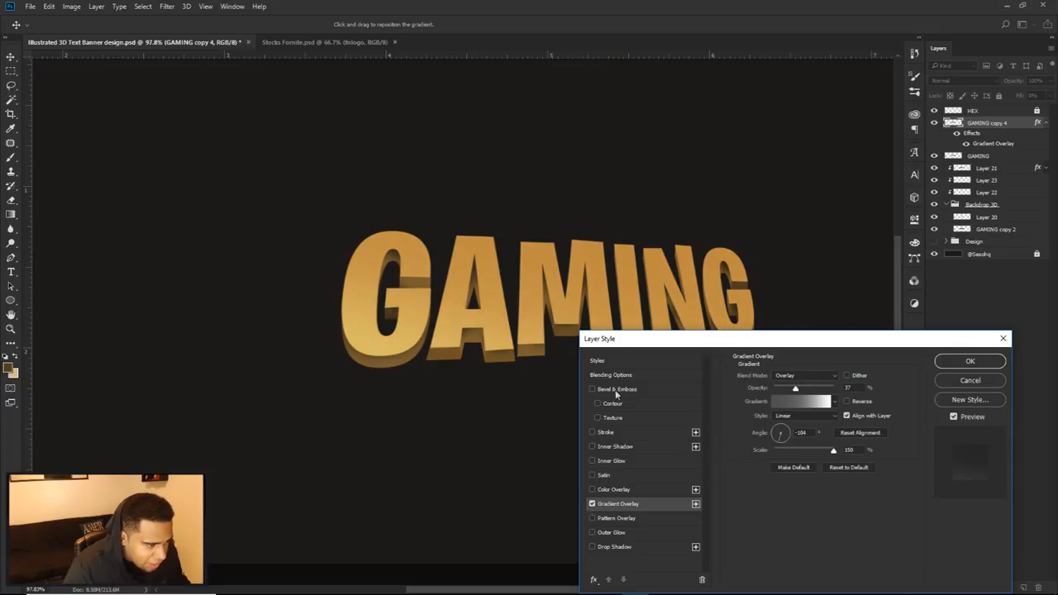
Step: Add a Stroke effect to GAMING copy 4, positioned Inside with a size of 1 px
click(605, 431)
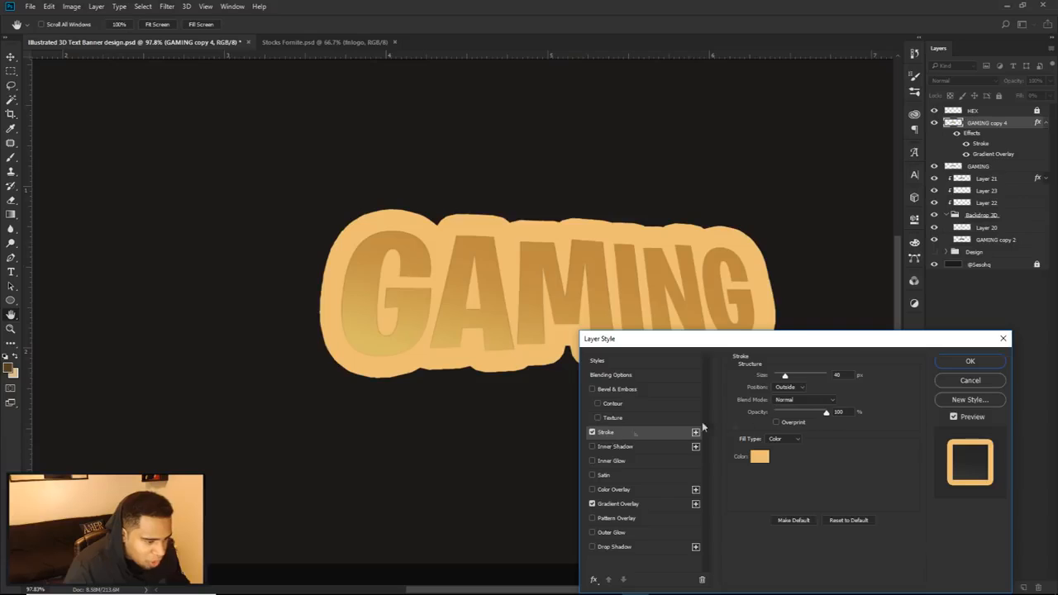
click(791, 403)
click(790, 389)
click(788, 387)
click(783, 405)
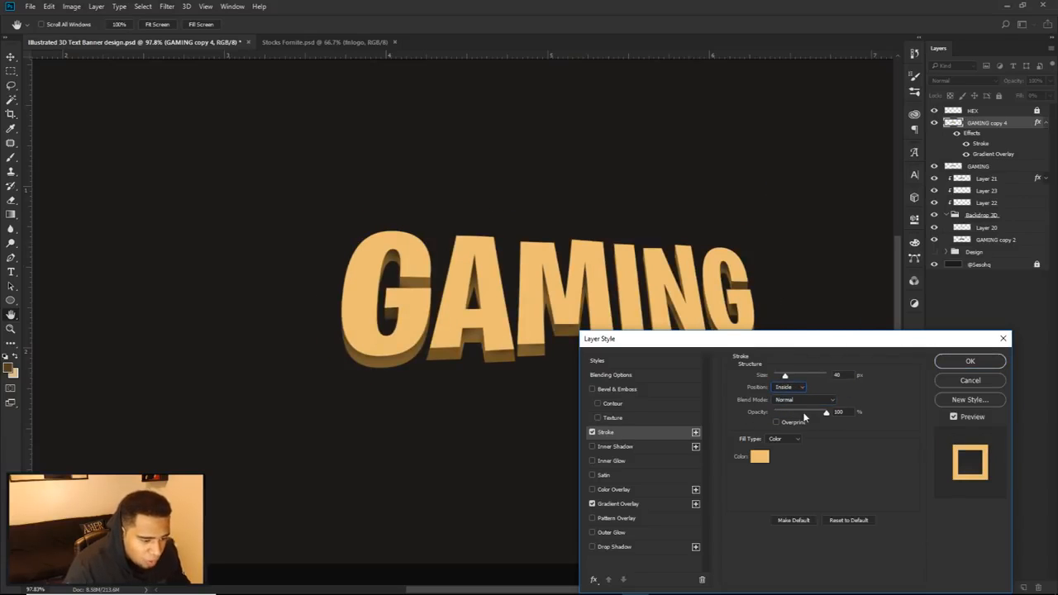
text(1)
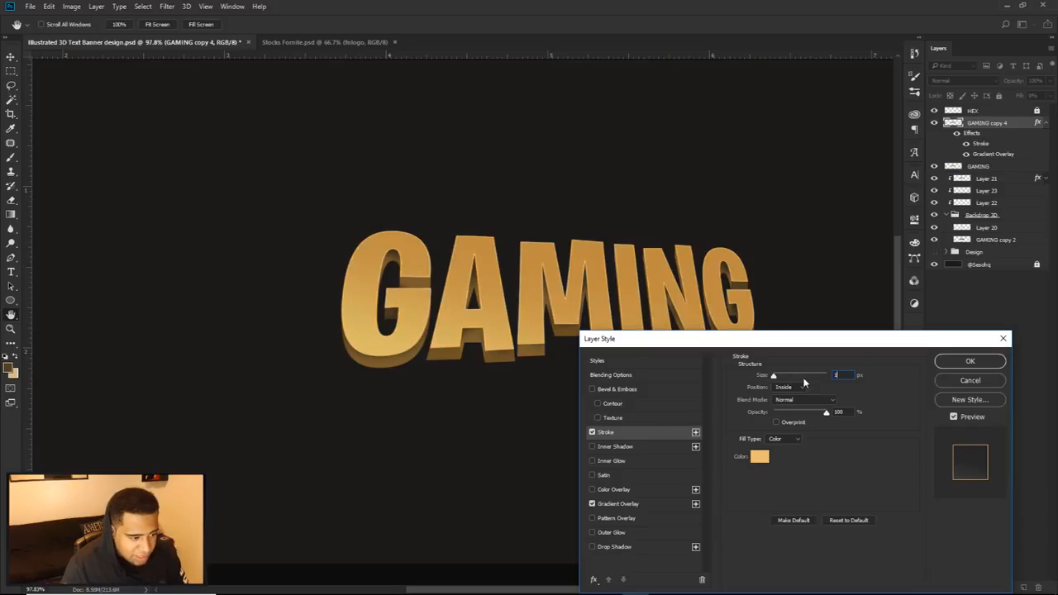
Step: Set the stroke's color to #dfa649, lower its opacity to 50% and apply the layer style
click(759, 457)
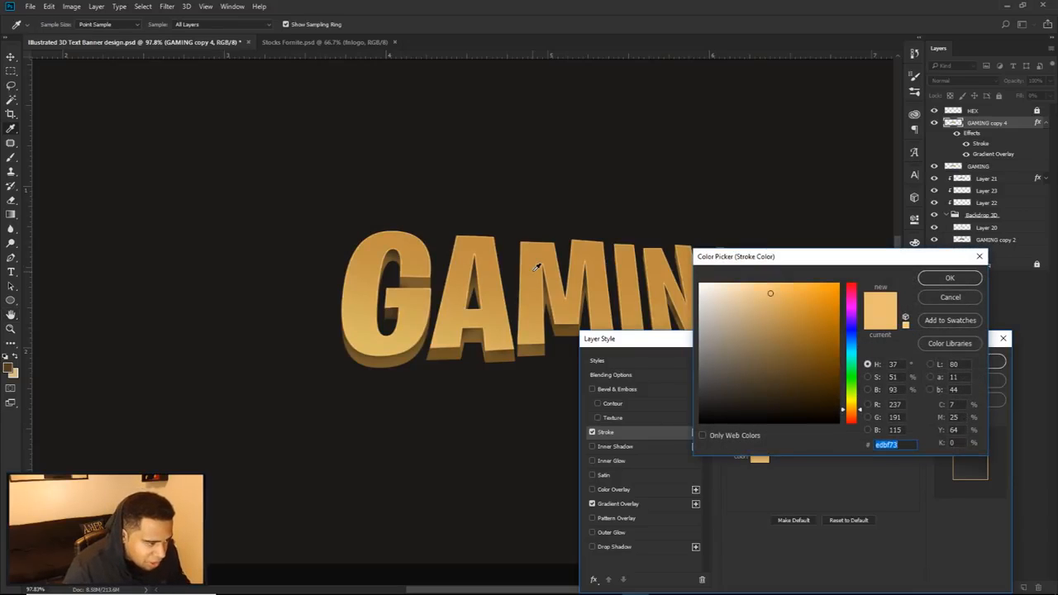
mouse_move(764, 298)
mouse_down()
mouse_move(753, 292)
mouse_move(792, 301)
mouse_up()
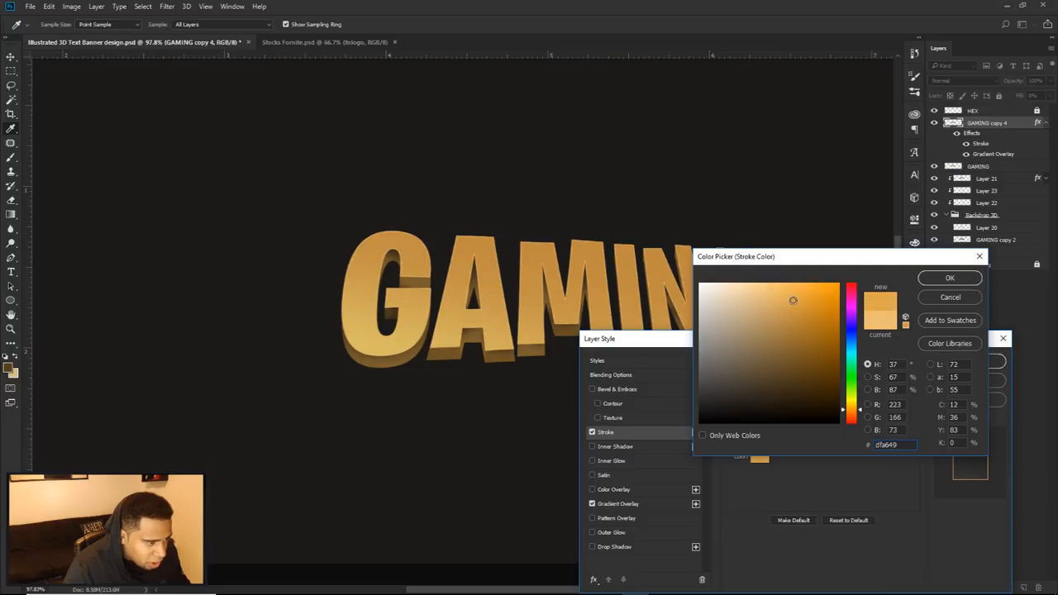
click(950, 277)
drag(824, 413, 794, 415)
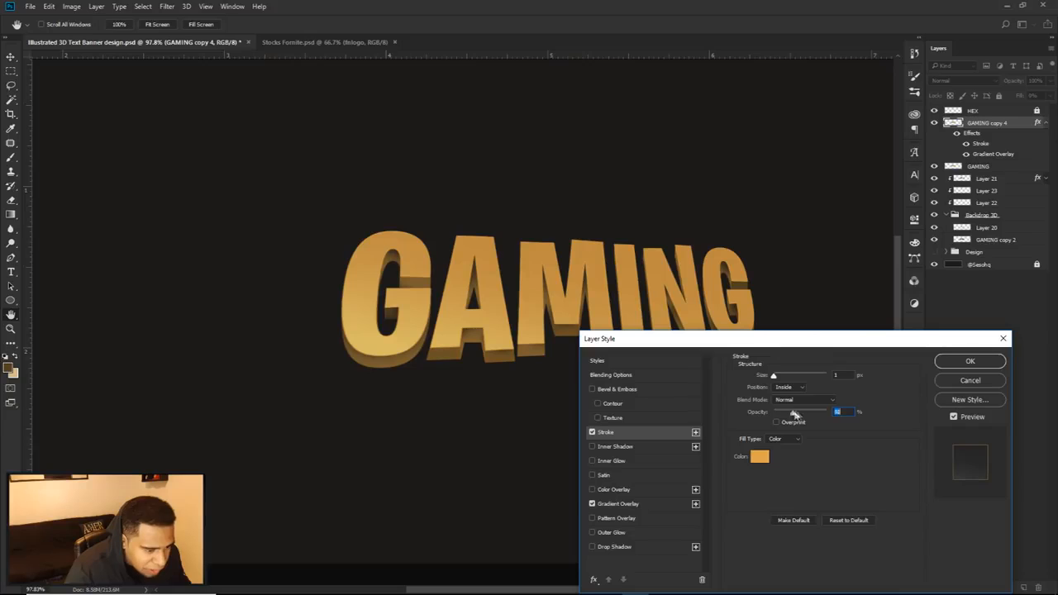
click(959, 377)
key(v)
click(586, 360)
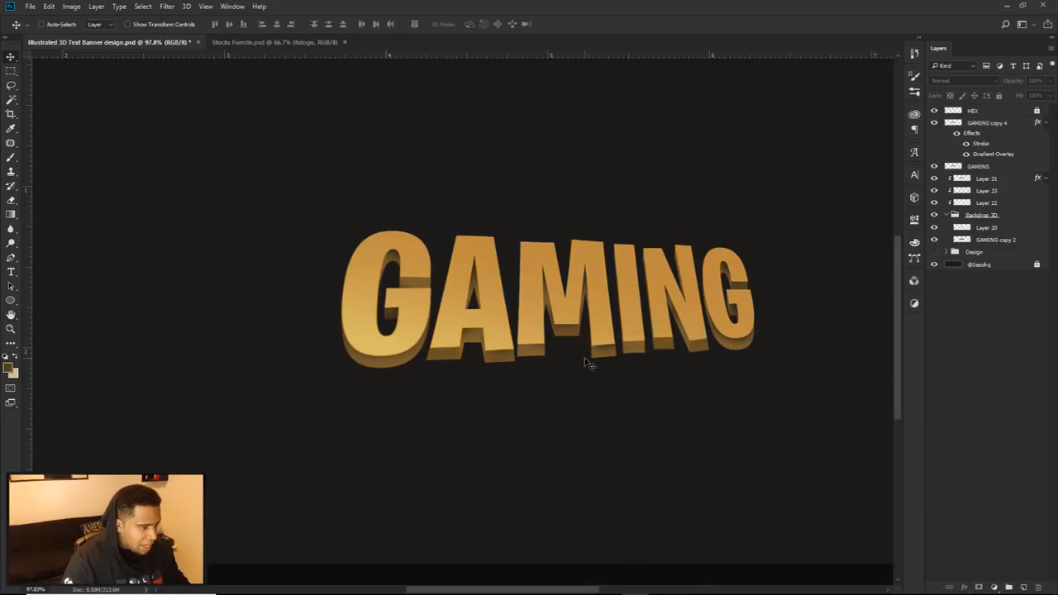
key(Return)
Step: Compare the GAMING text with GAMING copy 4 hidden and shown, and inspect the letter edges up close
scroll(587, 314, down, 3)
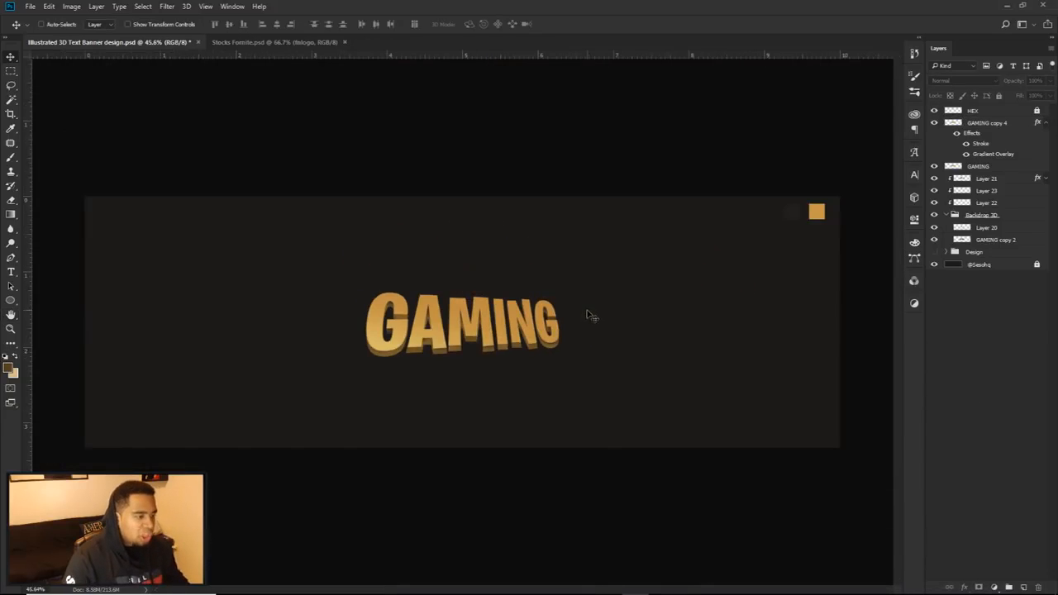
scroll(451, 347, up, 2)
scroll(456, 348, down, 2)
drag(473, 349, 520, 350)
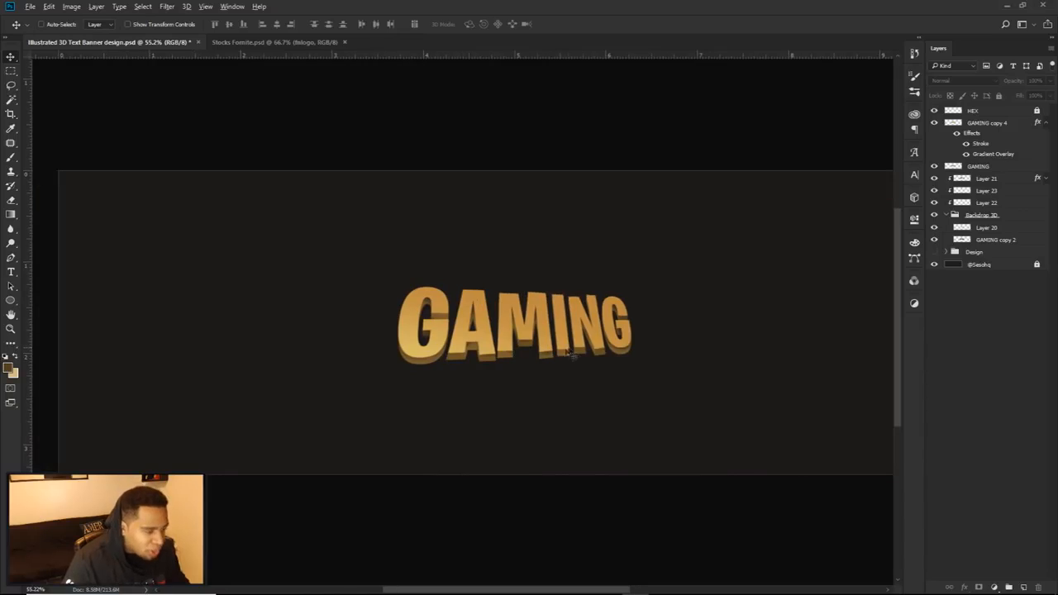
scroll(568, 349, down, 1)
click(936, 123)
click(935, 123)
click(935, 123)
click(936, 124)
click(935, 123)
click(935, 123)
scroll(502, 339, up, 4)
scroll(502, 339, up, 3)
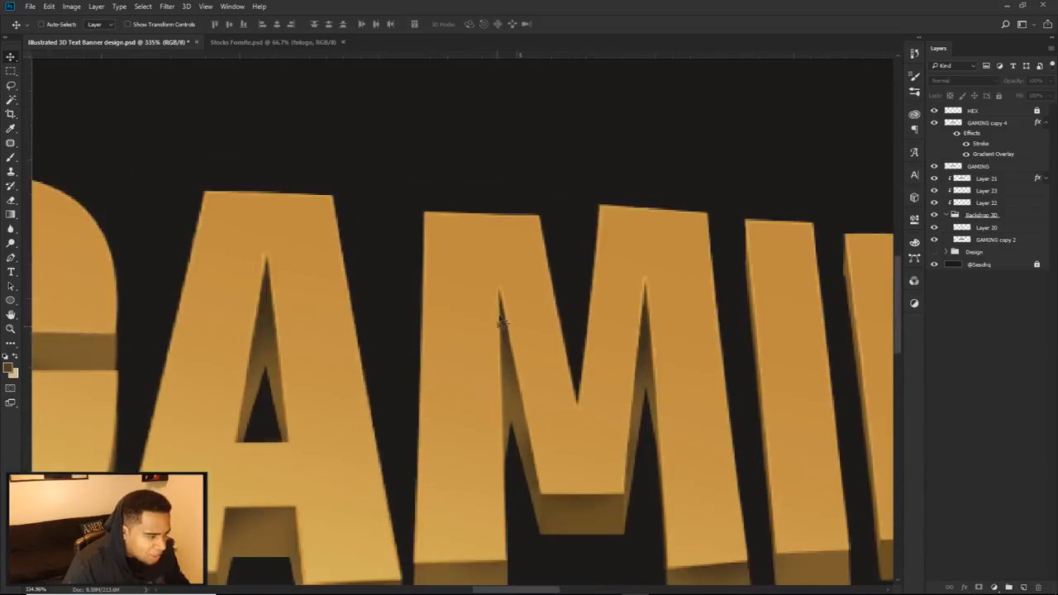
scroll(504, 337, down, 5)
scroll(500, 330, down, 1)
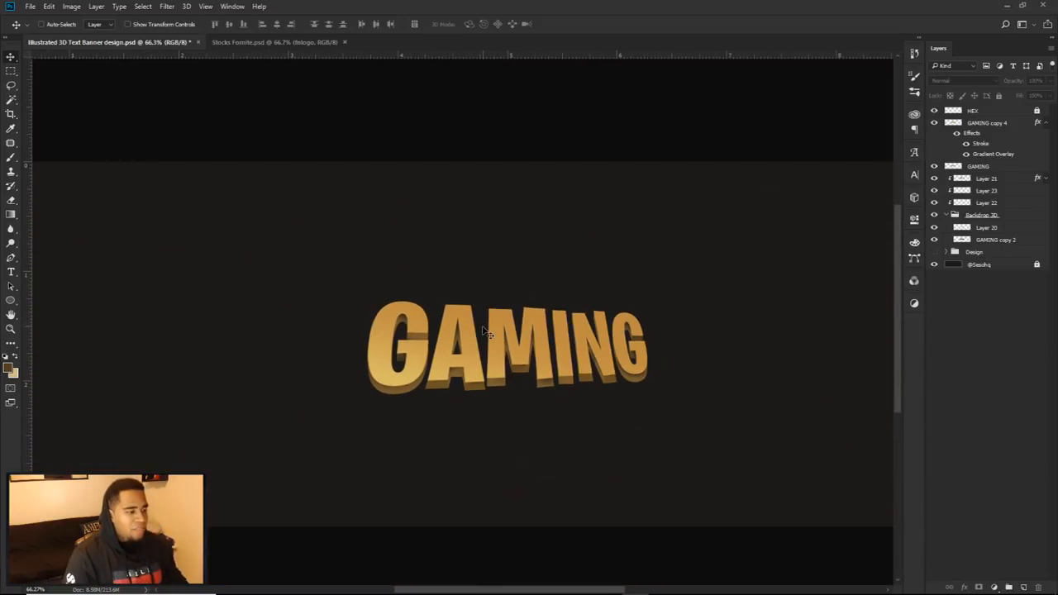
scroll(486, 332, down, 3)
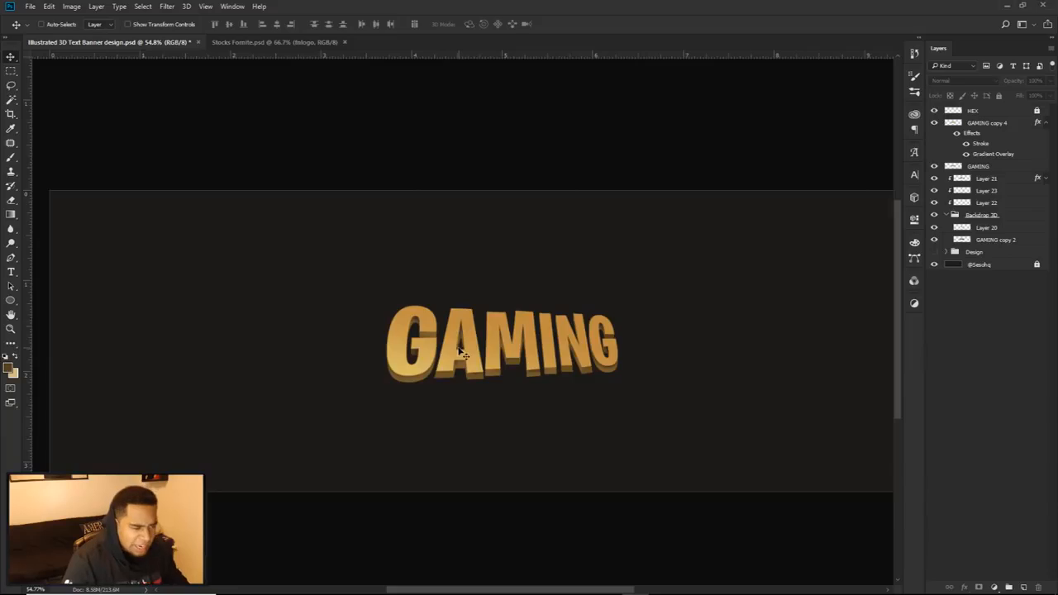
scroll(419, 353, up, 8)
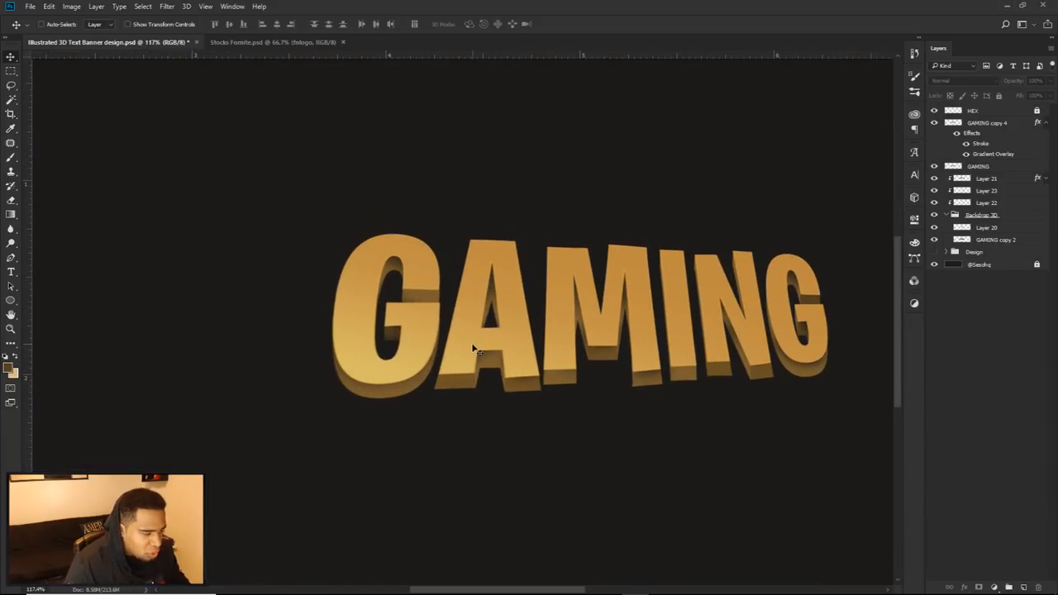
Step: Collapse the Backdrop 3D group and GAMING copy 4's effects list
drag(561, 357, 555, 344)
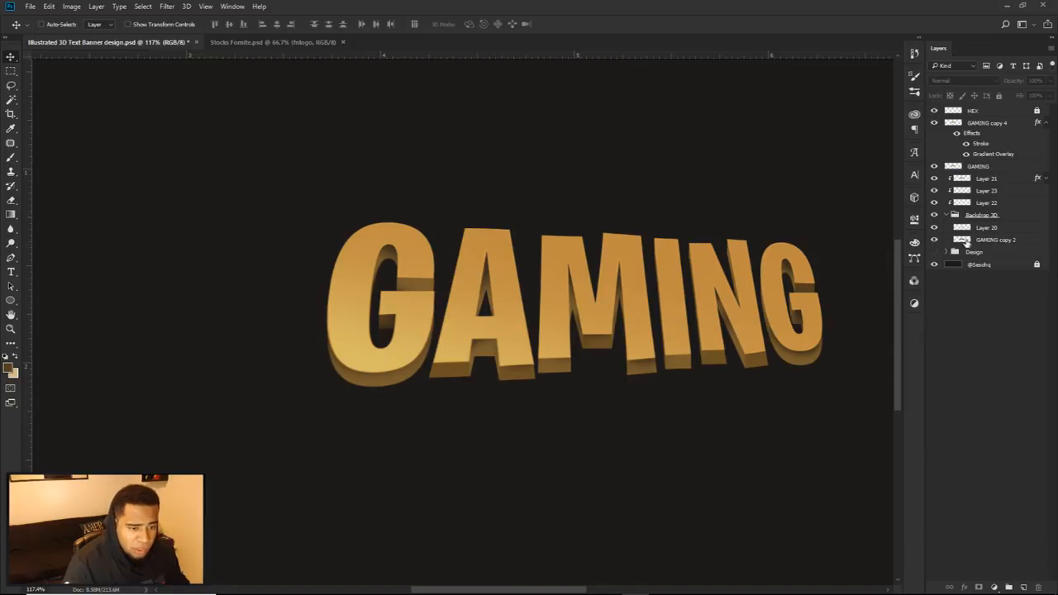
click(934, 240)
click(933, 239)
click(946, 215)
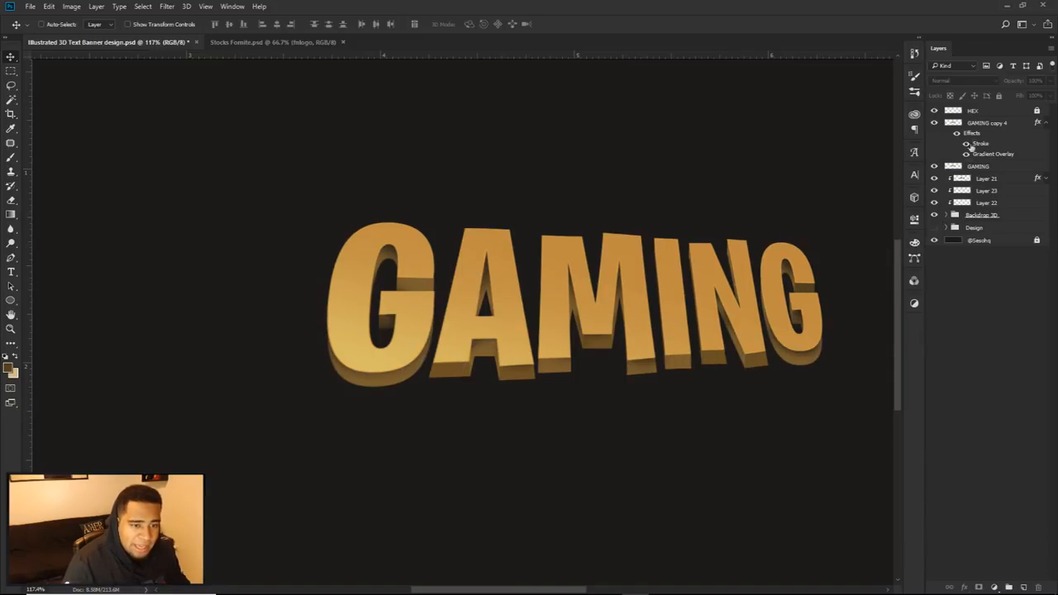
click(984, 123)
Step: Rename the GAMING layer to GAMING Face and GAMING copy 4 to GAMING Face Grad
double_click(994, 123)
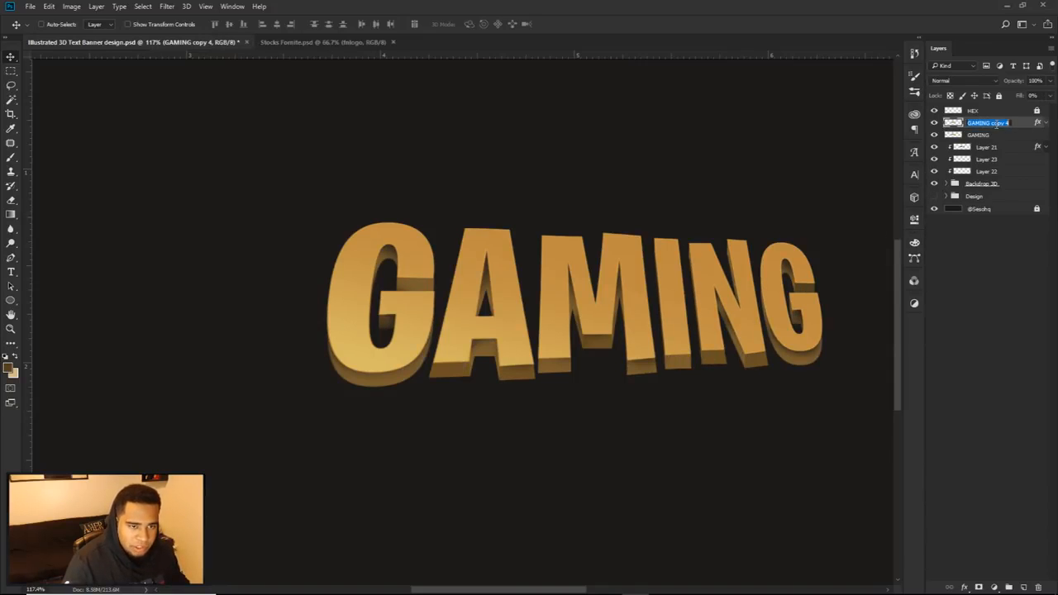
double_click(991, 135)
text(Face)
key(Return)
click(994, 123)
double_click(995, 123)
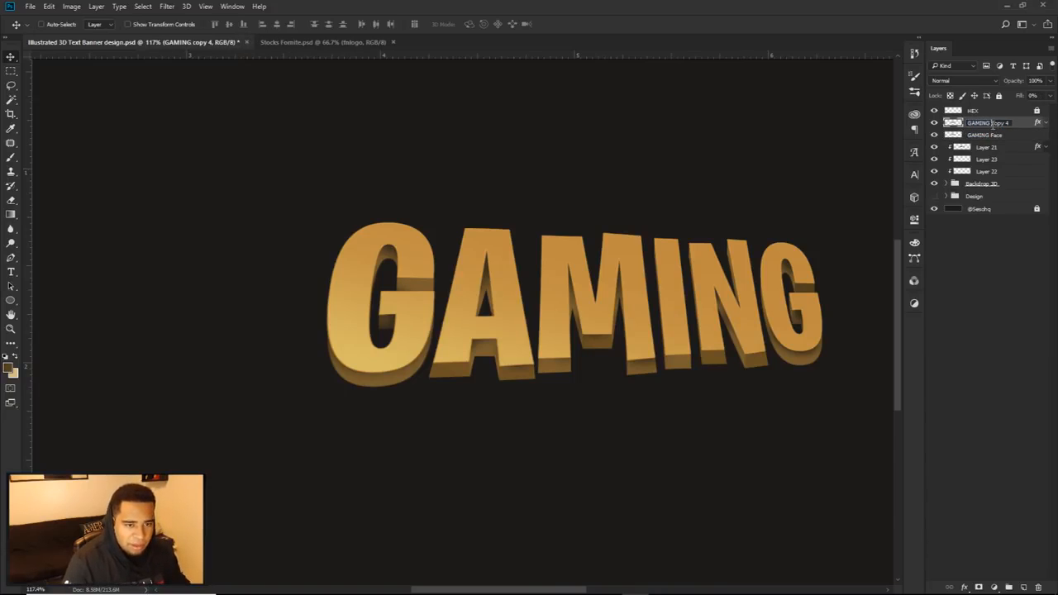
text(GAMING Face)
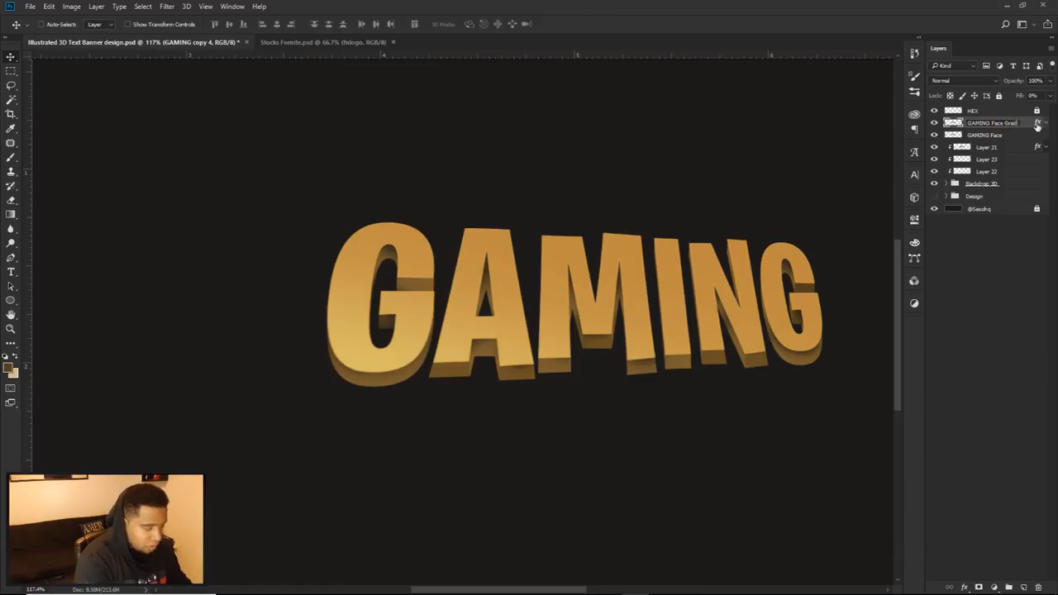
key(Return)
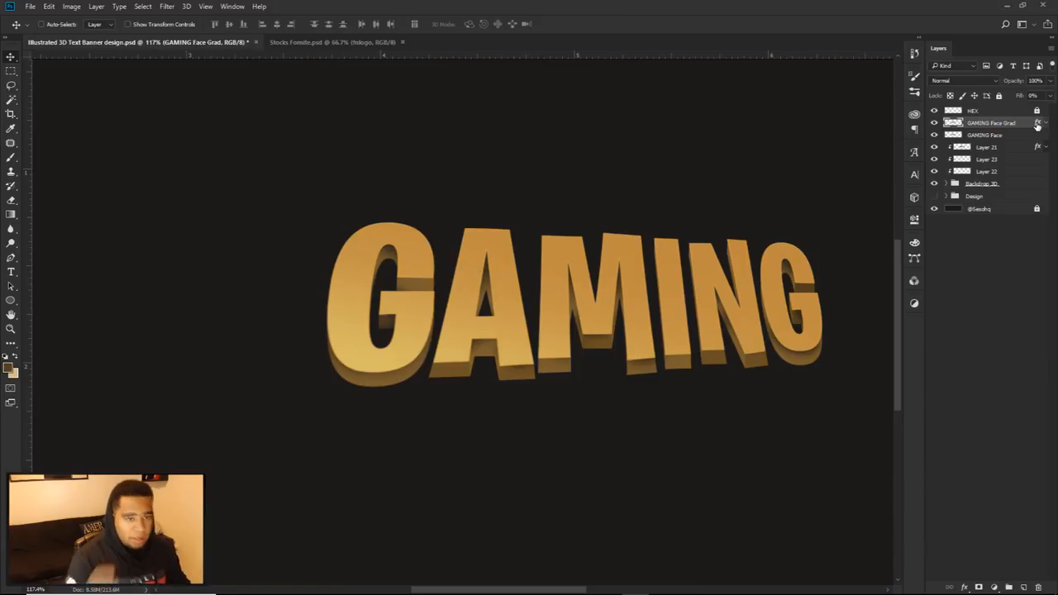
Step: Duplicate the GAMING Face layer and place the copy directly below the Backdrop 3D group
click(1007, 135)
key(ctrl+j)
drag(1008, 135, 992, 204)
Step: Group the layers from GAMING Face Grad down to Backdrop 3D and name the group Text
click(976, 124)
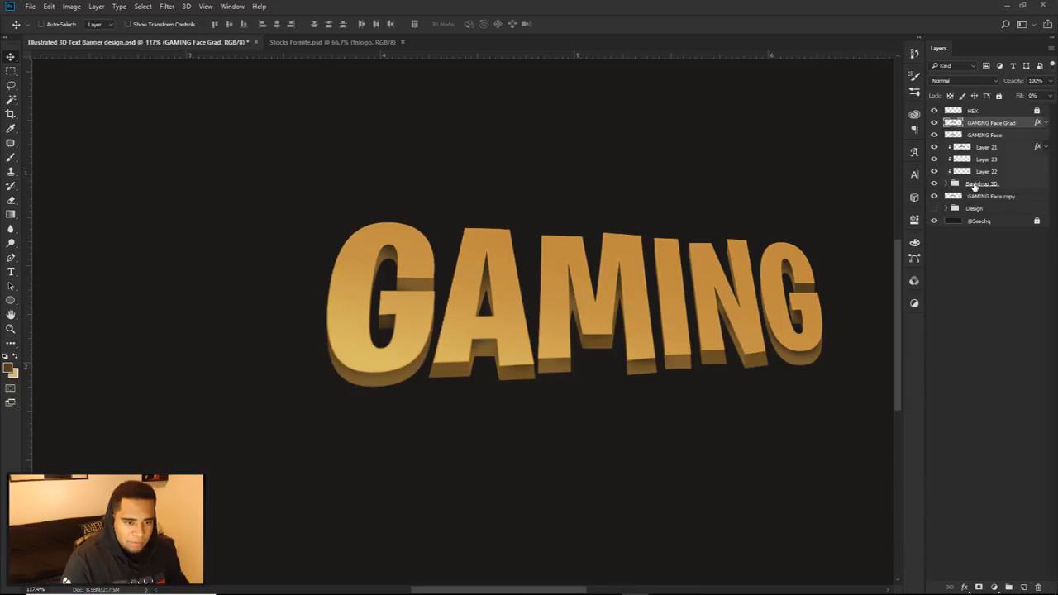
shift+click(973, 185)
key(ctrl+g)
double_click(983, 123)
text(Text)
key(Return)
Step: Try moving the GAMING Face copy layer up out from behind the Text group
click(935, 124)
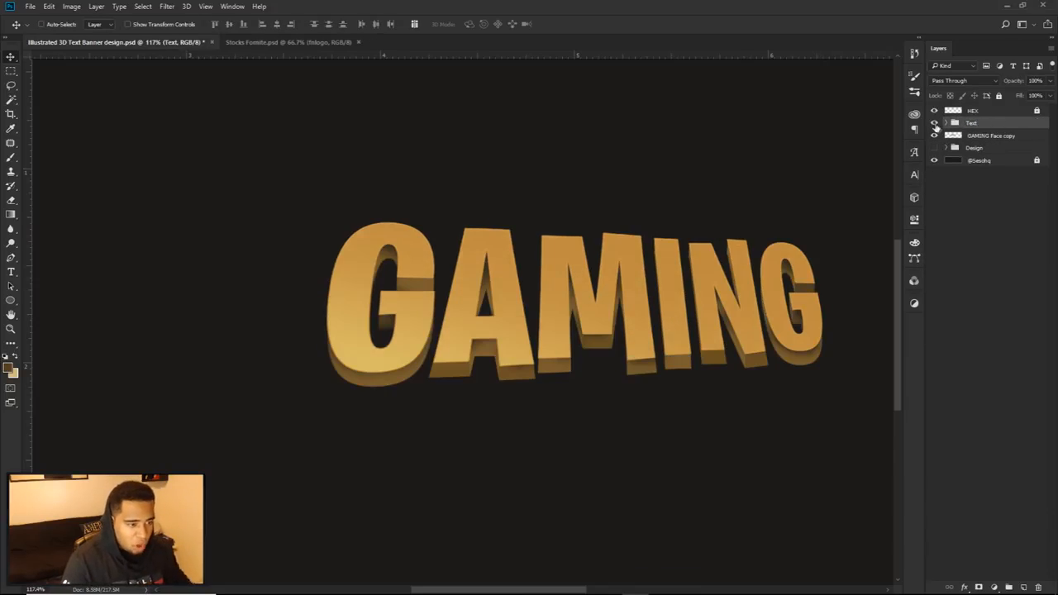
click(987, 137)
drag(640, 201, 607, 97)
key(ctrl+z)
Step: Add a 27 px Stroke effect positioned Outside to the GAMING Face copy layer
double_click(1037, 140)
click(606, 432)
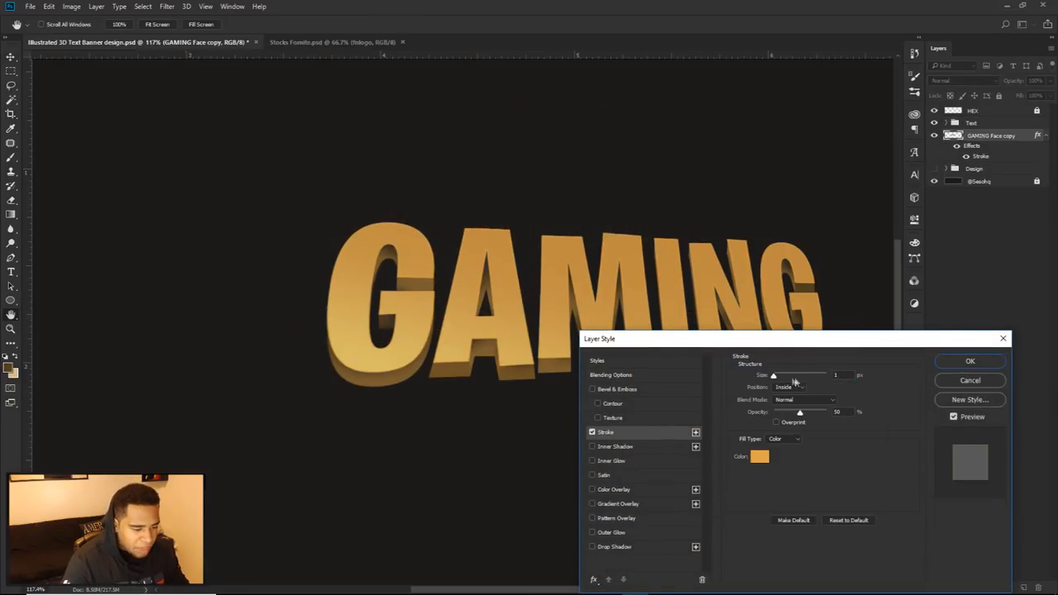
drag(775, 378, 784, 380)
click(784, 388)
click(785, 396)
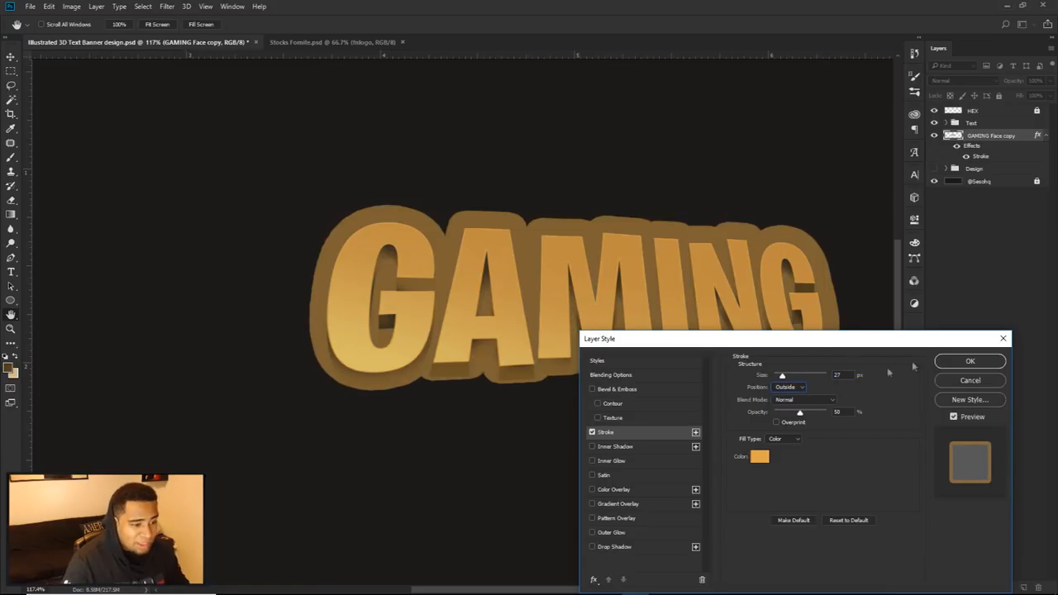
click(970, 360)
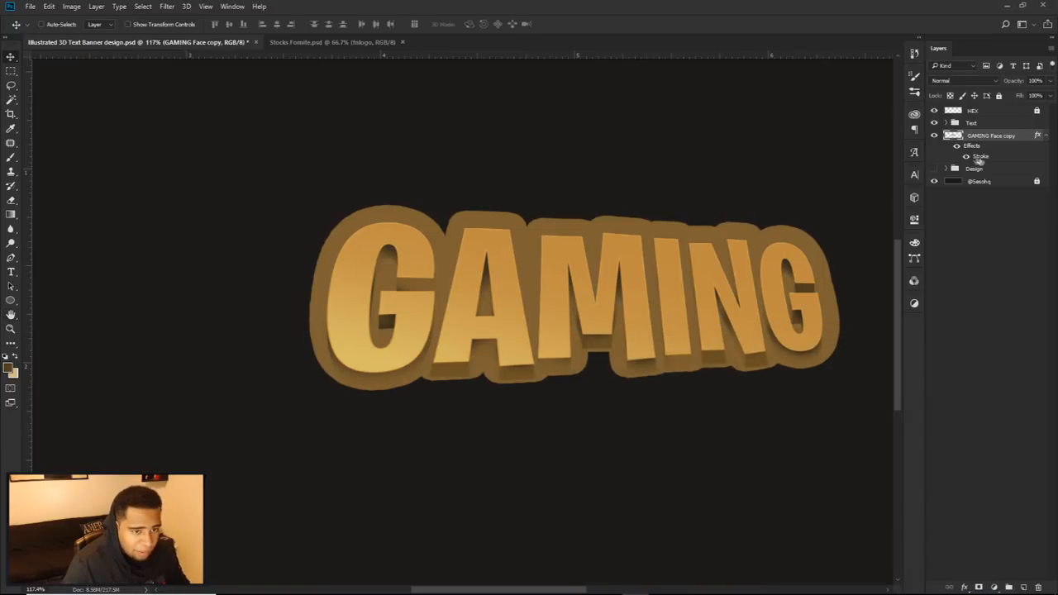
Step: Enlarge the GAMING Face copy's stroke to about 43 px and shift the layer slightly down behind the extruded text
double_click(978, 158)
drag(782, 376, 786, 380)
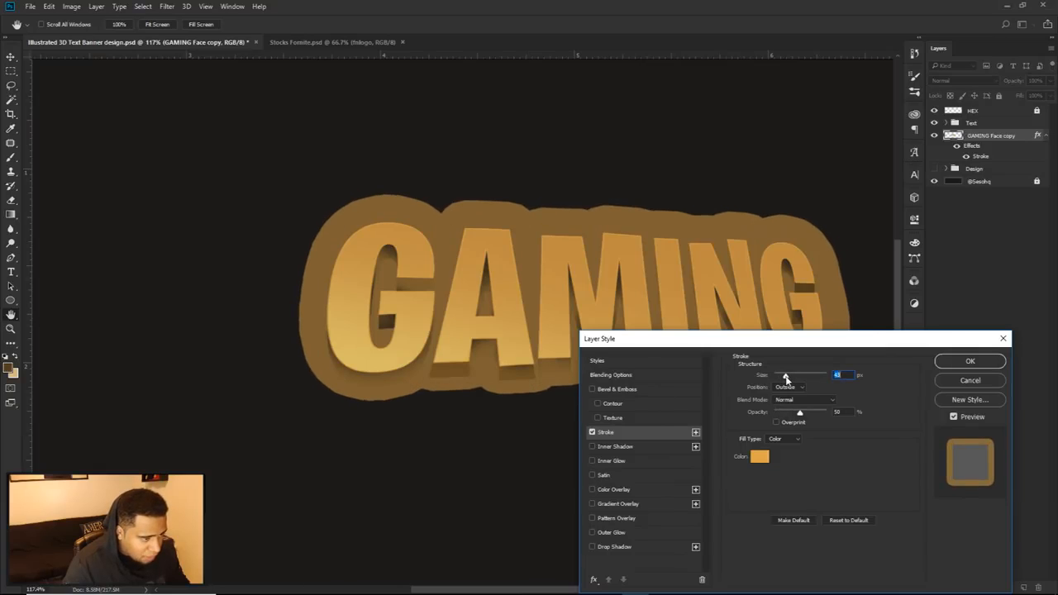
click(963, 360)
key(v)
drag(657, 266, 637, 272)
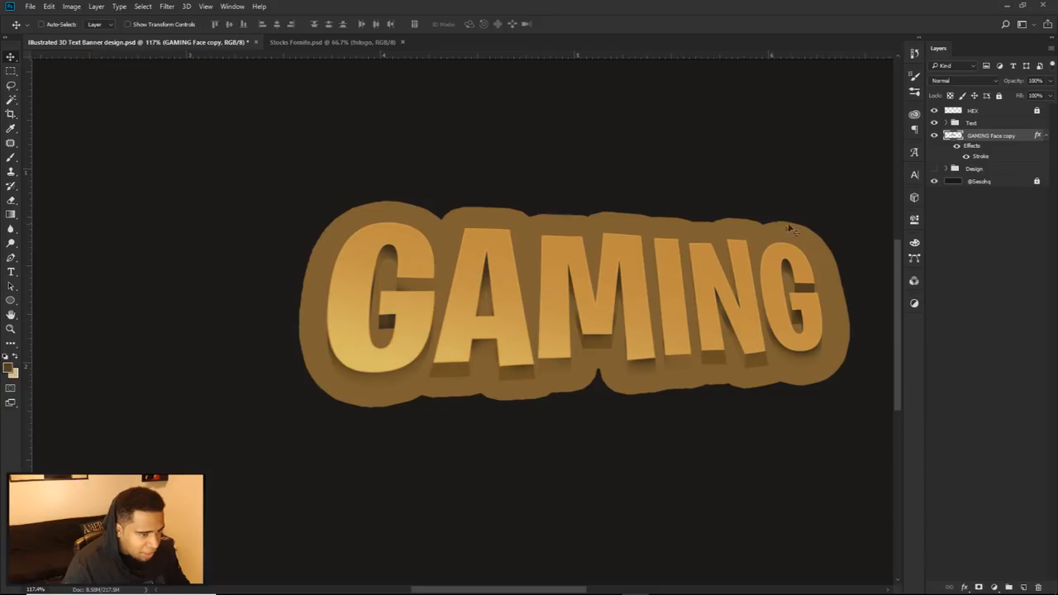
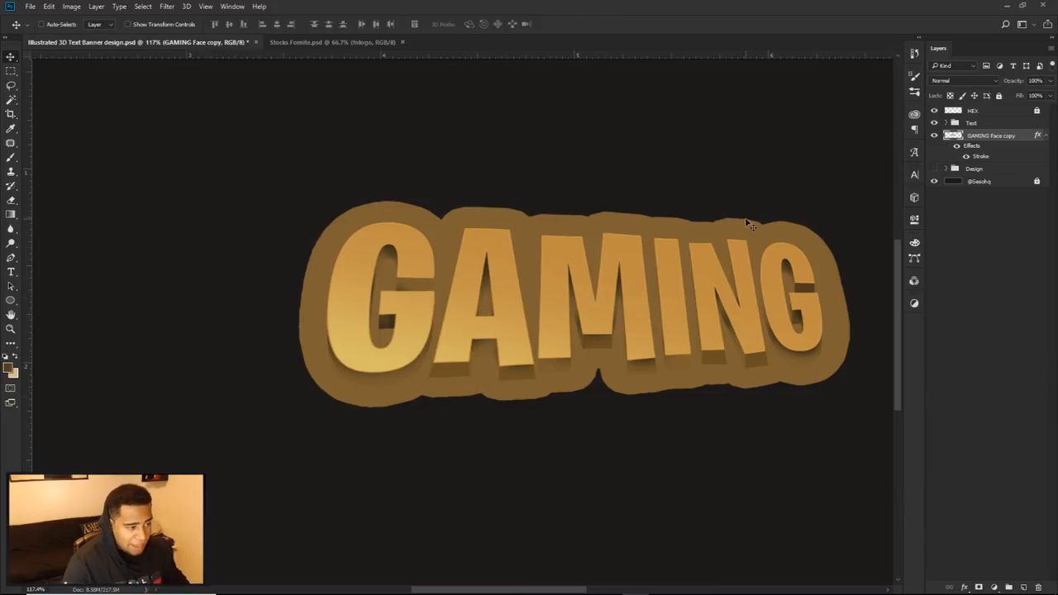
Step: On a new layer above GAMING Face copy, start a Pen path around the top and outer side of the first G's backing
click(1023, 587)
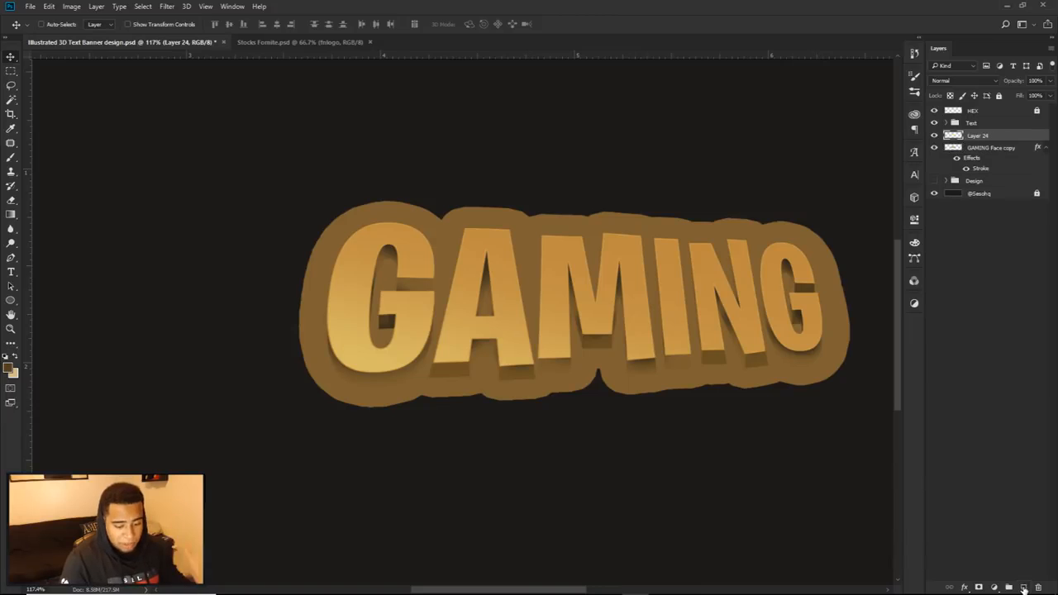
key(p)
scroll(401, 225, up, 11)
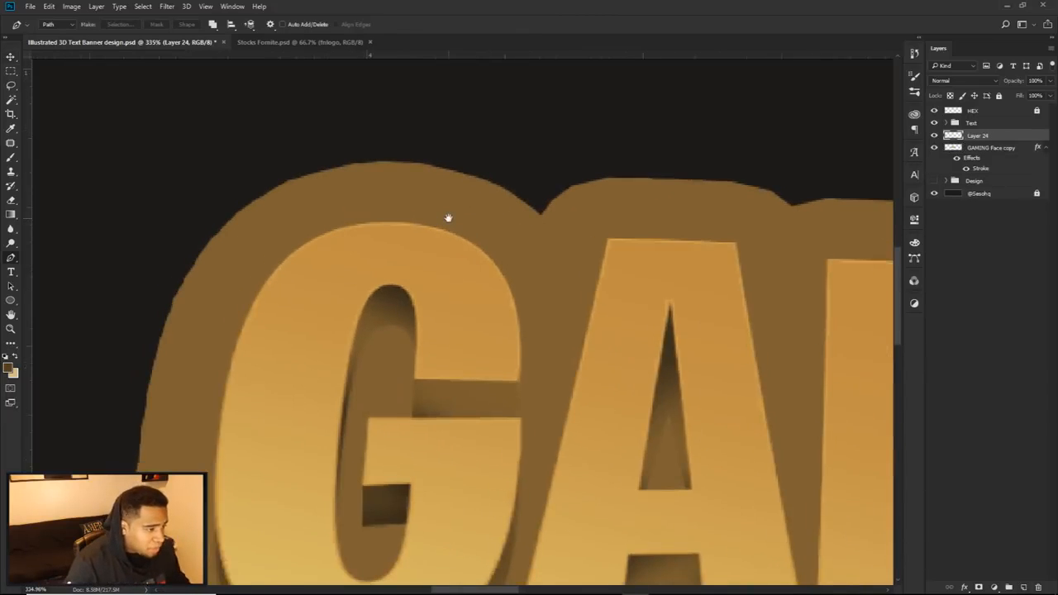
click(552, 214)
drag(376, 162, 273, 175)
scroll(350, 208, down, 2)
drag(346, 368, 446, 263)
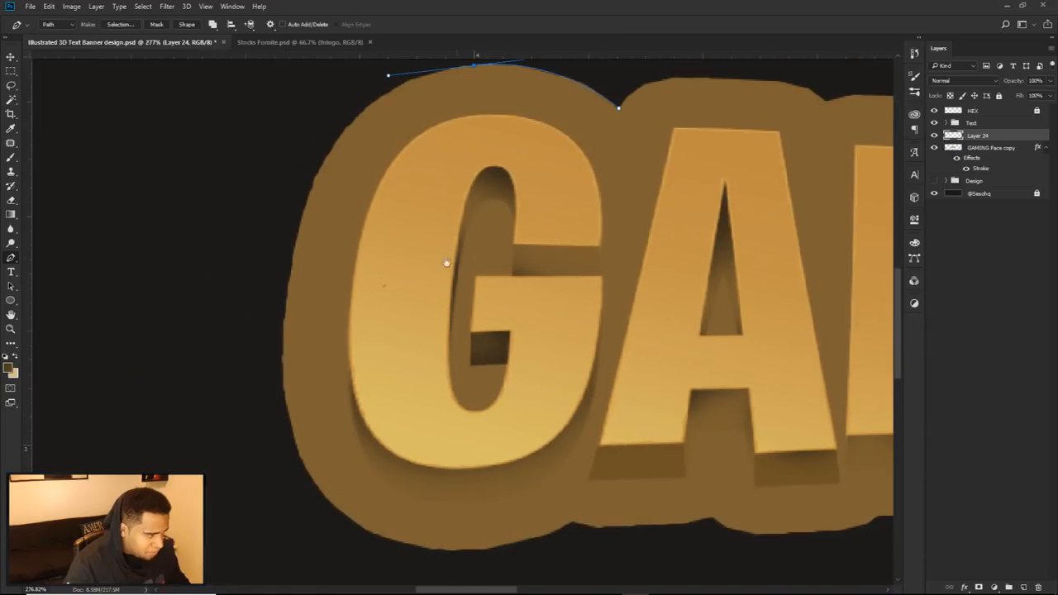
drag(286, 394, 295, 553)
Step: Curve the path around the bottom of the first G's backing and adjust its side anchor to fit the outline
scroll(425, 377, down, 2)
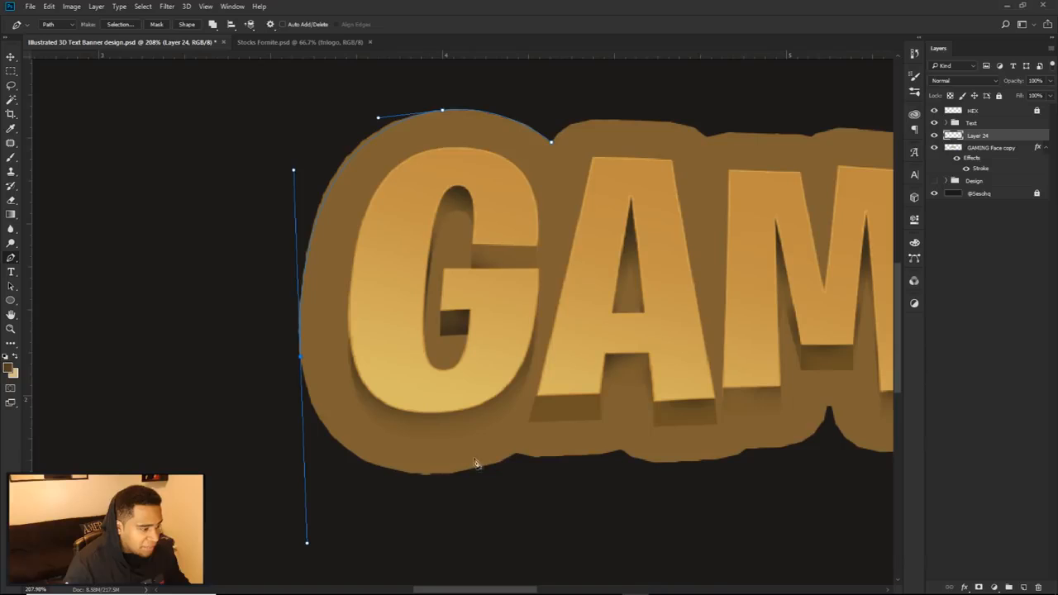
click(516, 454)
drag(308, 545, 316, 542)
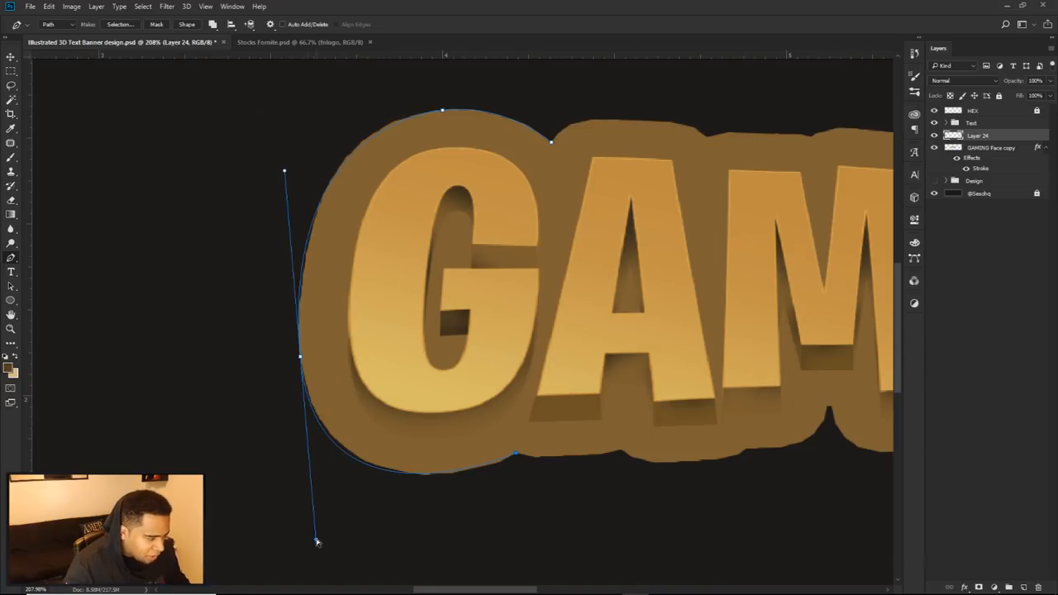
drag(300, 358, 304, 358)
click(516, 454)
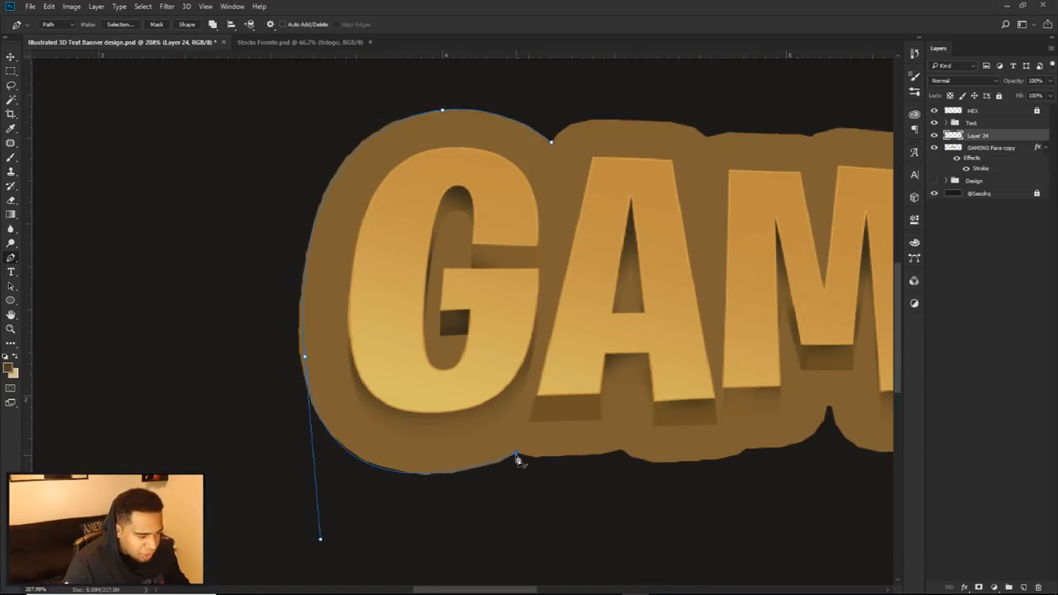
Step: Continue the path with straight segments along the backing's lower edge beneath the A, up to the start of the M
scroll(529, 461, up, 7)
click(541, 459)
click(653, 459)
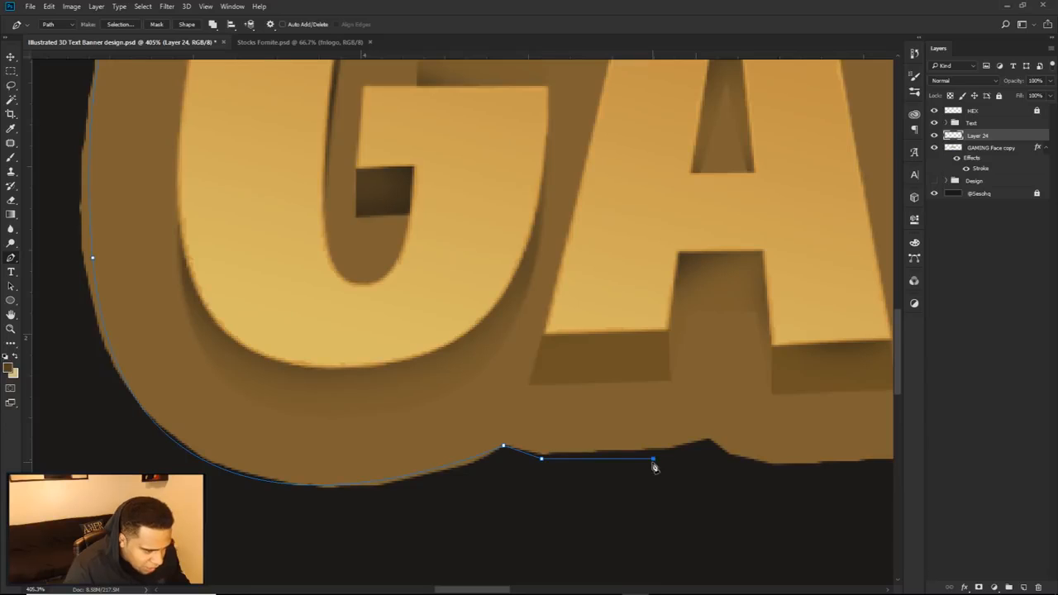
click(704, 437)
drag(743, 442, 603, 411)
click(581, 428)
drag(699, 432, 578, 425)
click(665, 420)
click(687, 401)
Step: Trace the pointed notch in the backing's lower edge beneath the M with straight path segments
drag(773, 391, 603, 388)
click(630, 388)
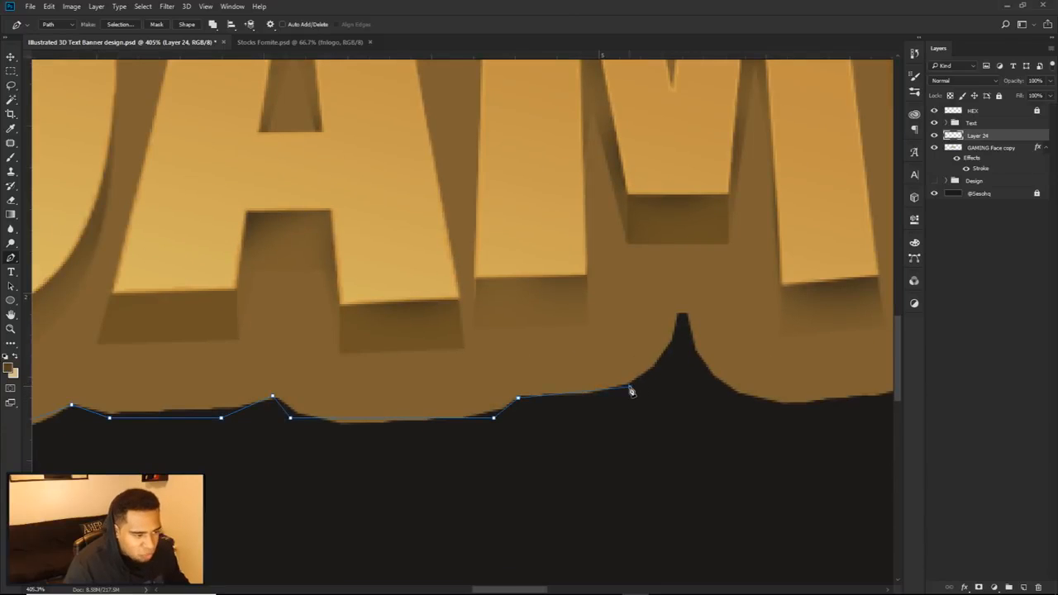
click(681, 315)
click(755, 404)
Step: Extend the path along the backing's lower edge beneath the I and N to the start of the last G
drag(812, 392, 560, 367)
scroll(560, 368, down, 2)
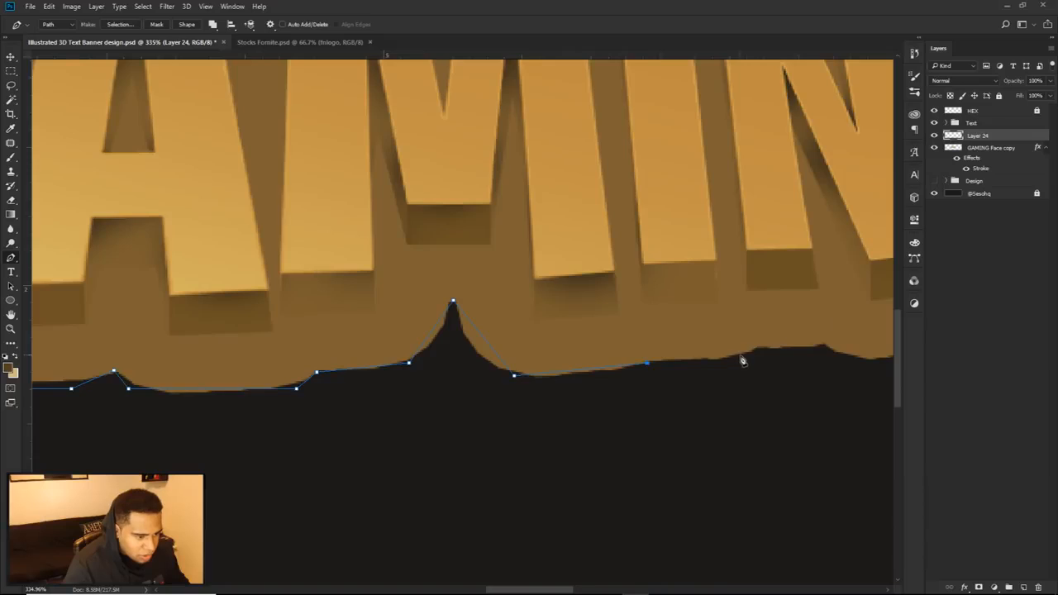
drag(741, 359, 545, 426)
click(539, 422)
click(601, 420)
click(639, 430)
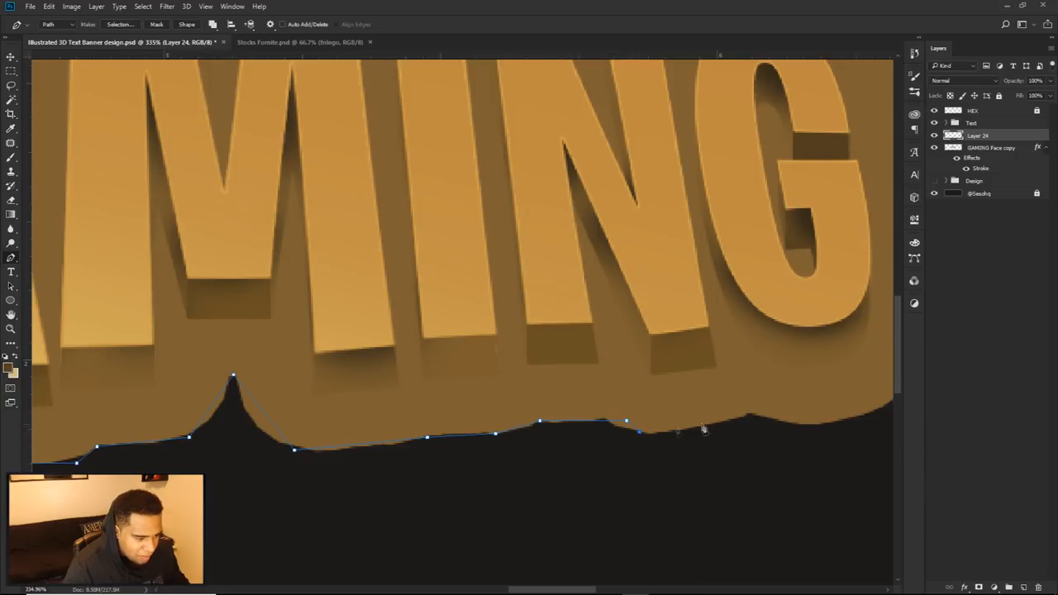
click(750, 418)
drag(701, 381, 464, 362)
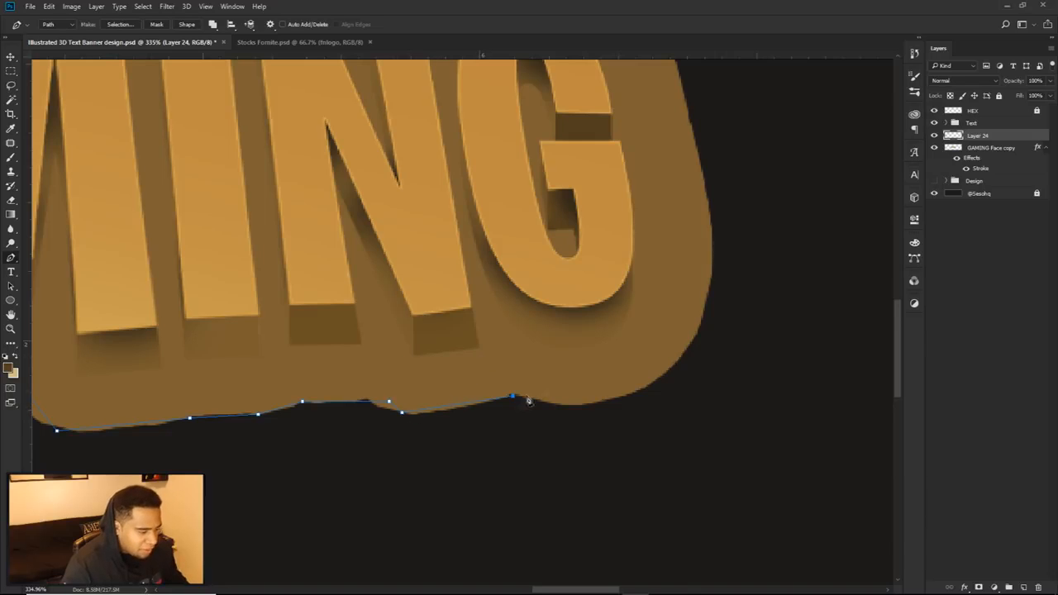
Step: Curve the path around the outer side of the last G's backing to the dip between the G and N on top
mouse_move(698, 327)
mouse_down()
mouse_move(751, 218)
mouse_move(711, 343)
mouse_up()
scroll(740, 220, down, 3)
mouse_move(684, 211)
mouse_down()
mouse_move(644, 186)
mouse_move(647, 201)
mouse_move(679, 207)
mouse_up()
click(617, 206)
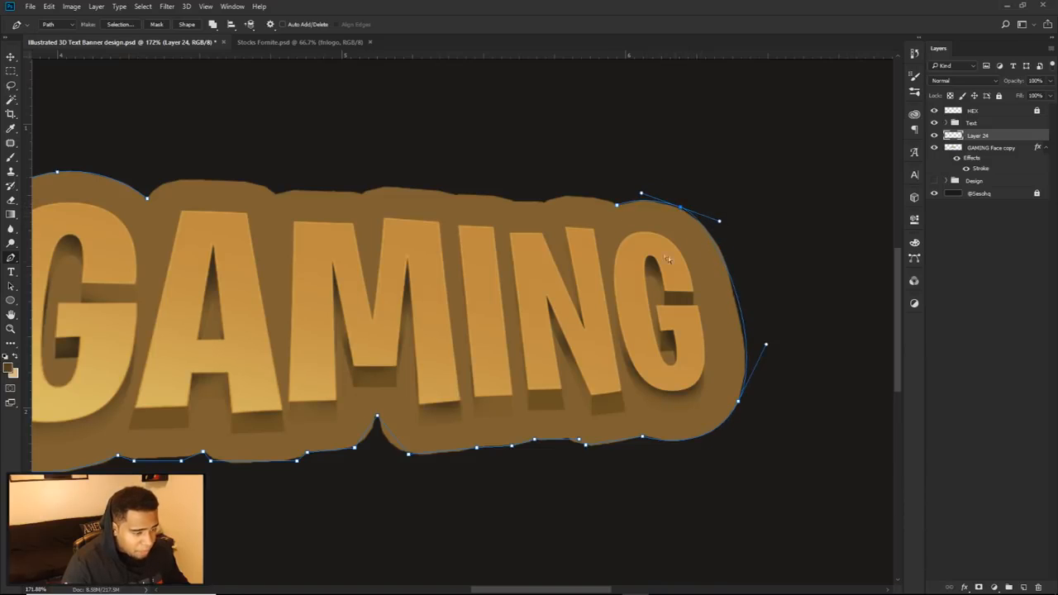
Step: Trace the backing's upper edge above the N, I and the second half of the M
scroll(614, 182, up, 2)
click(606, 204)
click(514, 210)
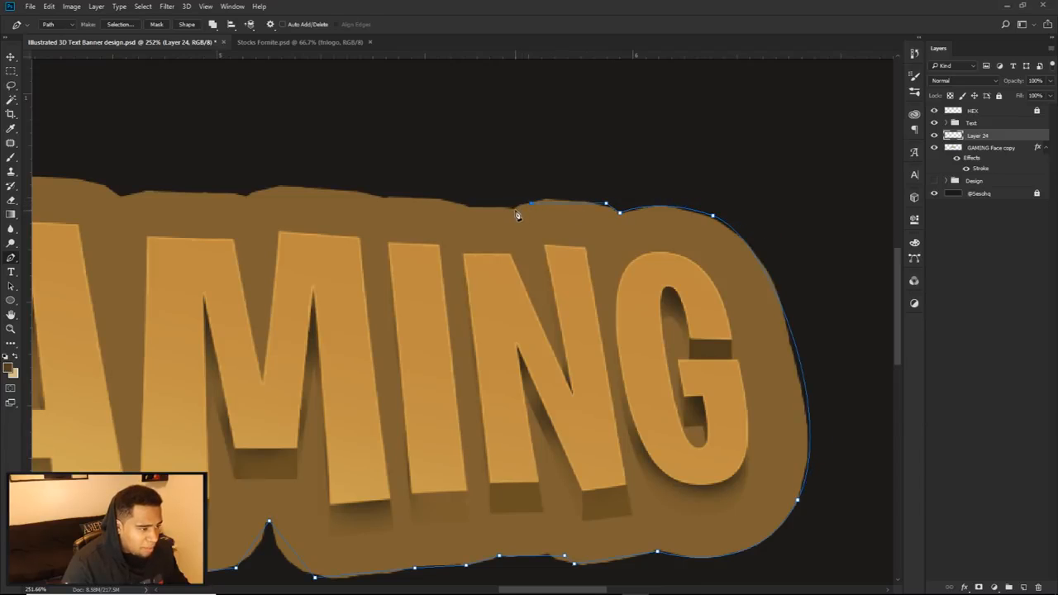
drag(445, 226, 617, 238)
click(613, 212)
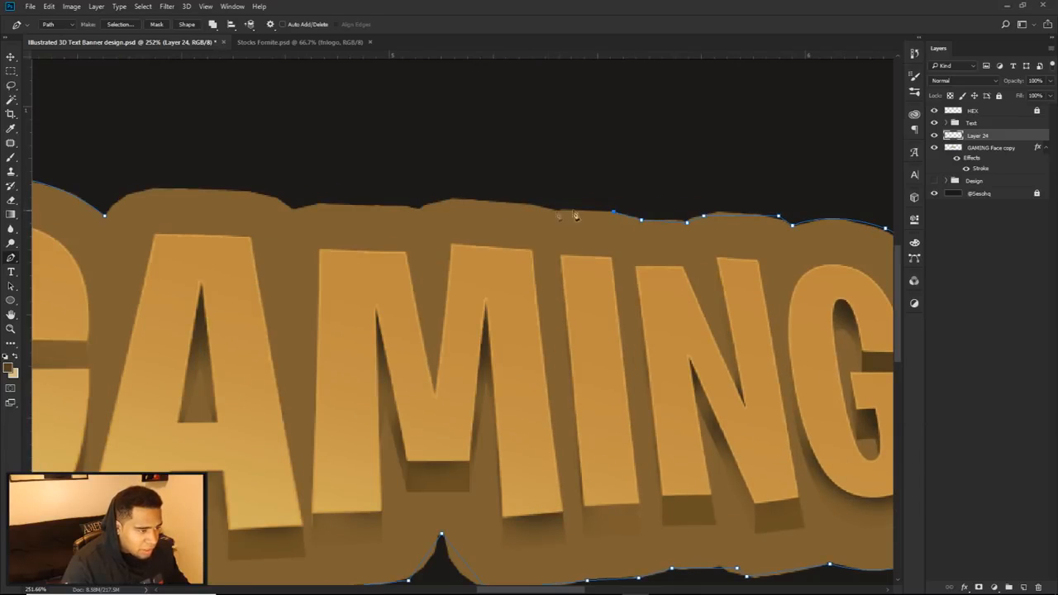
click(549, 211)
click(536, 202)
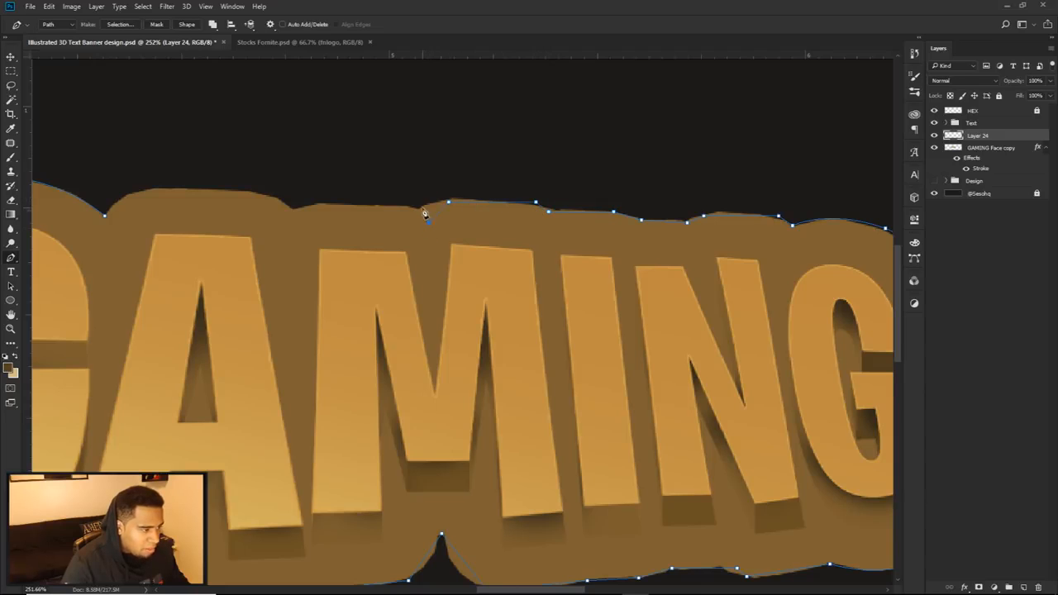
Step: Trace the rest of the upper edge above the M and A and close the path at its starting anchor
drag(347, 210, 637, 228)
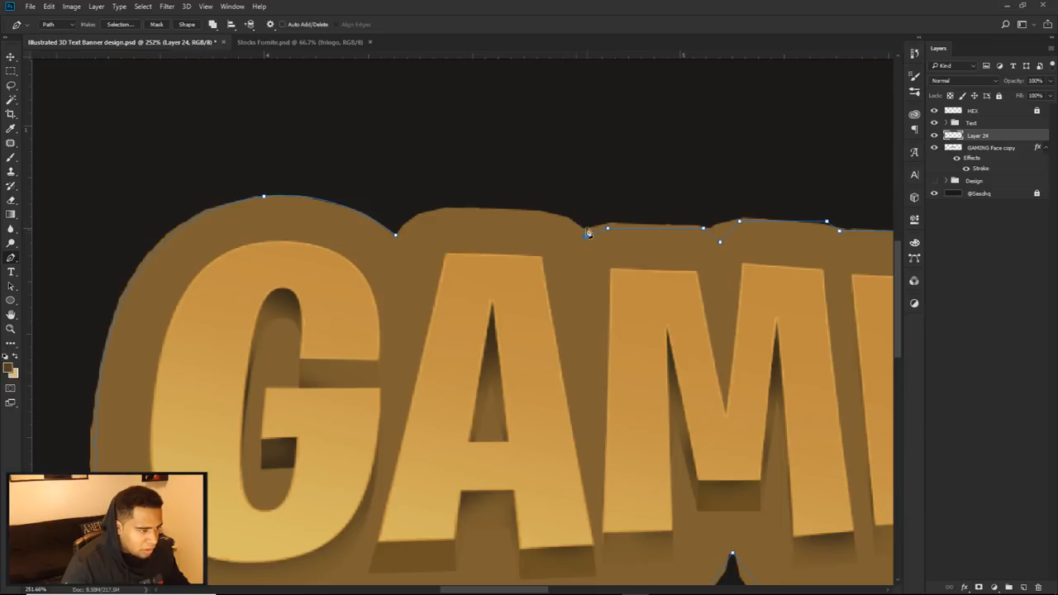
click(429, 214)
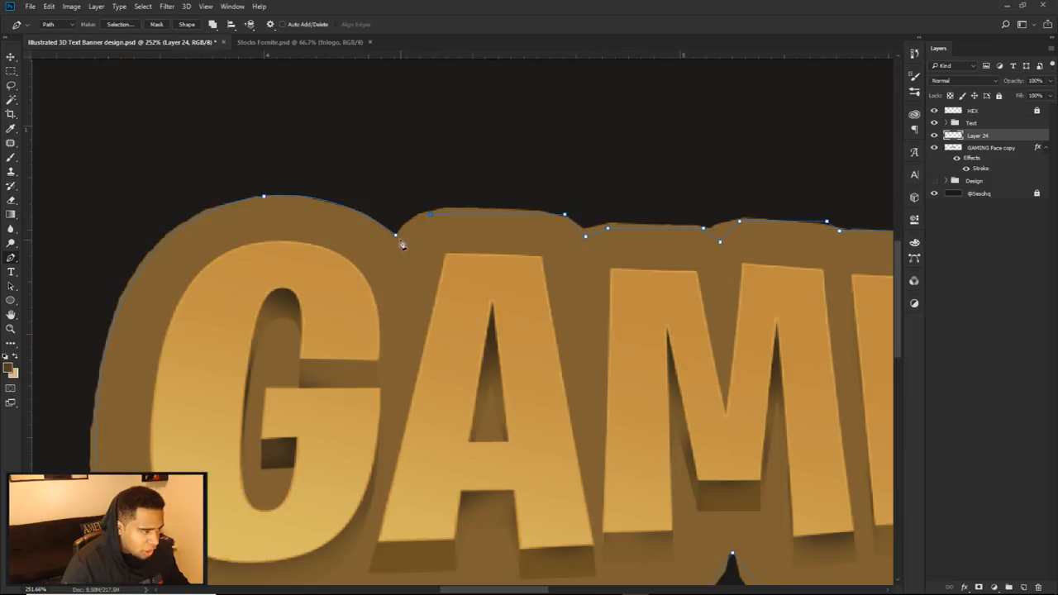
scroll(403, 240, down, 6)
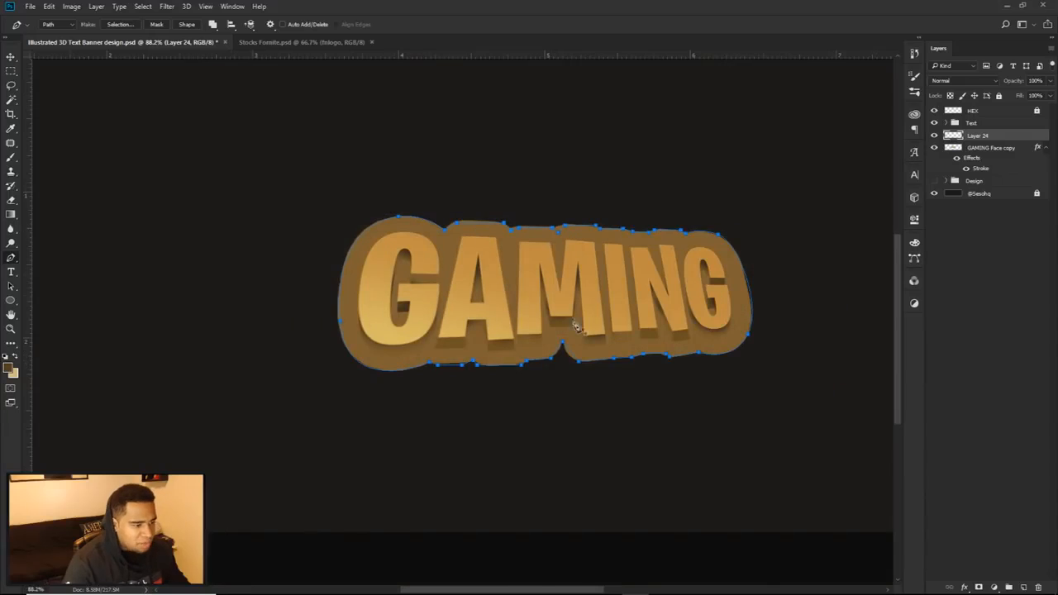
Step: Hide the GAMING Face copy layer and fill the closed path on Layer 24 with the dark swatch colour 231f1a
click(933, 148)
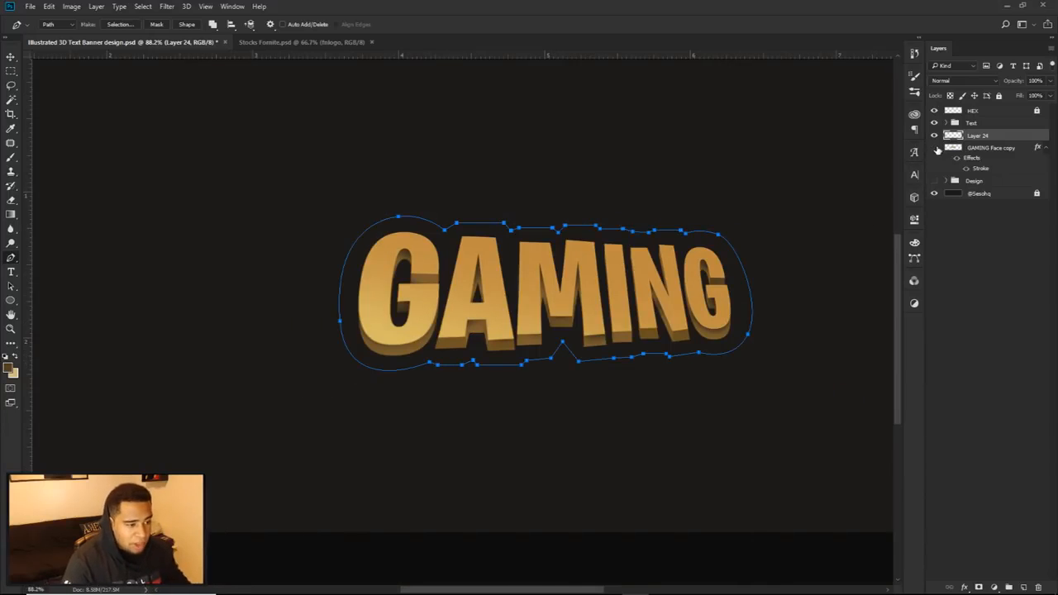
scroll(776, 281, down, 3)
right_click(762, 225)
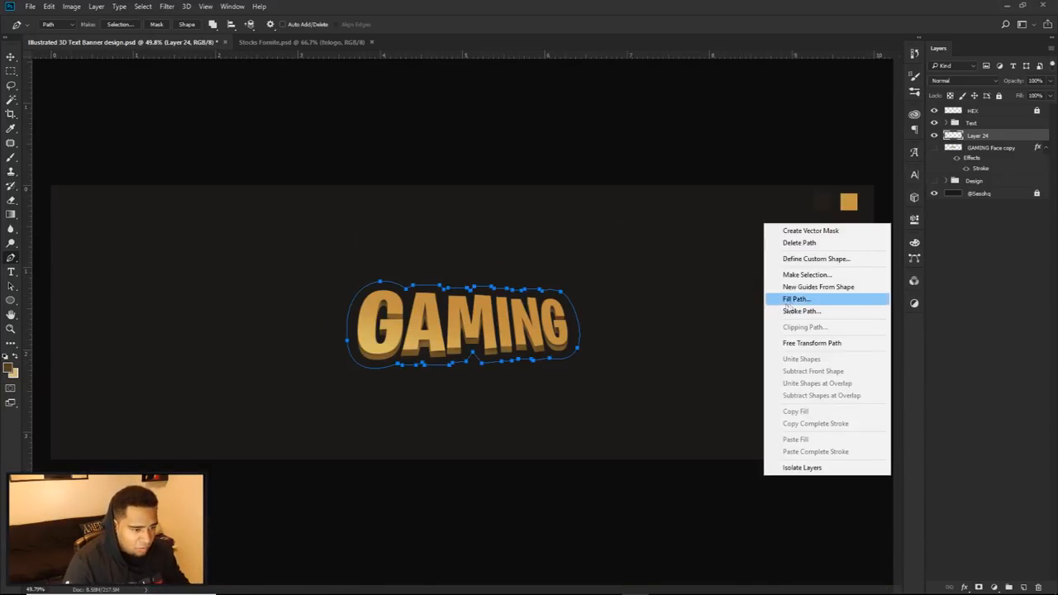
click(797, 298)
click(702, 279)
click(674, 307)
click(823, 204)
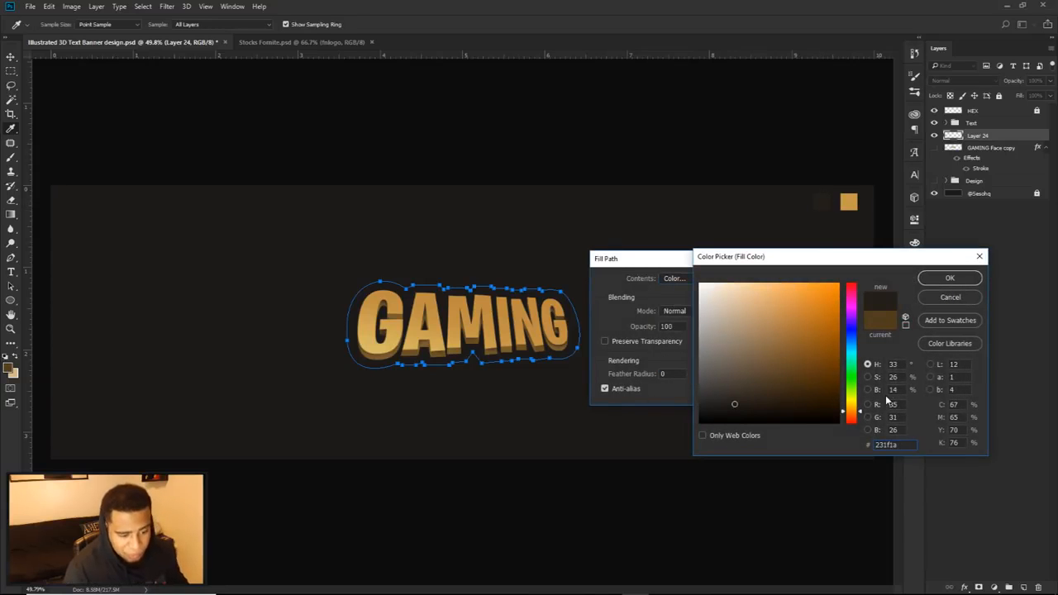
click(950, 277)
click(765, 278)
Step: Delete the outline path, keeping the filled backing shape behind the text
right_click(638, 252)
click(676, 270)
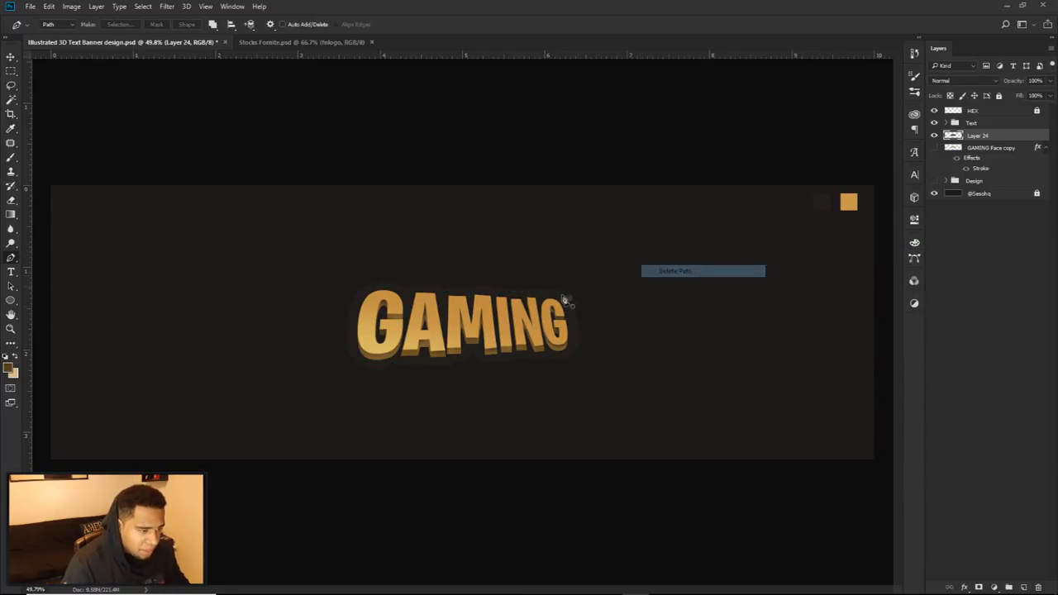
key(v)
scroll(453, 325, up, 3)
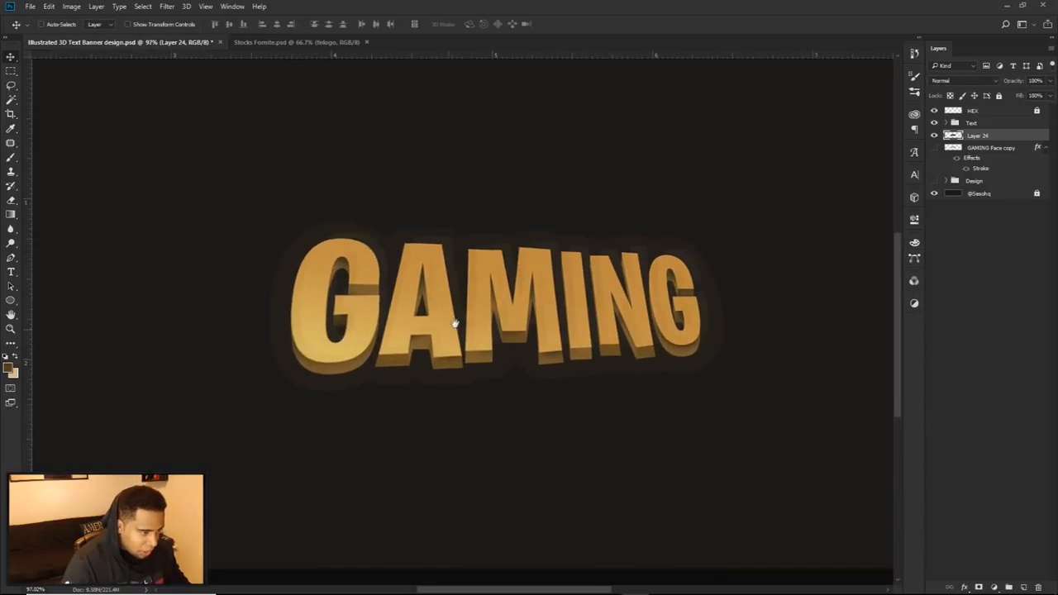
drag(452, 325, 507, 338)
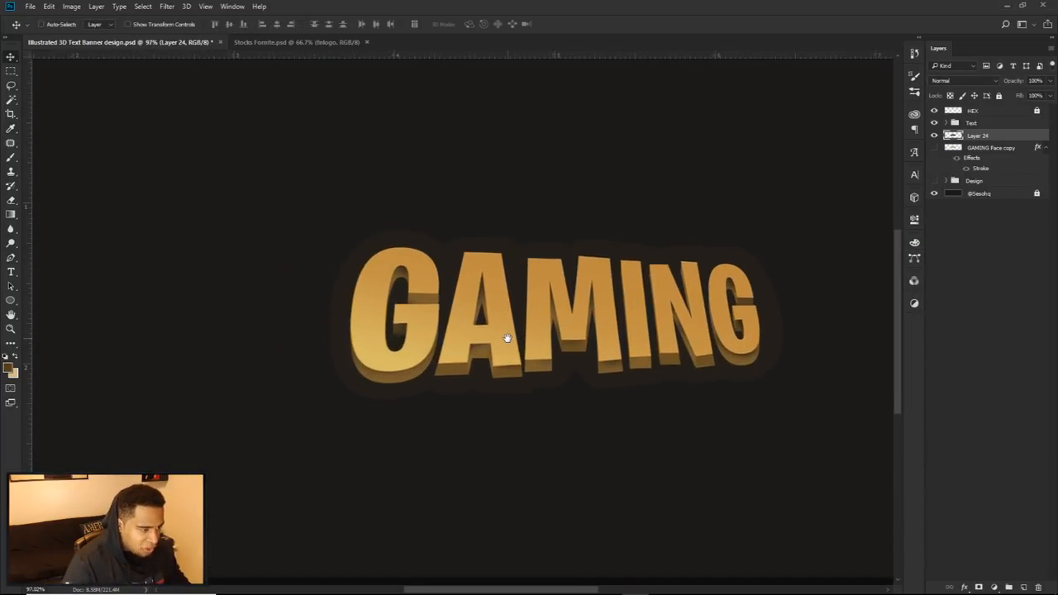
Step: Remove the hidden GAMING Face copy layer and rename Layer 24 as Plate
shift+click(992, 147)
key(ctrl+e)
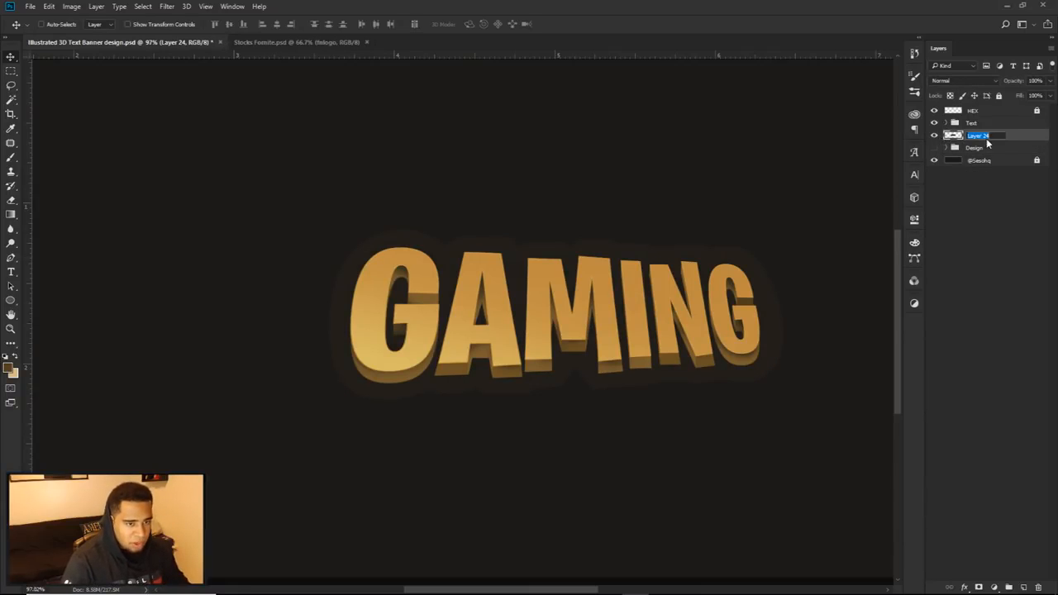
text(Plate)
key(Return)
Step: Duplicate the Plate layer, name the copy Plate Grad, and reduce its fill to 0%
key(ctrl+j)
mouse_move(1003, 142)
mouse_down()
mouse_move(978, 150)
mouse_move(994, 134)
mouse_up()
double_click(980, 136)
text(Plate Grad)
key(Return)
drag(1048, 96, 1014, 111)
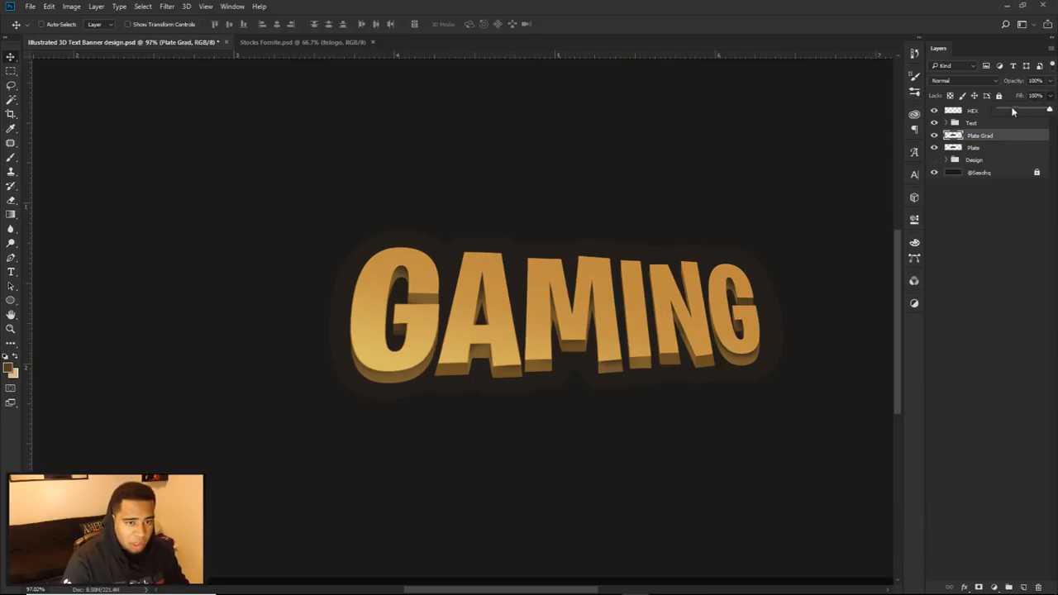
Step: Add a Gradient Overlay to Plate Grad with Normal blend mode and full opacity
double_click(1015, 140)
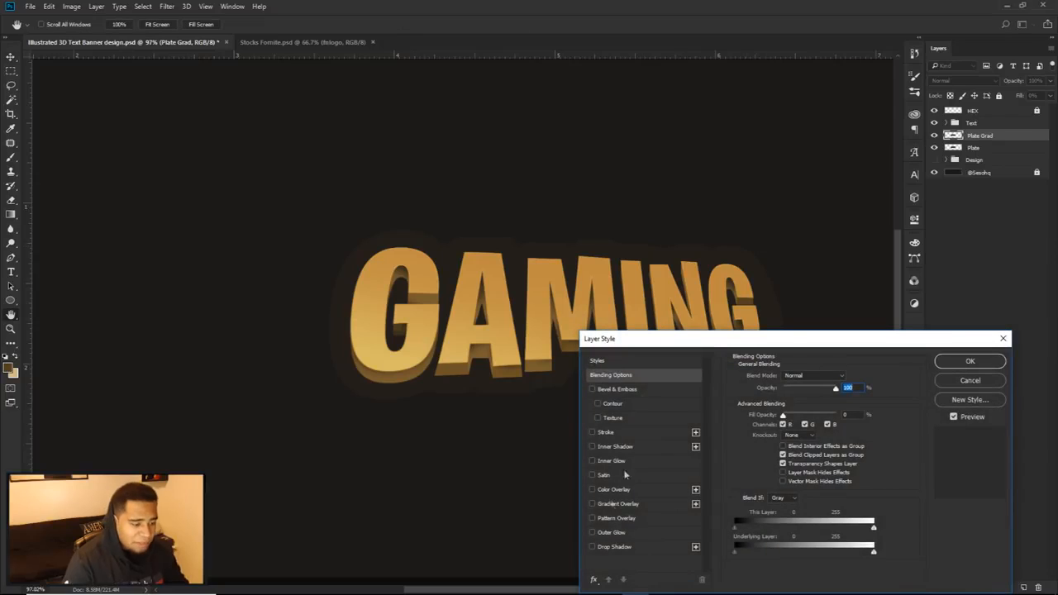
click(612, 501)
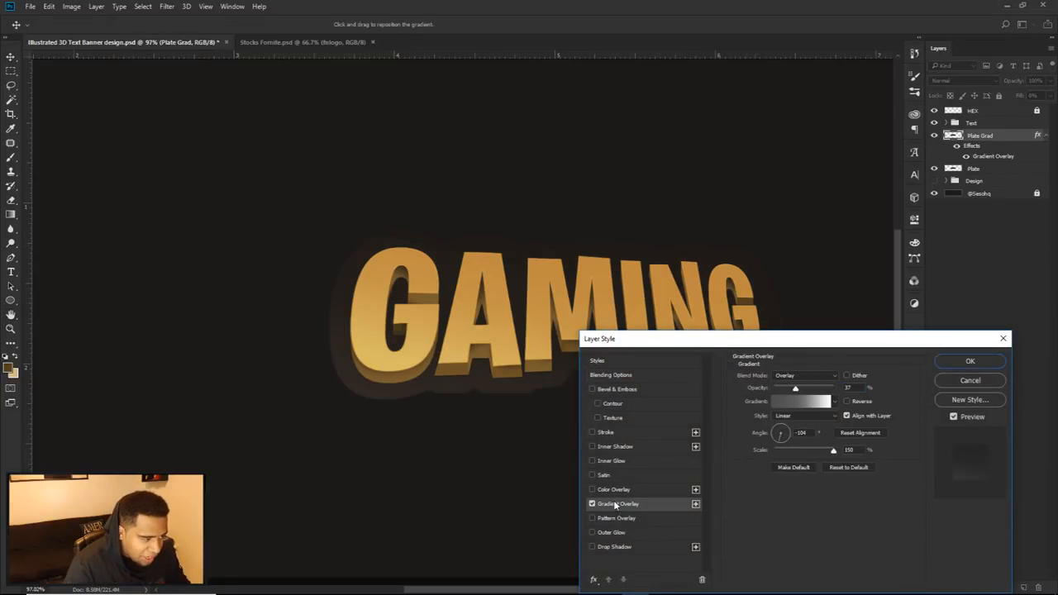
click(800, 378)
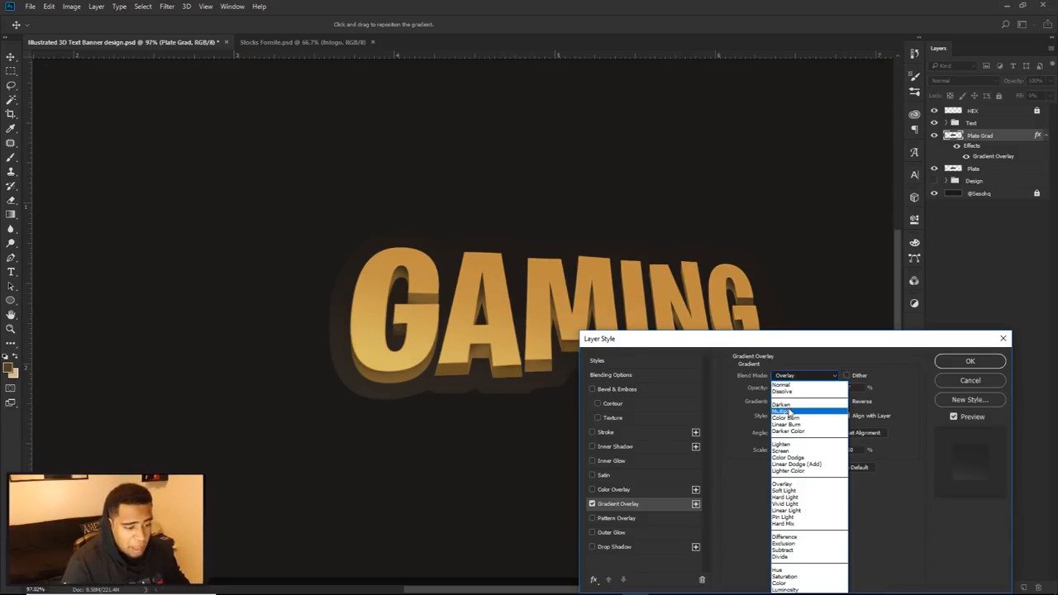
click(784, 384)
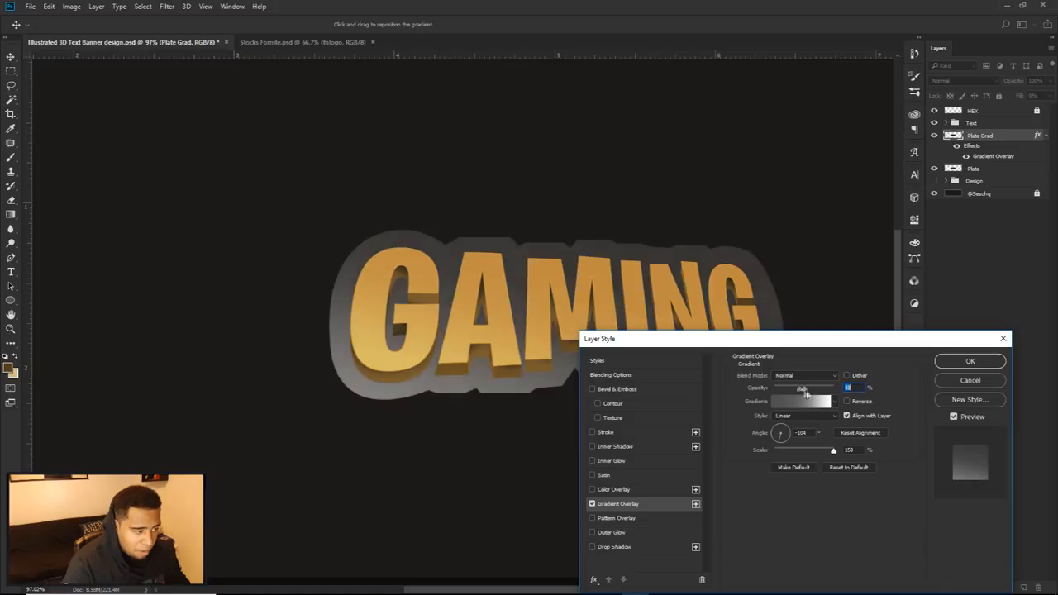
drag(806, 394, 868, 395)
Step: Keep the overlay gradient's dark stop at 4f4f4f and set its middle color stop to 717171
click(800, 402)
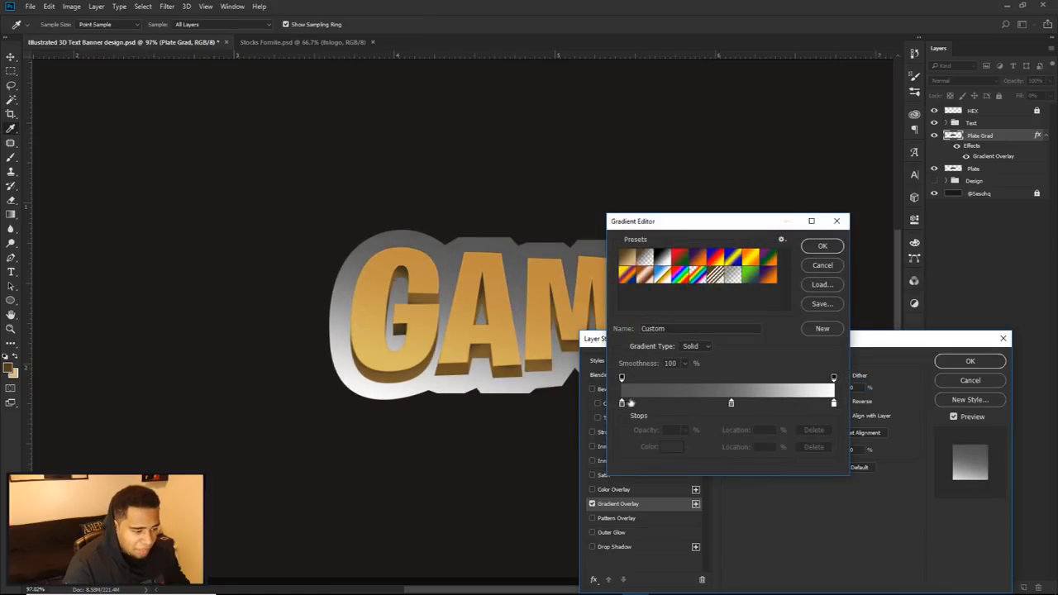
double_click(621, 403)
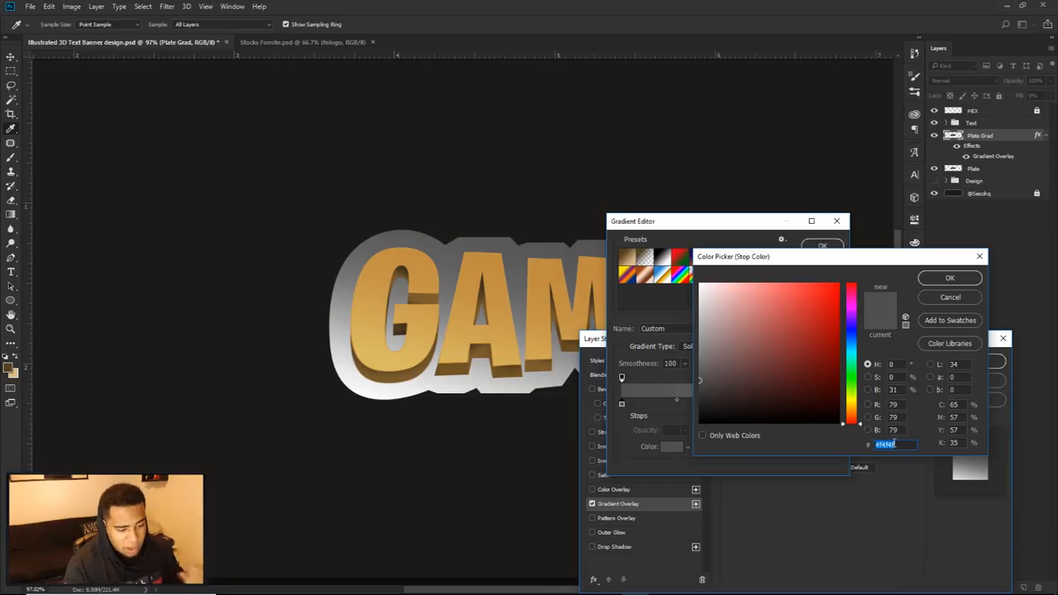
click(946, 281)
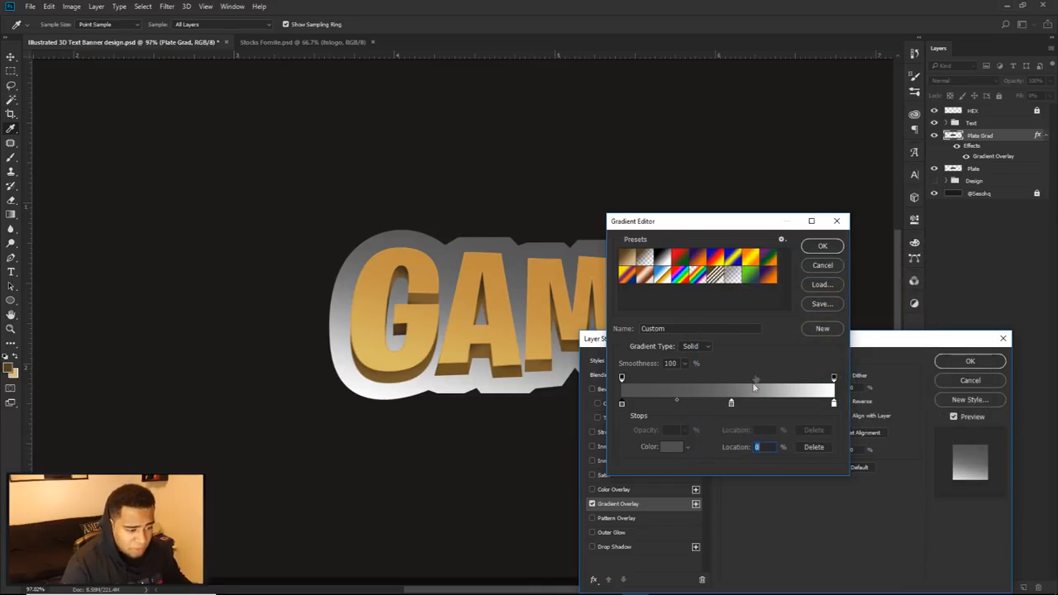
double_click(732, 403)
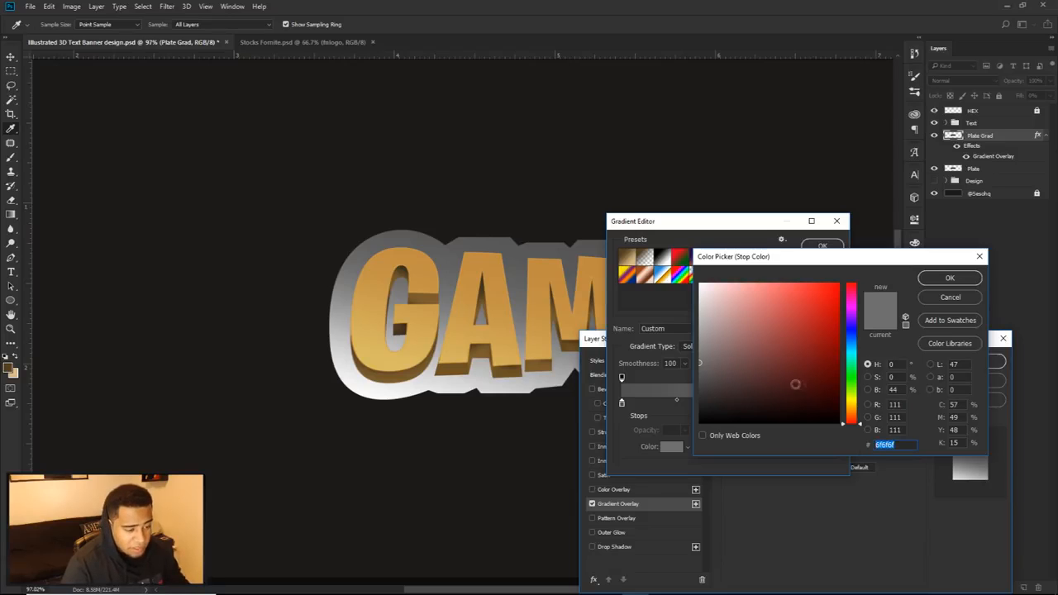
click(699, 364)
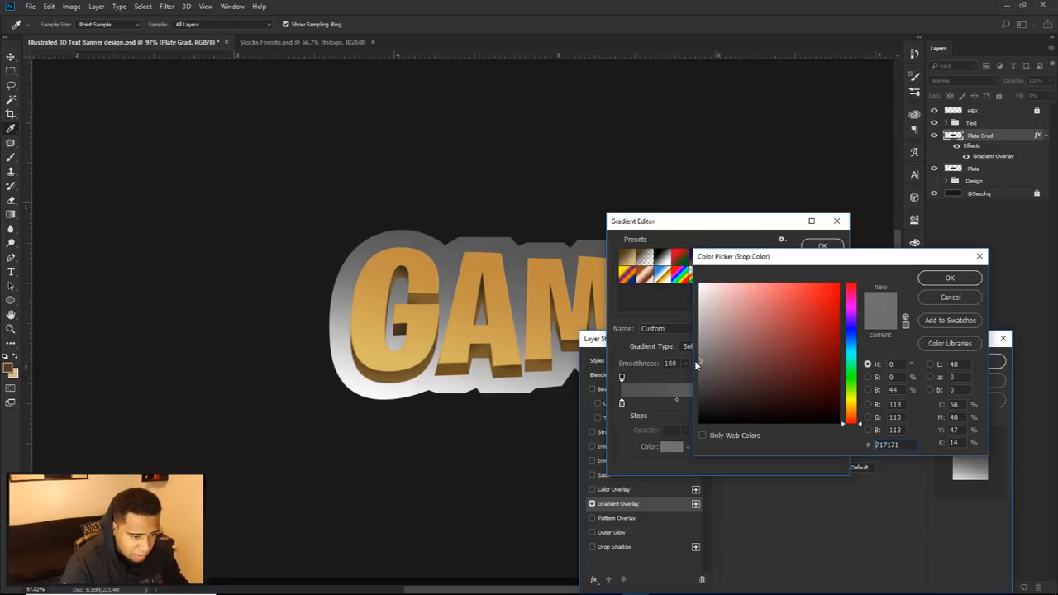
click(950, 279)
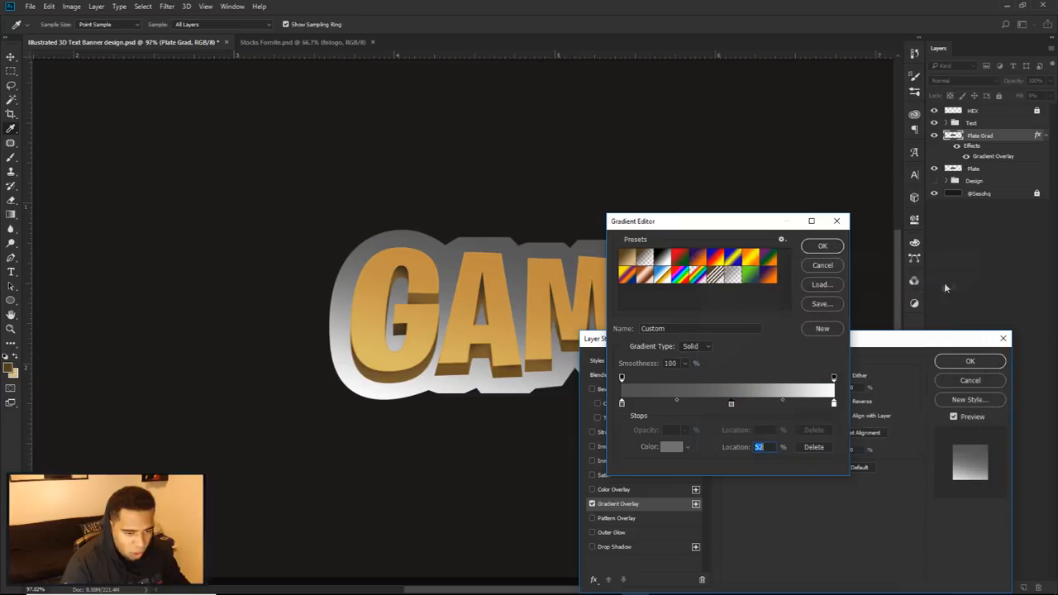
Step: Set the gradient's light end stop to d2cccc and apply the Gradient Overlay to Plate Grad
double_click(834, 404)
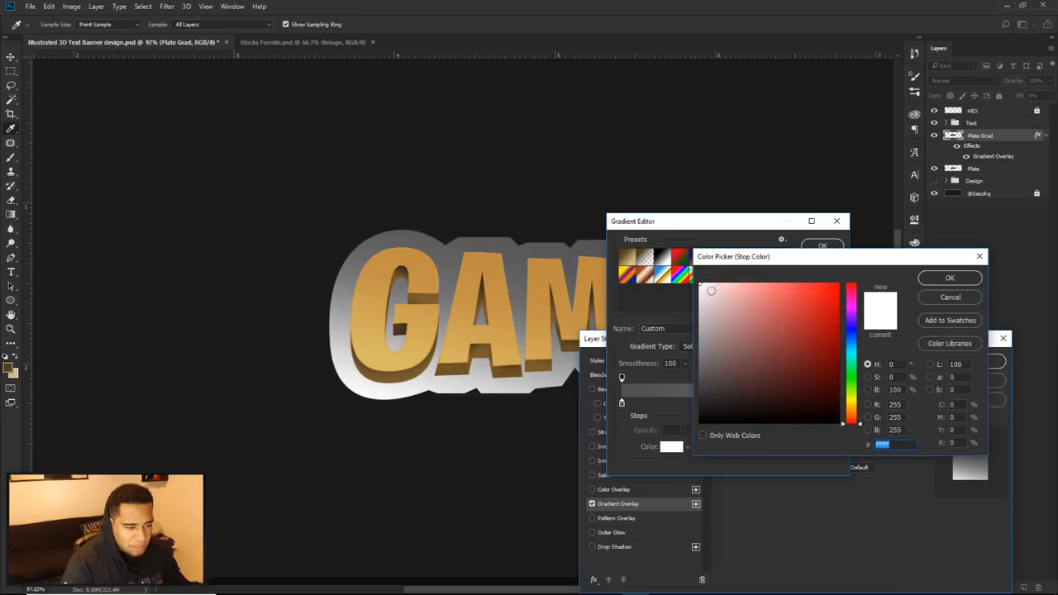
click(939, 279)
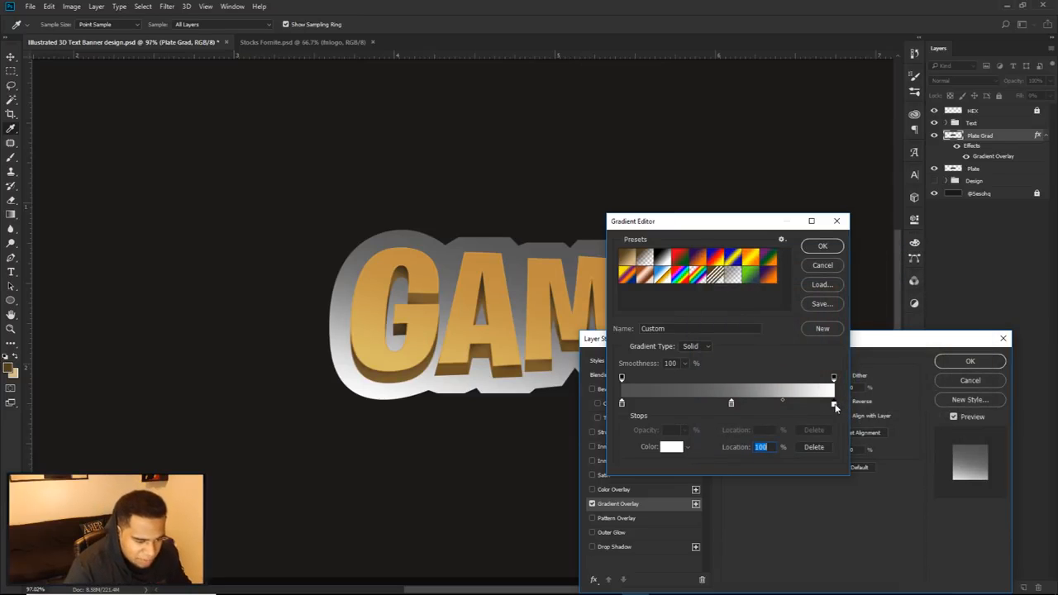
double_click(834, 406)
drag(708, 297, 685, 303)
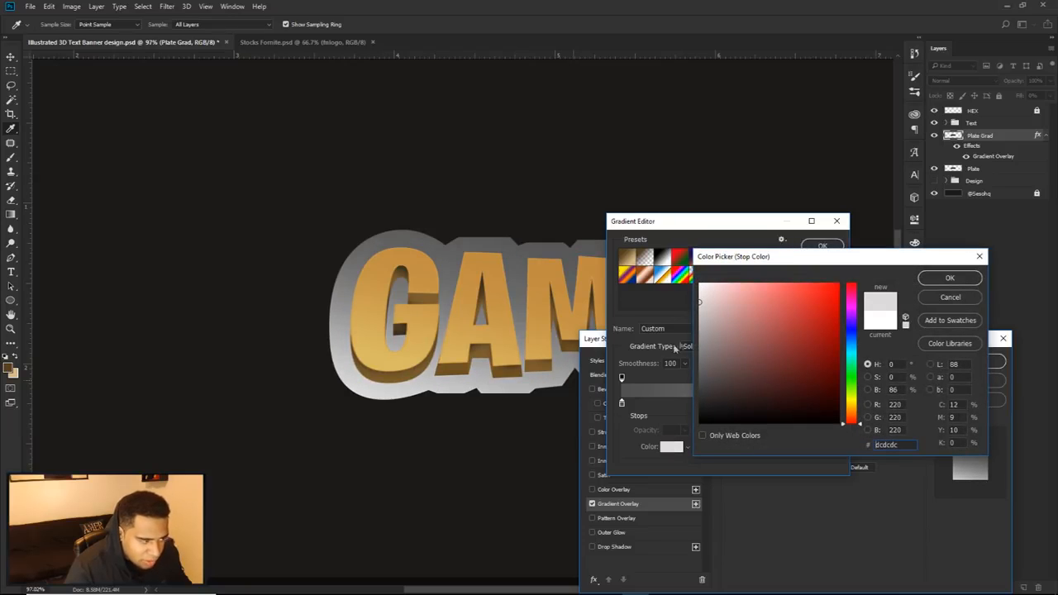
click(338, 359)
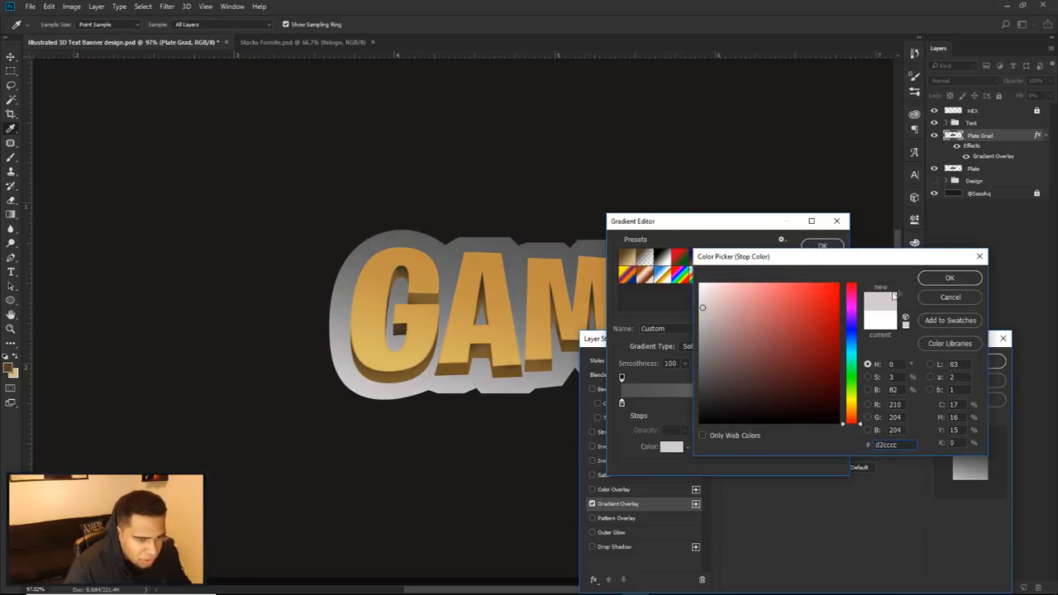
click(949, 278)
click(822, 245)
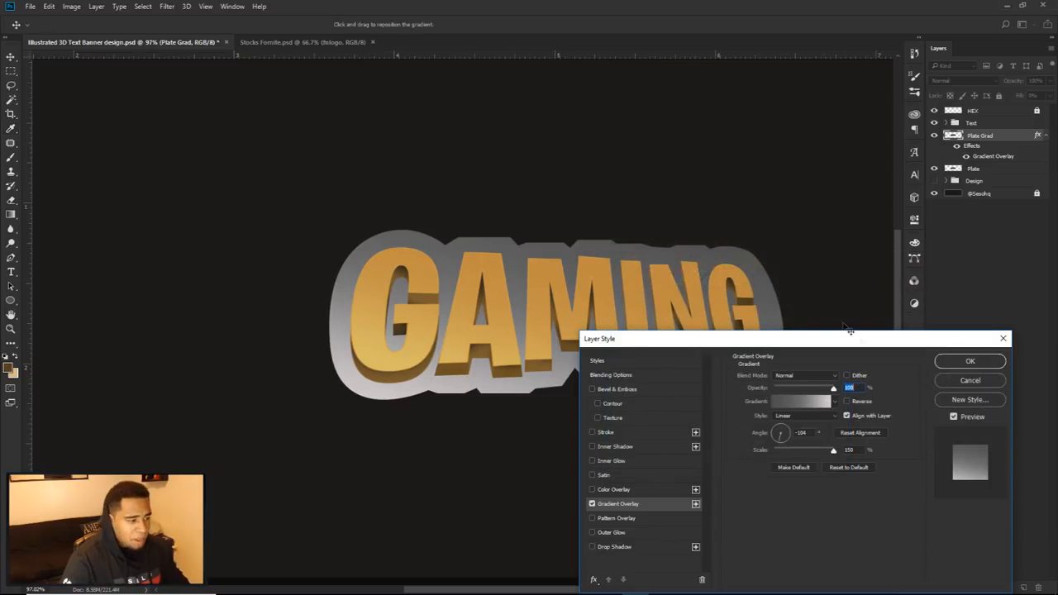
click(963, 364)
Step: Rasterize the layer style of the Plate Grad layer
click(1046, 137)
right_click(996, 137)
click(892, 252)
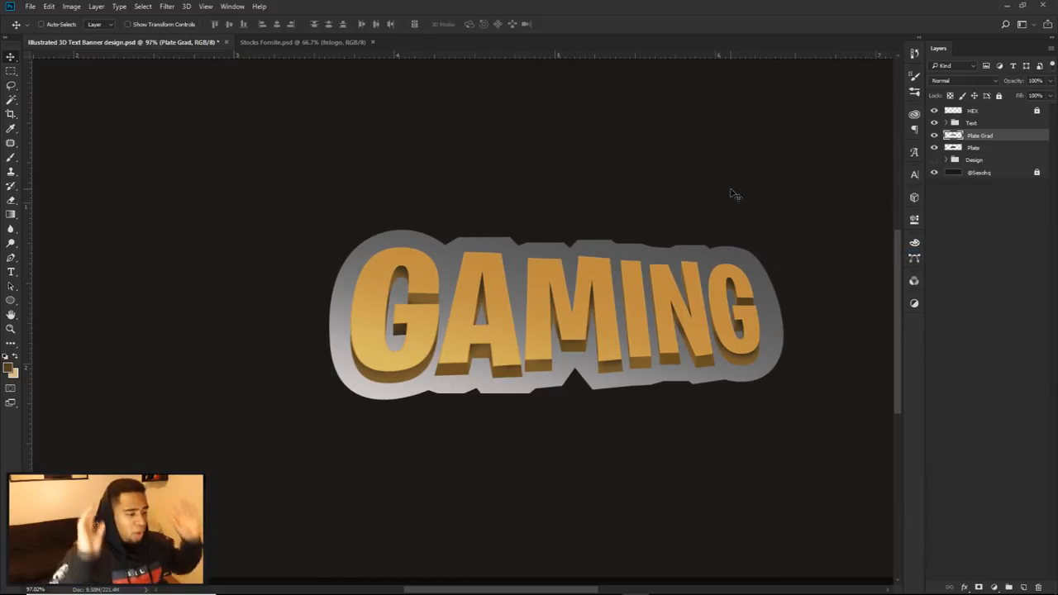
click(143, 5)
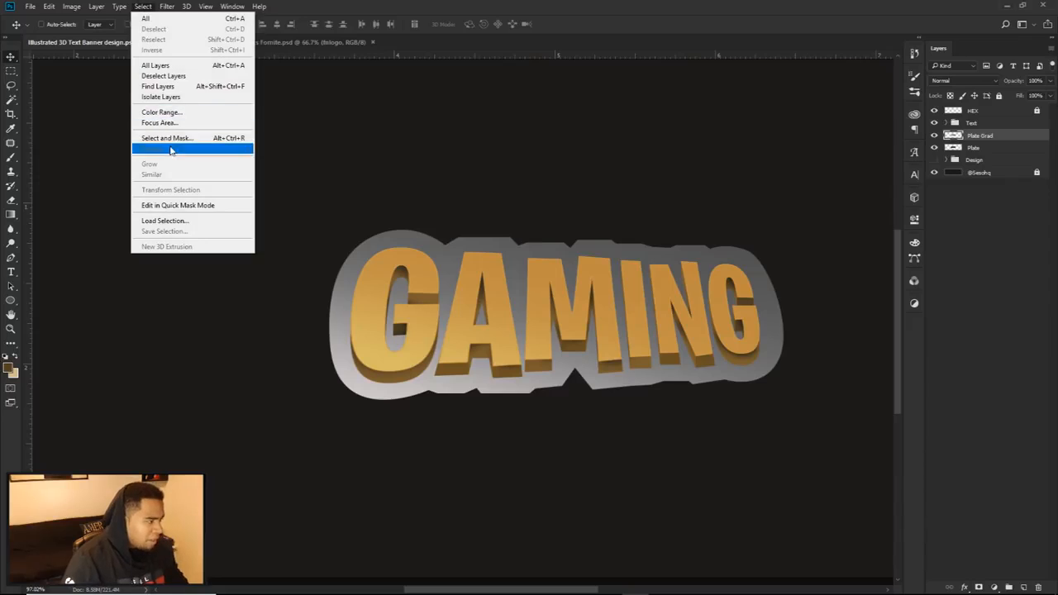
click(967, 139)
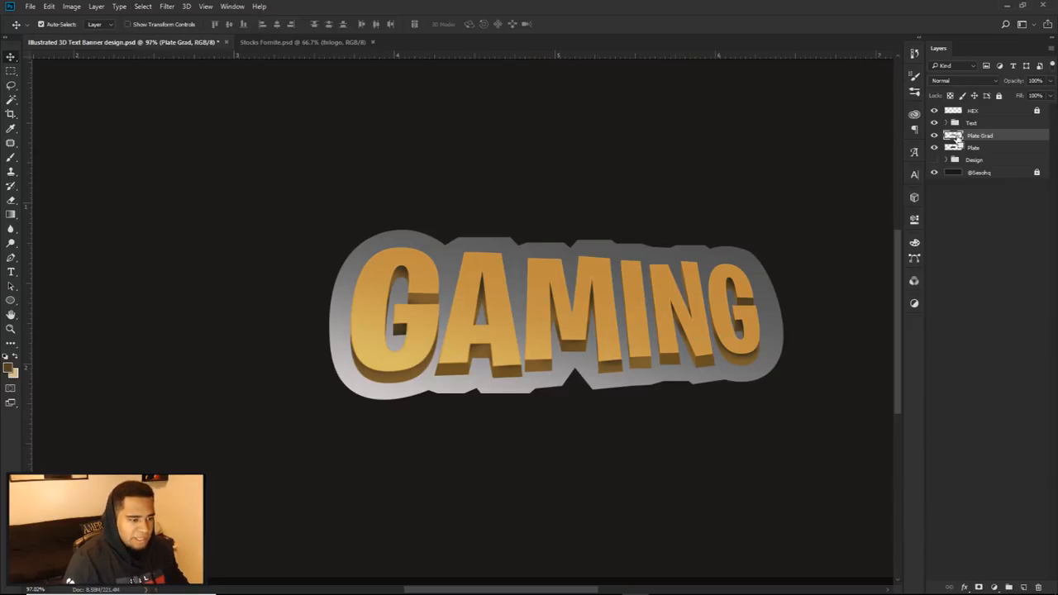
ctrl+click(954, 138)
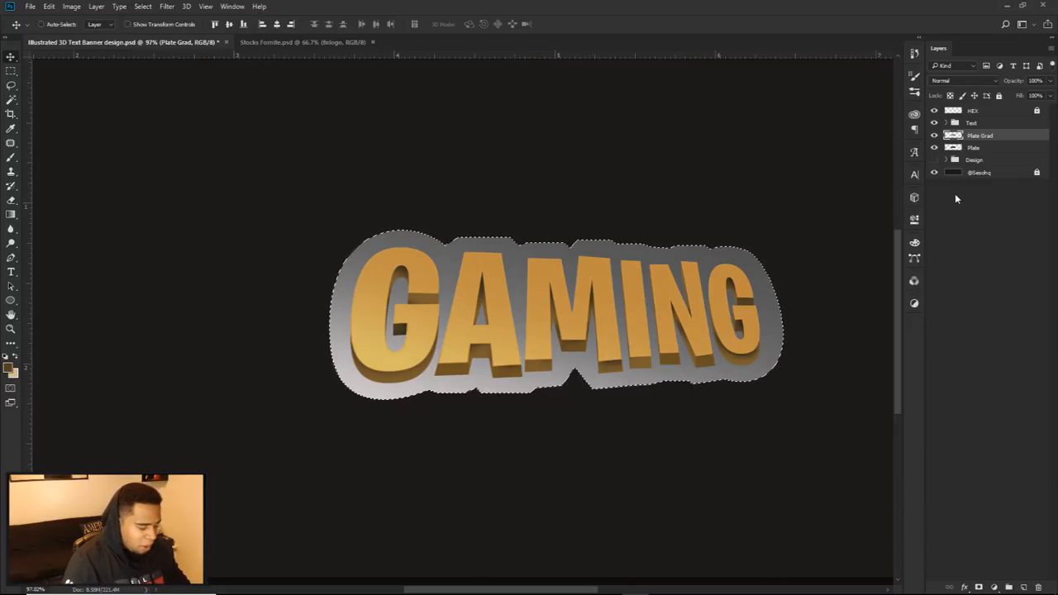
click(935, 135)
click(934, 136)
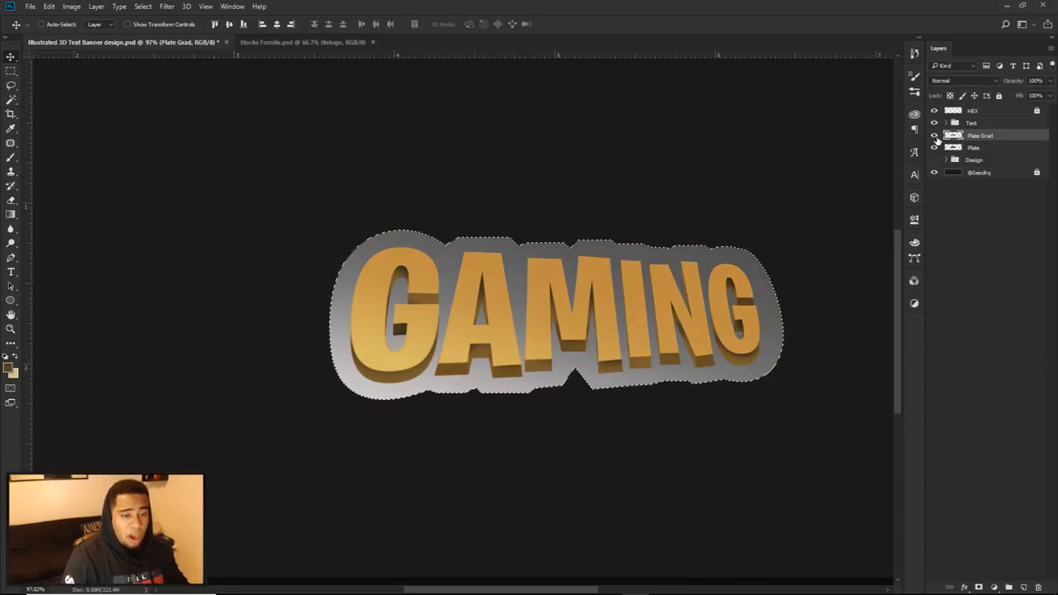
key(ctrl+d)
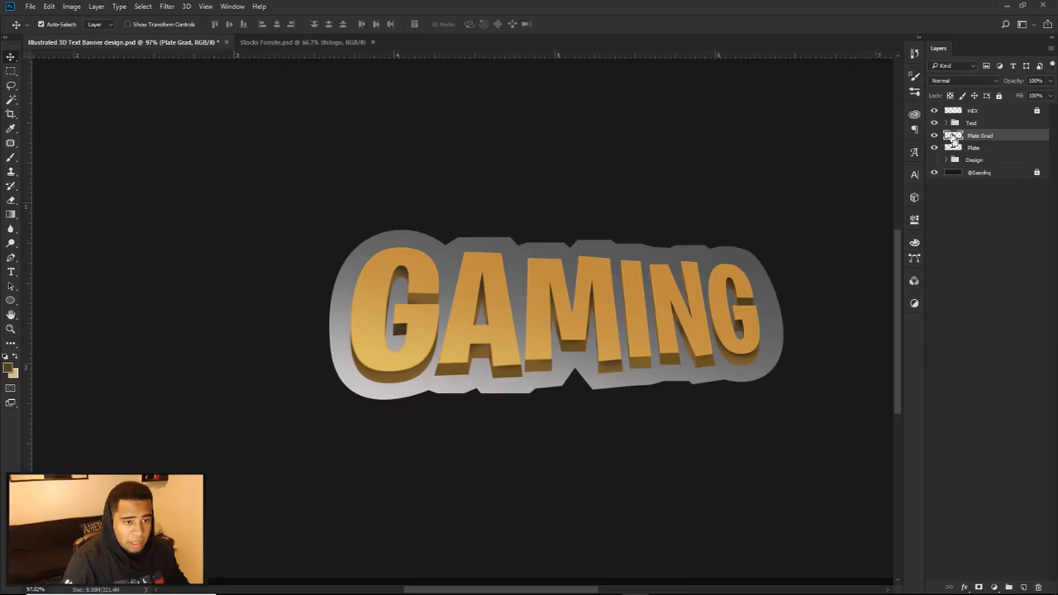
Step: Load the Plate Grad shape as a selection and contract it by 10 pixels
ctrl+click(953, 137)
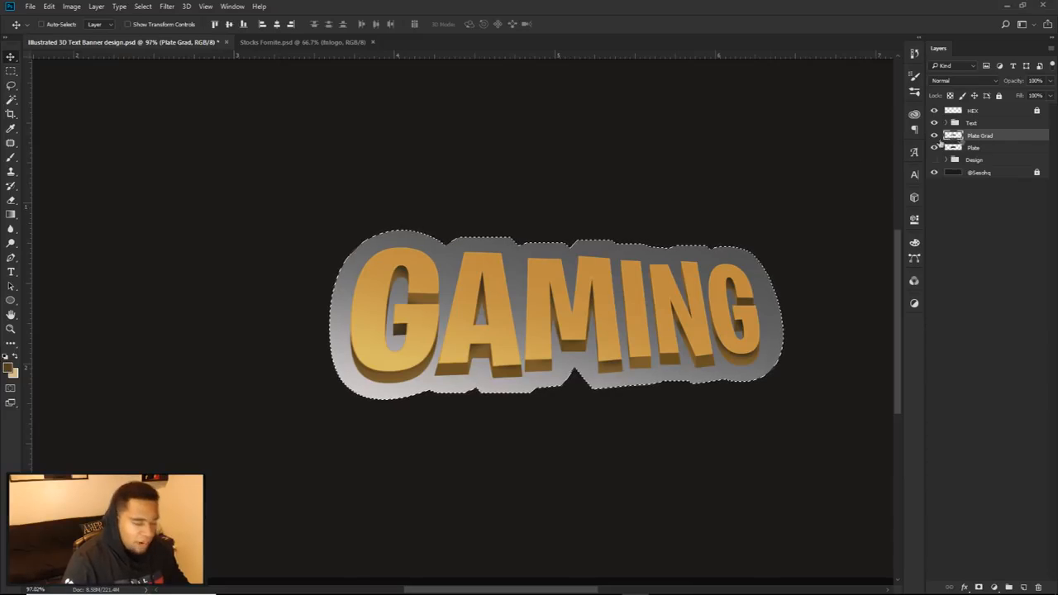
click(143, 5)
mouse_move(170, 147)
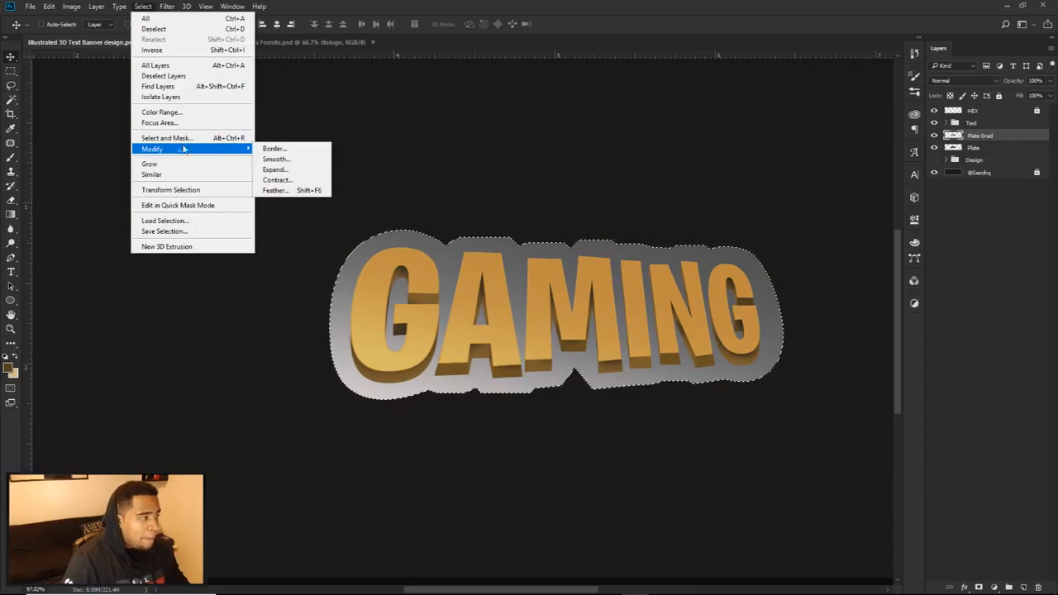
click(300, 181)
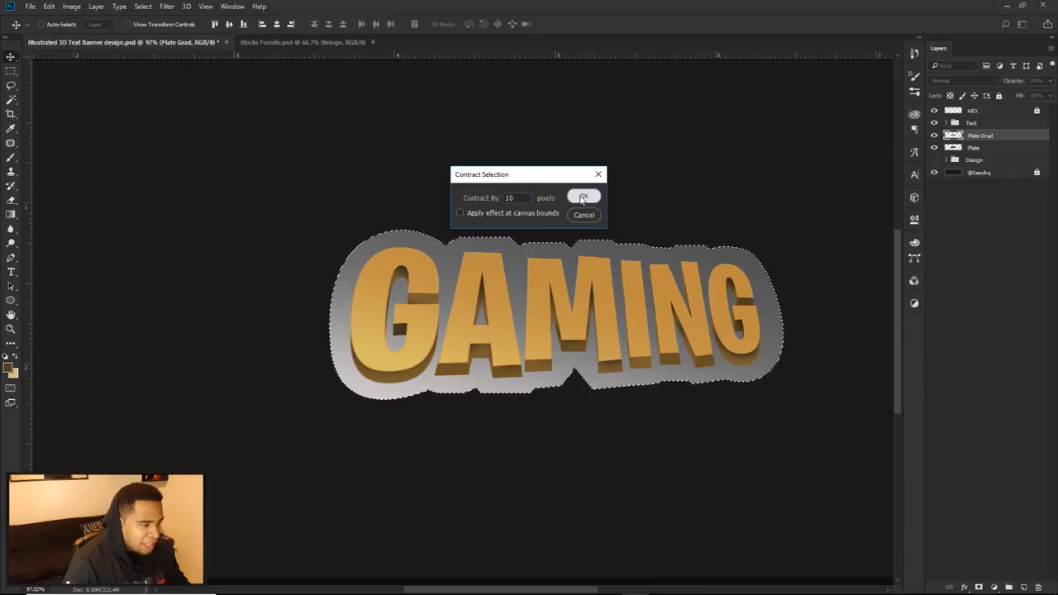
click(579, 200)
scroll(551, 248, up, 5)
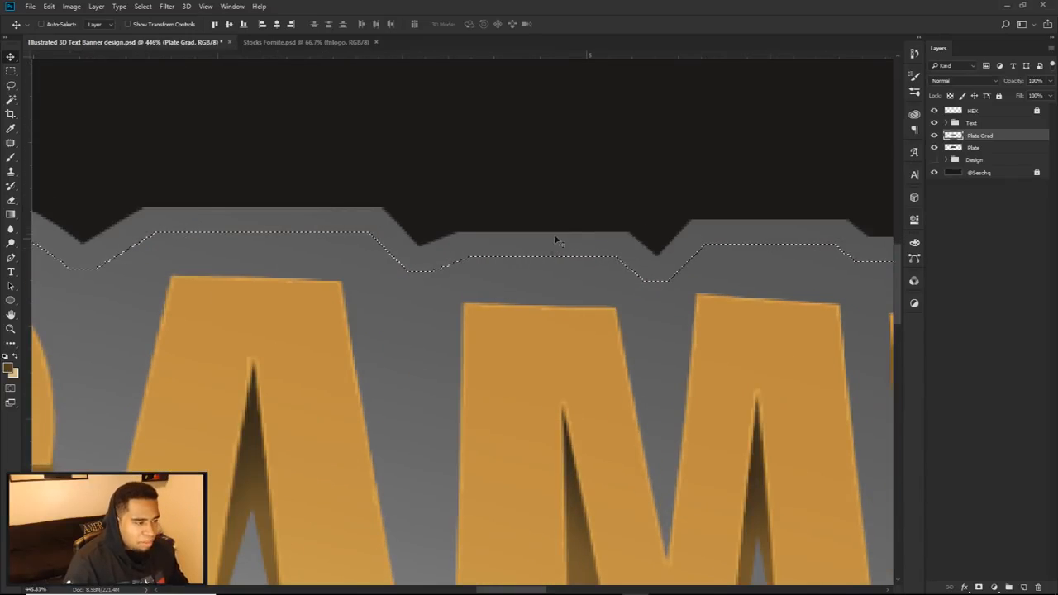
scroll(561, 237, down, 4)
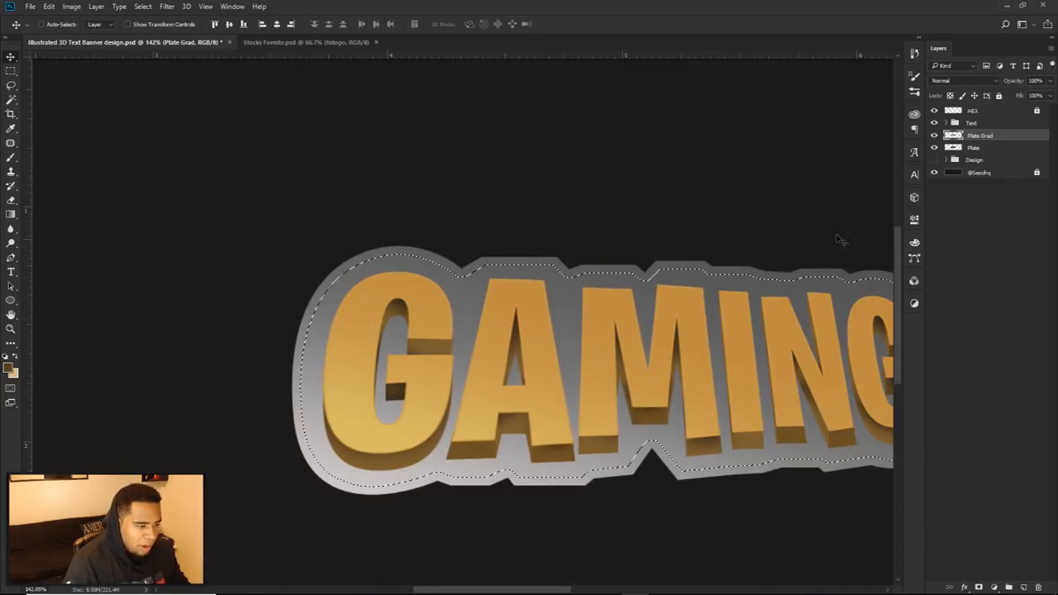
Step: Delete the selected interior of Plate Grad so only a gradient rim remains, and clear the selection
key(Delete)
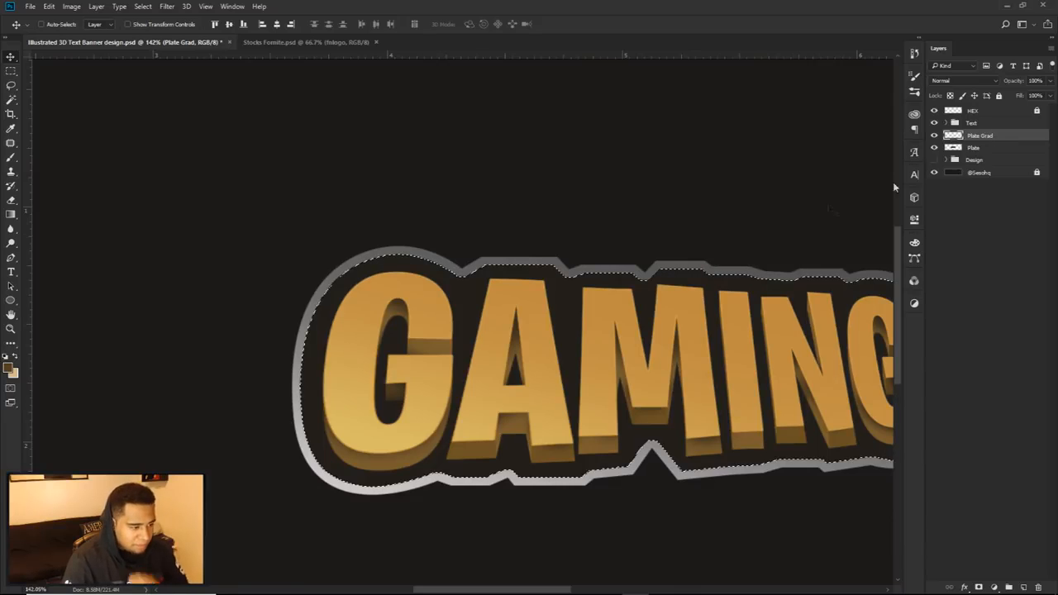
key(ctrl+d)
scroll(586, 341, down, 3)
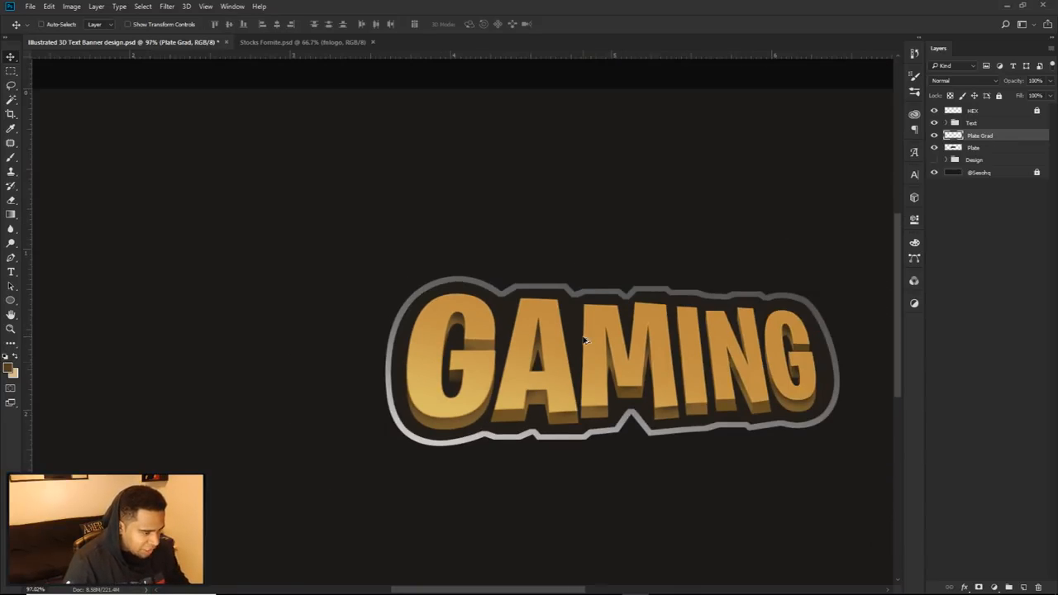
scroll(559, 361, down, 1)
scroll(560, 361, up, 3)
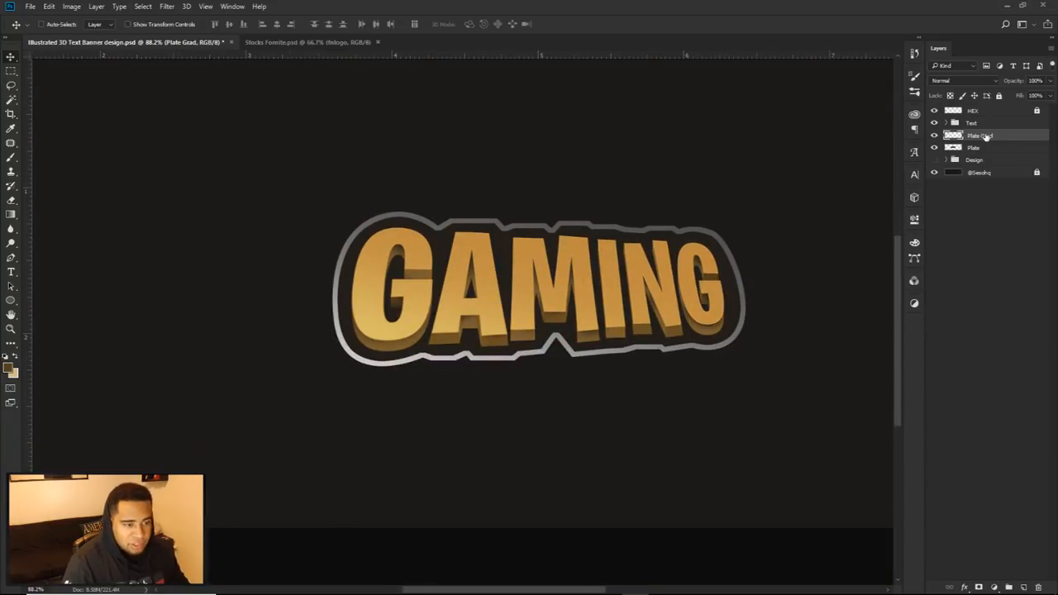
Step: Duplicate Plate Grad beneath the Plate layer and shift the copy straight down to form a lower edge
drag(990, 137, 998, 154)
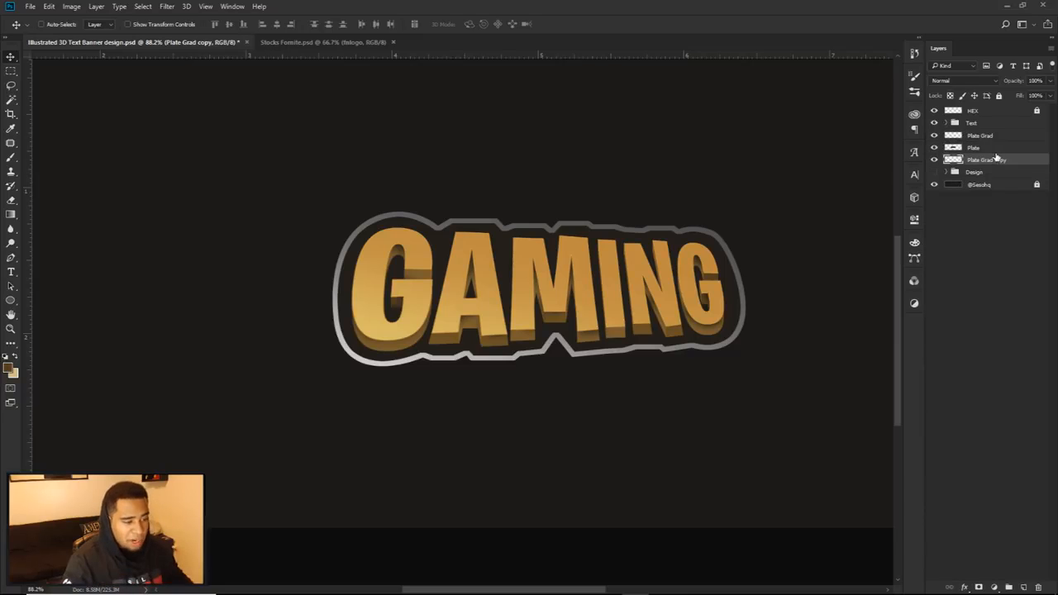
key(shift+Down)
key(shift+Down)
key(shift+Down)
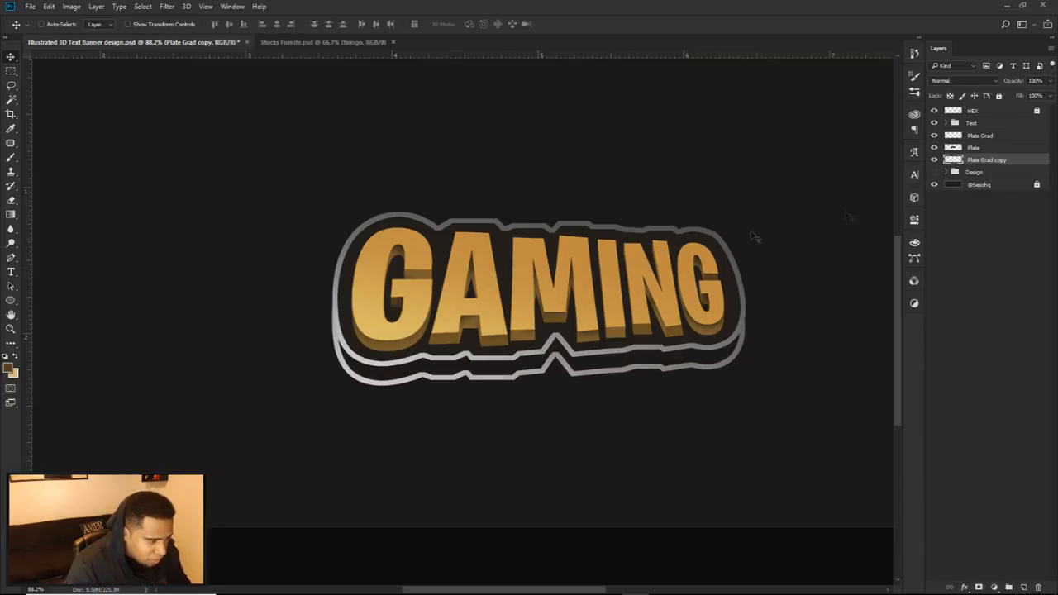
Step: Select the empty interior of the Plate Grad copy with the Magic Wand, fill it with the brown foreground color, and deselect
ctrl+click(953, 159)
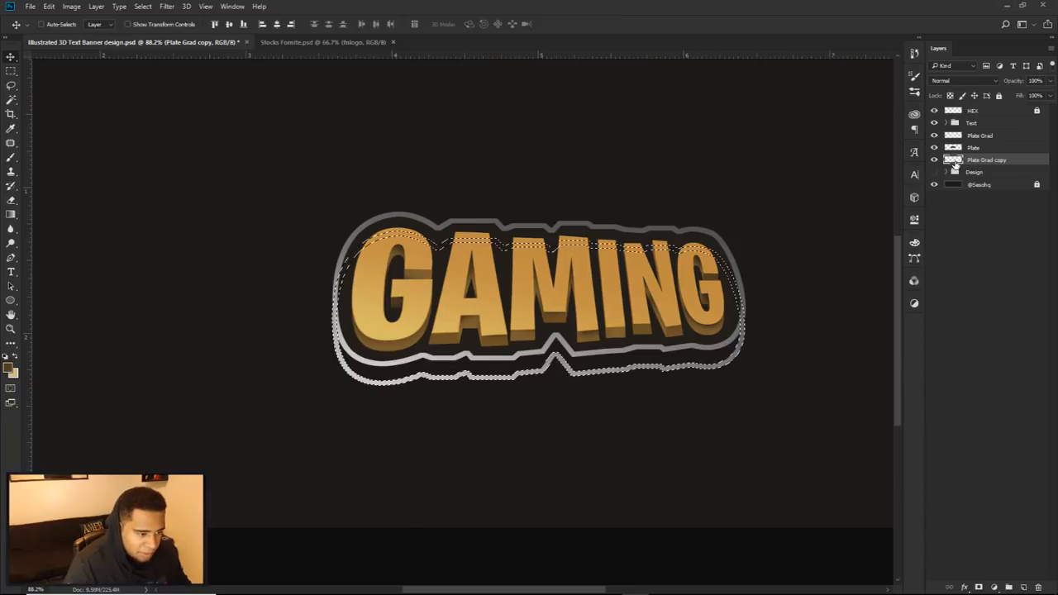
key(ctrl+d)
key(w)
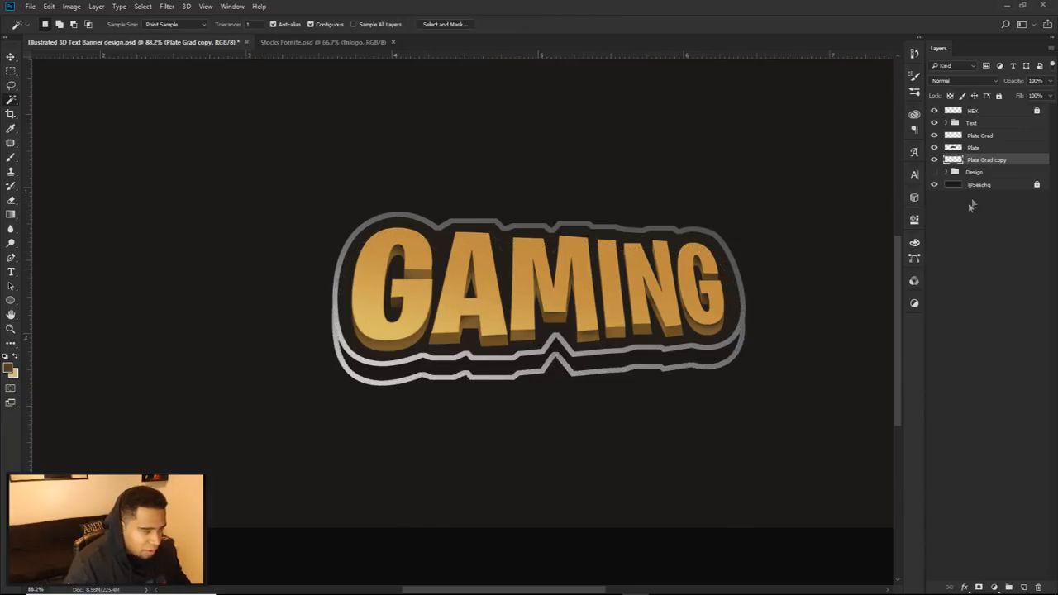
click(628, 357)
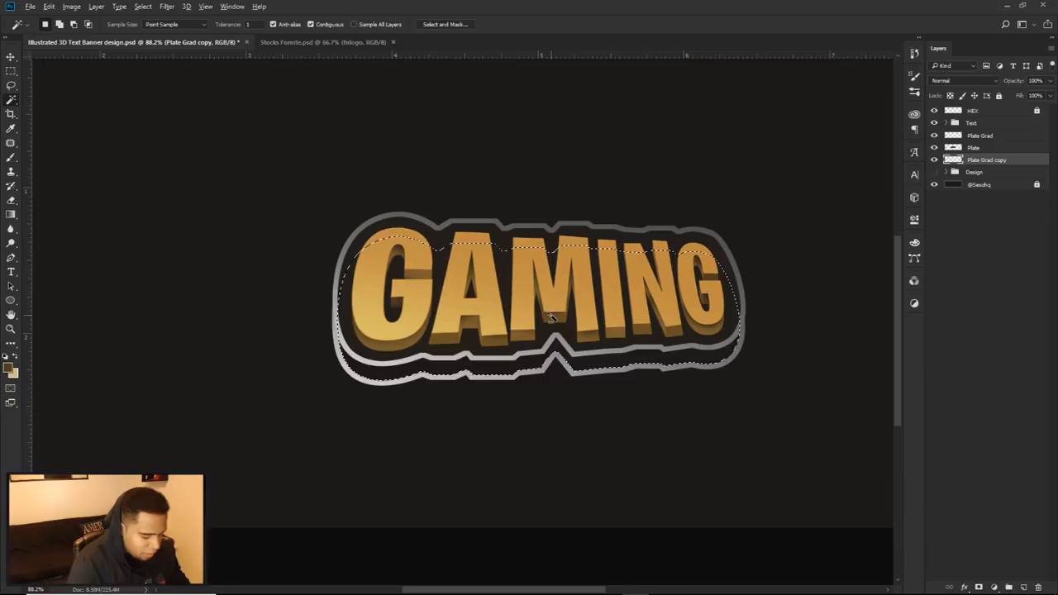
key(alt+BackSpace)
key(ctrl+d)
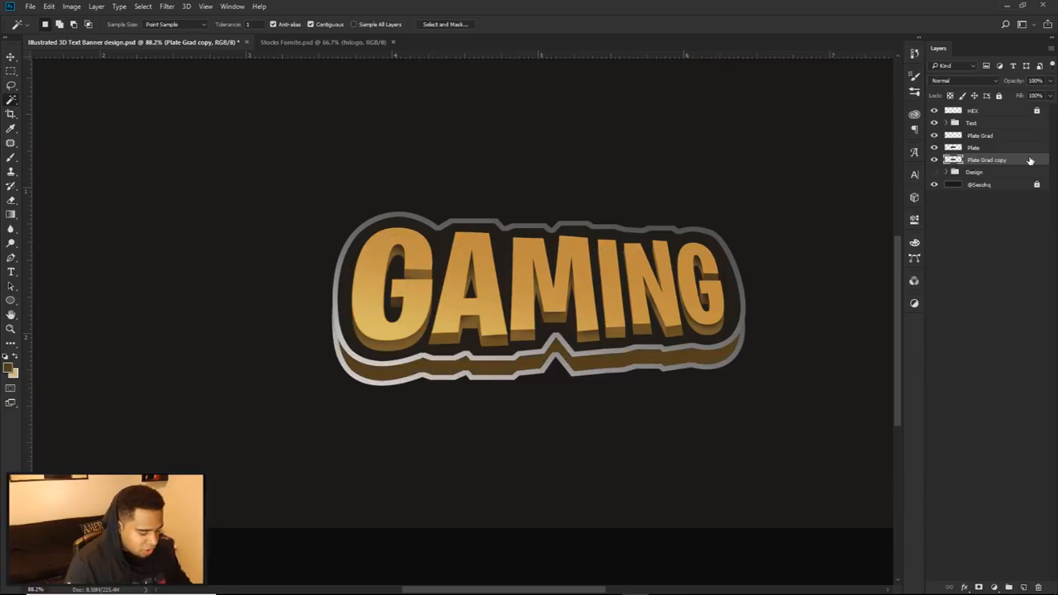
Step: Darken the Plate Grad copy to solid black by lowering its lightness with Hue/Saturation
key(ctrl+u)
drag(708, 504, 570, 509)
click(803, 398)
Step: Try a black (000000) Color Overlay on the Plate Grad copy layer
scroll(466, 378, up, 4)
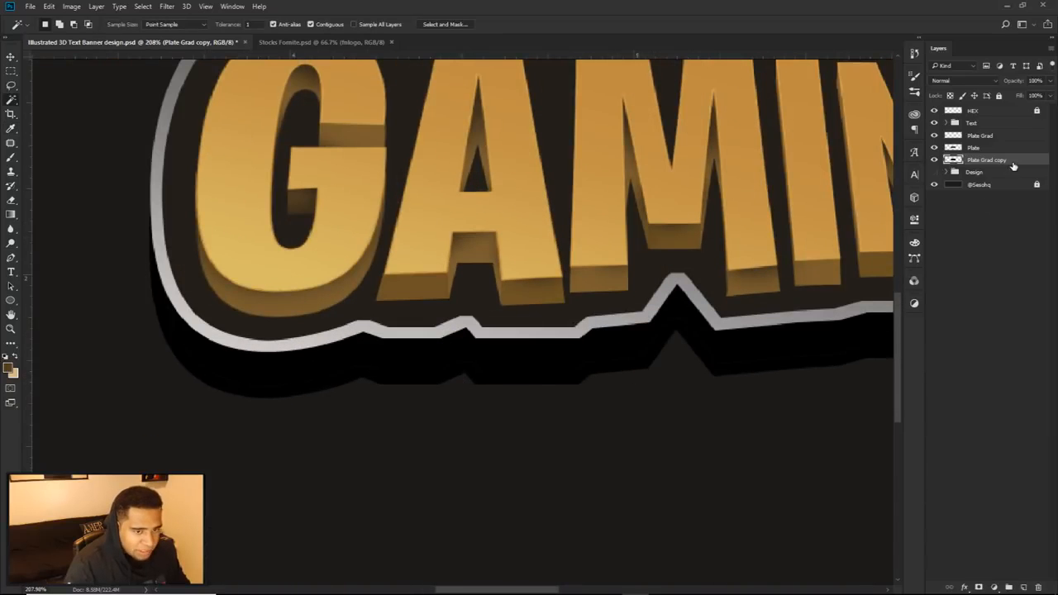
double_click(1019, 165)
click(626, 491)
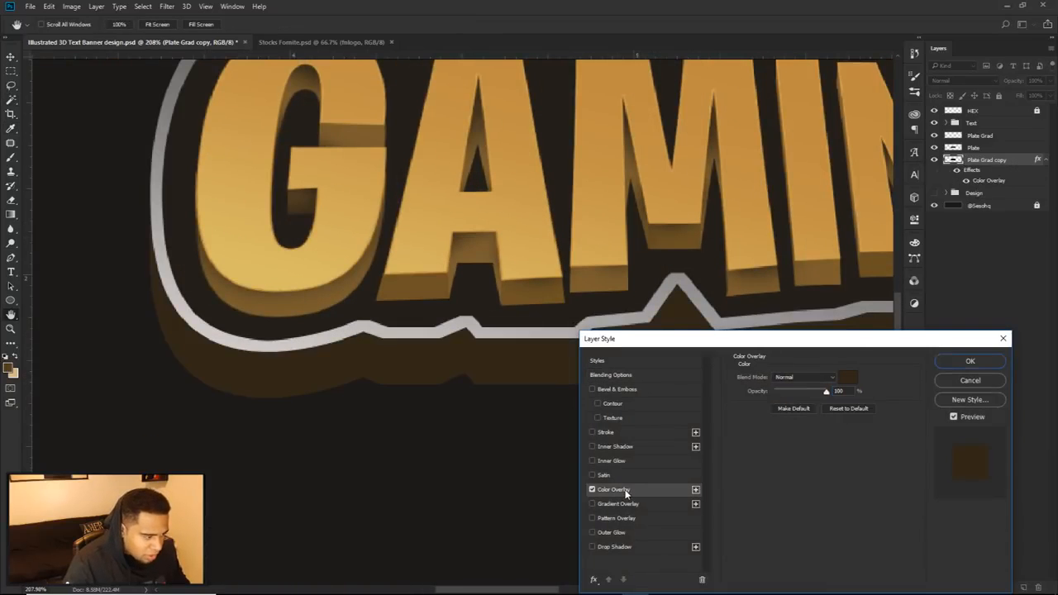
click(847, 378)
click(700, 422)
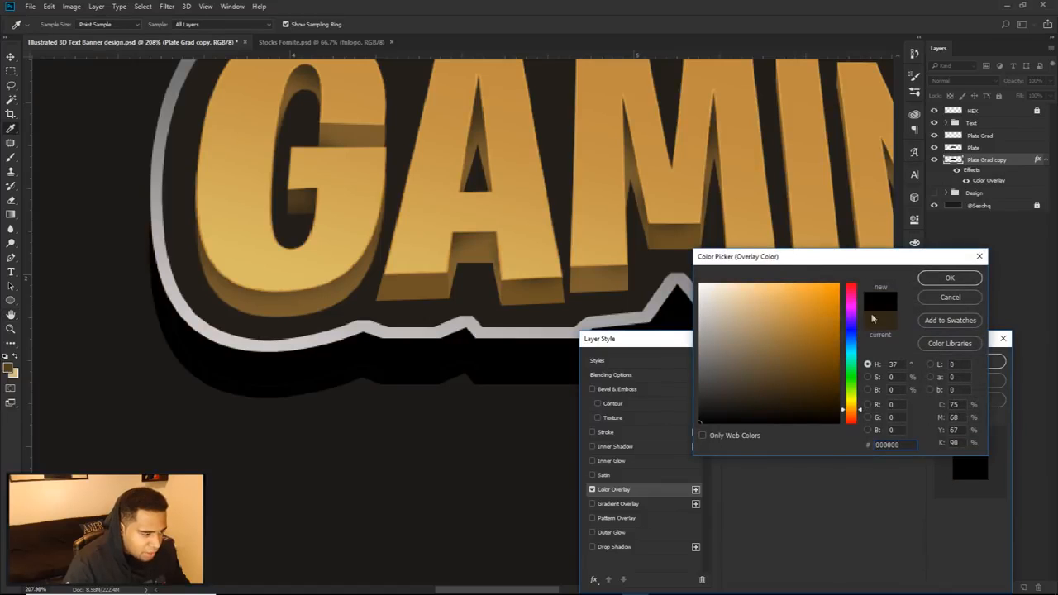
click(949, 279)
click(970, 363)
key(ctrl+0)
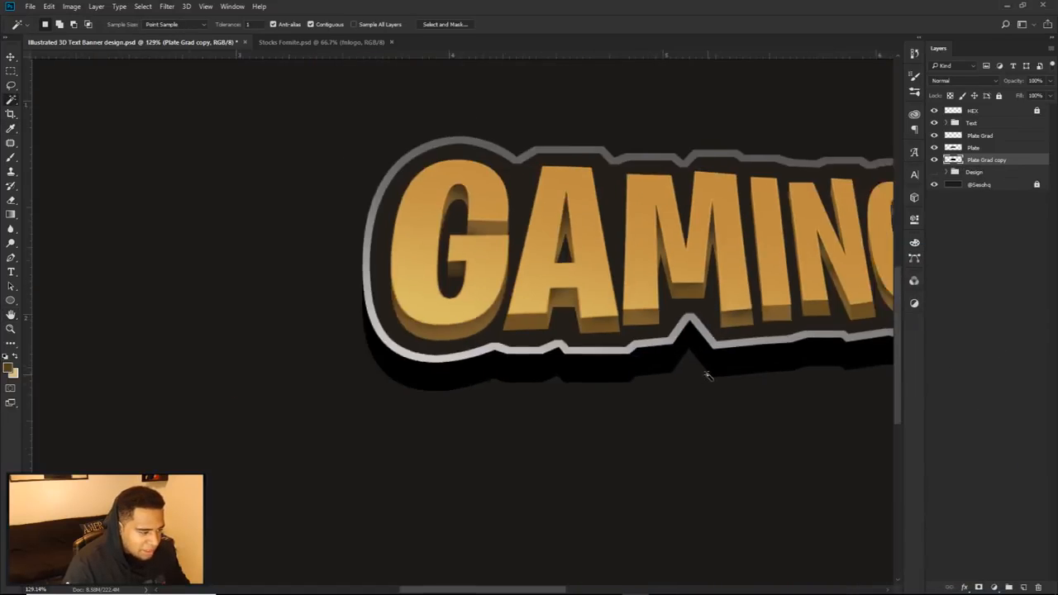
Step: Undo the black Color Overlay on the Plate Grad copy layer and delete that layer
scroll(694, 371, up, 5)
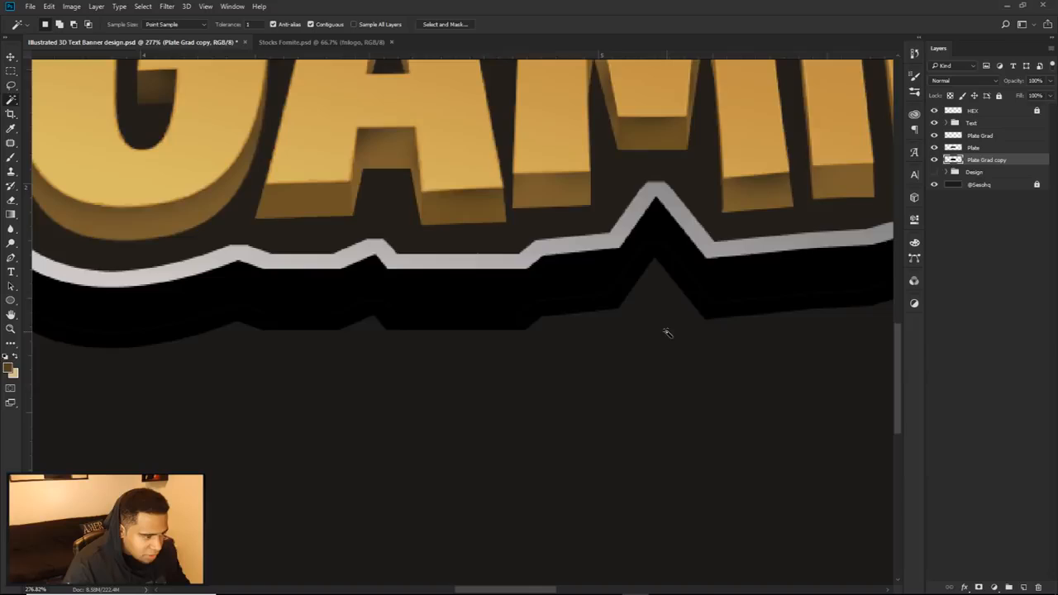
key(ctrl+alt+z)
key(ctrl+alt+z)
key(Delete)
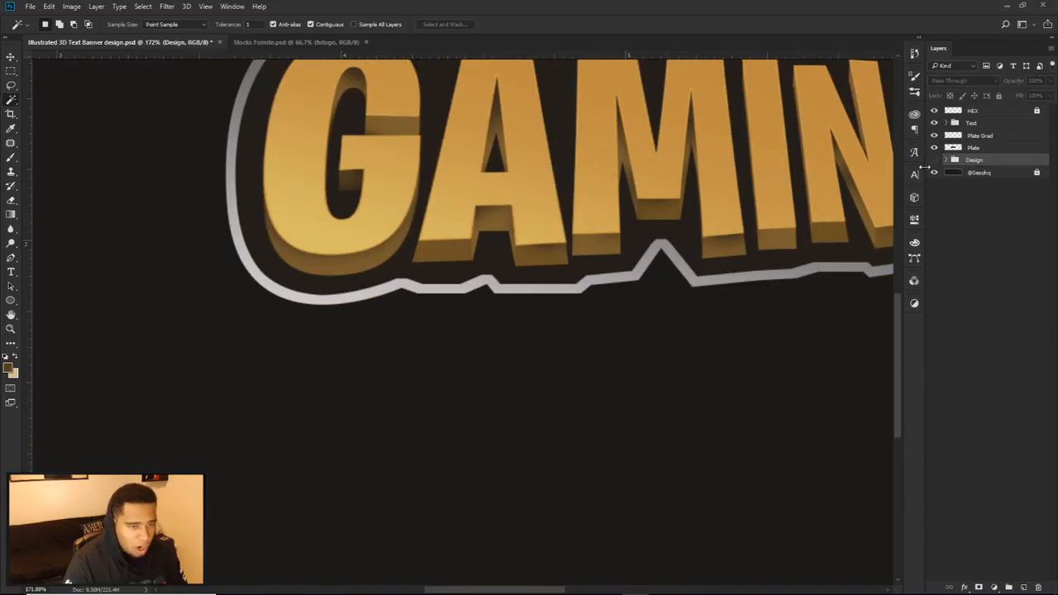
Step: Duplicate the Plate layer, shift the copy slightly down to form a lower edge, and place it beneath Plate in the layer order
click(972, 147)
key(v)
scroll(755, 217, down, 2)
drag(692, 250, 690, 233)
key(ctrl+j)
drag(762, 248, 702, 258)
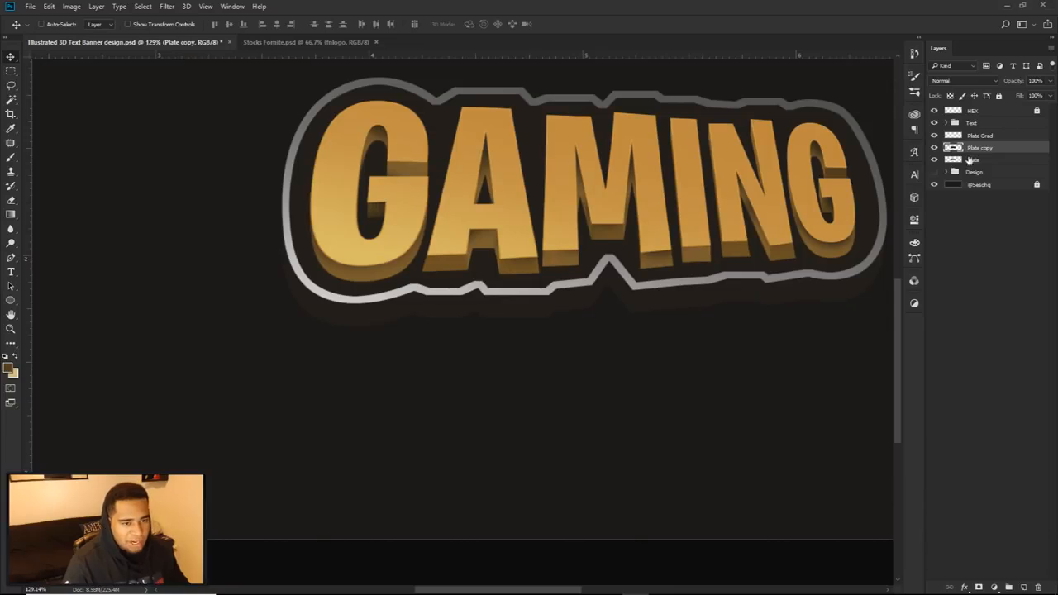
drag(984, 156, 979, 162)
Step: Rename the Plate copy layer as Drop Plate
double_click(980, 160)
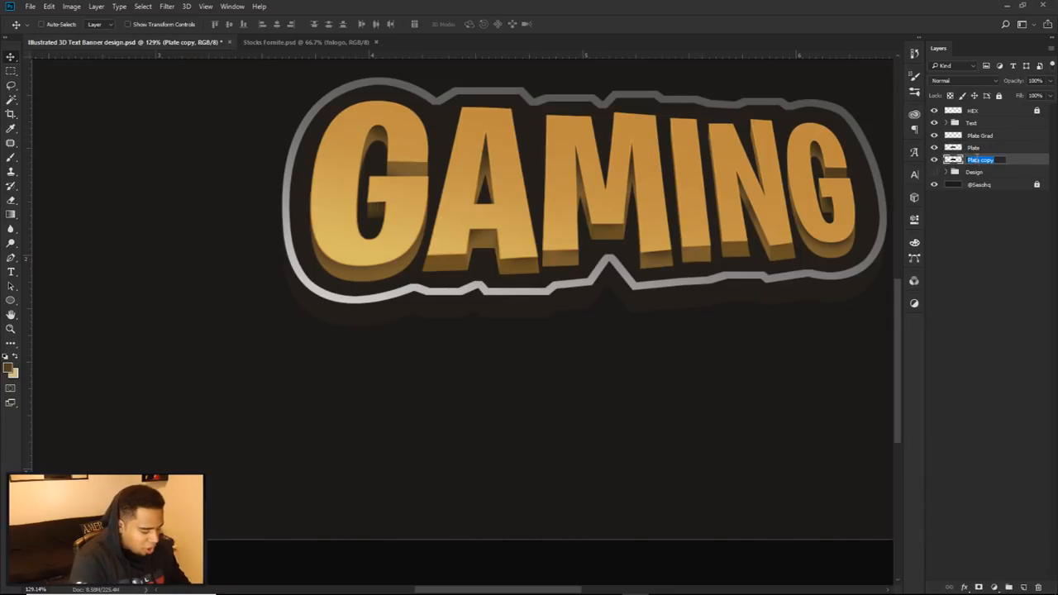
text(Dro)
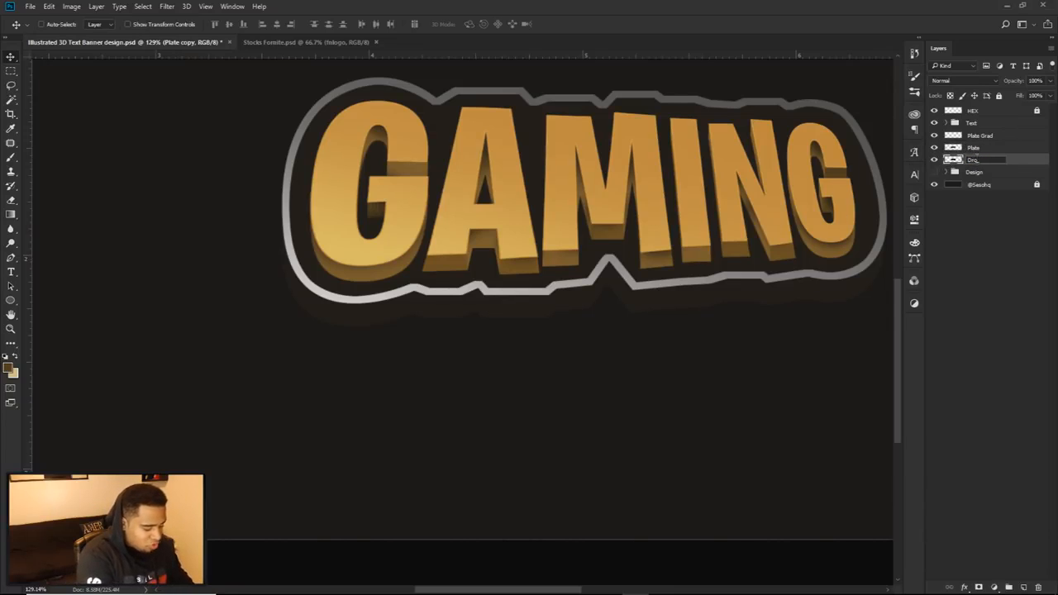
text(p Pla)
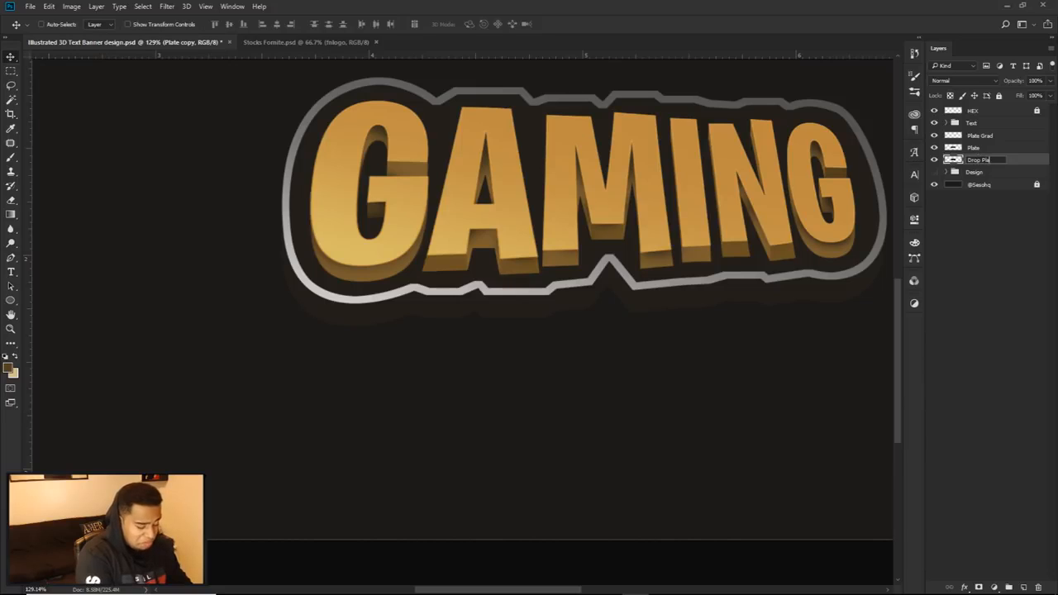
text(te)
key(Return)
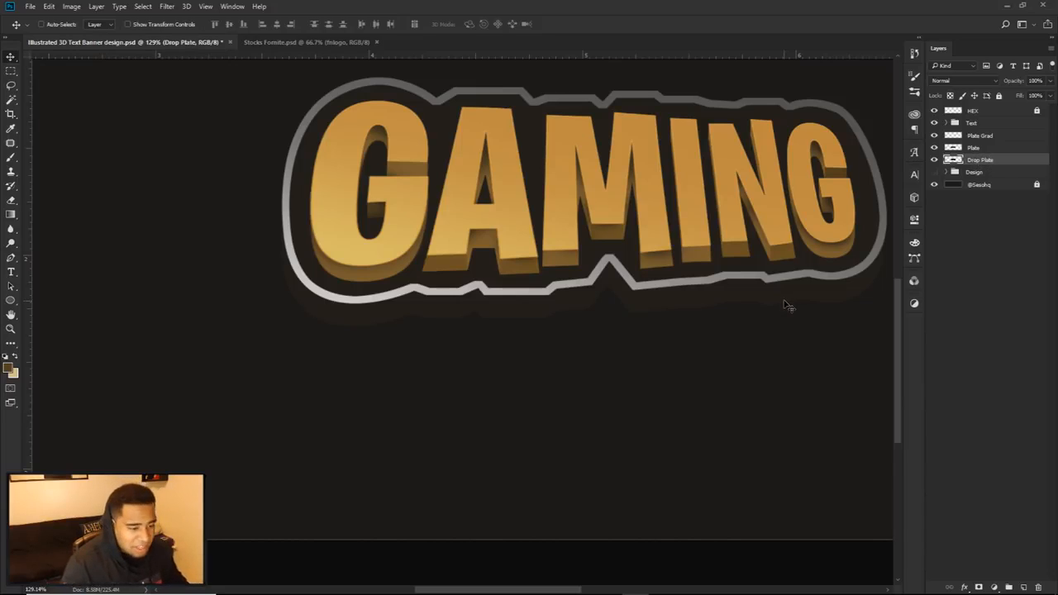
Step: Darken the Drop Plate layer with Hue/Saturation by lowering its lightness to about -40
key(ctrl+u)
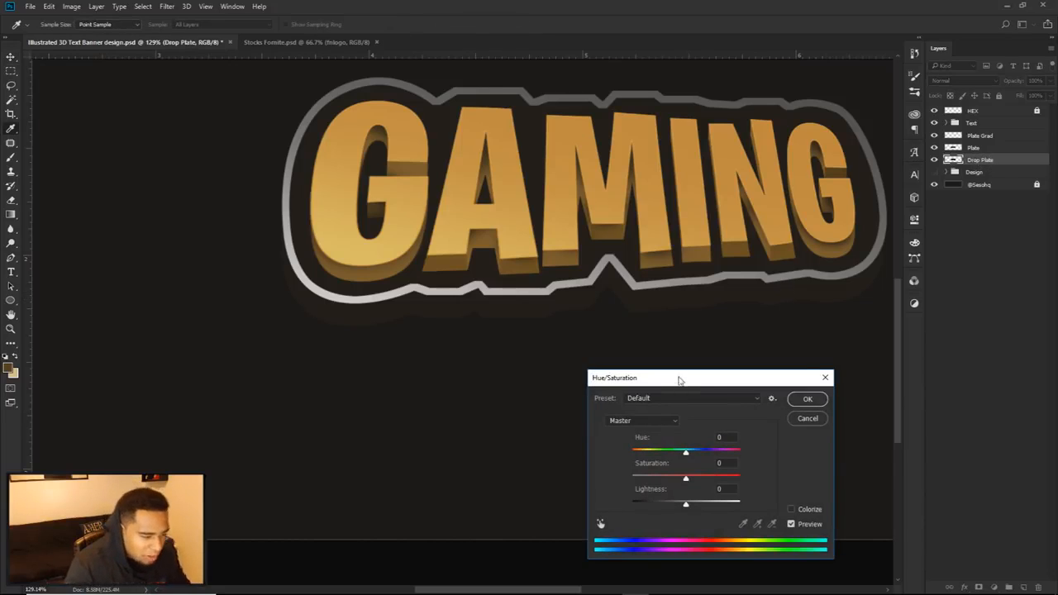
drag(680, 379, 649, 324)
drag(652, 451, 638, 451)
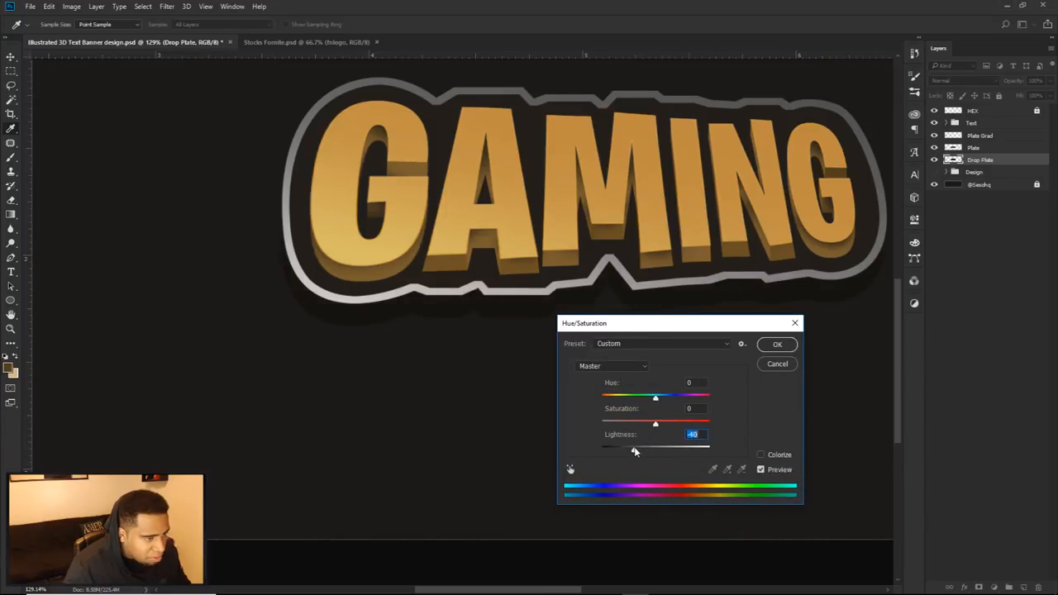
click(774, 345)
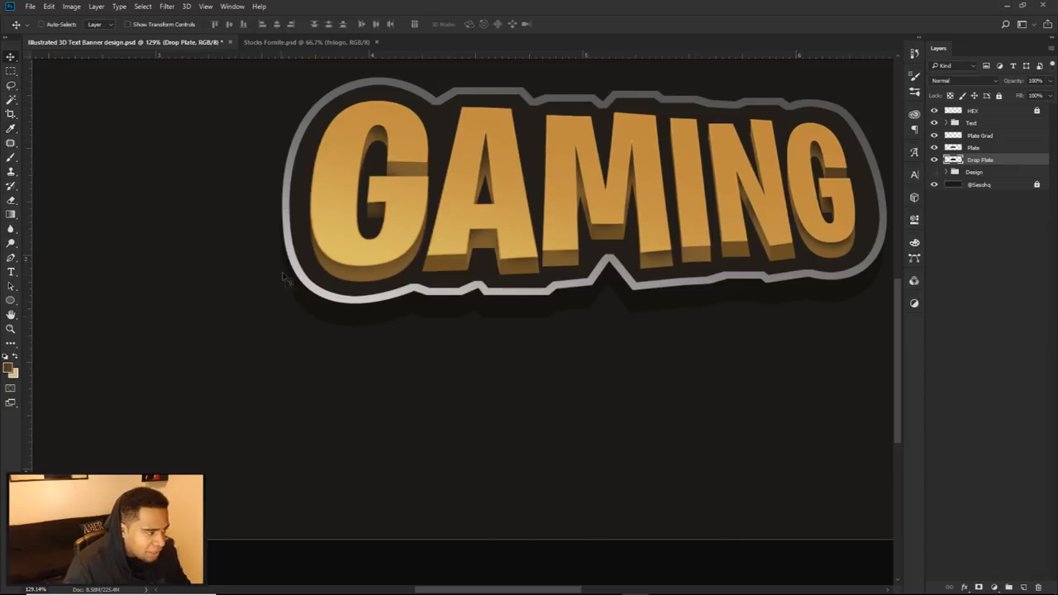
Step: Group the Text group with the Plate Grad, Plate and Drop Plate layers
key(ctrl+0)
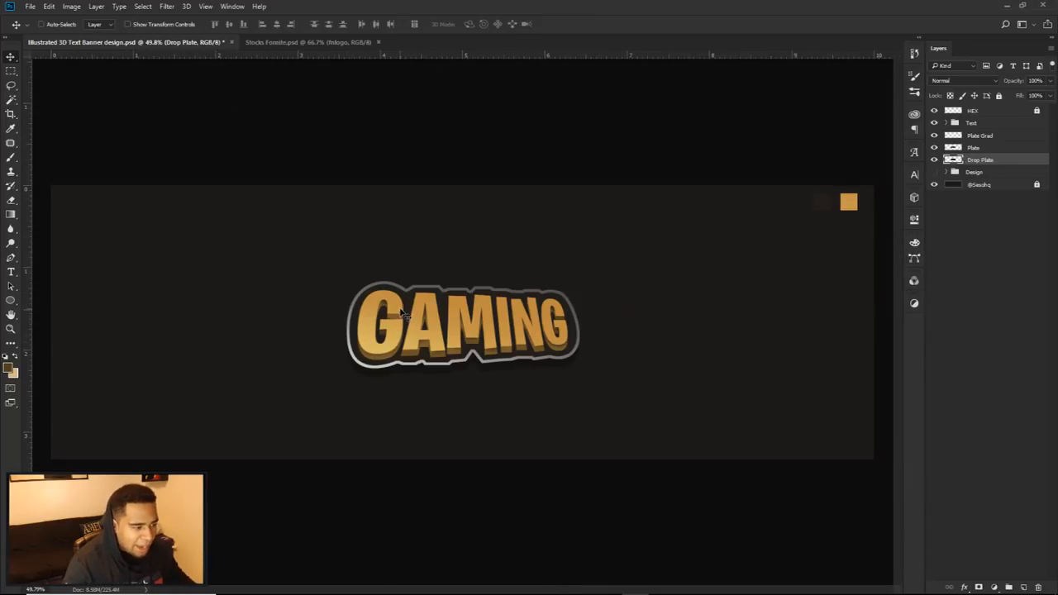
shift+click(989, 123)
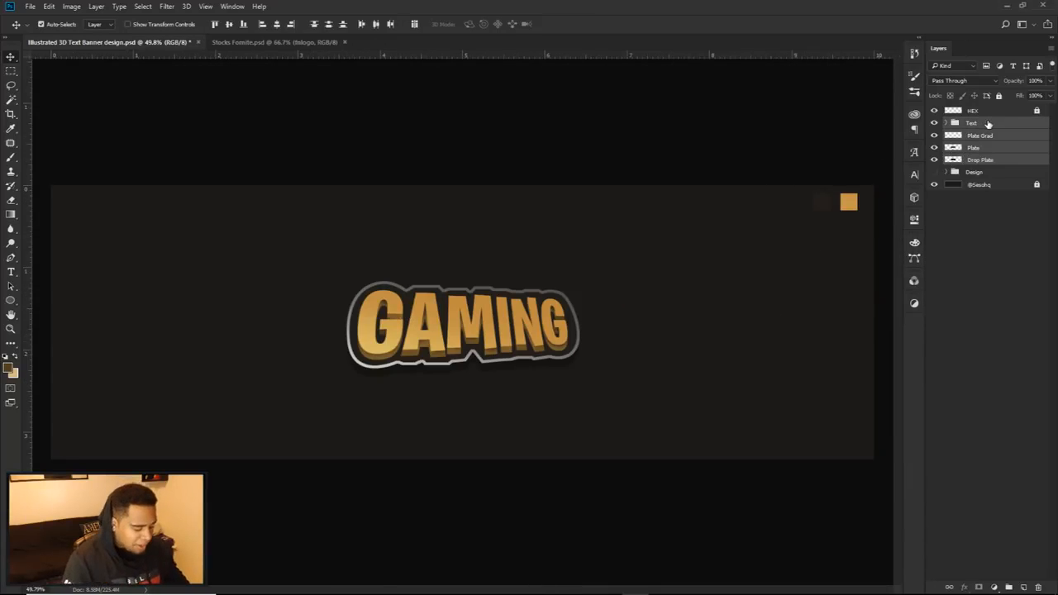
key(ctrl+g)
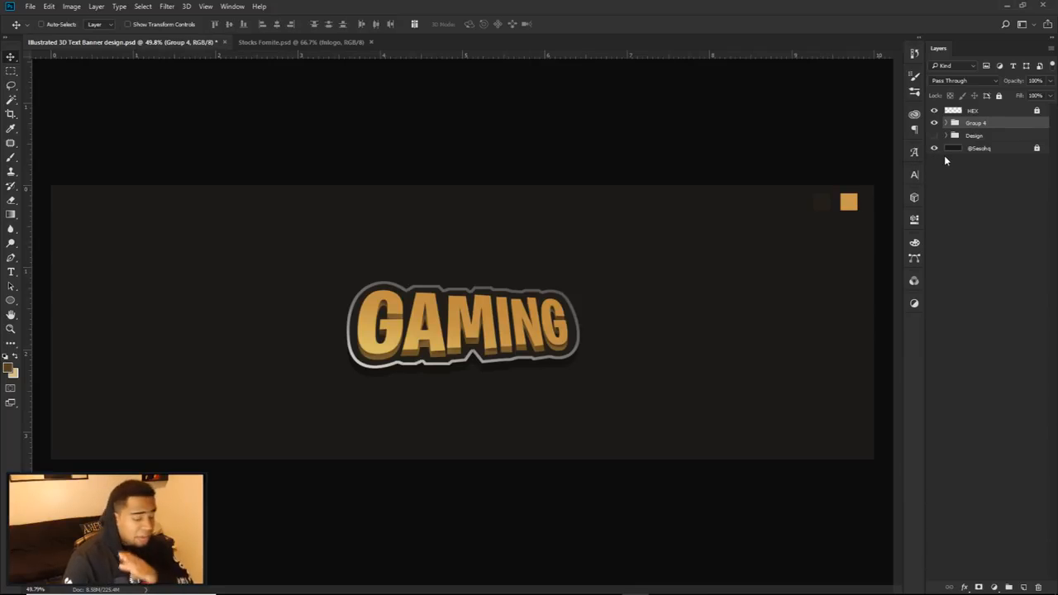
Step: Add a new layer above the lettering group and clip it to the group
click(1022, 587)
right_click(989, 118)
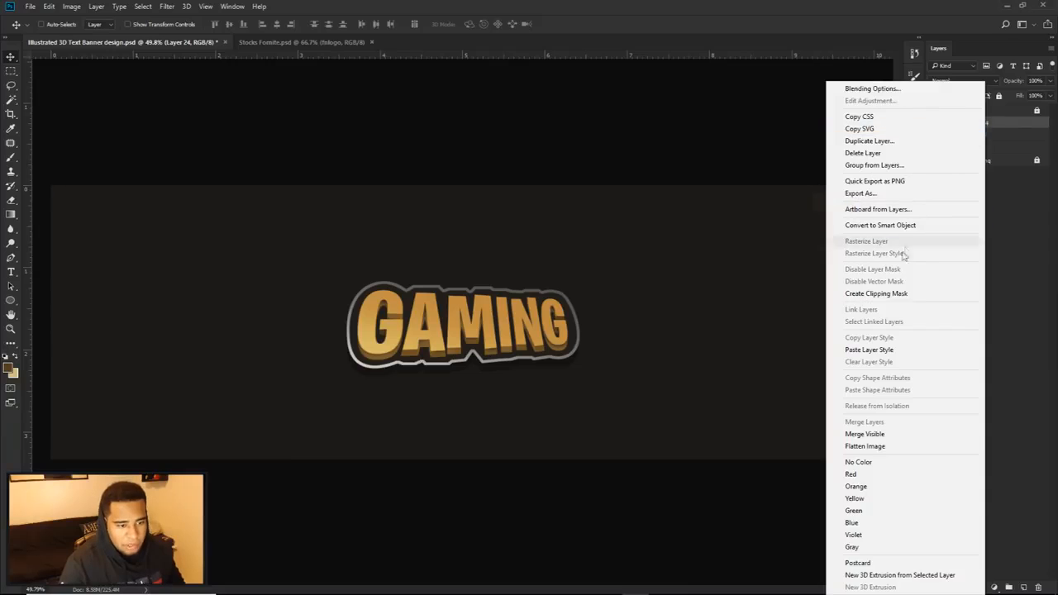
click(890, 294)
Step: Paint soft orange glow spots over the GAMING lettering and plate on the clipped layer with a large soft brush
key(b)
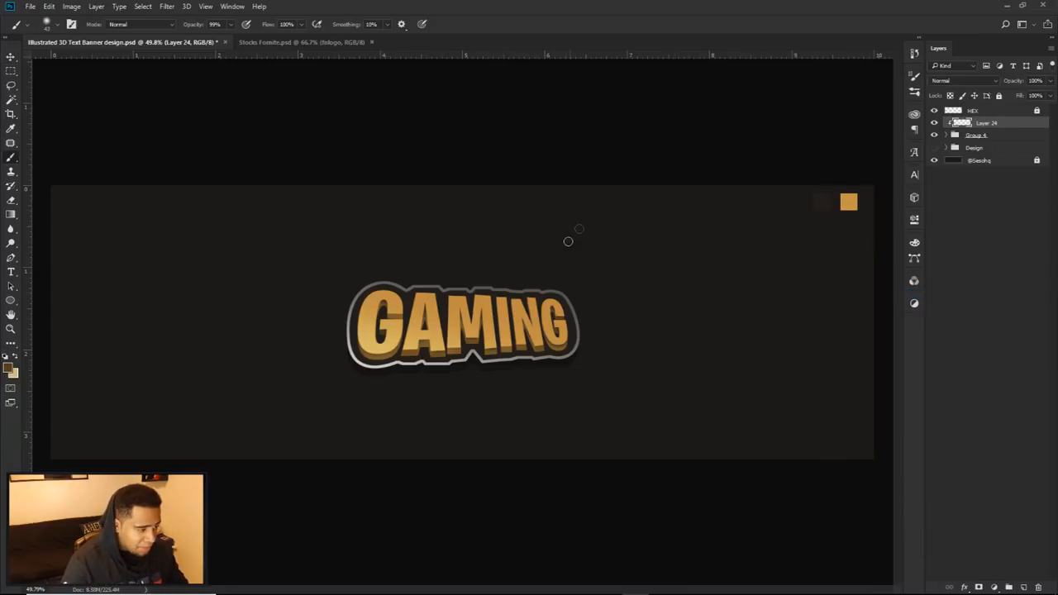
scroll(484, 312, up, 3)
mouse_move(483, 315)
mouse_down()
mouse_move(529, 317)
mouse_move(496, 336)
mouse_move(499, 308)
mouse_move(501, 351)
mouse_move(486, 351)
mouse_move(500, 319)
mouse_move(501, 332)
mouse_up()
click(566, 273)
drag(494, 383, 507, 392)
click(419, 428)
drag(306, 336, 286, 335)
click(276, 318)
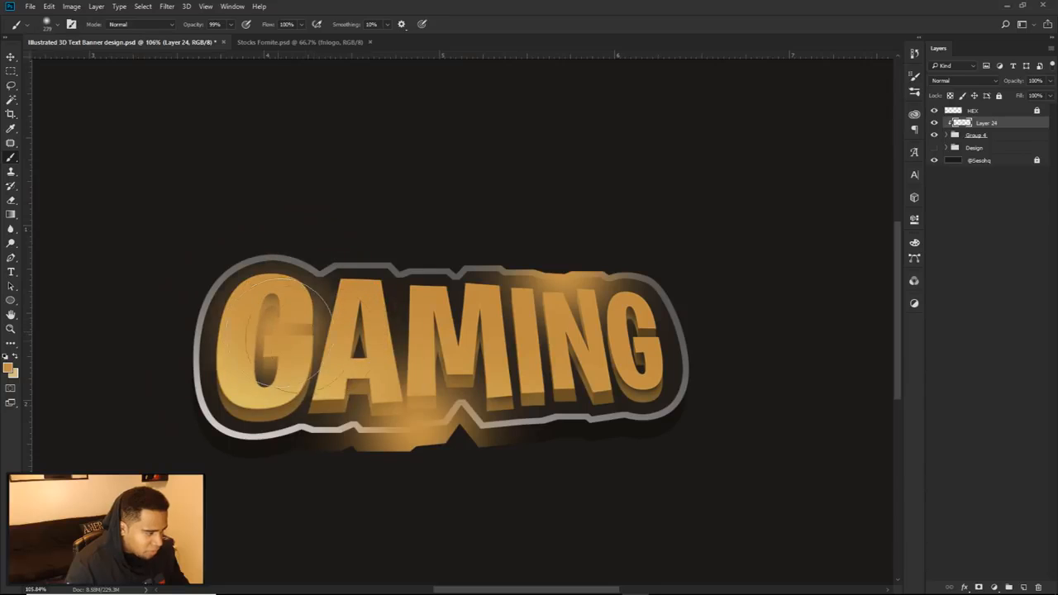
click(645, 384)
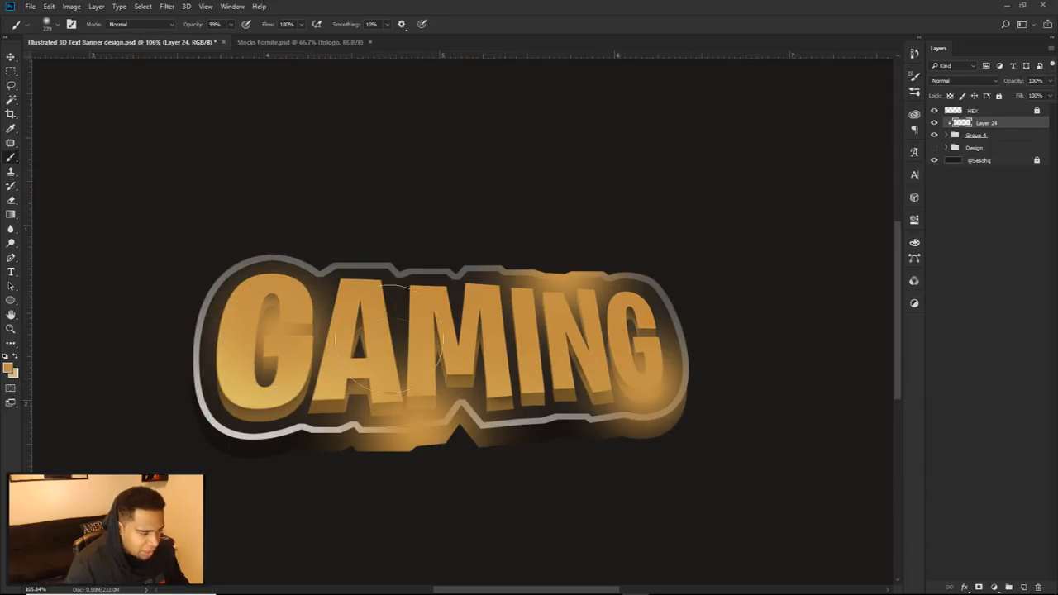
Step: Set the glow layer's blend mode to Linear Dodge (Add) and its opacity to 45%
click(950, 82)
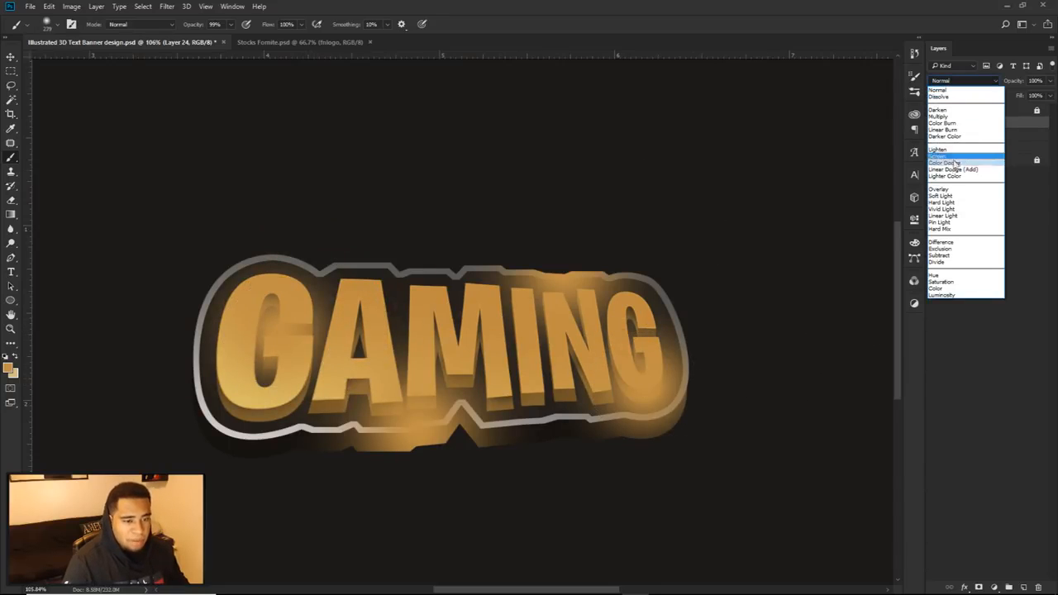
click(951, 167)
click(1050, 81)
drag(1049, 97, 1029, 98)
Step: Erase excess glow around the plate's rim and between the letters with a large soft eraser
key(e)
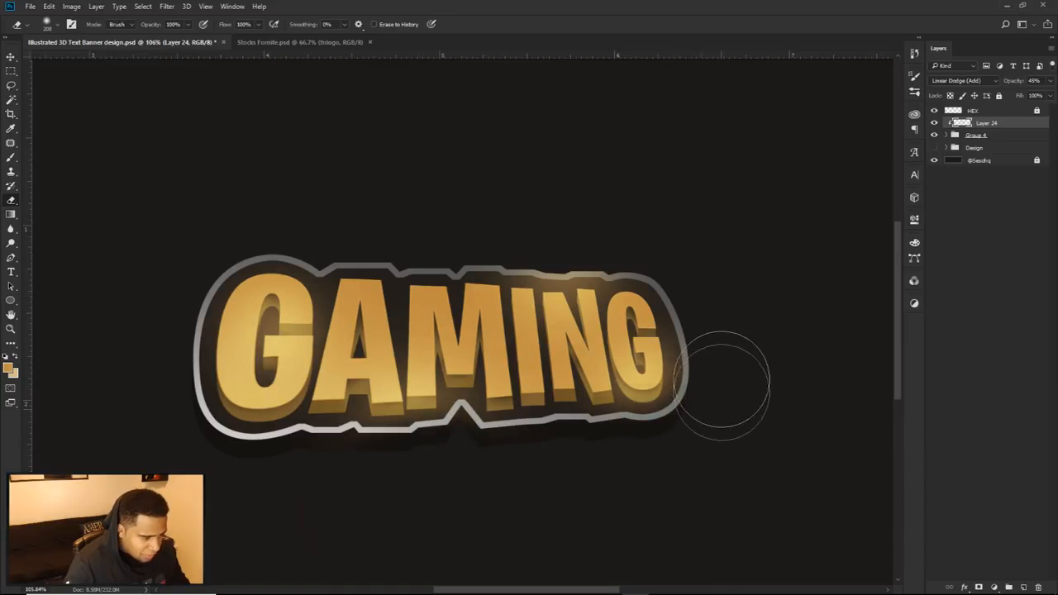
drag(635, 221, 527, 220)
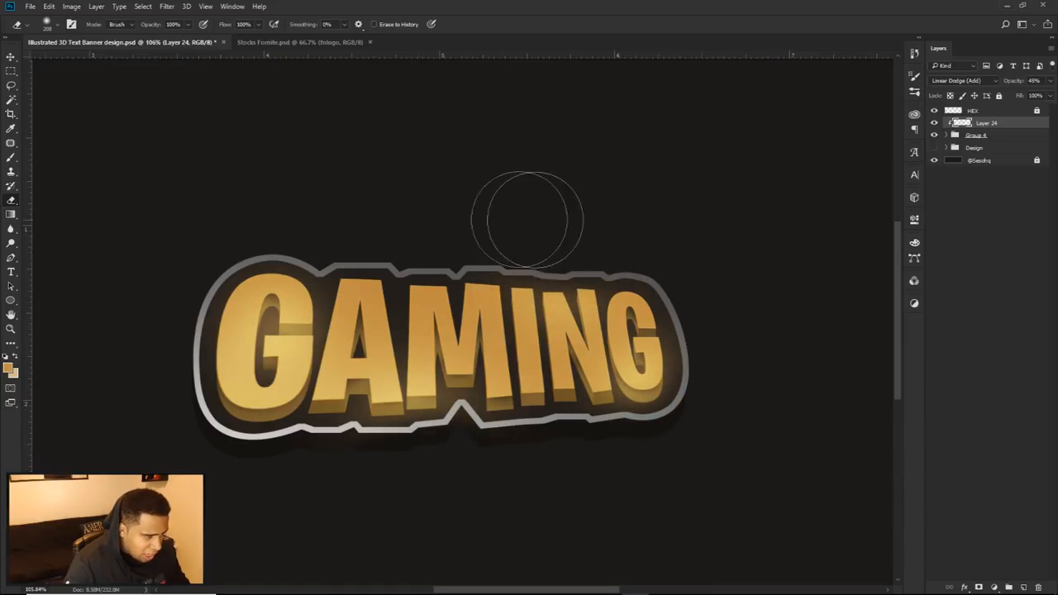
drag(322, 364, 314, 363)
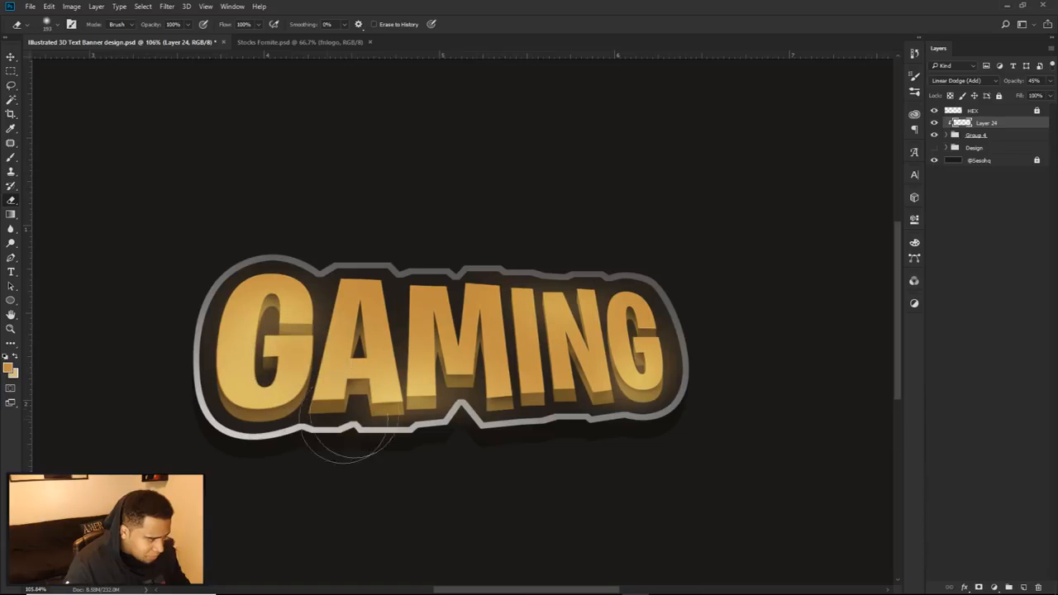
scroll(546, 475, down, 3)
drag(513, 503, 576, 402)
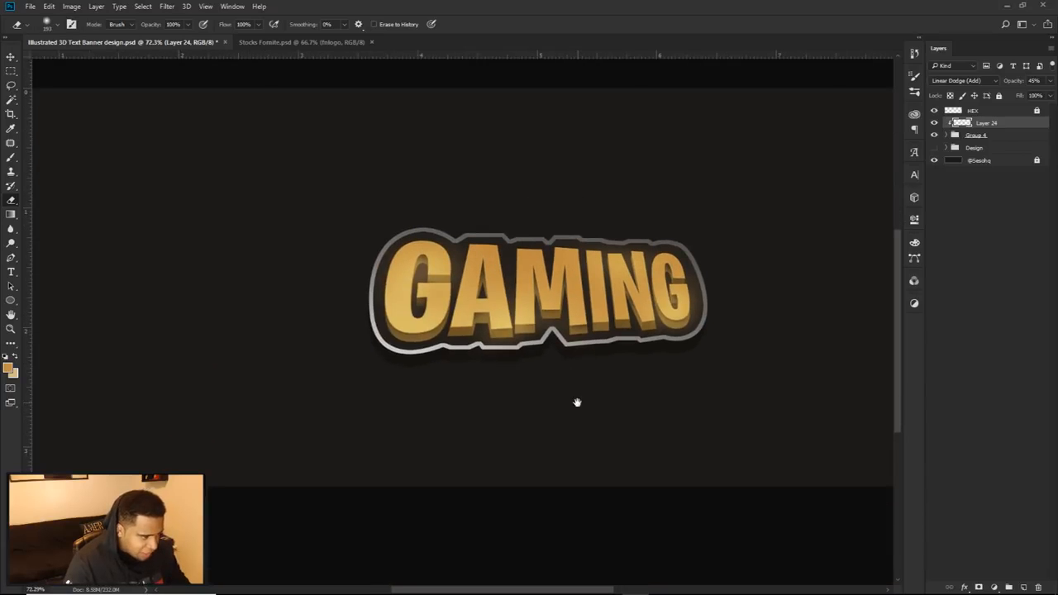
scroll(590, 350, up, 5)
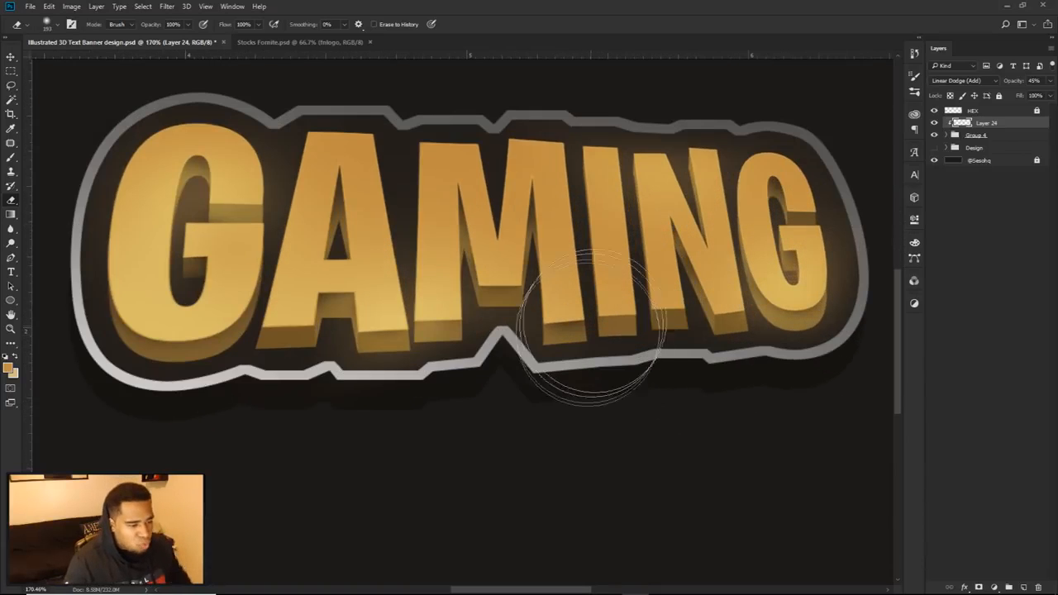
Step: Add a Pattern Overlay with the diagonal line pattern to the Plate layer inside the group
click(948, 135)
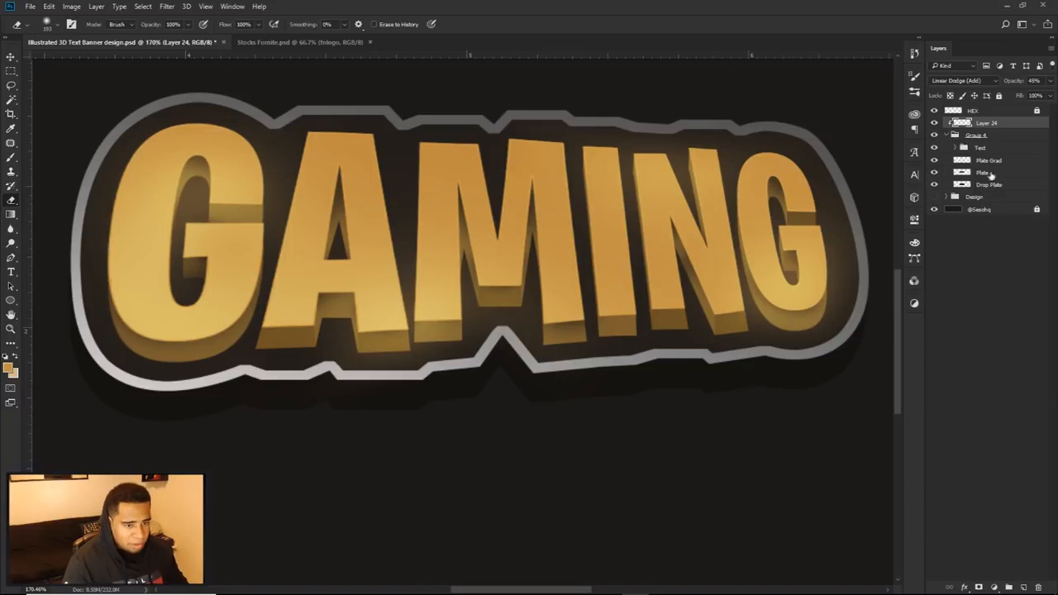
double_click(1000, 172)
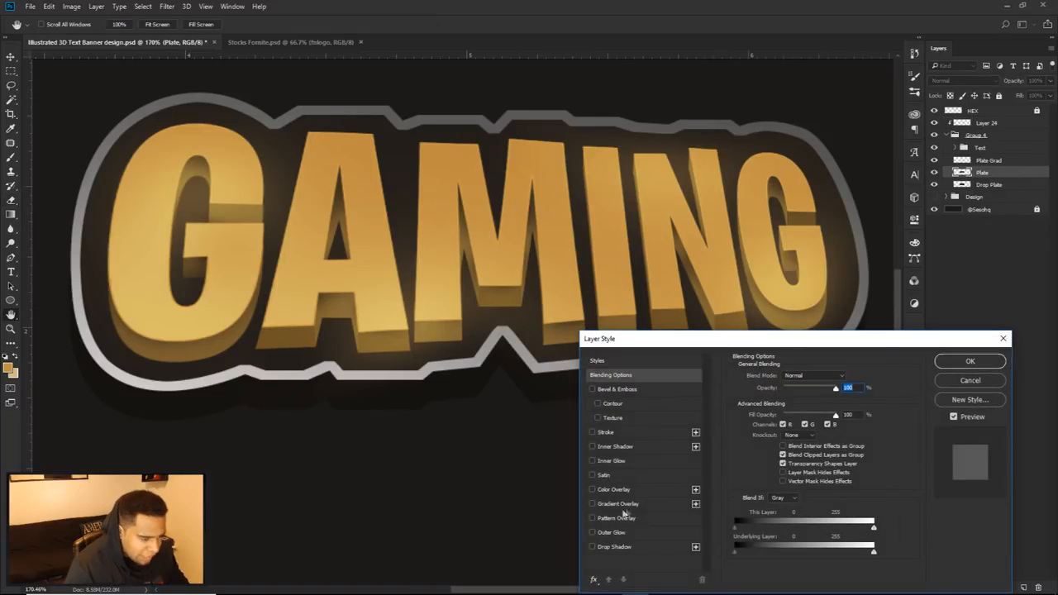
click(613, 519)
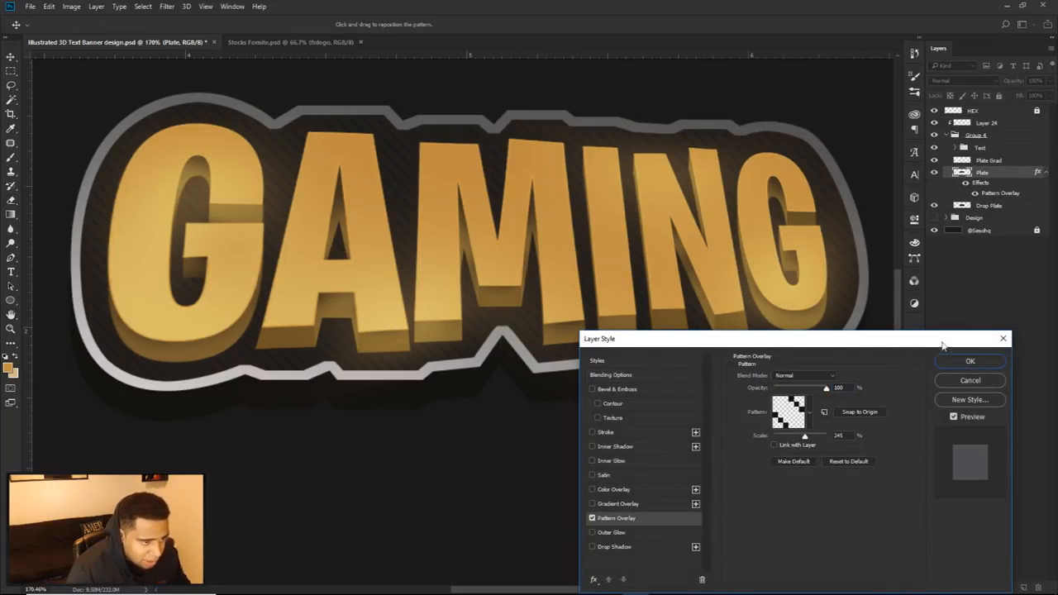
click(965, 361)
scroll(777, 347, down, 6)
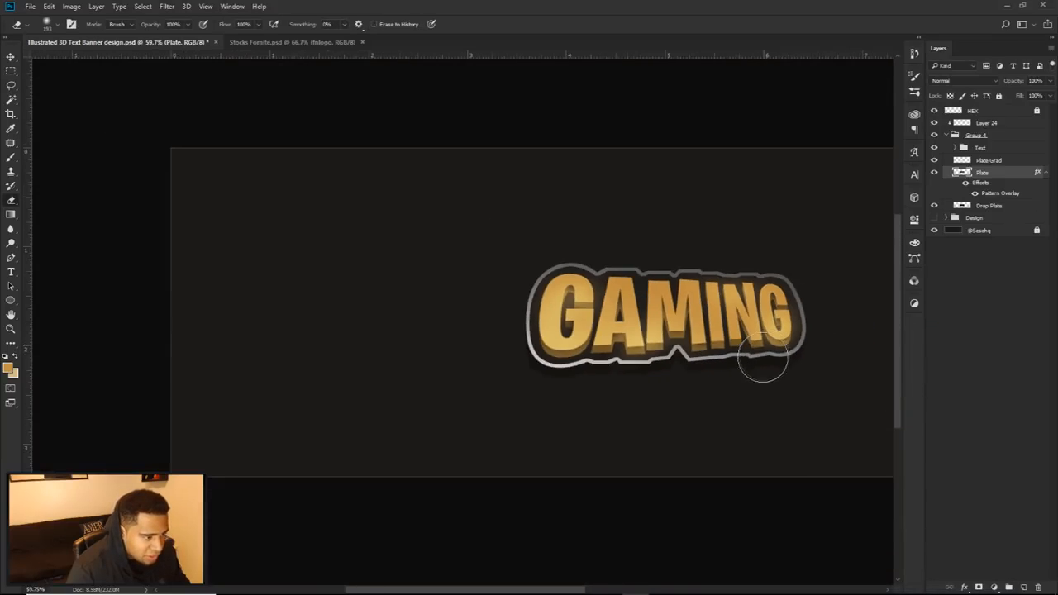
scroll(764, 360, down, 1)
key(v)
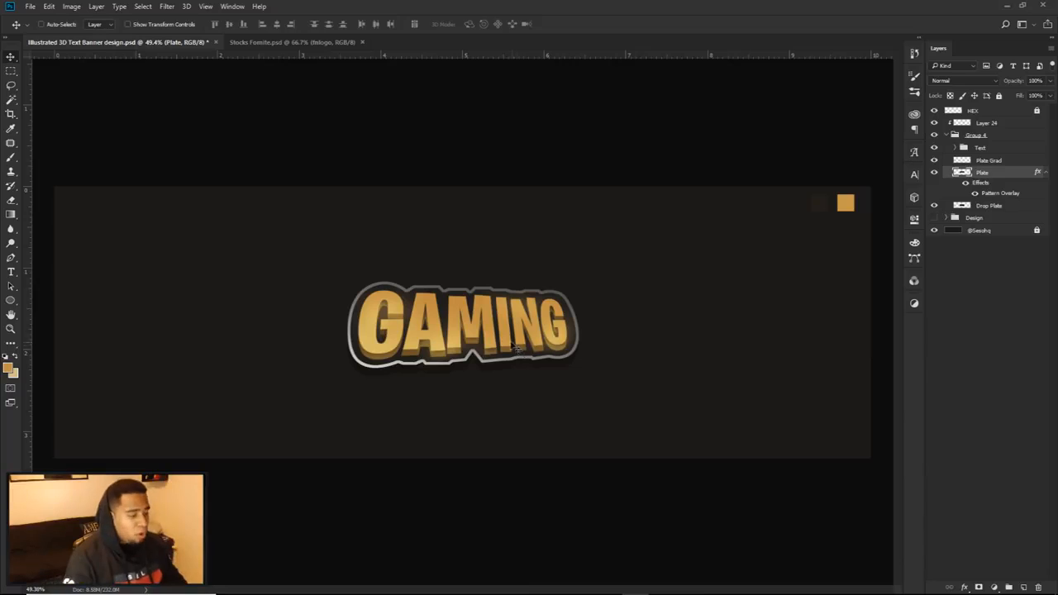
Step: Reduce the scale of the Plate layer's Pattern Overlay to make the diagonal lines finer
scroll(453, 364, up, 3)
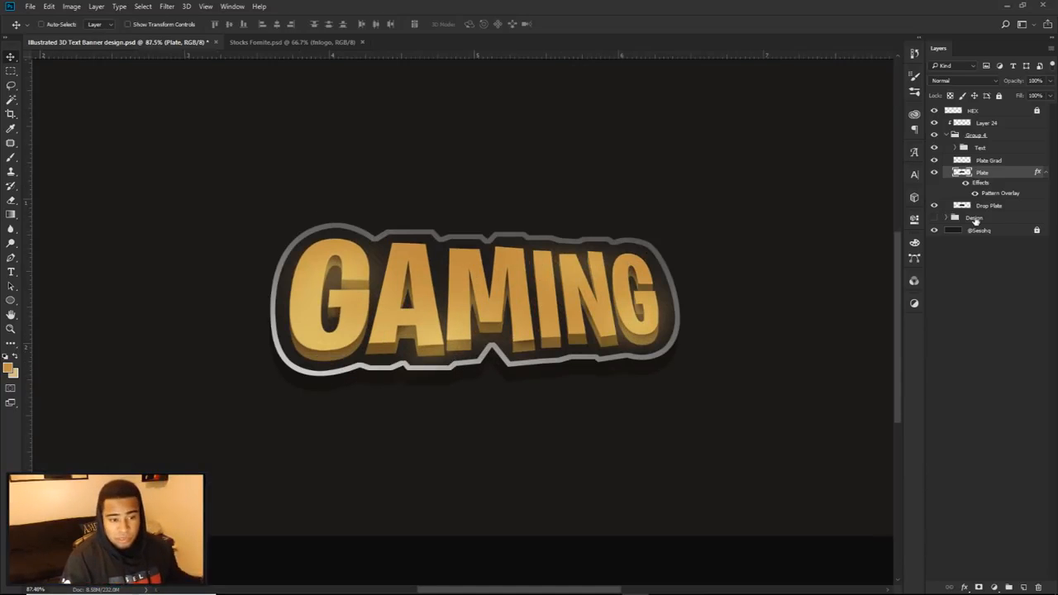
double_click(999, 195)
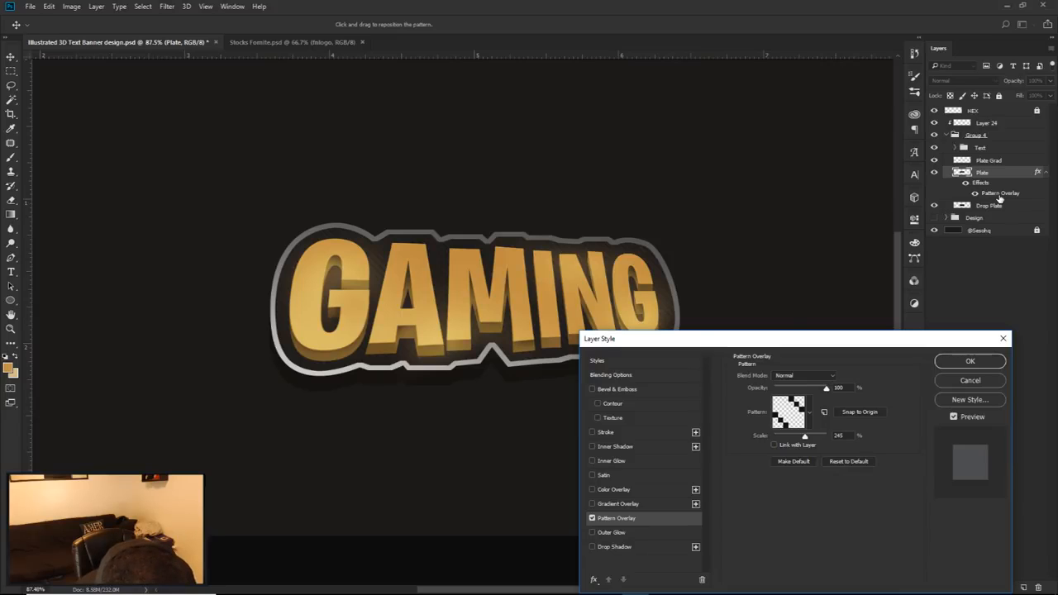
drag(809, 342, 828, 301)
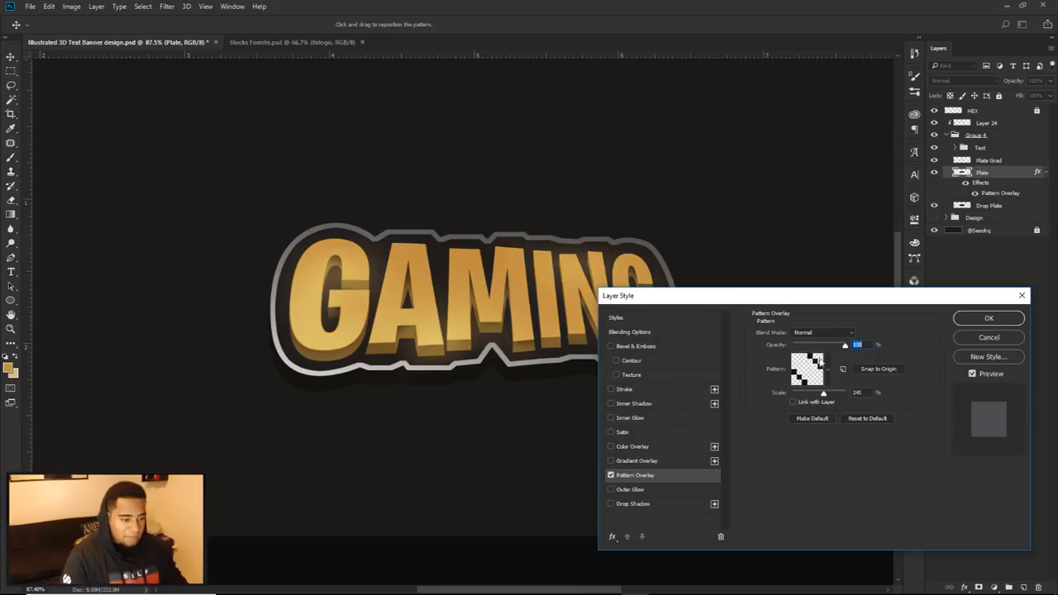
drag(822, 394, 823, 395)
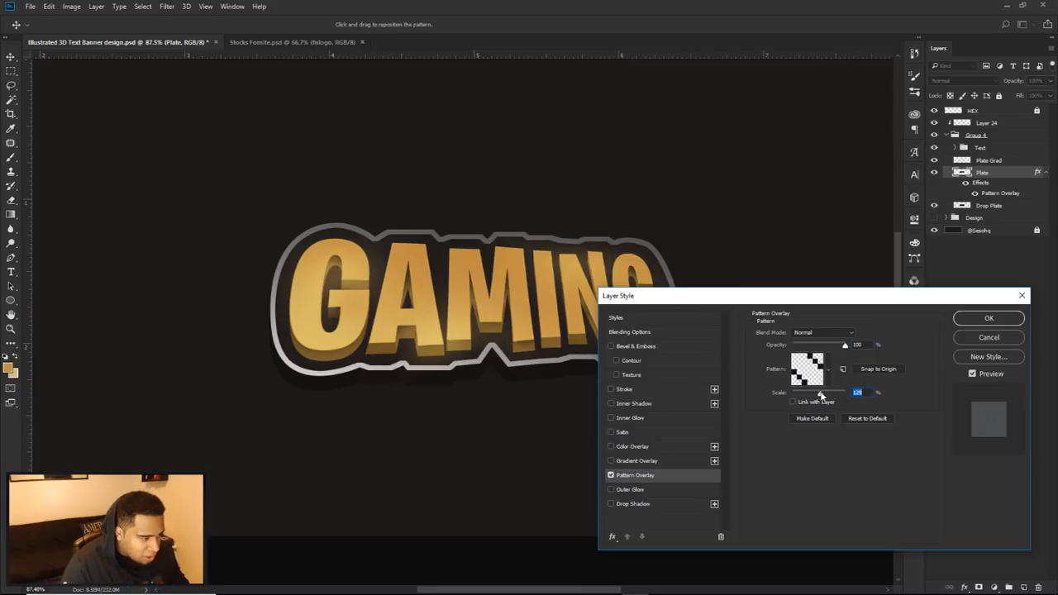
click(988, 317)
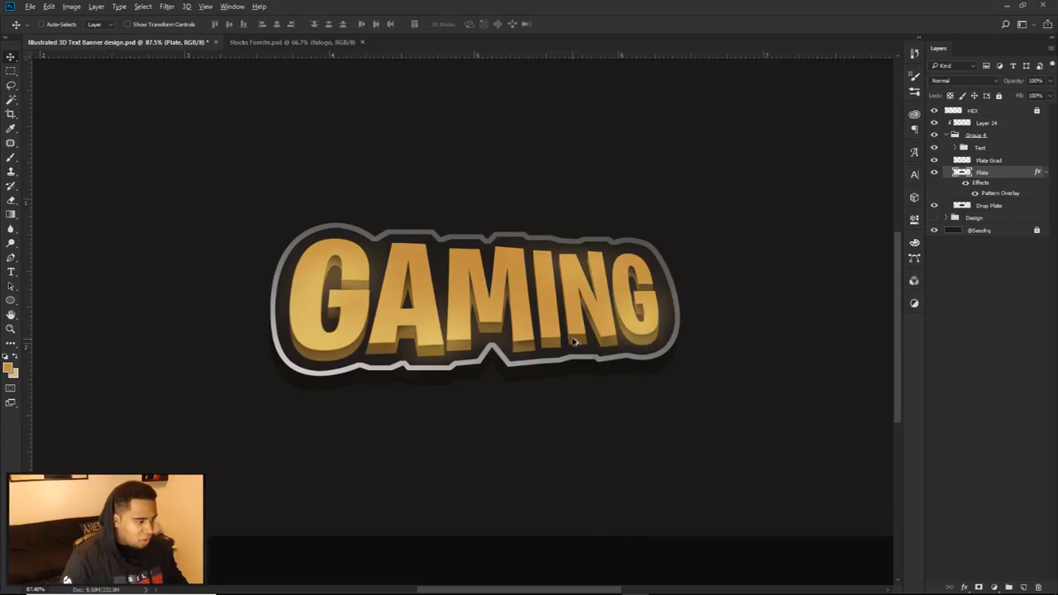
key(ctrl+0)
scroll(558, 334, down, 2)
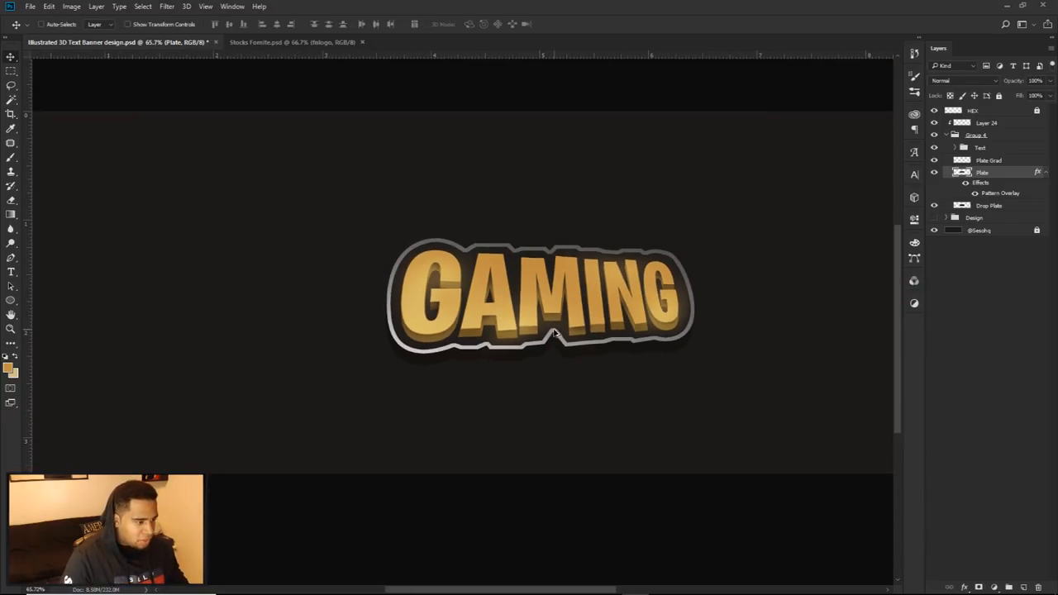
scroll(504, 370, up, 5)
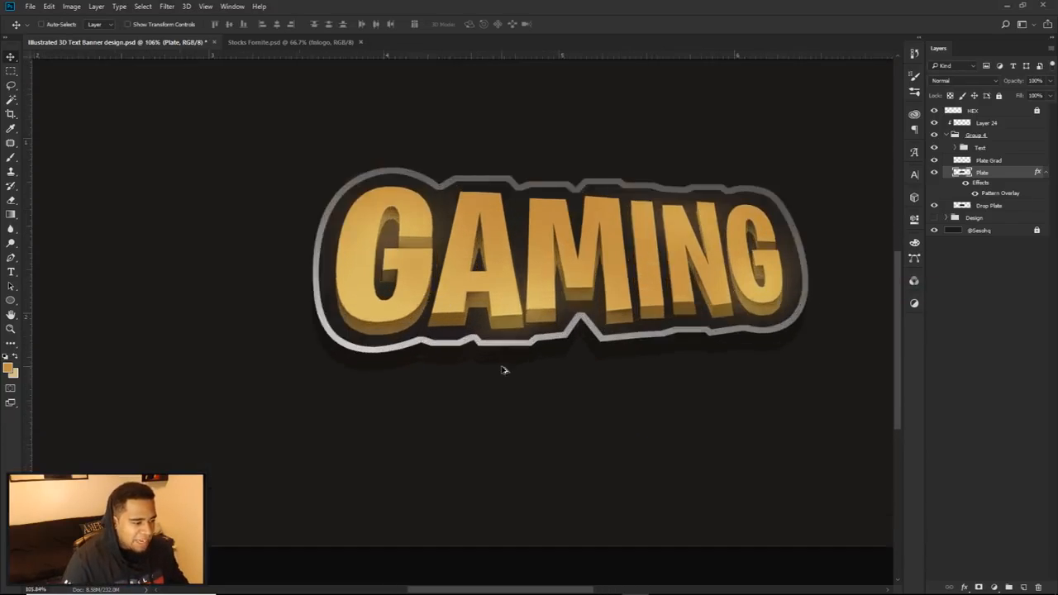
Step: Add a new layer above the Drop Plate layer and clip it to Drop Plate
click(981, 206)
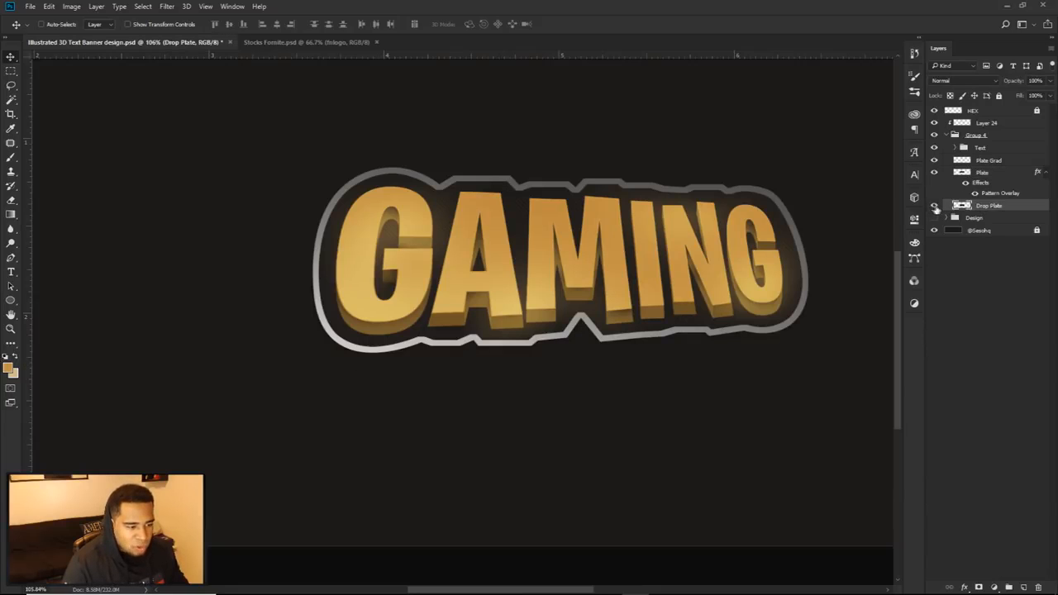
right_click(1005, 206)
click(1028, 587)
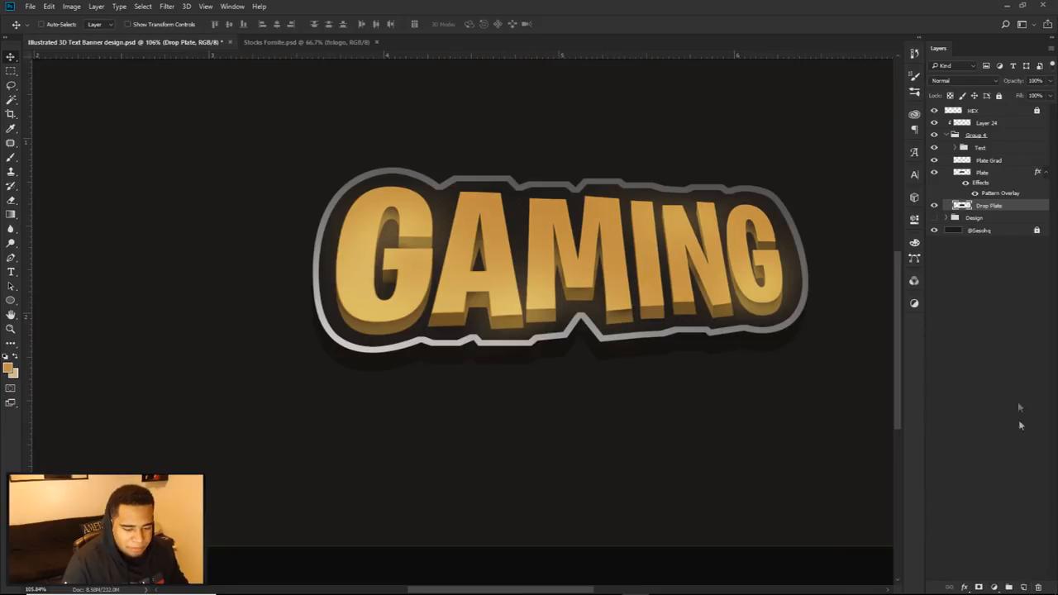
right_click(996, 206)
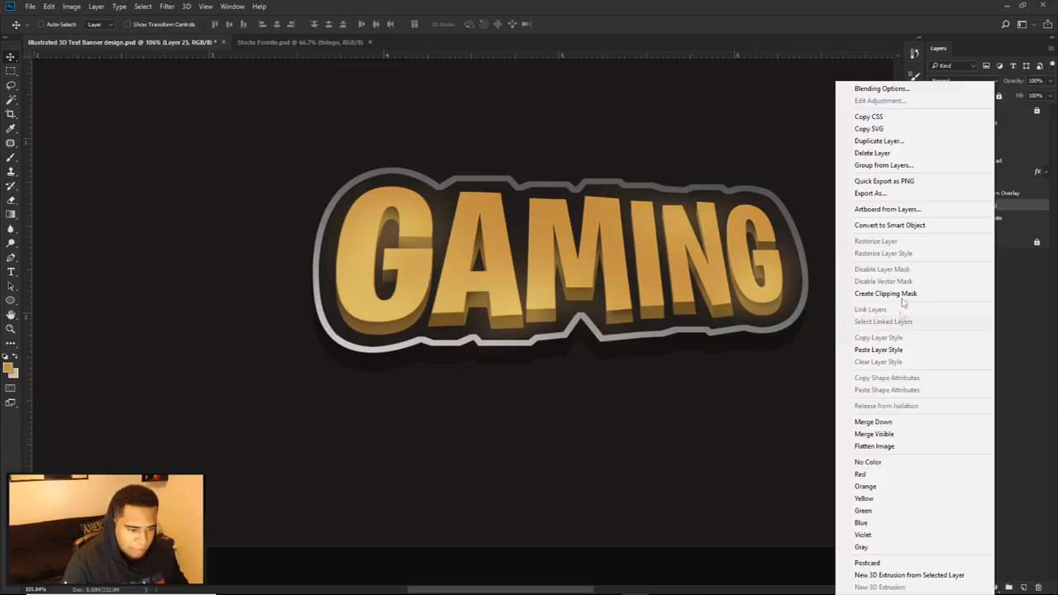
click(903, 295)
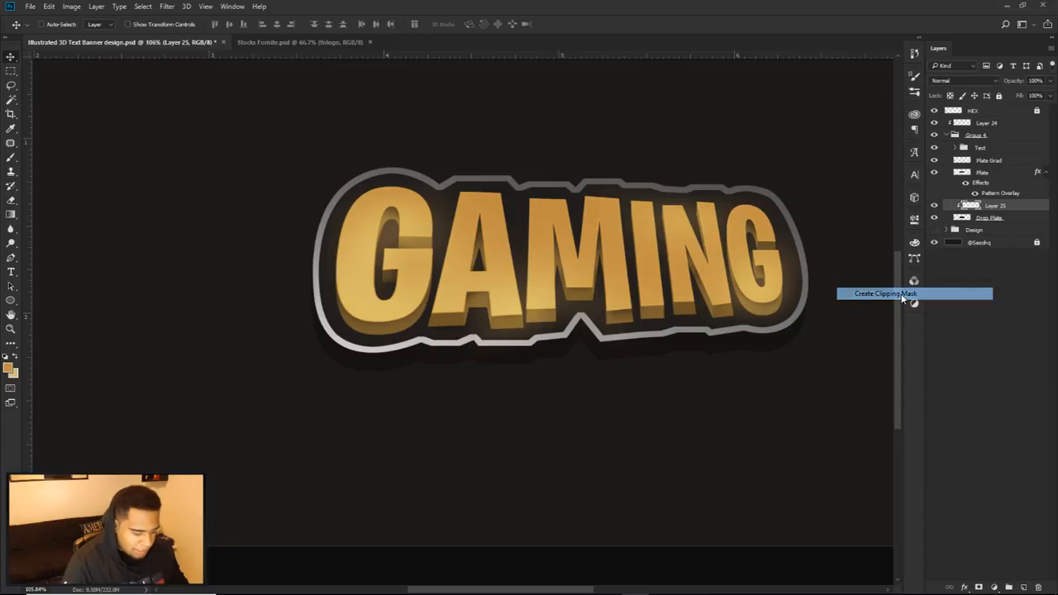
Step: Set the foreground color to 000000 and brush black over the drop edge beneath the plate with a large soft brush
click(14, 368)
text(000000)
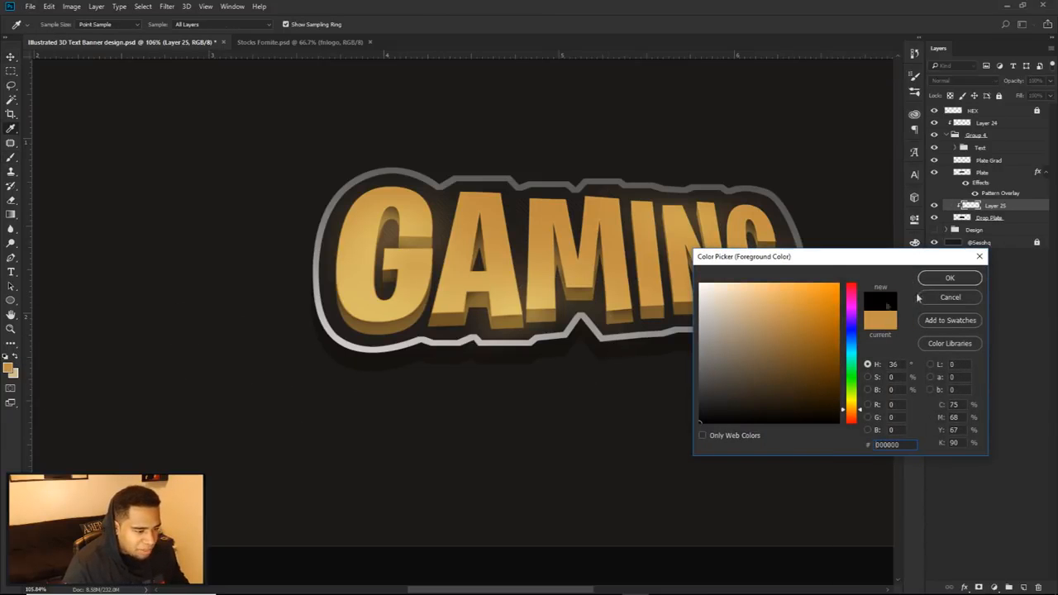
click(950, 278)
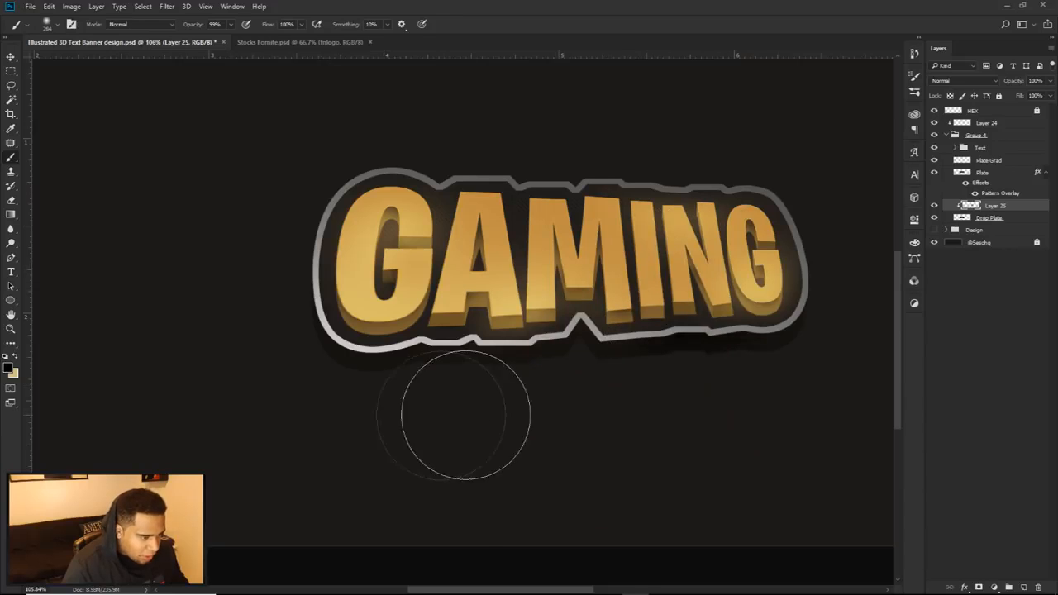
mouse_move(375, 287)
mouse_down()
mouse_move(603, 271)
mouse_move(783, 243)
mouse_move(829, 245)
mouse_up()
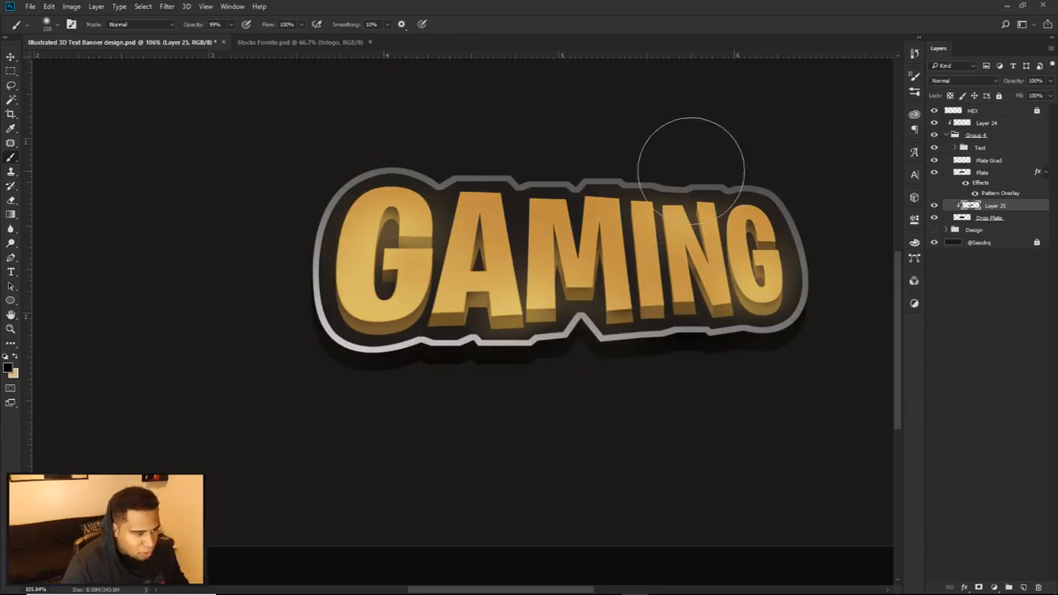
scroll(690, 285, down, 4)
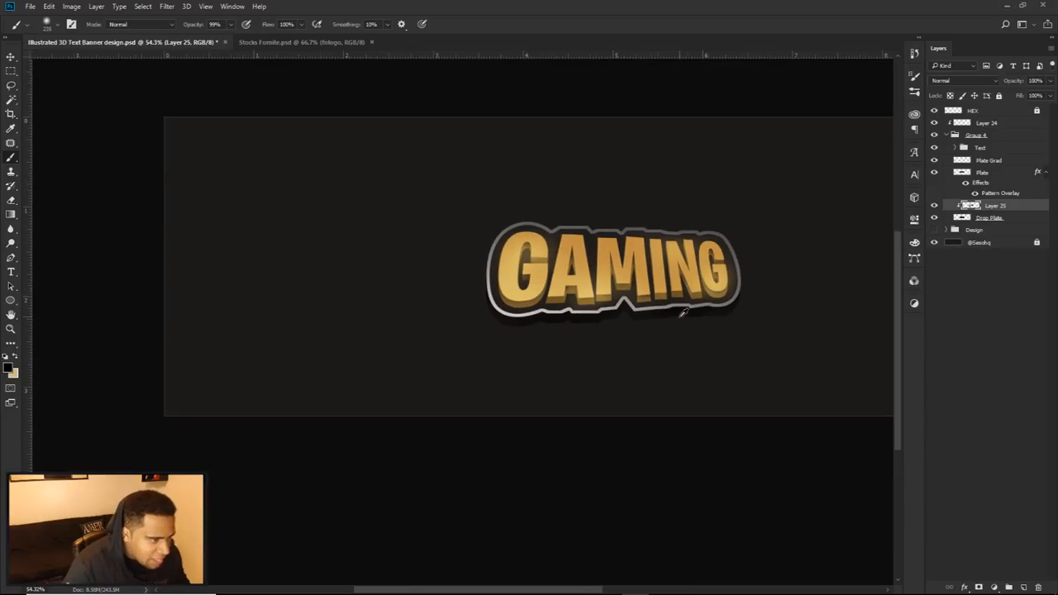
scroll(685, 313, down, 1)
key(v)
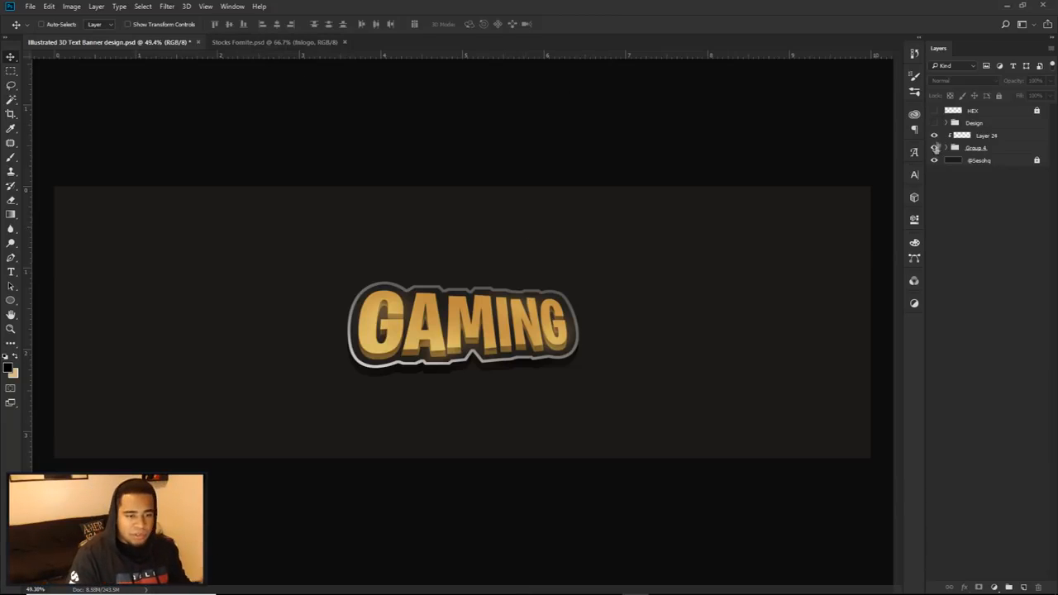
Step: Compare the finished Design group with the recreated GAMING text group by toggling their visibility
click(935, 123)
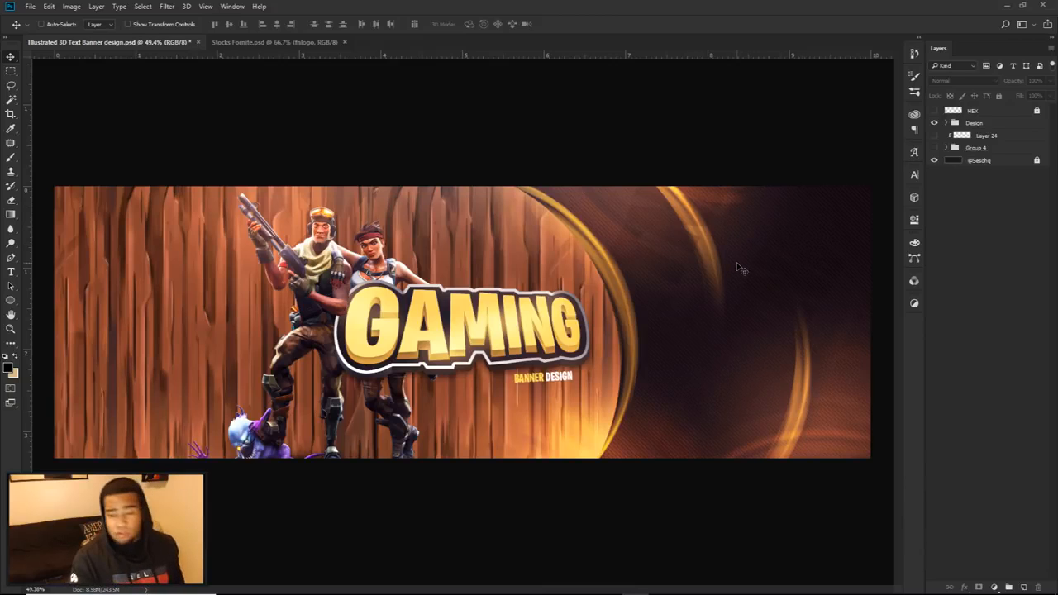
click(935, 124)
click(936, 148)
click(935, 148)
Step: Bring the wood texture from the Stocks document into the banner, beneath the text group, and align it with the banner's right end
click(283, 41)
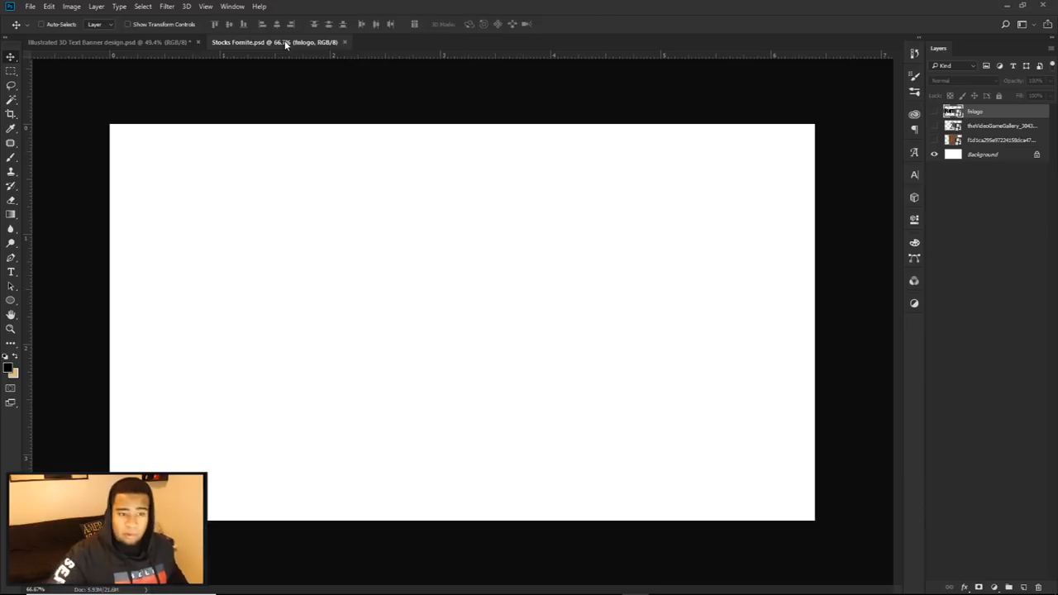
click(934, 140)
click(983, 141)
drag(486, 185, 624, 301)
drag(973, 122, 979, 161)
drag(637, 366, 735, 378)
scroll(708, 450, up, 2)
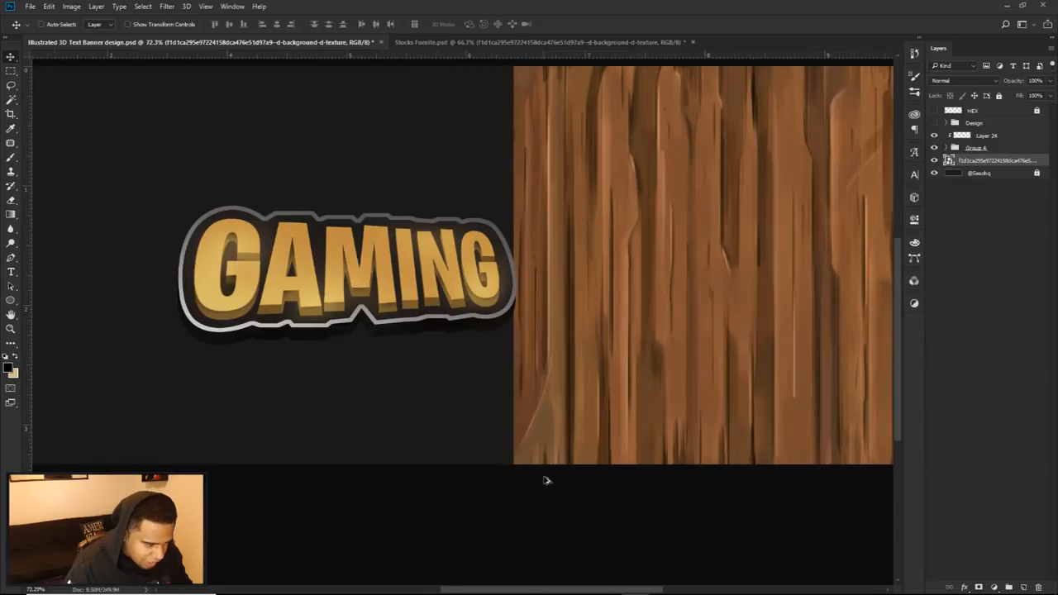
scroll(653, 414, down, 3)
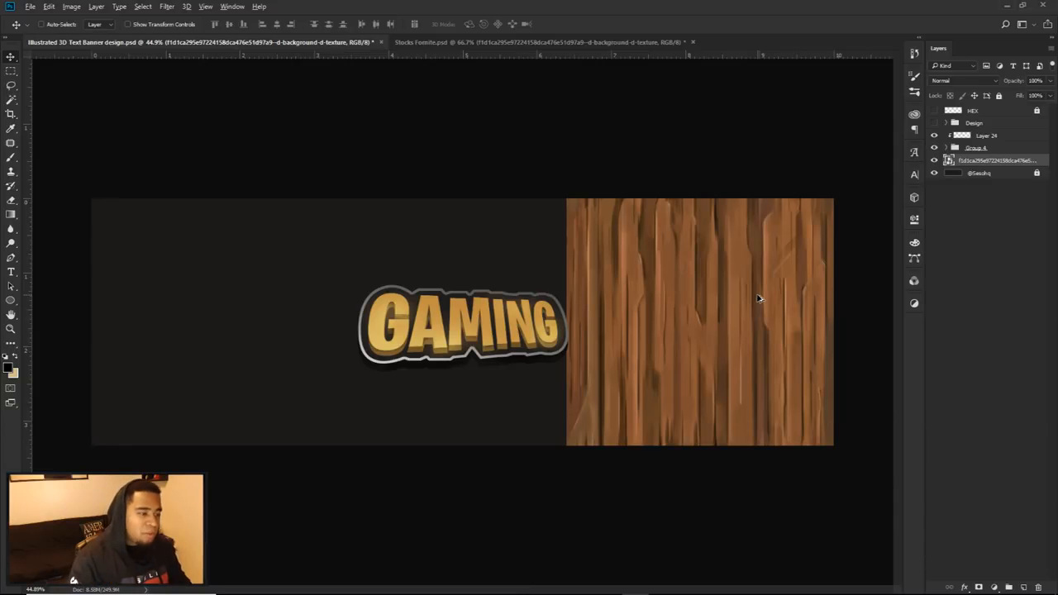
Step: Duplicate the wood texture twice and place the copies side by side to cover the whole banner
drag(749, 322, 483, 305)
key(ctrl+j)
drag(669, 324, 402, 306)
key(ctrl+j)
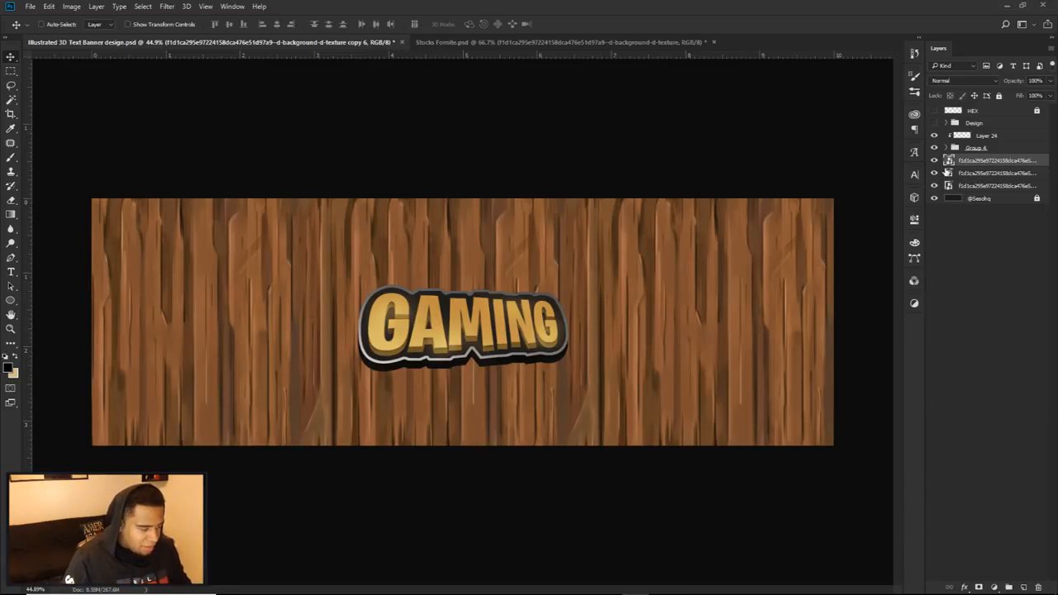
Step: On a new layer above the wood, paint soft patches of brown sampled from the texture with a very large brush
click(1022, 587)
key(b)
alt+click(656, 296)
drag(649, 303, 738, 314)
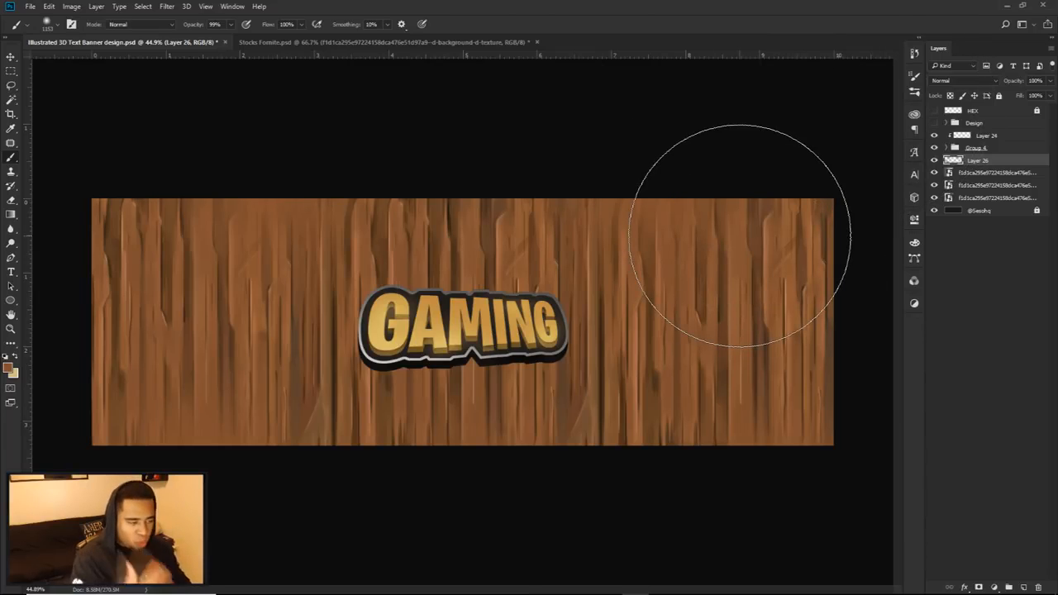
mouse_move(673, 224)
mouse_down()
mouse_move(681, 357)
mouse_move(543, 238)
mouse_move(319, 265)
mouse_move(446, 227)
mouse_move(432, 295)
mouse_move(496, 328)
mouse_up()
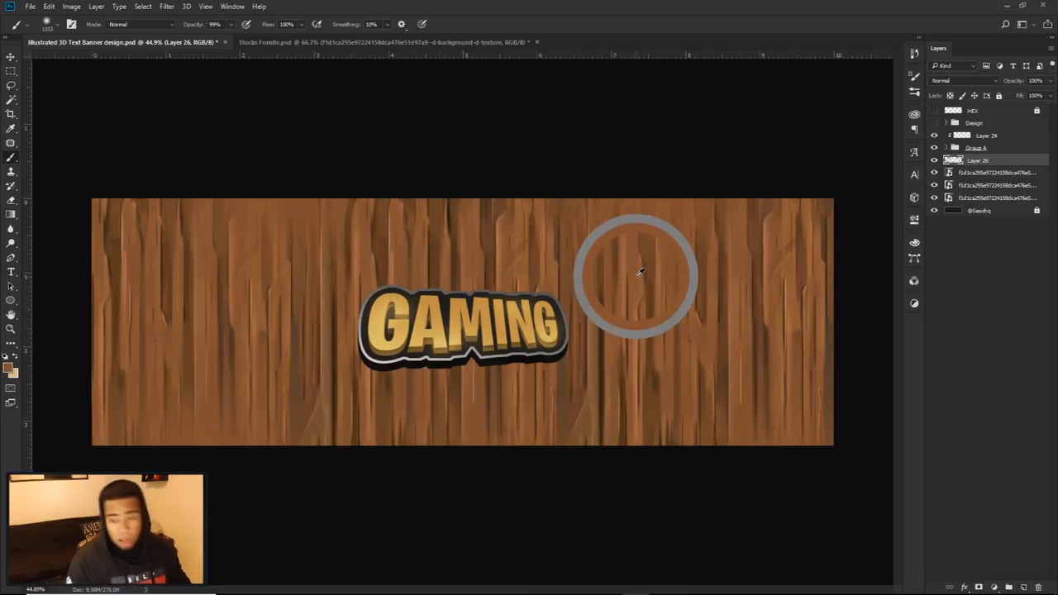
Step: Set the brown paint layer's blend mode to Linear Dodge (Add) and its opacity to 75%
click(959, 81)
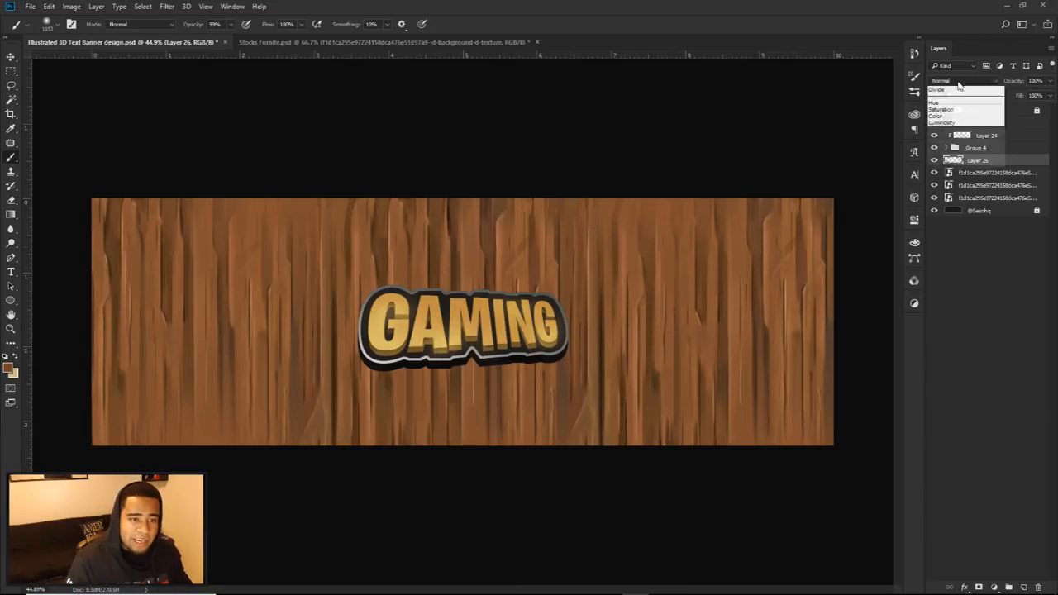
click(952, 171)
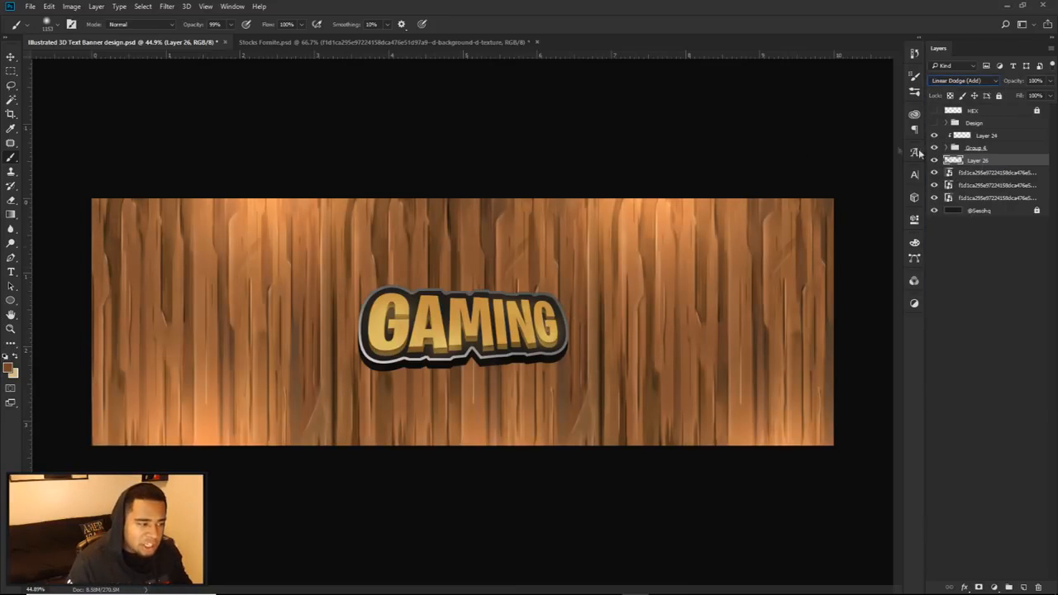
click(1049, 80)
drag(1048, 94, 1036, 93)
Step: Paint an extra glow spot on the wood below the GAMING text with a smaller soft brush and check the lighting layer's effect
alt+drag(547, 342, 497, 341)
click(496, 242)
key(ctrl+z)
click(472, 398)
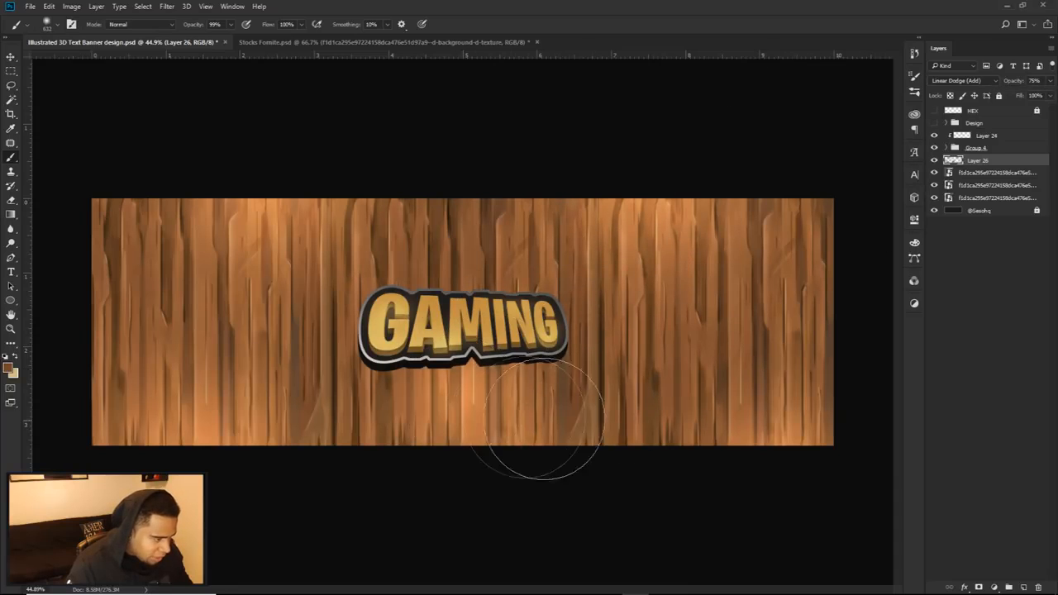
click(934, 161)
click(933, 161)
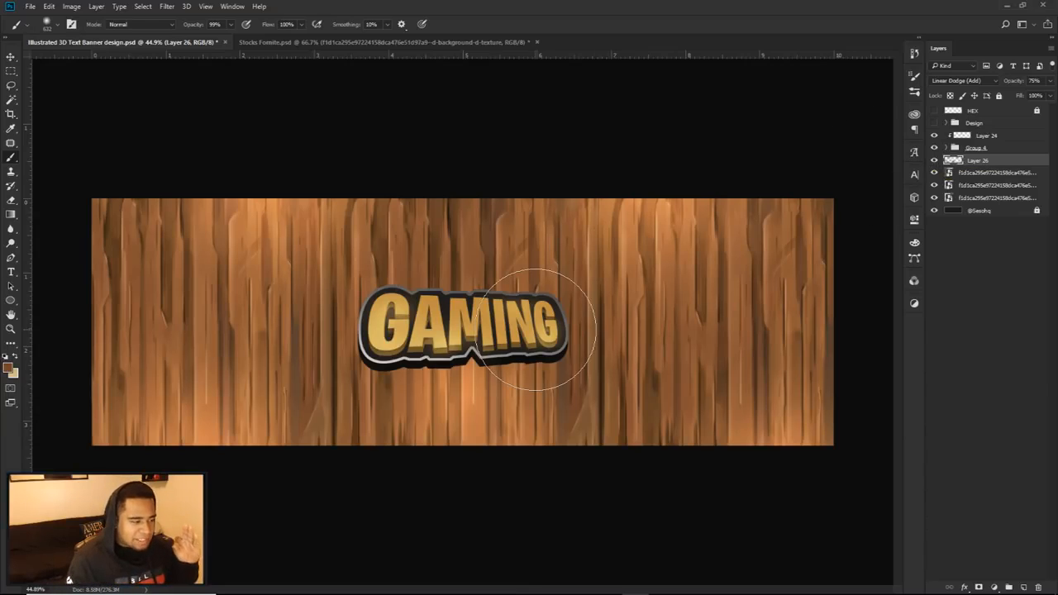
Step: Bring the two-character render from the Stocks document into the banner and place it behind the GAMING text's first letters
key(v)
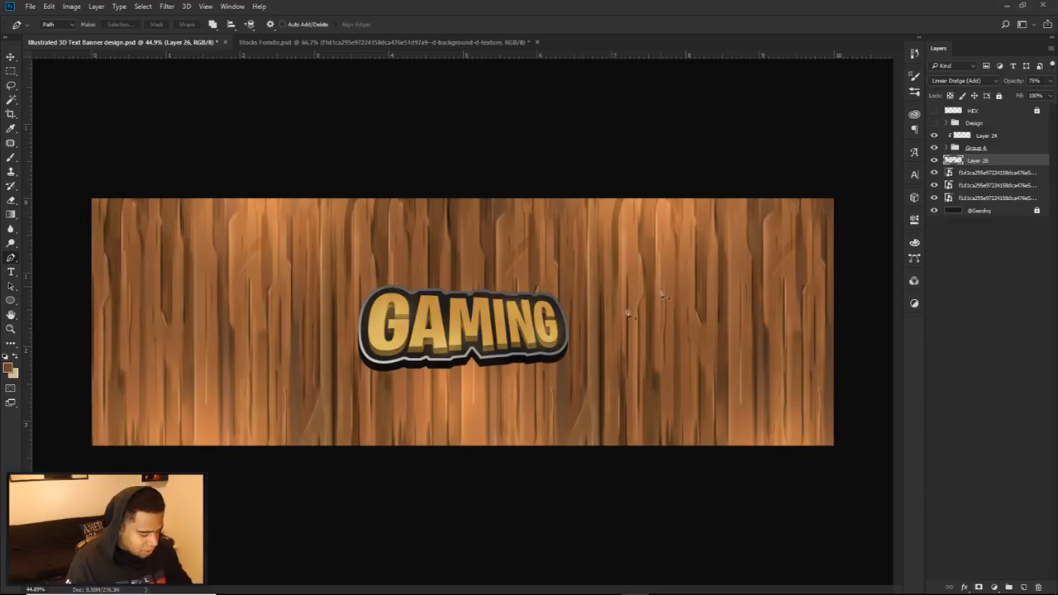
click(381, 46)
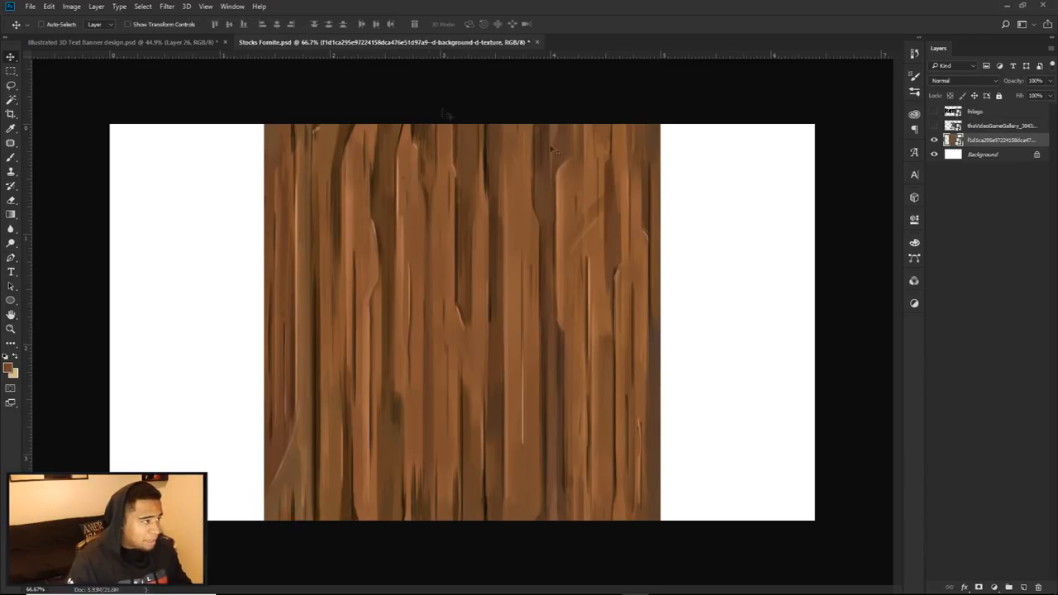
click(933, 142)
click(934, 127)
click(978, 127)
drag(546, 256, 468, 279)
drag(451, 313, 327, 378)
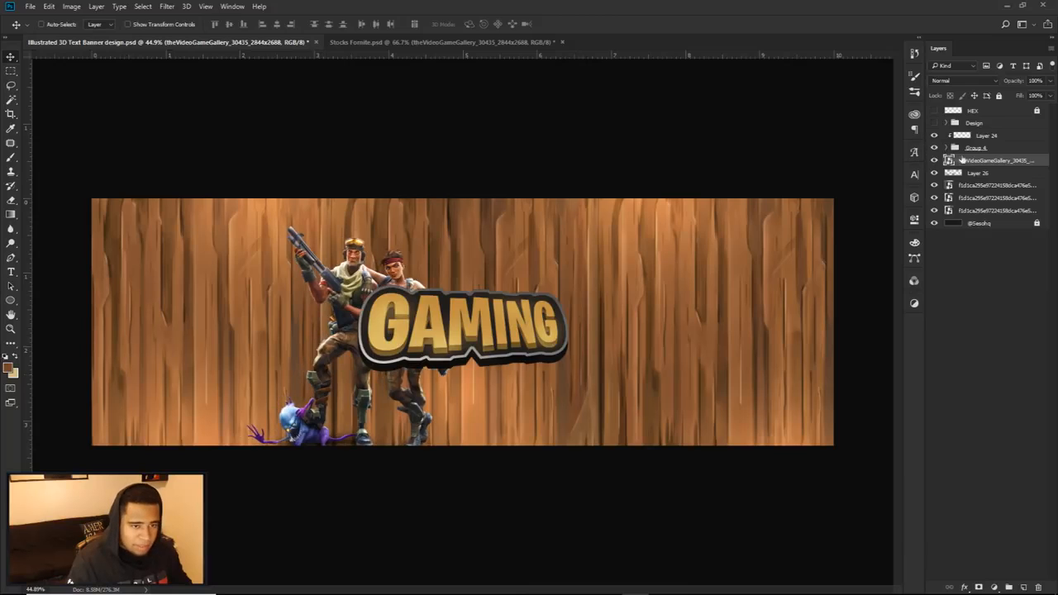
key(ctrl+j)
drag(977, 163, 976, 131)
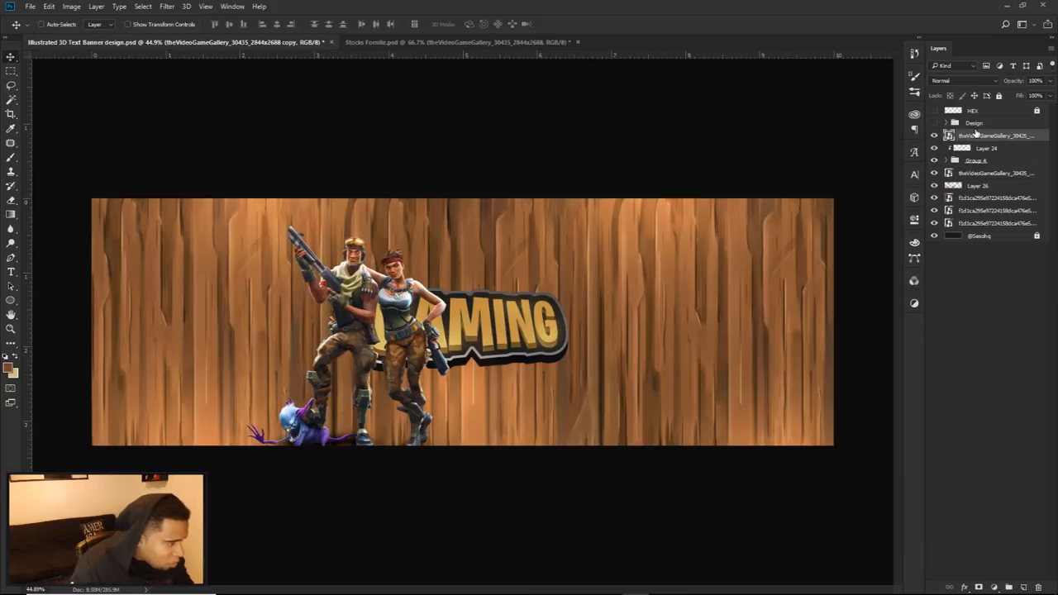
key(ctrl+alt+z)
key(ctrl+alt+z)
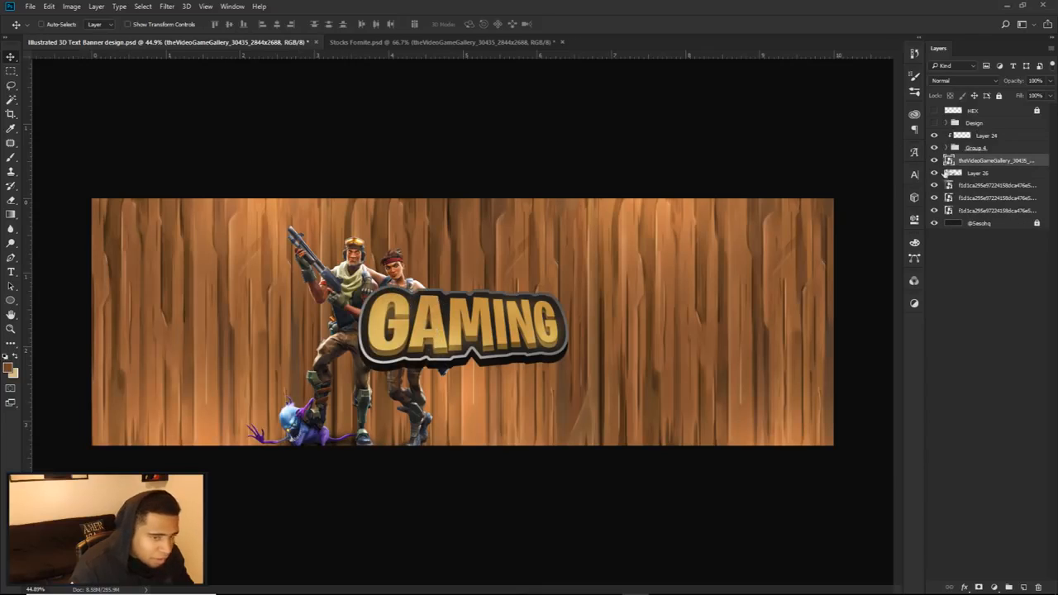
Step: Scale the character render up slightly and reposition it behind the start of the GAMING text, with the feet near the banner's lower edge
drag(523, 294, 512, 298)
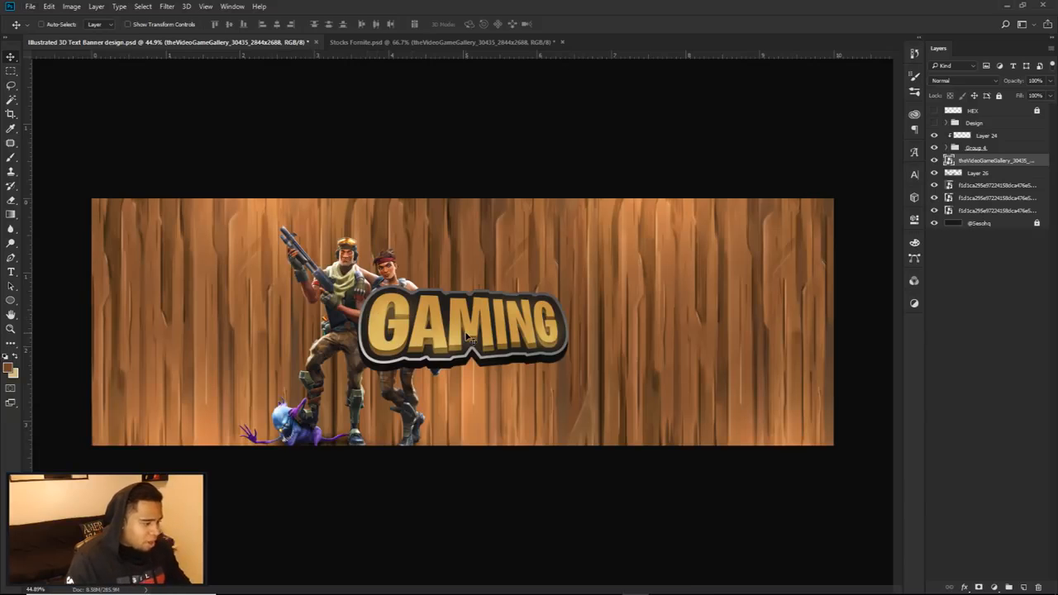
key(ctrl+t)
drag(502, 207, 510, 196)
key(Return)
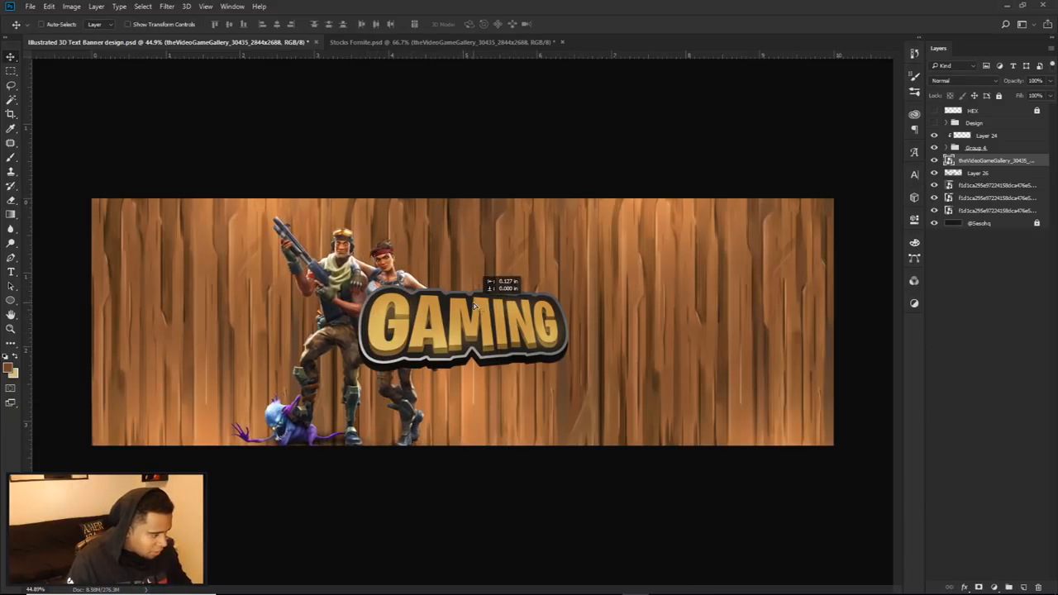
drag(477, 312, 499, 306)
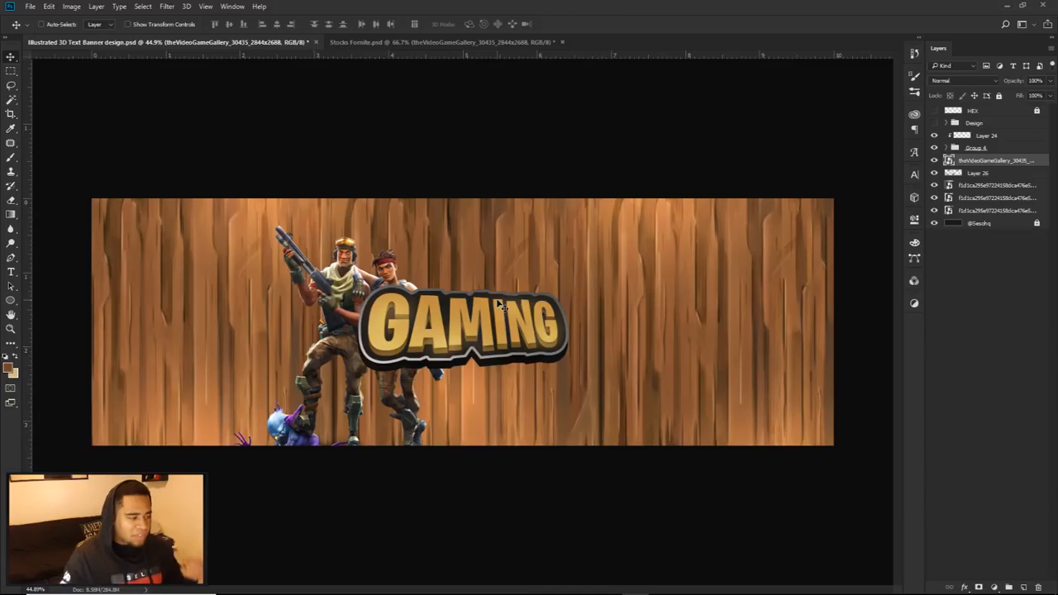
Step: Check the placement against the finished Design group and put a copy of the character layer above the GAMING text group
click(933, 123)
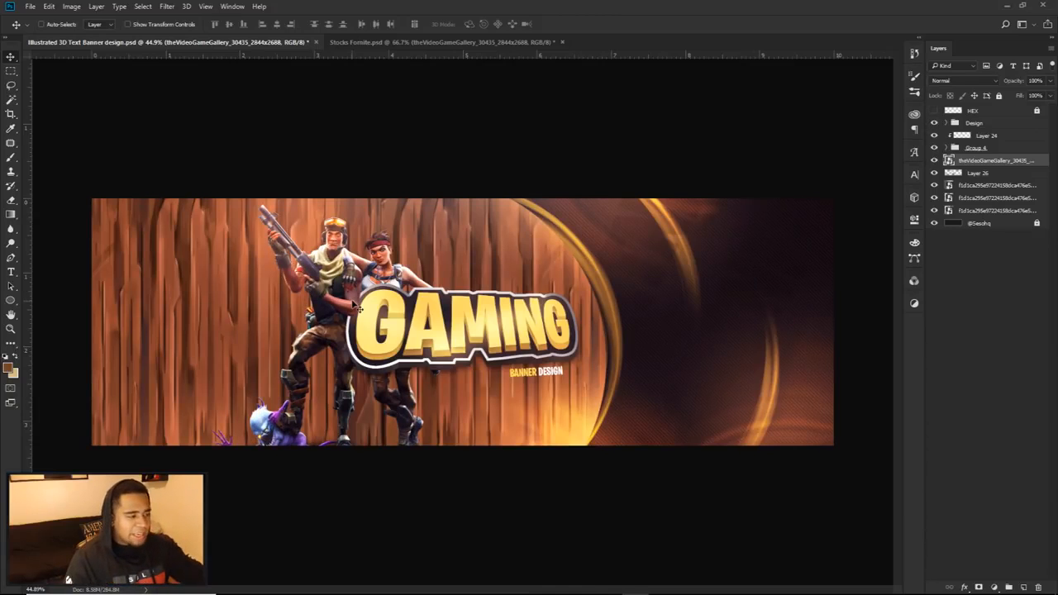
click(935, 123)
scroll(351, 295, up, 5)
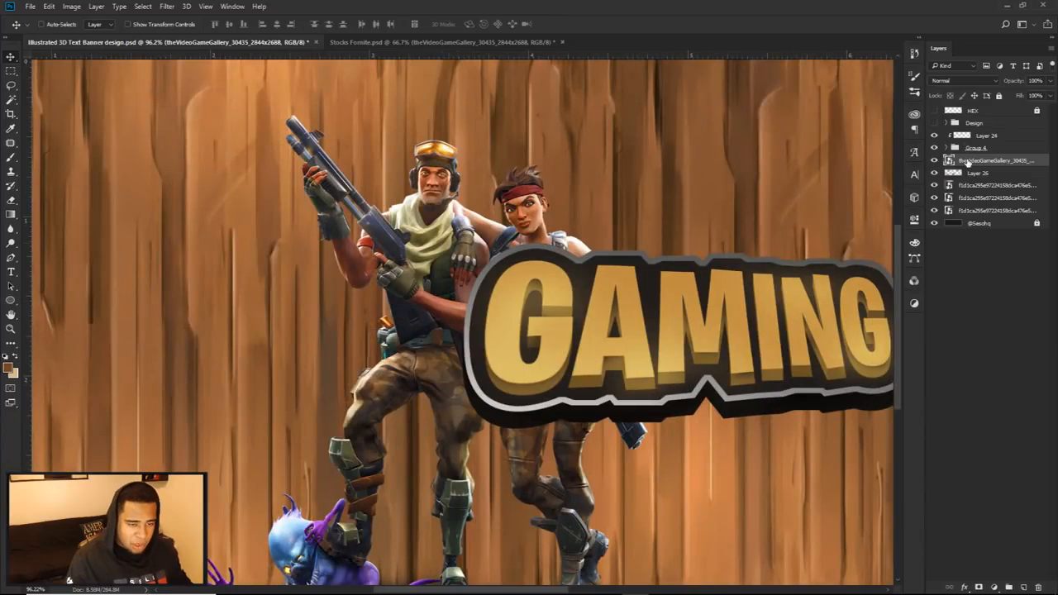
drag(974, 159, 961, 134)
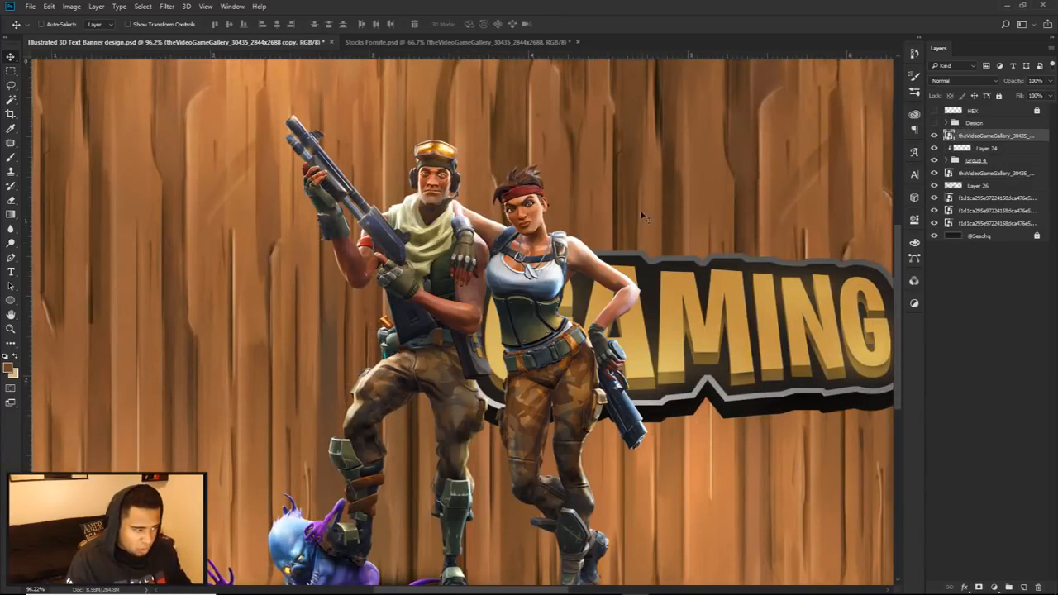
Step: Trace the outer edge of the male character's bent arm with the Pen tool, around the elbow and along the forearm's underside
key(p)
scroll(521, 271, up, 5)
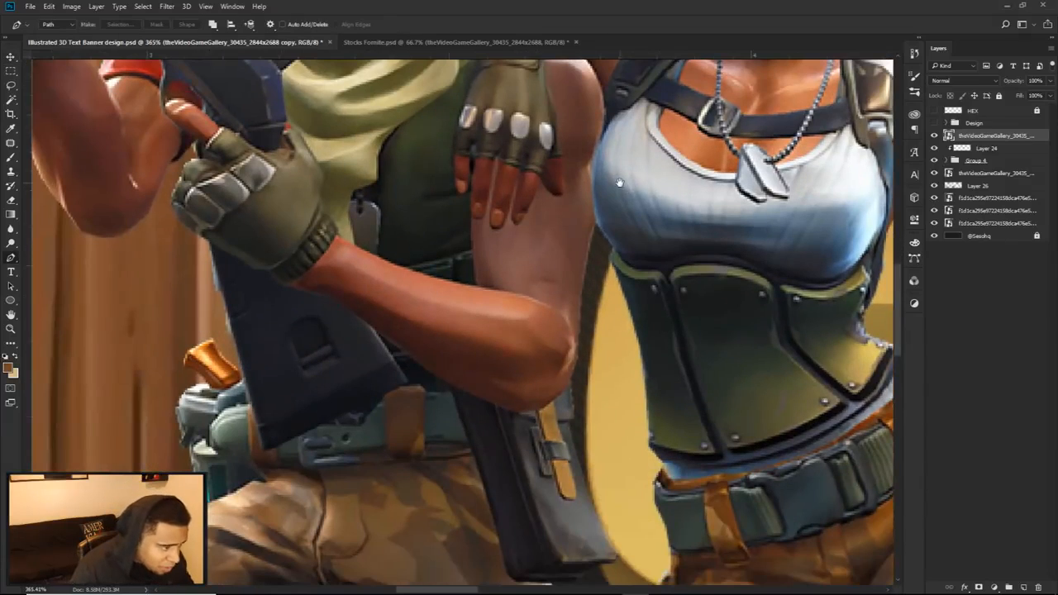
click(595, 222)
click(581, 271)
click(578, 312)
click(578, 354)
click(566, 387)
click(554, 401)
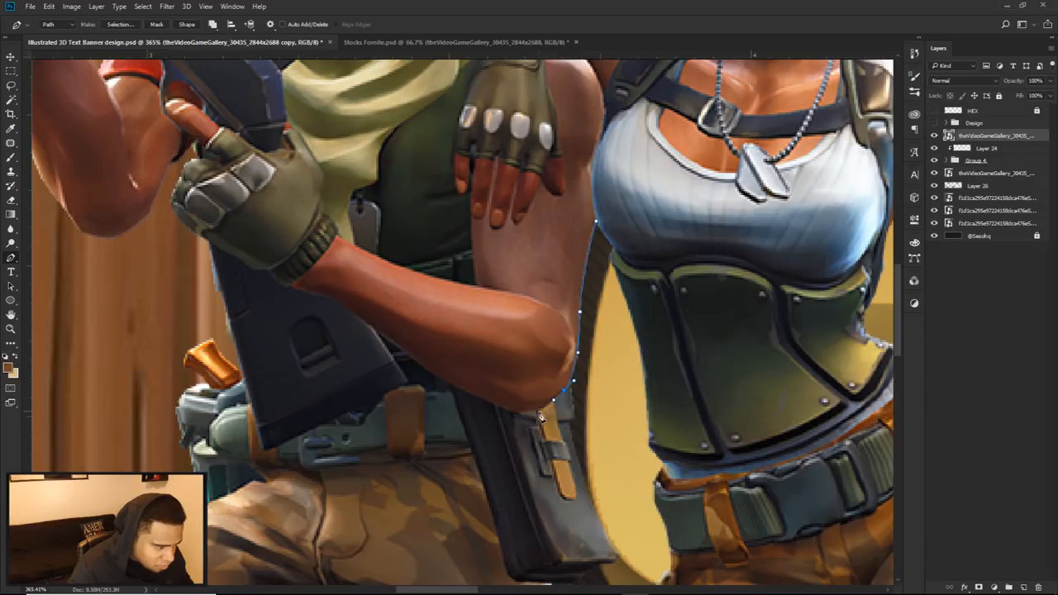
click(487, 410)
click(437, 376)
click(386, 343)
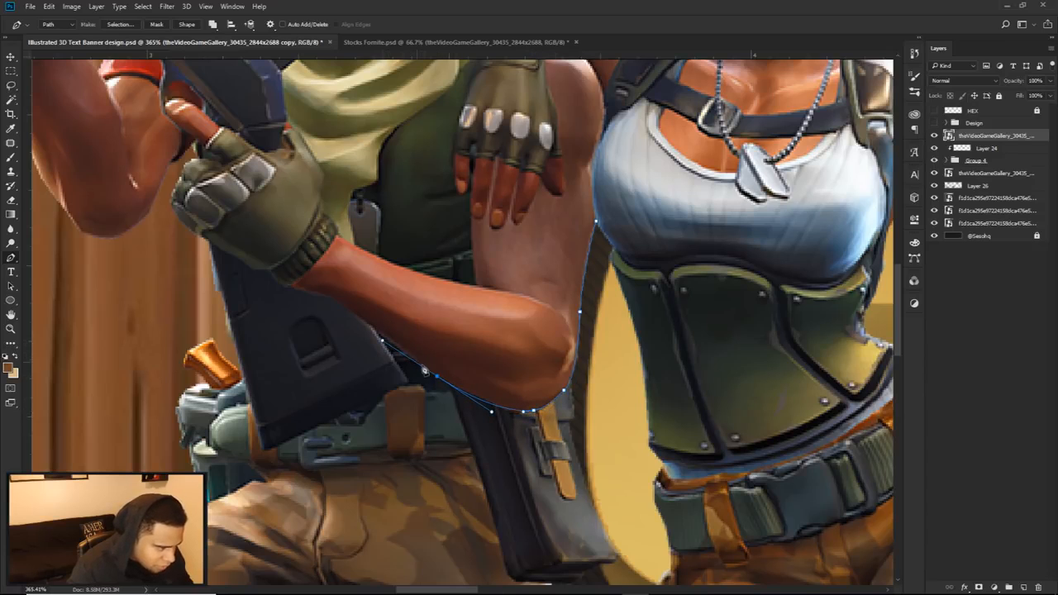
Step: Close the arm path across the forearm, the chest and the fingers of the hand on his shoulder
click(370, 273)
drag(459, 224, 493, 224)
key(ctrl+z)
click(495, 174)
click(547, 160)
click(595, 222)
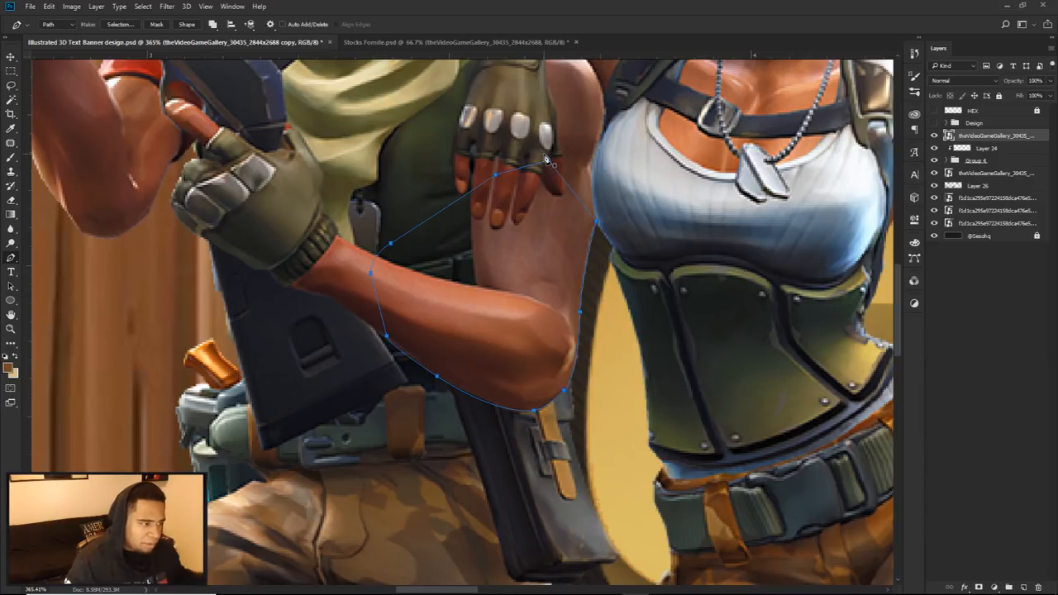
Step: Convert the closed arm path into a selection and copy the selected arm onto a new layer
scroll(541, 204, down, 1)
scroll(541, 204, down, 5)
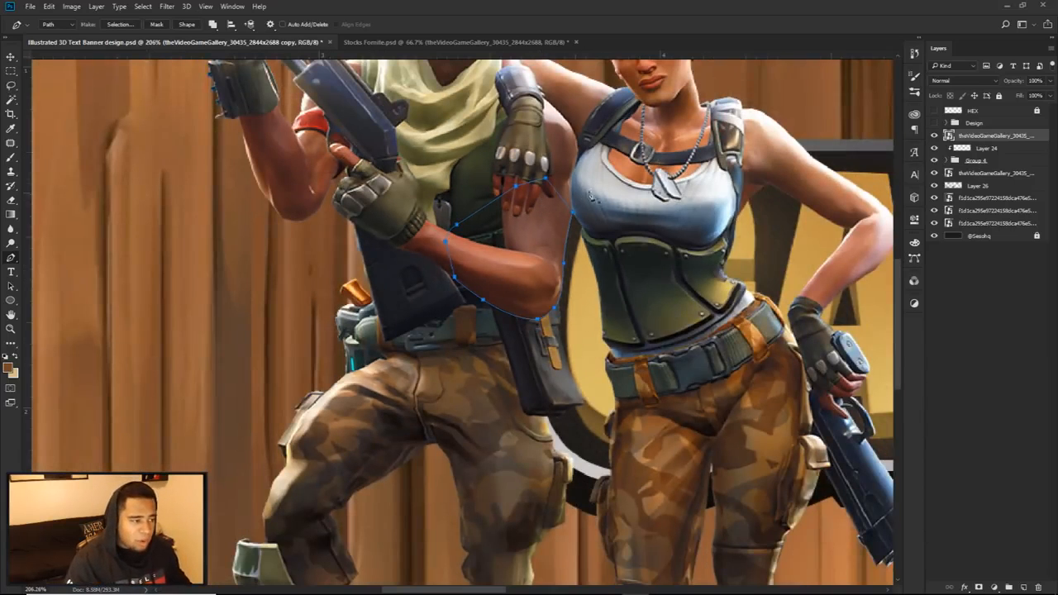
right_click(647, 180)
click(686, 232)
click(604, 176)
key(m)
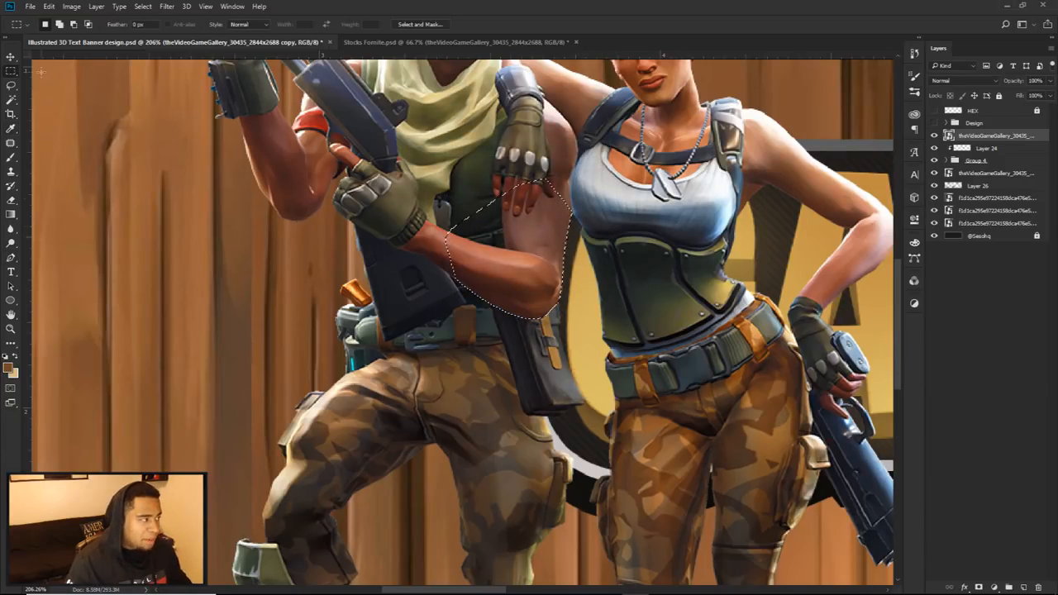
right_click(7, 71)
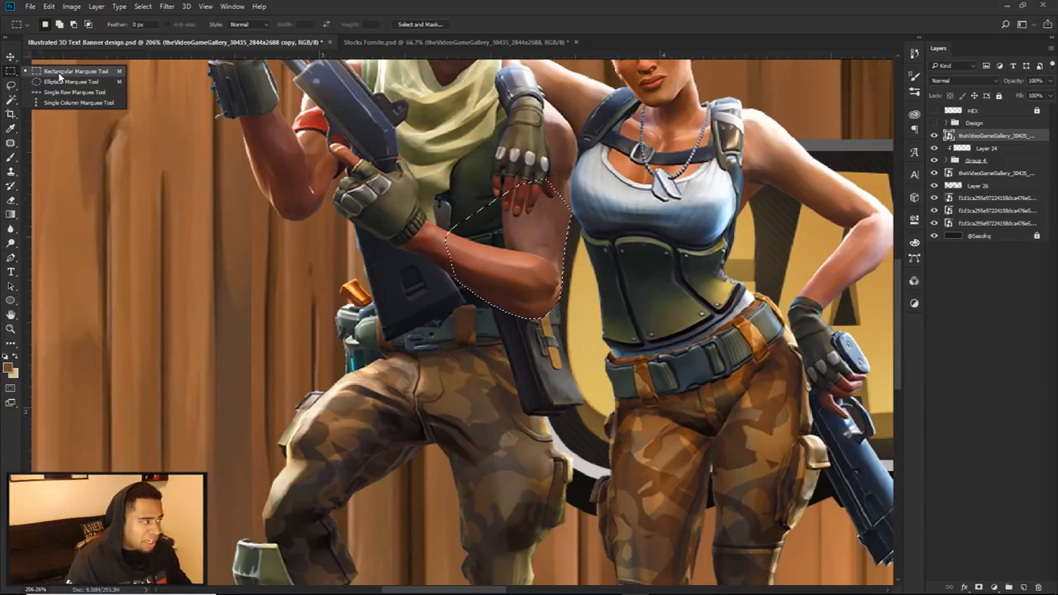
click(59, 74)
right_click(659, 214)
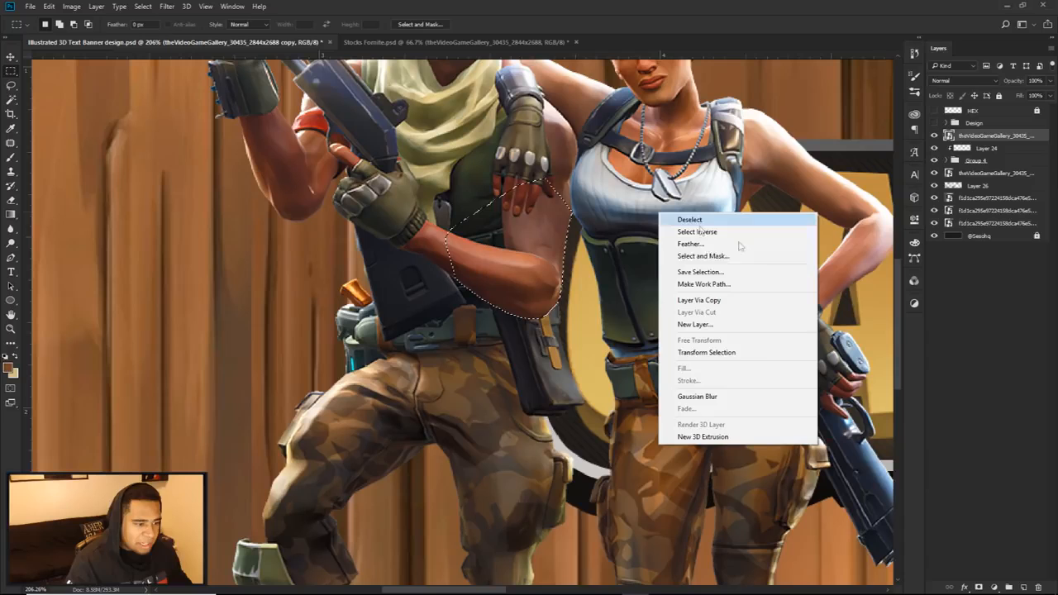
click(717, 302)
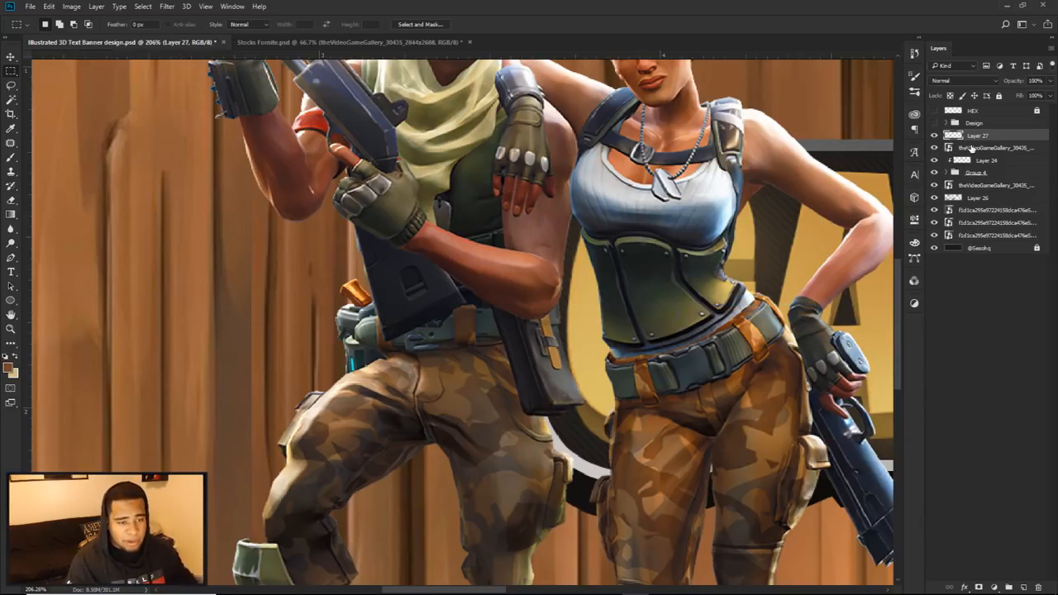
Step: Try the arm cut-out without the full character copy, restore that copy, and delete the arm cut-out layer
click(972, 147)
key(Delete)
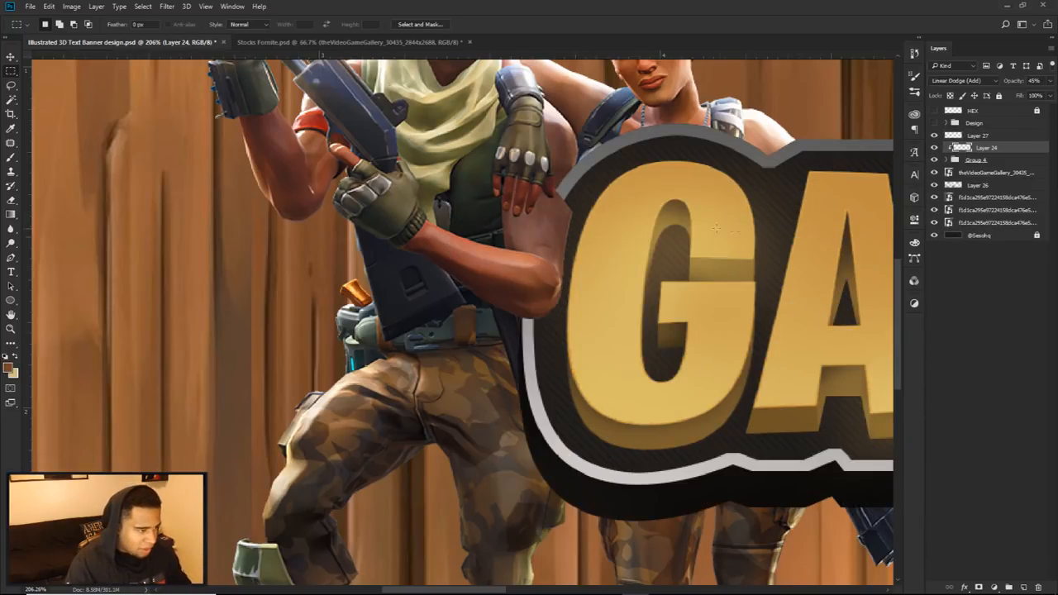
key(ctrl+z)
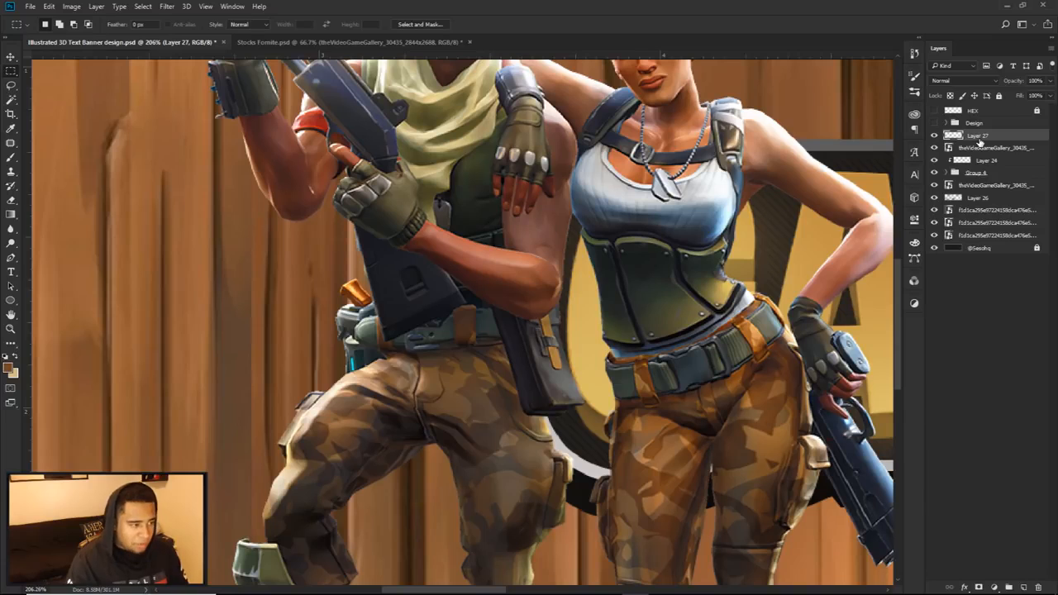
key(Delete)
key(ctrl+z)
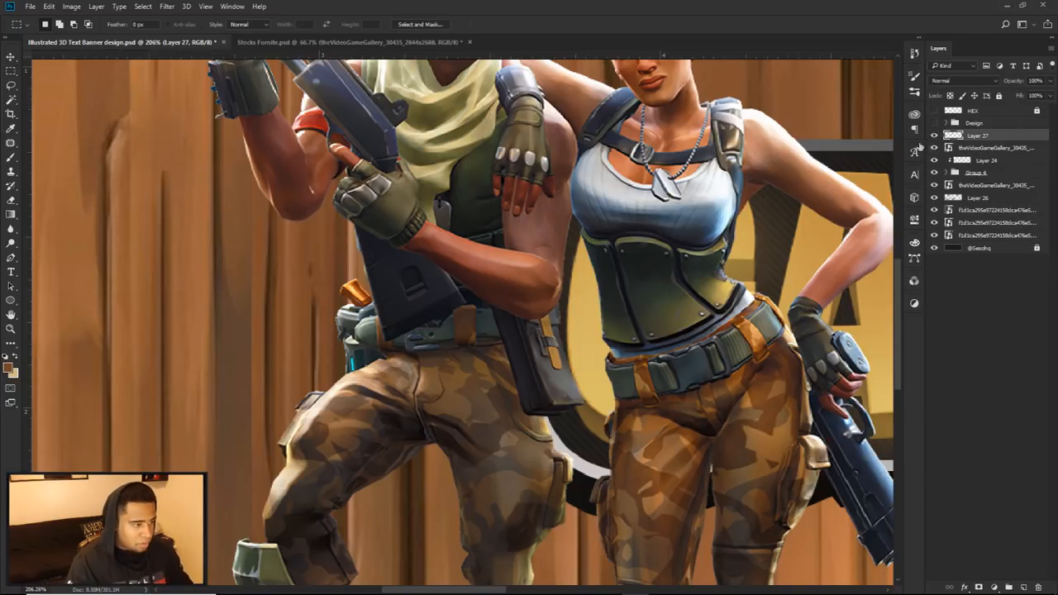
key(Delete)
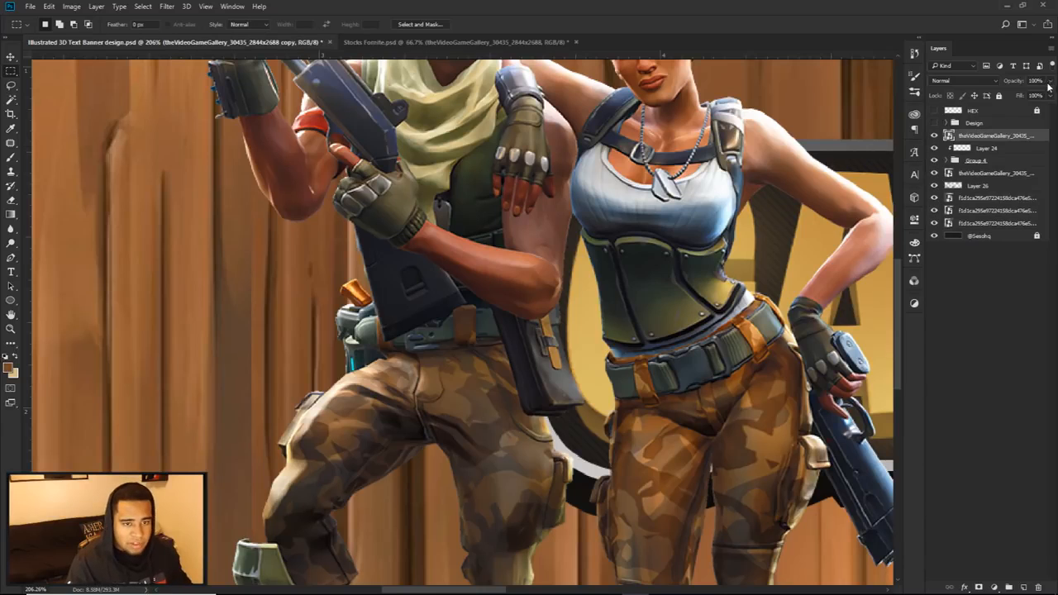
Step: Compare the banner with and without the upper character copy and reduce that layer's opacity to 49%
click(1051, 83)
click(961, 137)
click(934, 138)
click(934, 138)
click(934, 138)
click(934, 138)
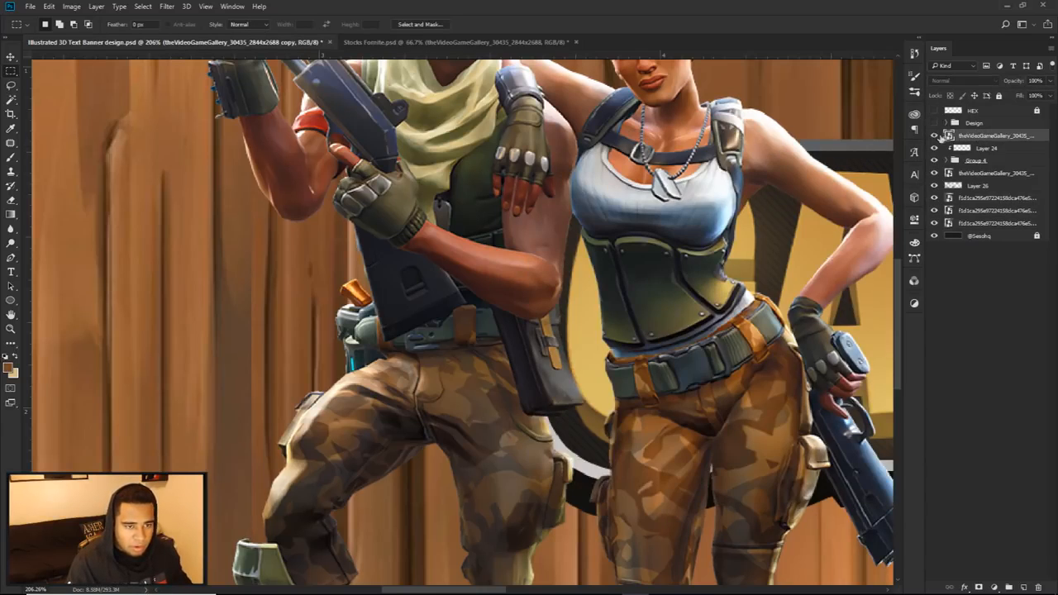
click(1051, 82)
click(1026, 94)
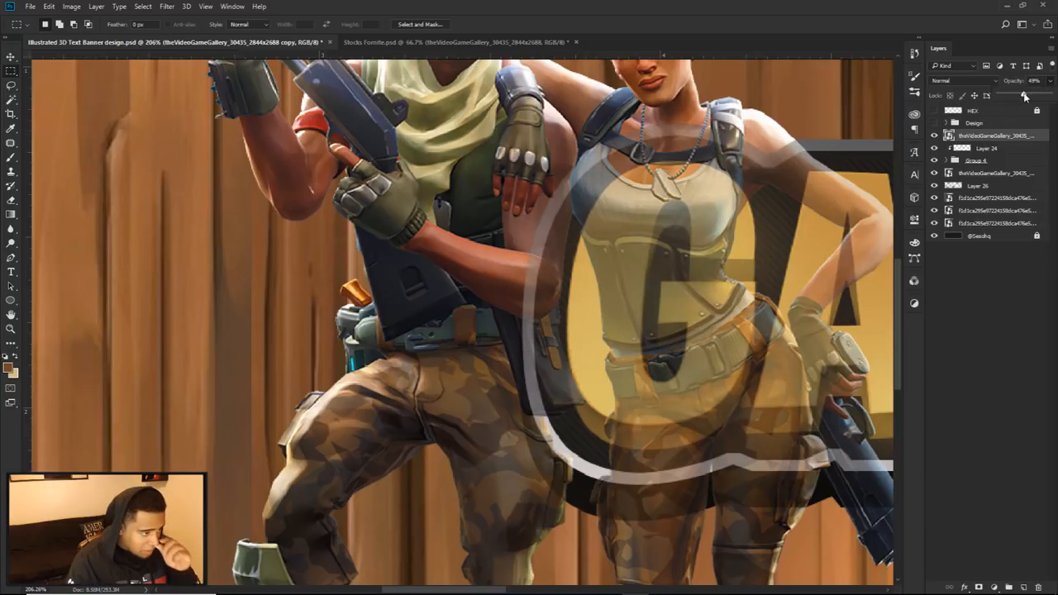
Step: Trace the male character's arm with the Pen tool, from beside the woman's top around the elbow and along the forearm's underside
key(p)
scroll(579, 180, up, 4)
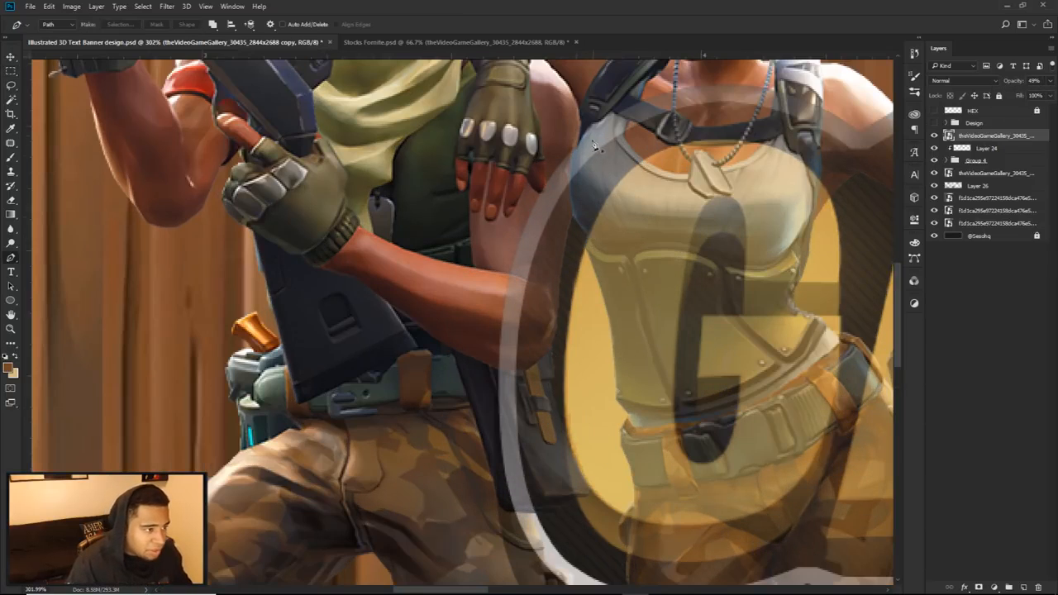
click(576, 141)
drag(565, 213, 568, 237)
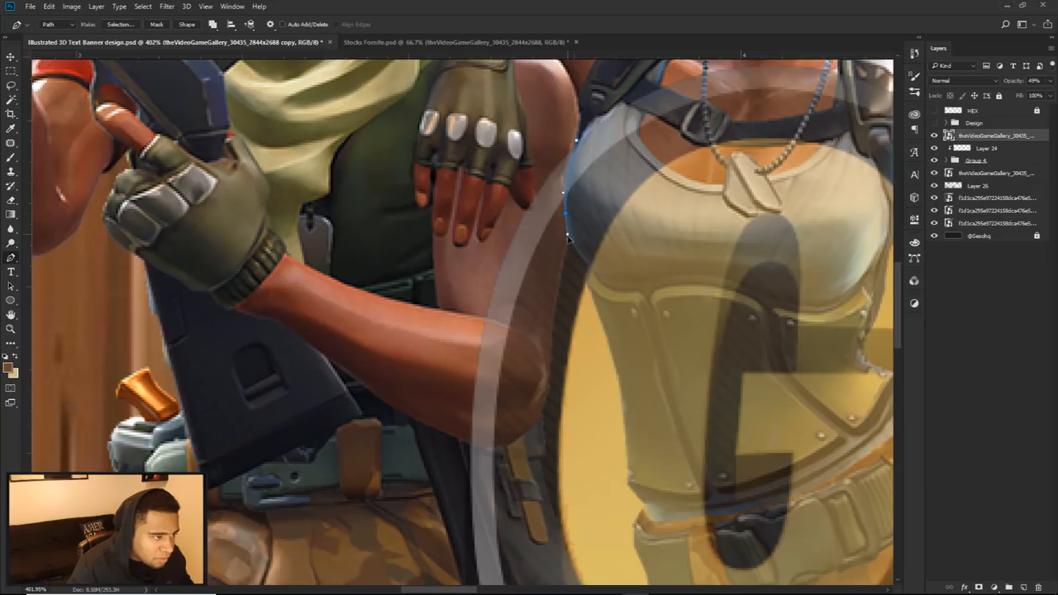
drag(560, 273, 556, 286)
click(549, 366)
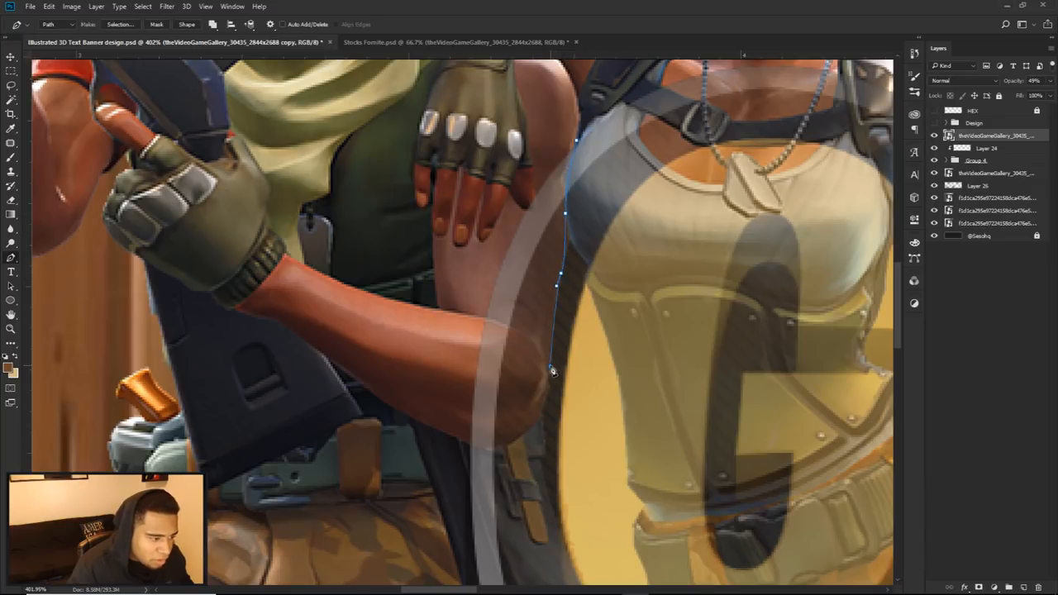
drag(563, 391, 334, 298)
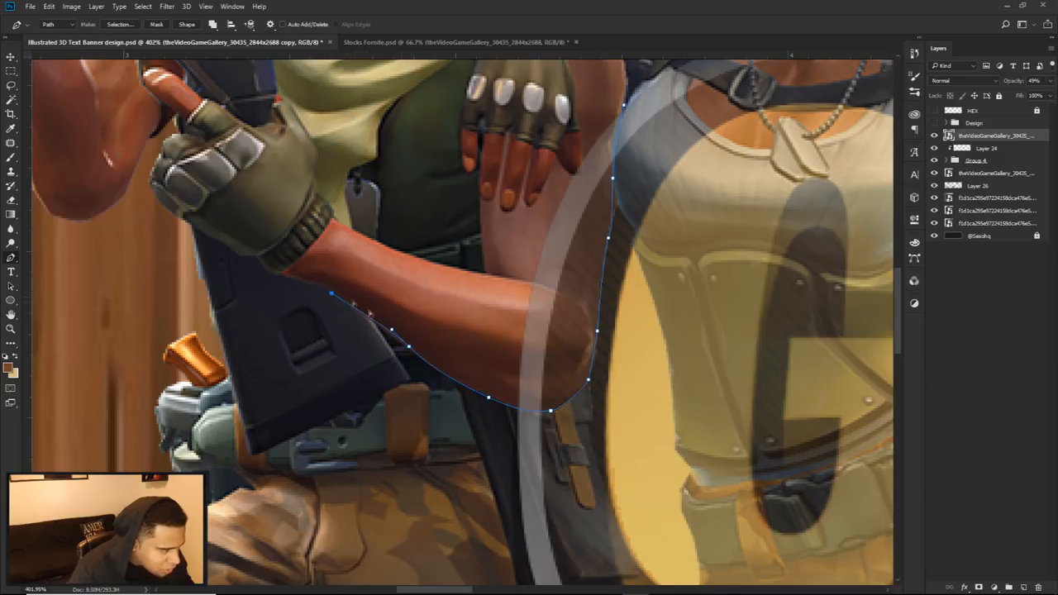
Step: Refine the path along the forearm's underside and close it across the glove, the chest and the hand on his shoulder
click(404, 345)
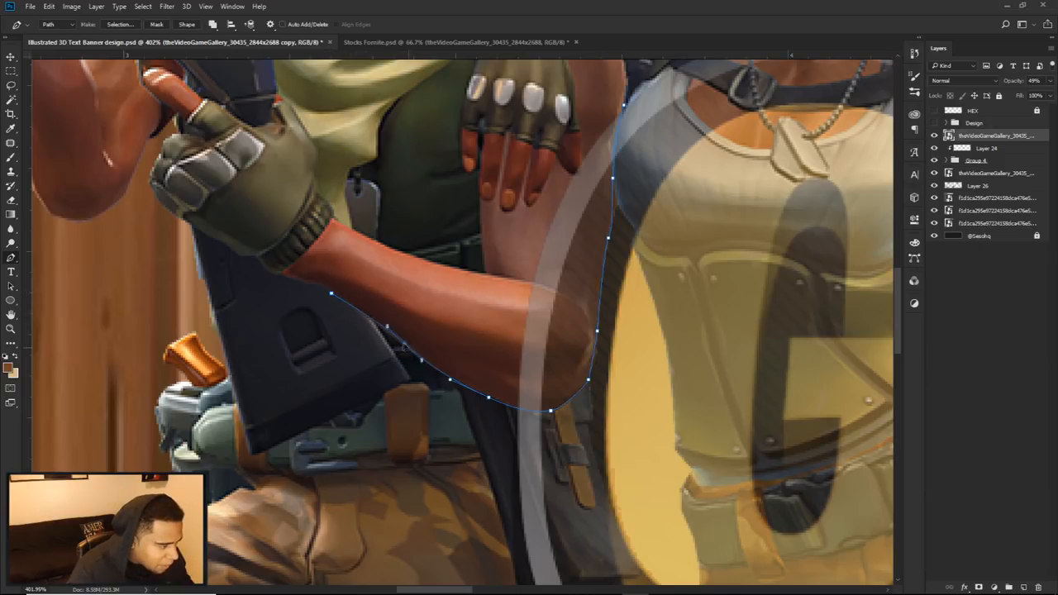
click(326, 288)
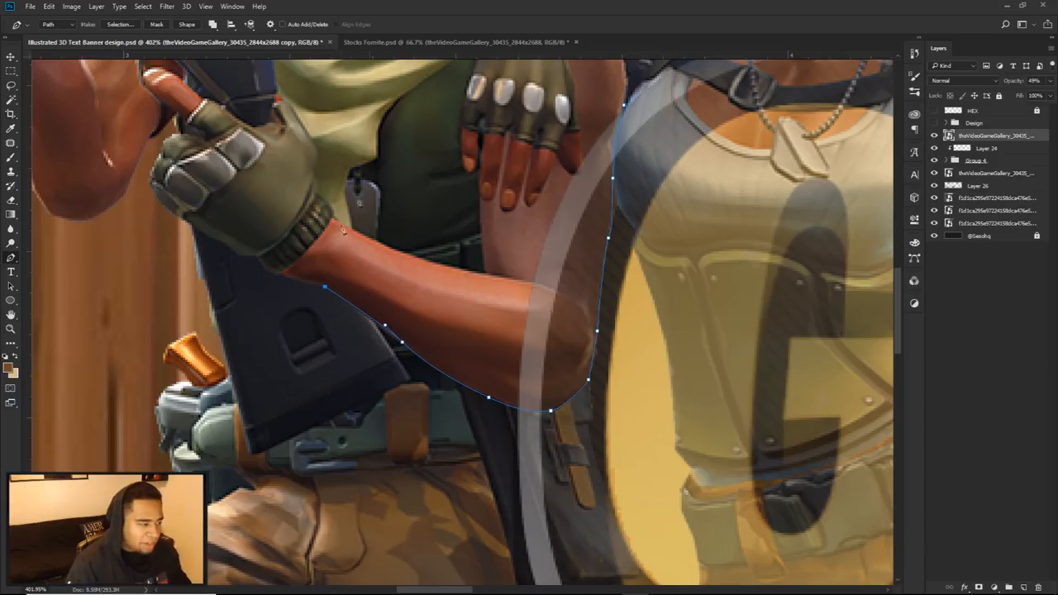
click(303, 141)
click(535, 94)
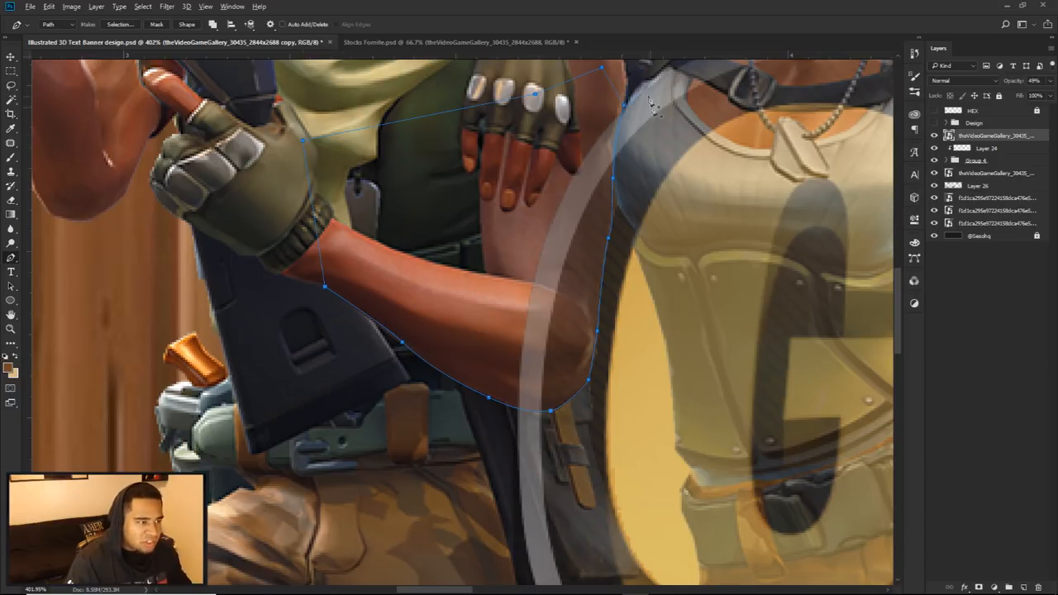
Step: Convert the retraced arm path into a selection with no feather and set the character copy's opacity to 100%
scroll(653, 111, up, 3)
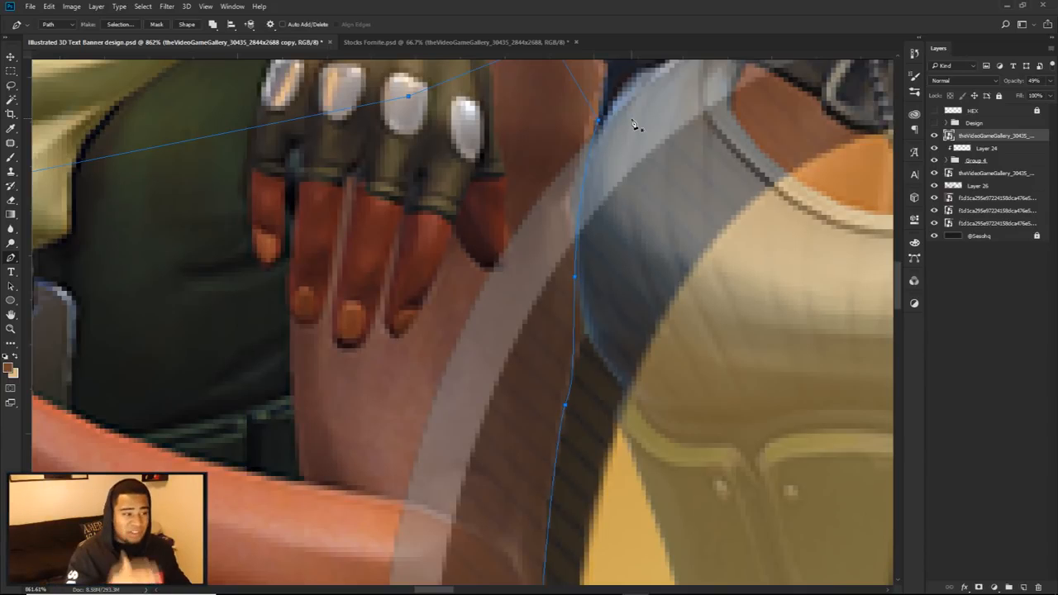
scroll(620, 281, down, 1)
scroll(599, 165, up, 3)
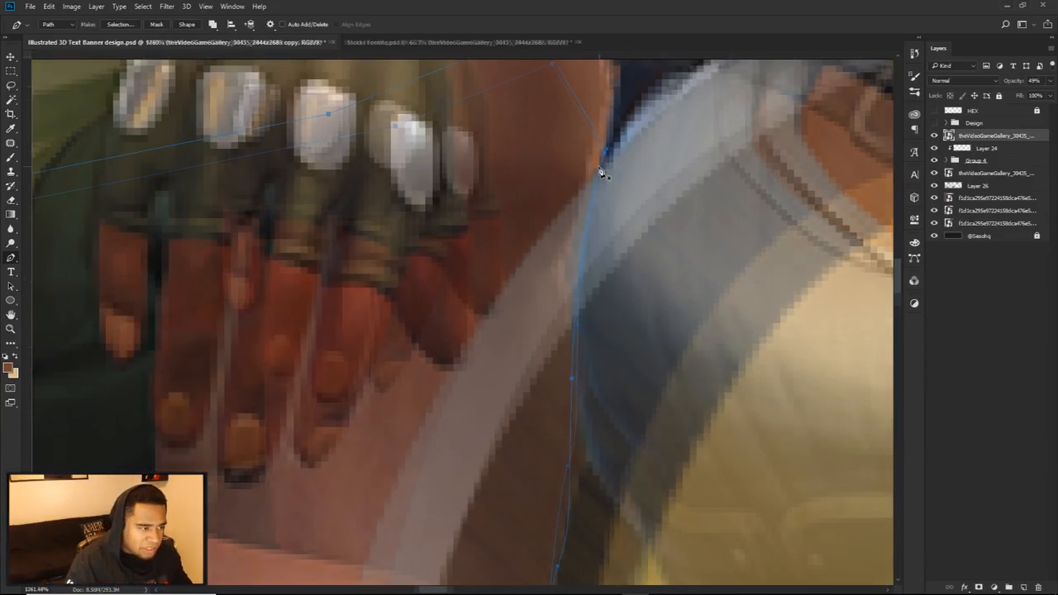
scroll(612, 165, down, 5)
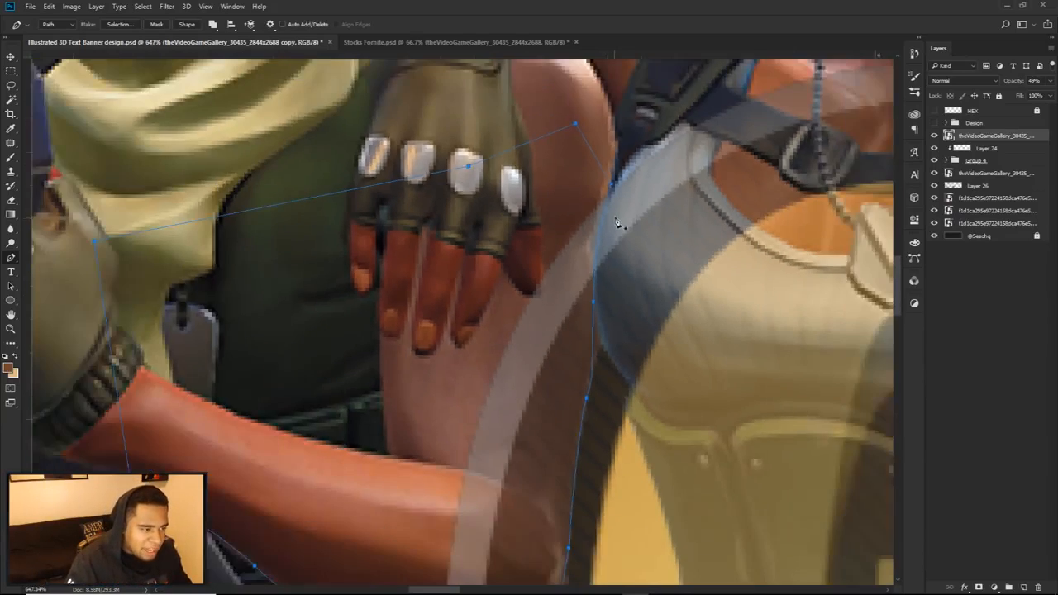
scroll(620, 225, down, 2)
right_click(703, 183)
click(744, 235)
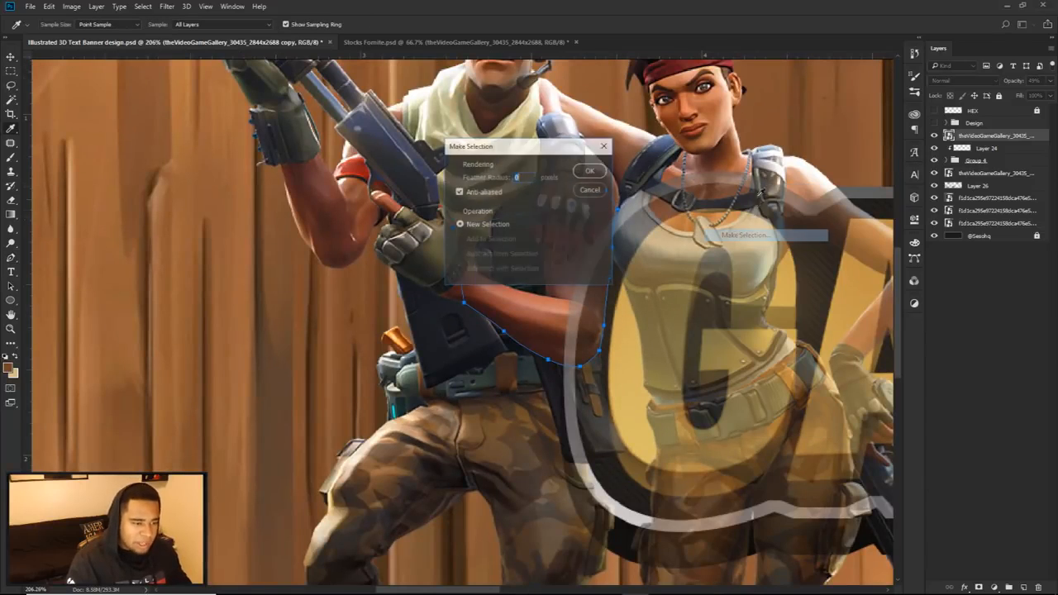
click(601, 172)
key(0)
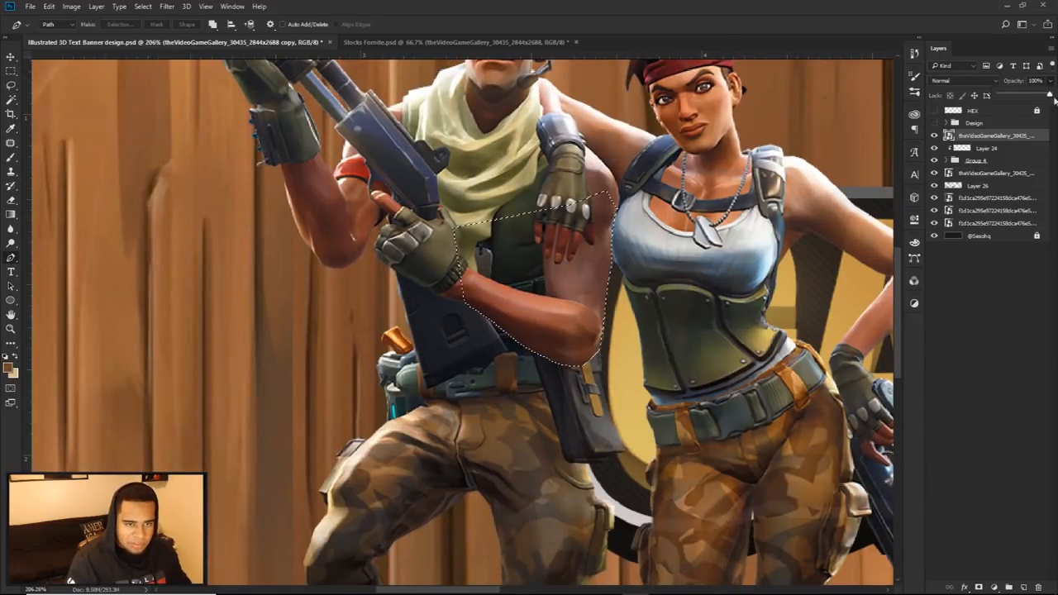
Step: Copy the selected arm onto its own layer and hide the full character copy beneath it
key(m)
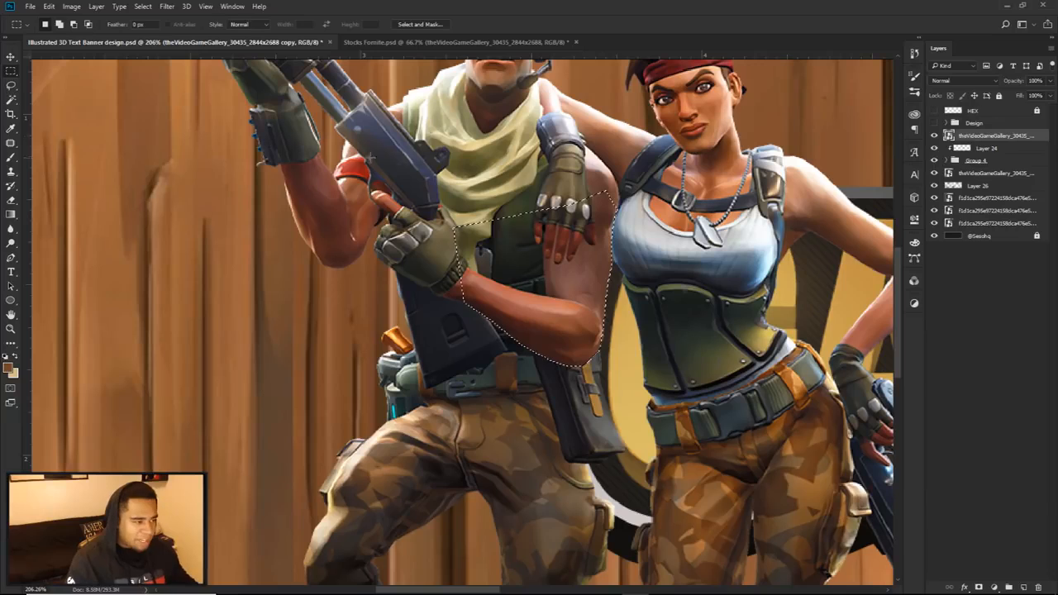
right_click(529, 175)
click(562, 264)
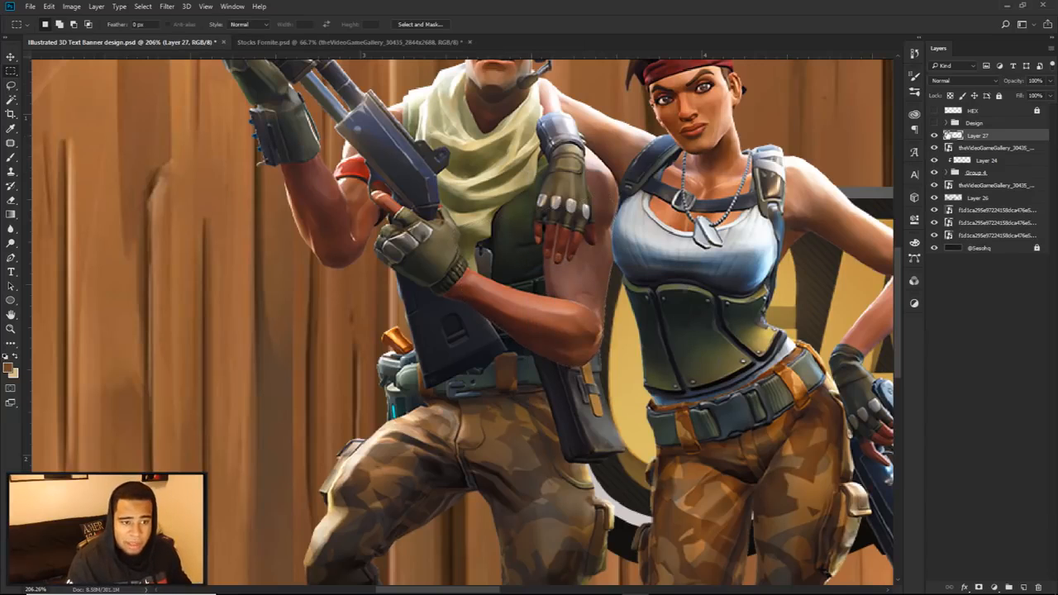
click(934, 148)
Step: Check the character and GAMING text placement against the centre guides and the finished Design group
scroll(581, 258, down, 5)
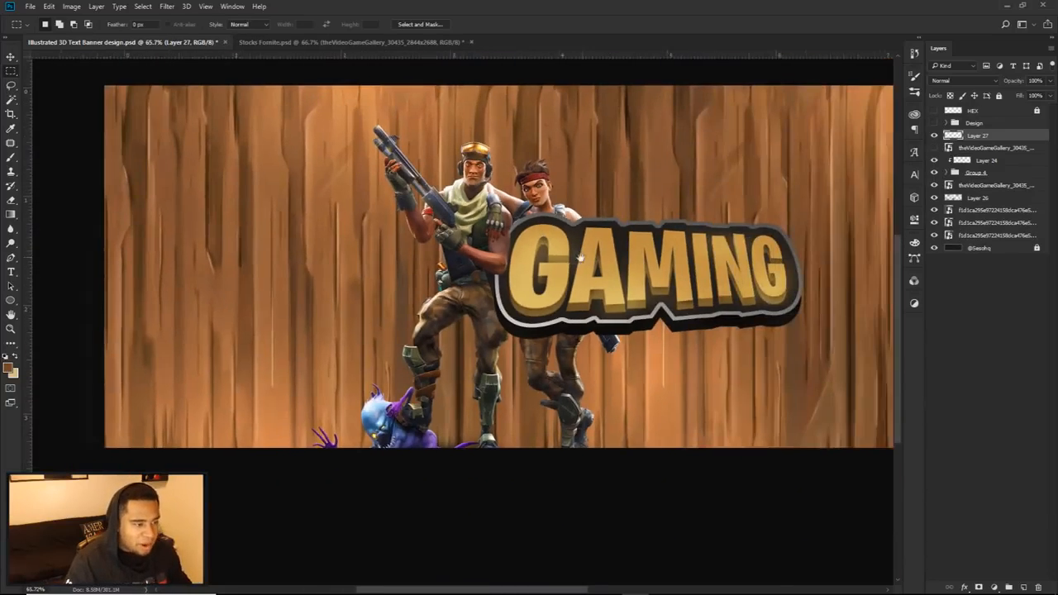
drag(580, 257, 572, 258)
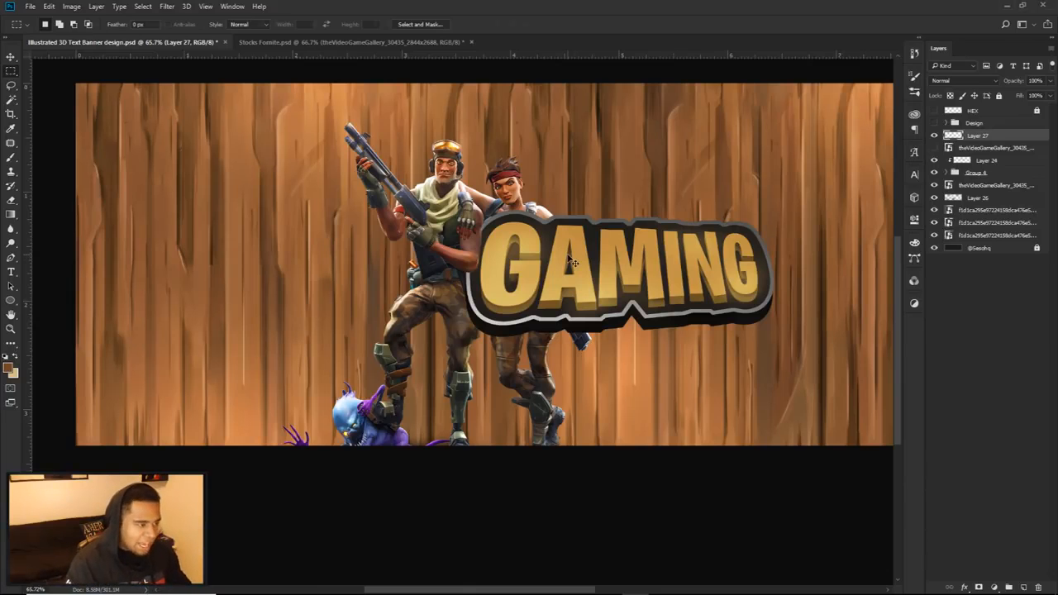
key(v)
scroll(572, 262, down, 2)
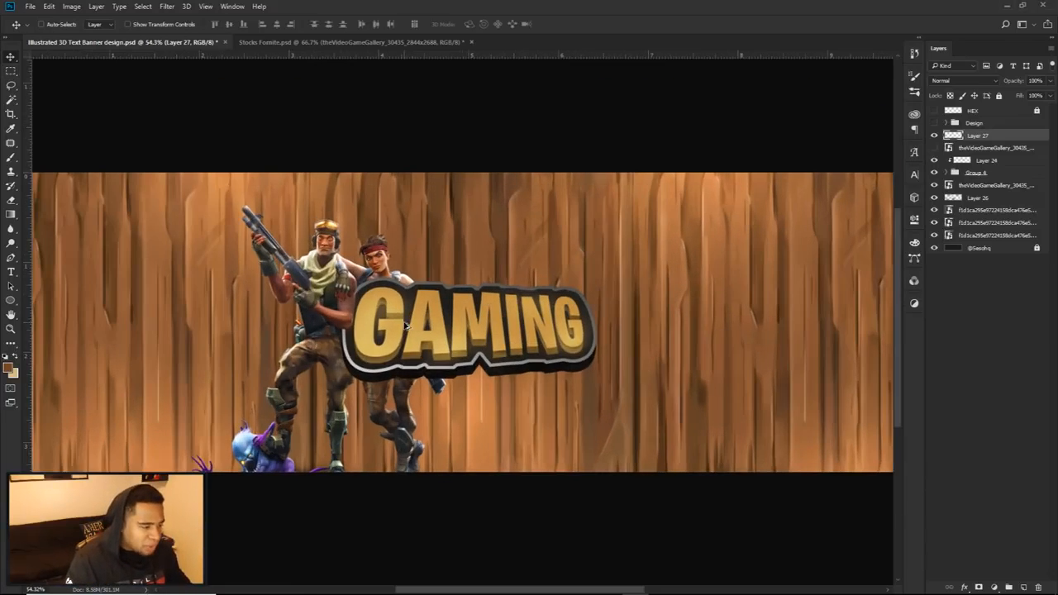
scroll(438, 337, down, 1)
key(ctrl+semicolon)
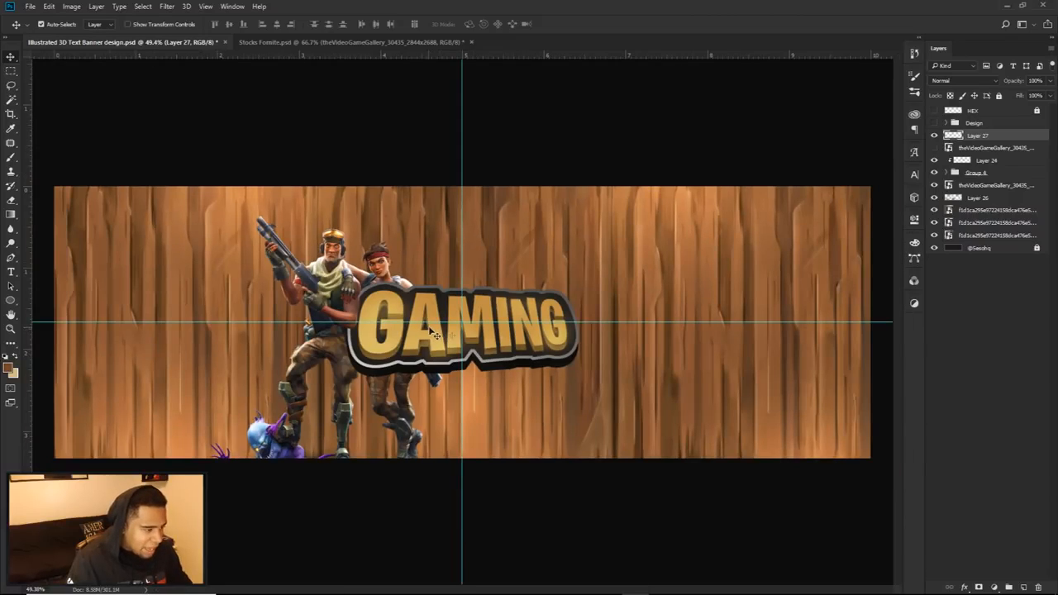
key(ctrl+semicolon)
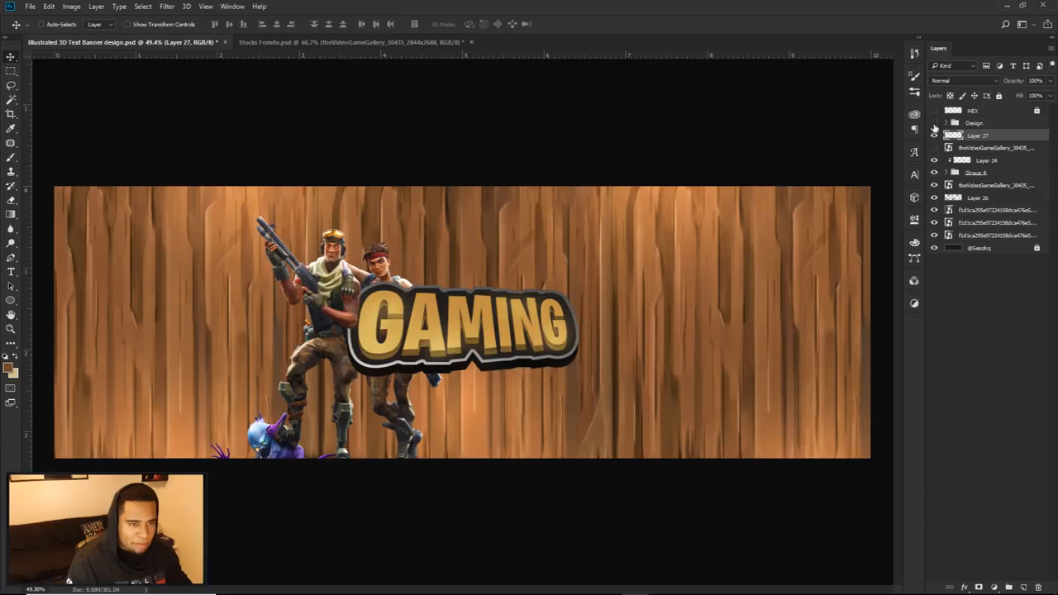
click(934, 124)
click(934, 123)
click(934, 123)
click(934, 123)
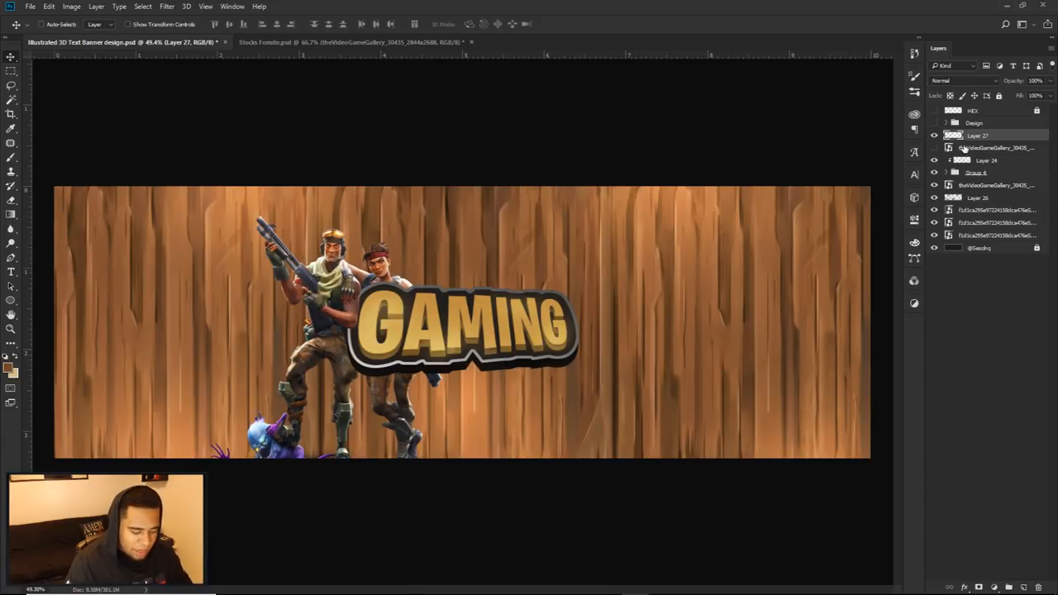
Step: Delete the hidden full character copy and select the arm cut-out layer
click(963, 148)
key(Delete)
click(935, 135)
click(973, 136)
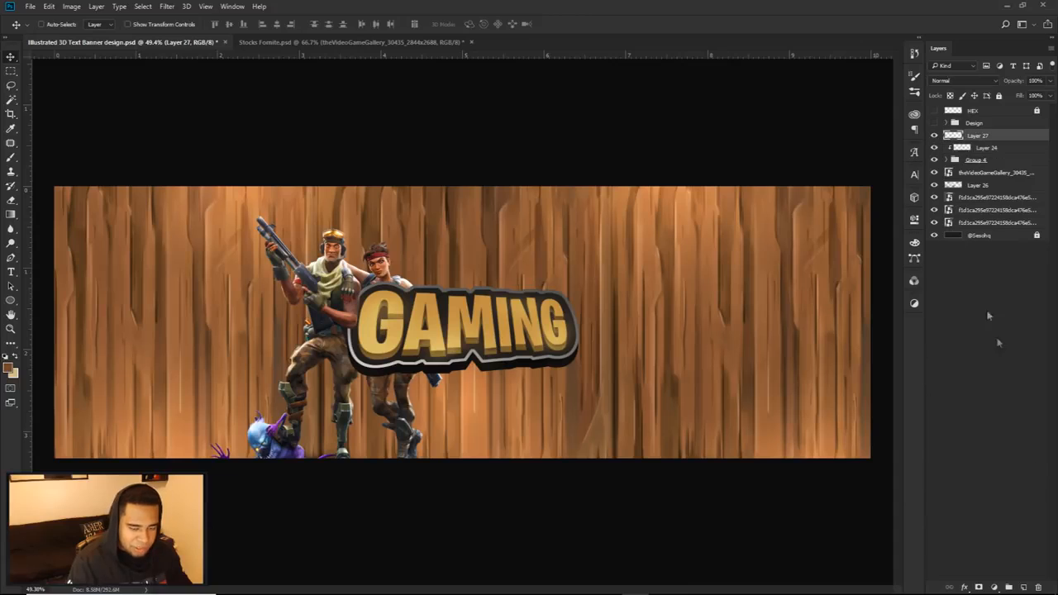
Step: Draw an unfilled ellipse about 942 by 1369 px with a 1 px outline and position it around the GAMING text
right_click(11, 302)
click(72, 320)
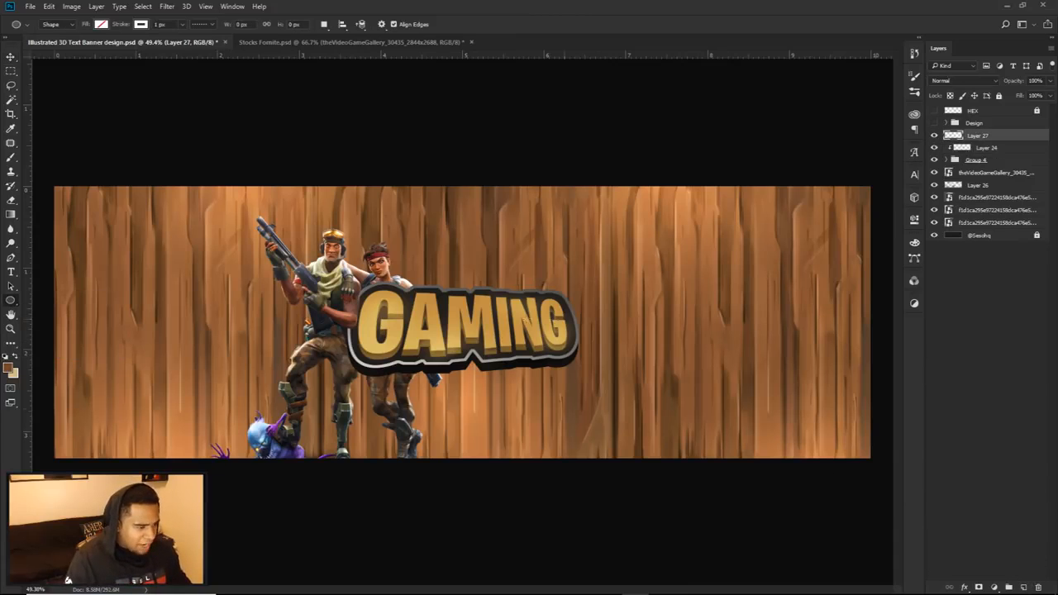
mouse_move(513, 322)
mouse_down()
mouse_move(593, 449)
mouse_move(675, 517)
mouse_move(690, 563)
mouse_move(714, 567)
mouse_move(694, 546)
mouse_move(695, 560)
mouse_move(672, 561)
mouse_move(741, 591)
mouse_move(713, 563)
mouse_up()
key(ctrl+z)
drag(423, 171, 675, 545)
key(v)
drag(601, 350, 560, 366)
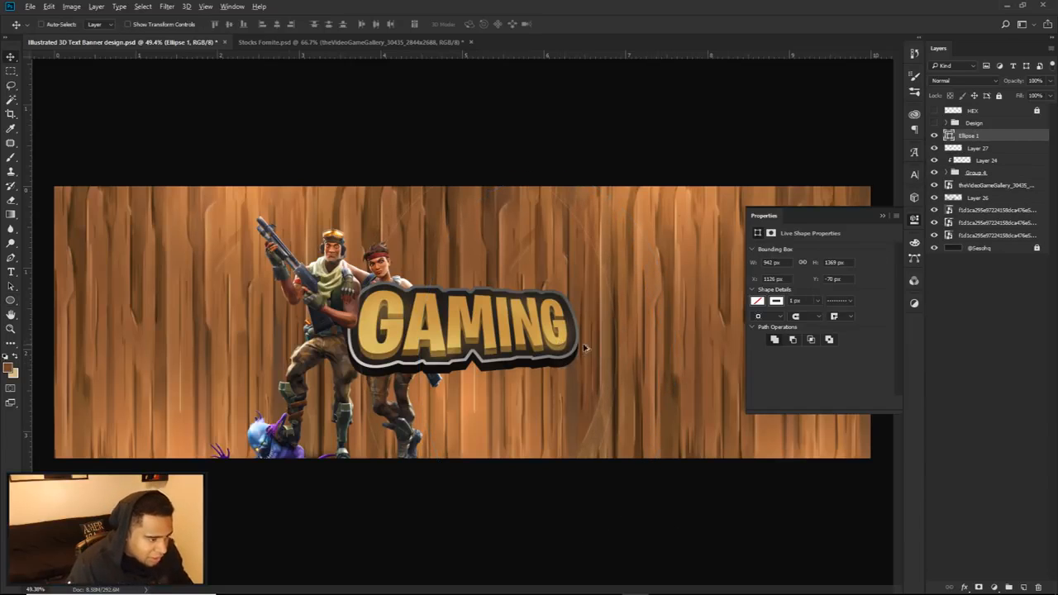
scroll(583, 351, up, 5)
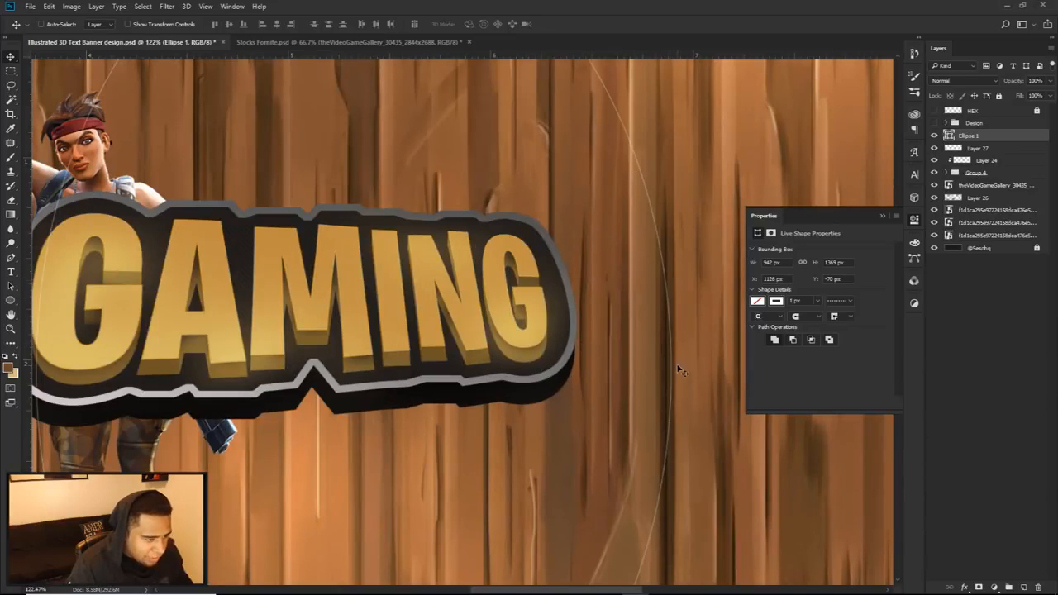
Step: Try to rasterize the unfilled ellipse and select the banner area beside it with the Magic Wand
scroll(579, 309, down, 5)
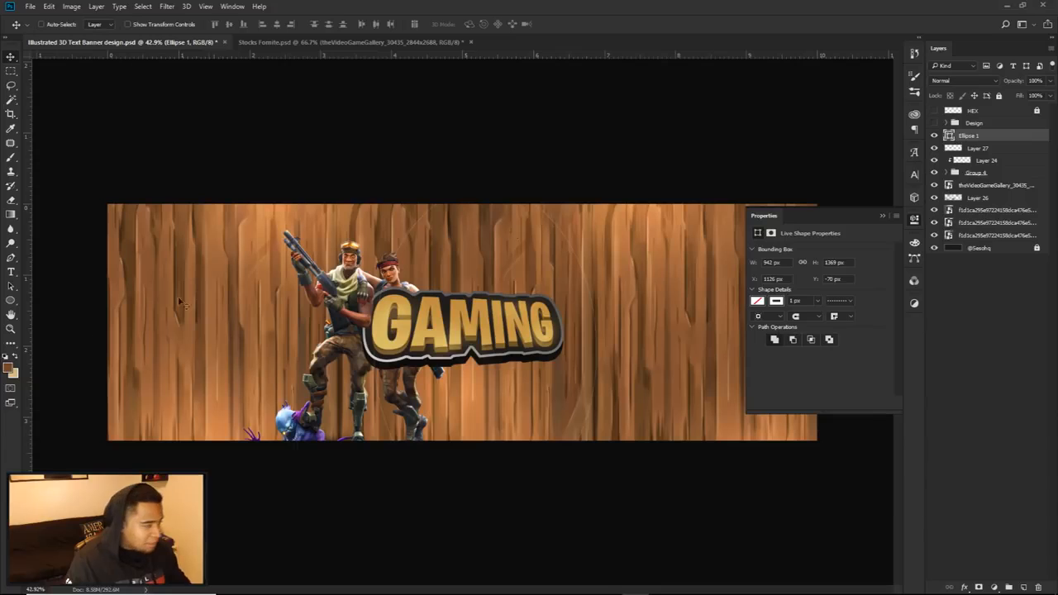
key(w)
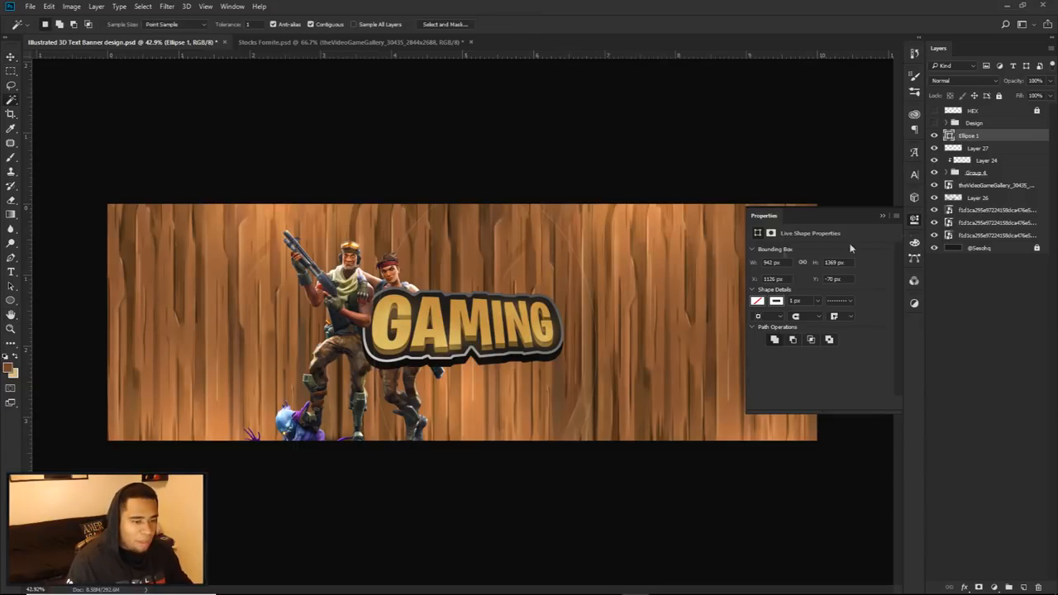
click(914, 219)
click(704, 272)
click(531, 228)
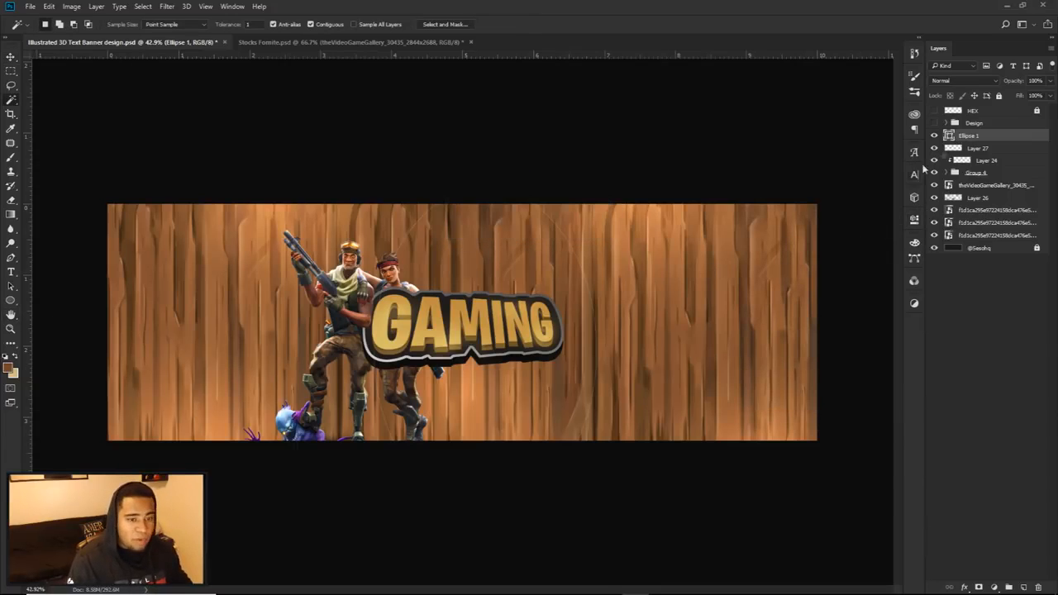
right_click(976, 134)
click(864, 239)
click(731, 266)
key(ctrl+alt+z)
key(ctrl+alt+z)
Step: Fill the ellipse shape with solid brown
click(11, 300)
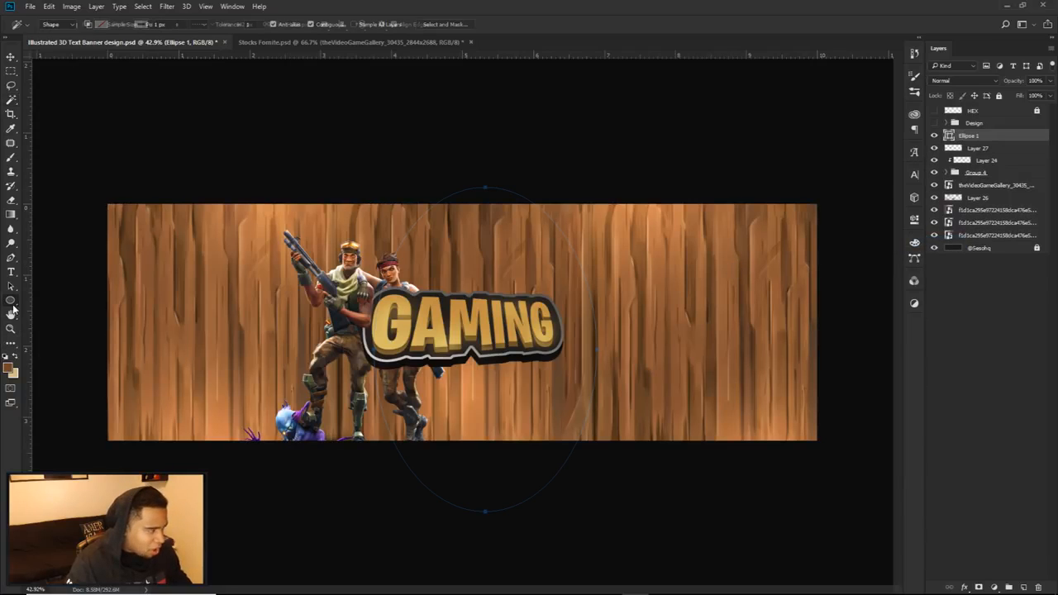
click(141, 25)
click(105, 27)
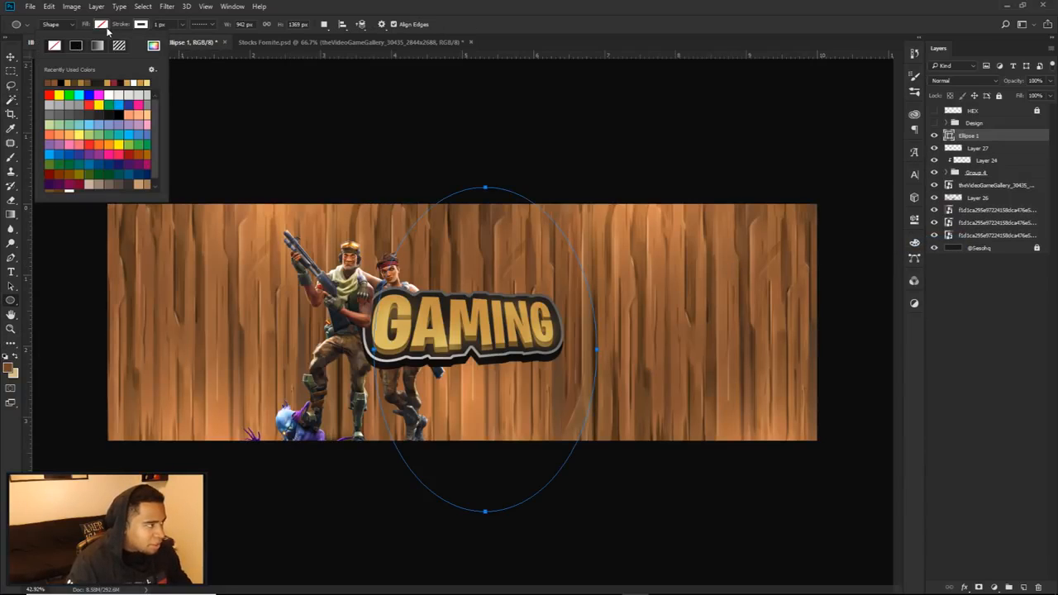
click(74, 46)
click(140, 24)
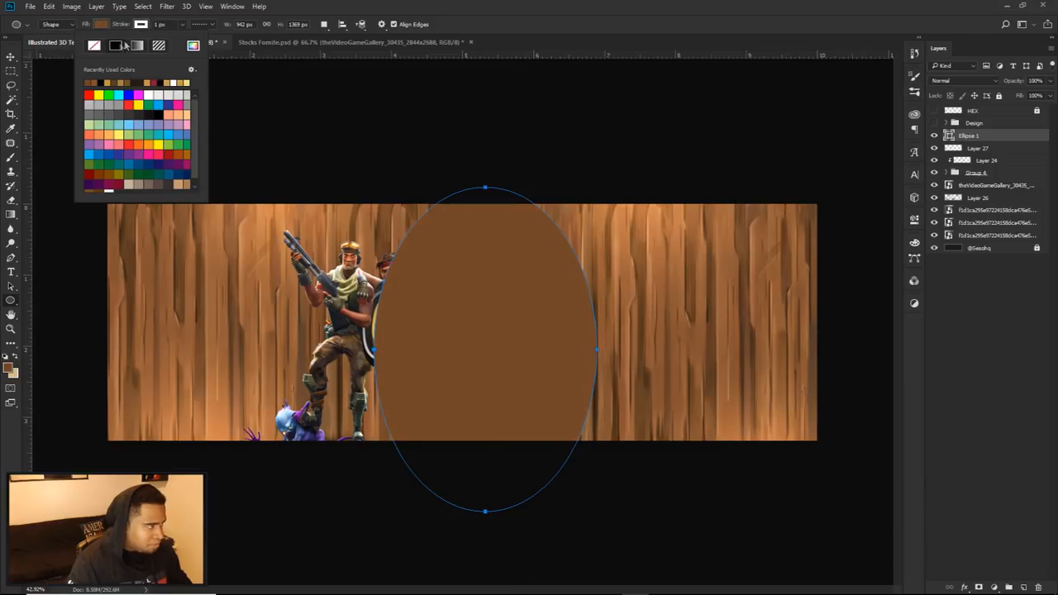
click(10, 57)
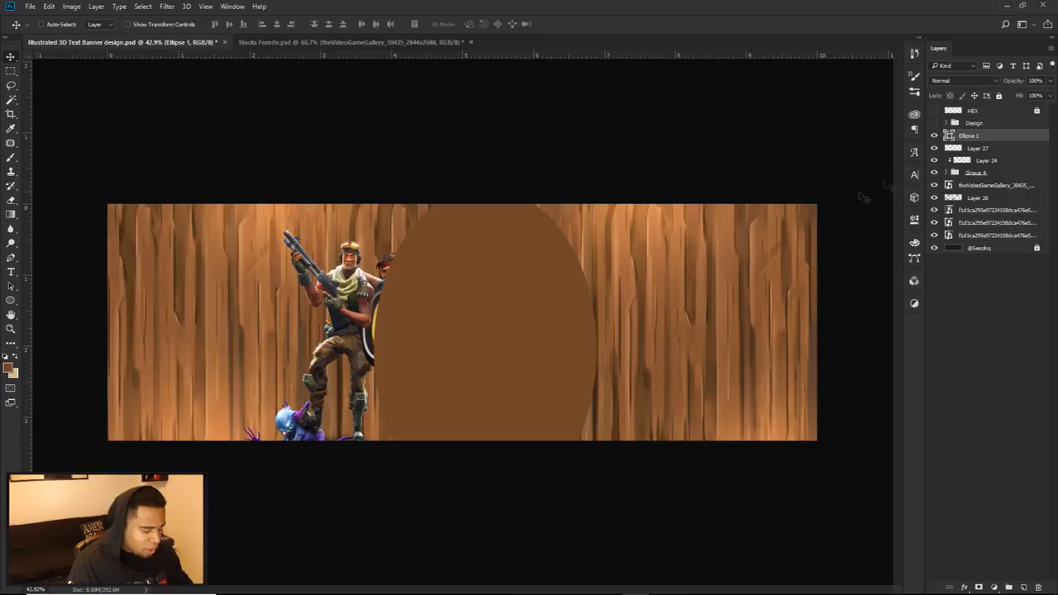
Step: Rasterize the filled ellipse layer and select the banner area to the right of the ellipse with the Magic Wand
key(w)
click(672, 246)
click(523, 230)
right_click(976, 135)
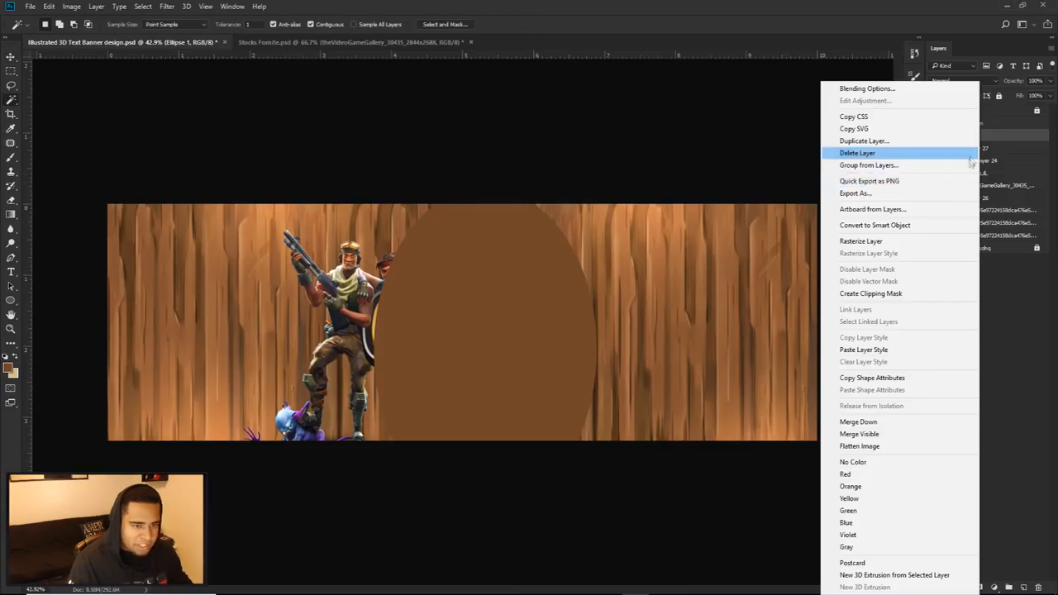
click(874, 241)
click(688, 267)
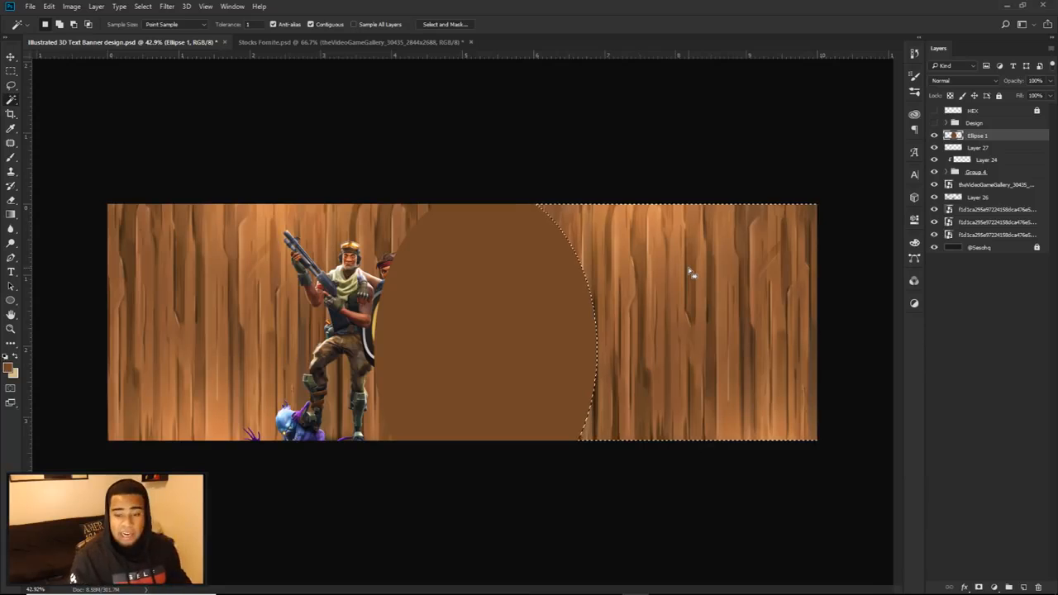
Step: Hide the ellipse, add a new layer and sample dark brown 4d3118 from the wood as the foreground colour
click(934, 135)
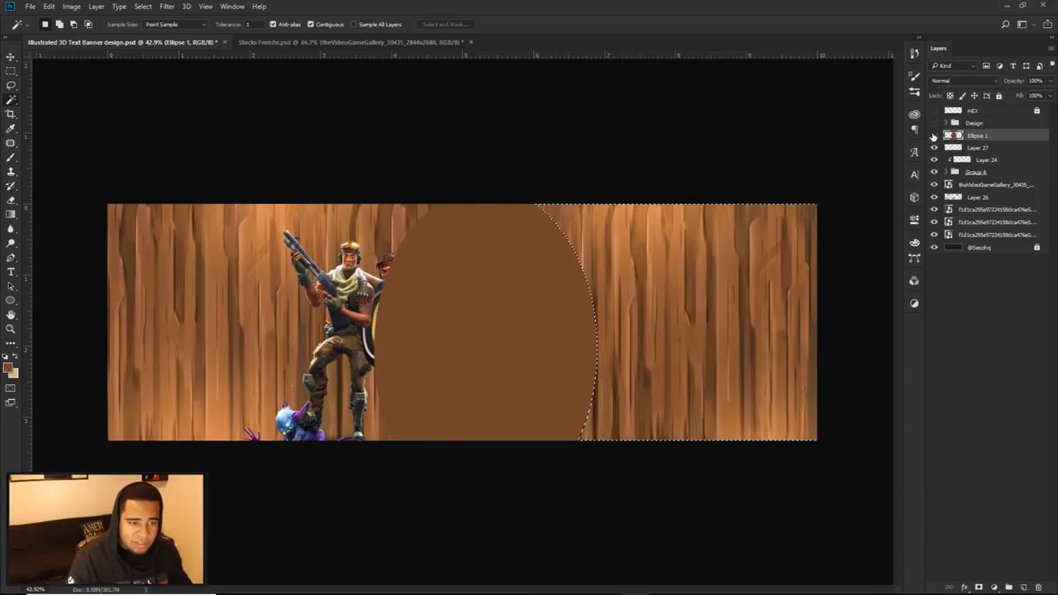
click(1022, 587)
click(11, 128)
click(8, 367)
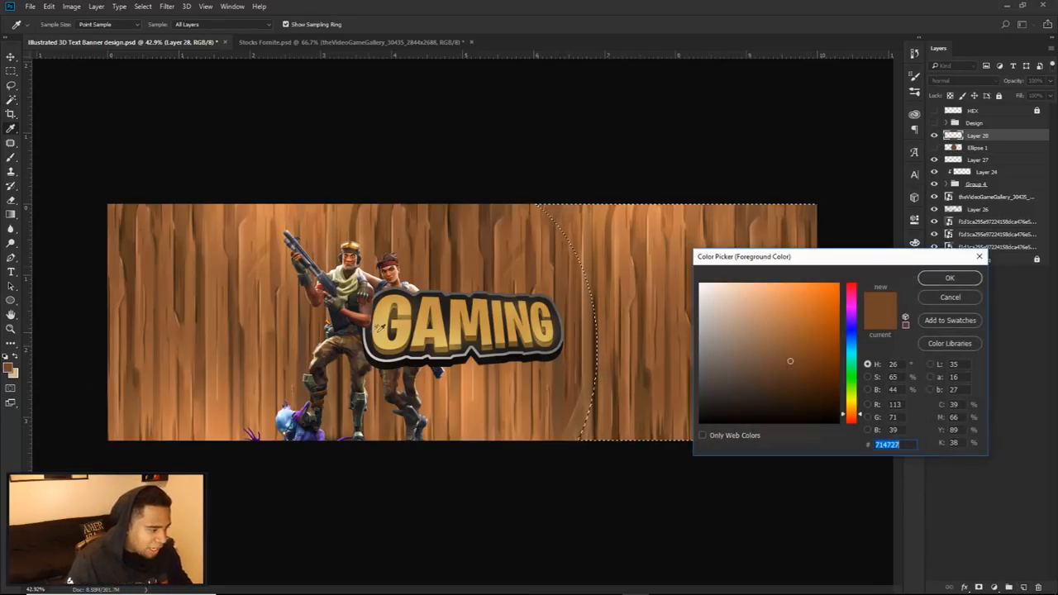
click(450, 264)
click(453, 265)
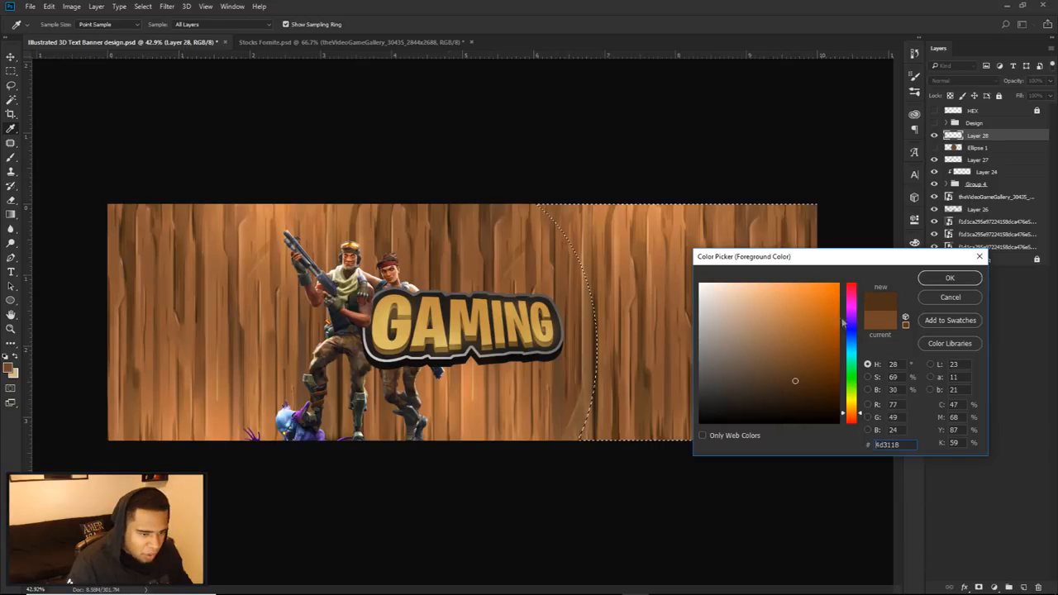
click(950, 280)
Step: Fill the selected right-hand area with the dark brown, deselect it and delete the hidden ellipse layer
key(alt+BackSpace)
key(w)
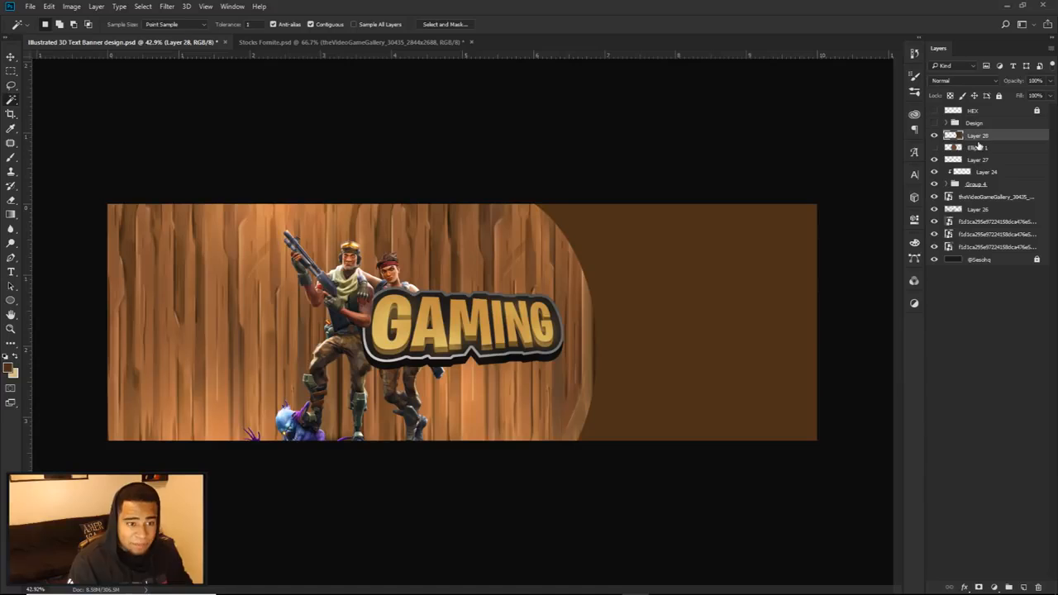
click(984, 154)
key(Delete)
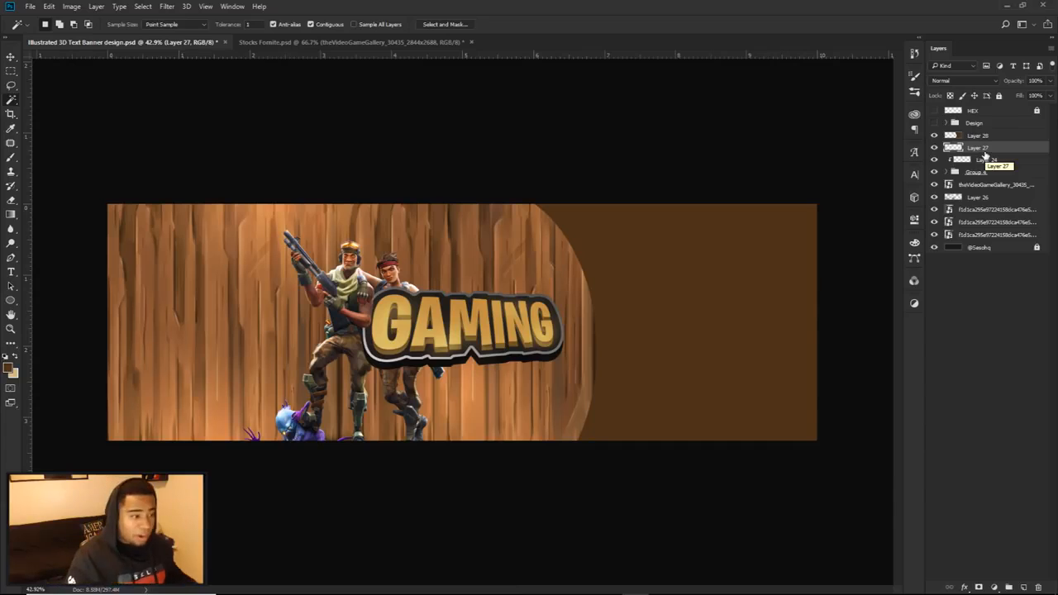
Step: Outline the brown right-hand area with a closed Pen path as an alternative method and delete the path
key(p)
click(530, 196)
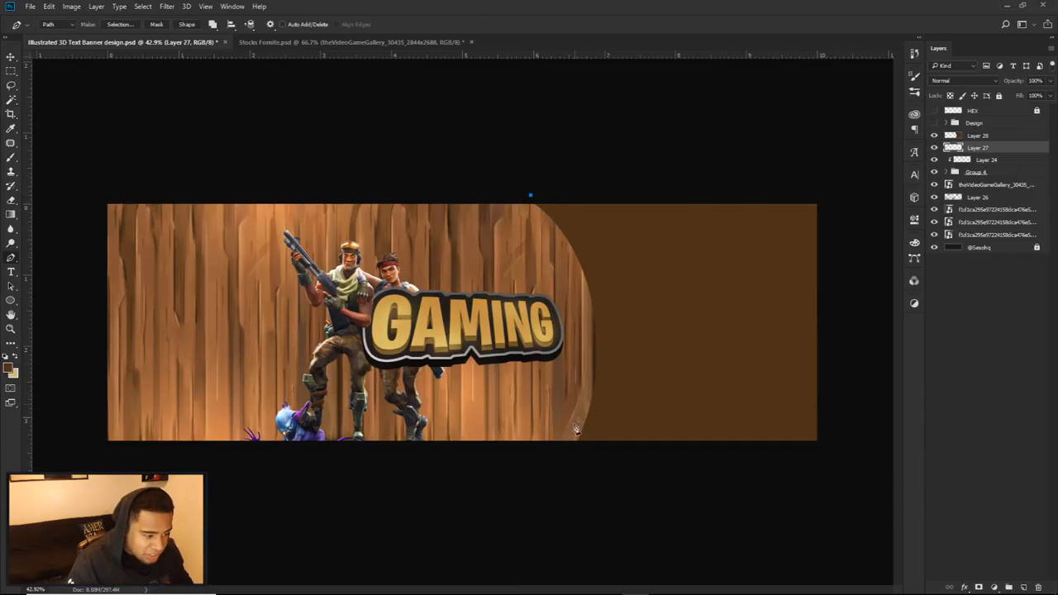
drag(567, 460, 510, 585)
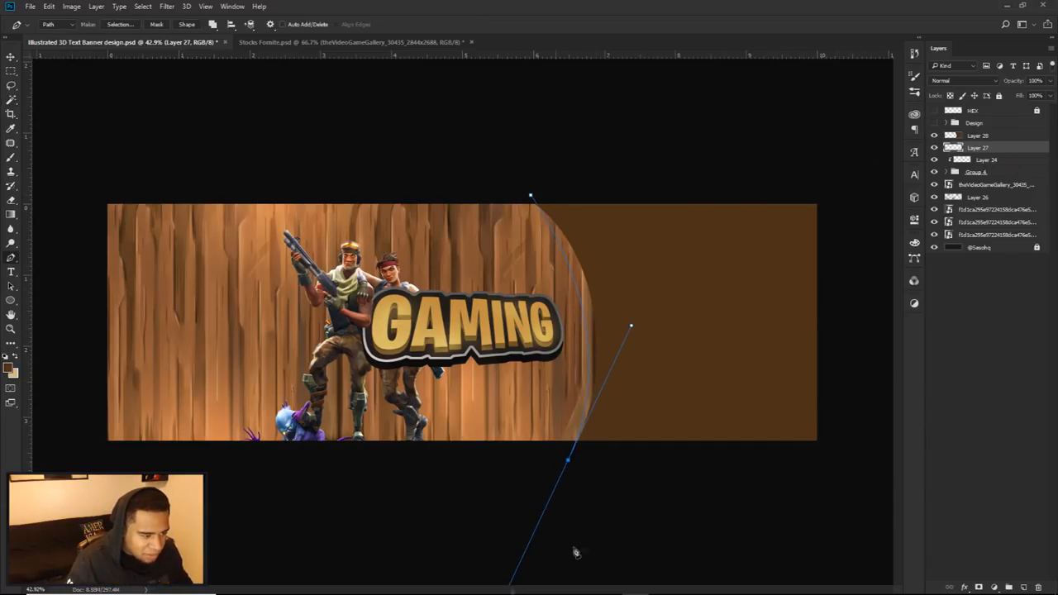
click(830, 486)
drag(873, 353, 869, 303)
drag(821, 179, 789, 160)
drag(663, 158, 641, 158)
drag(576, 159, 559, 160)
click(531, 196)
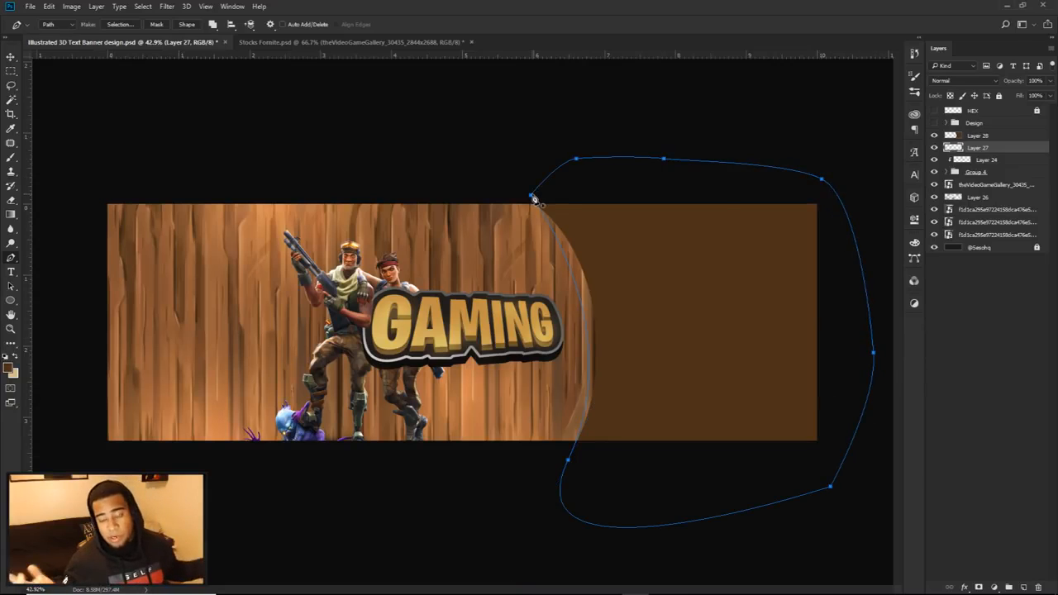
right_click(569, 150)
right_click(574, 273)
click(603, 292)
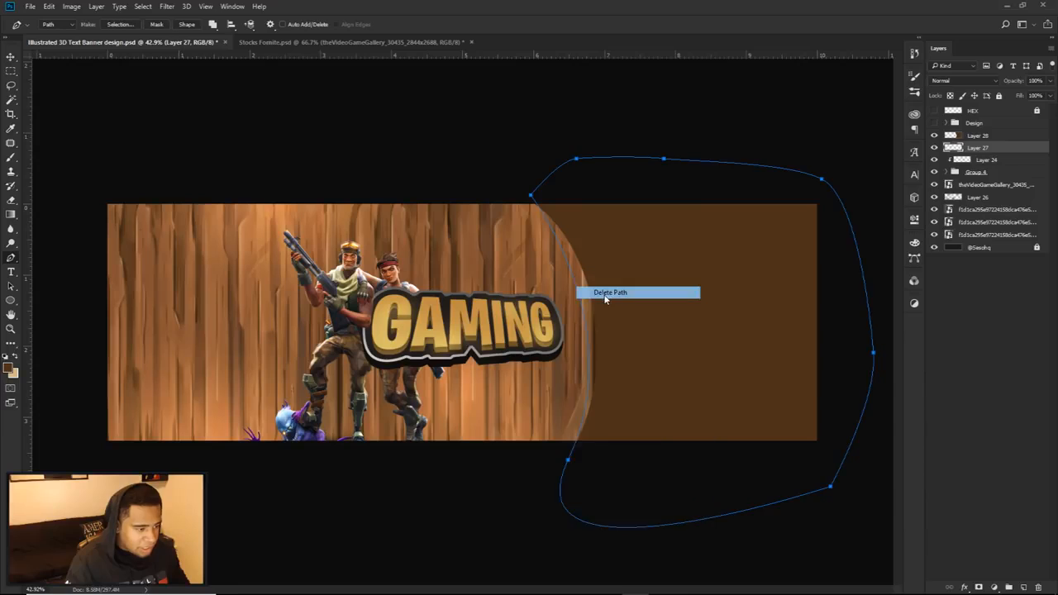
Step: Transform the brown shape layer so its curved edge sits closer to the GAMING text while still covering the banner's right edge
key(v)
mouse_move(679, 311)
mouse_down()
mouse_move(658, 316)
mouse_move(672, 312)
mouse_up()
key(ctrl+z)
click(978, 136)
key(ctrl+t)
drag(795, 322, 817, 322)
key(Return)
Step: Try darkening the brown shape with Hue/Saturation at a lightness of -36
key(ctrl+u)
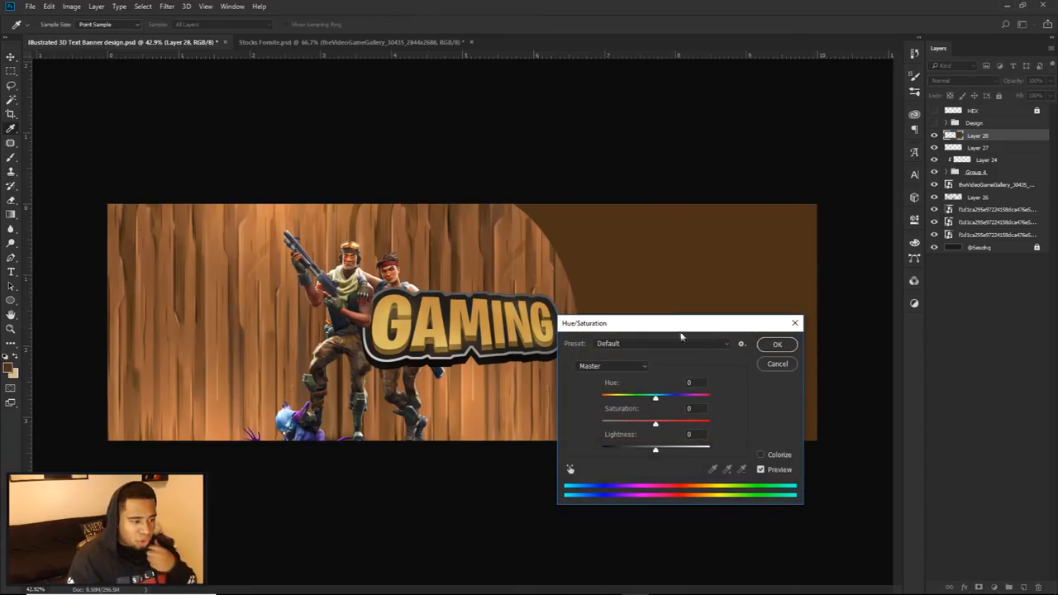
drag(628, 324, 335, 230)
drag(356, 360, 346, 359)
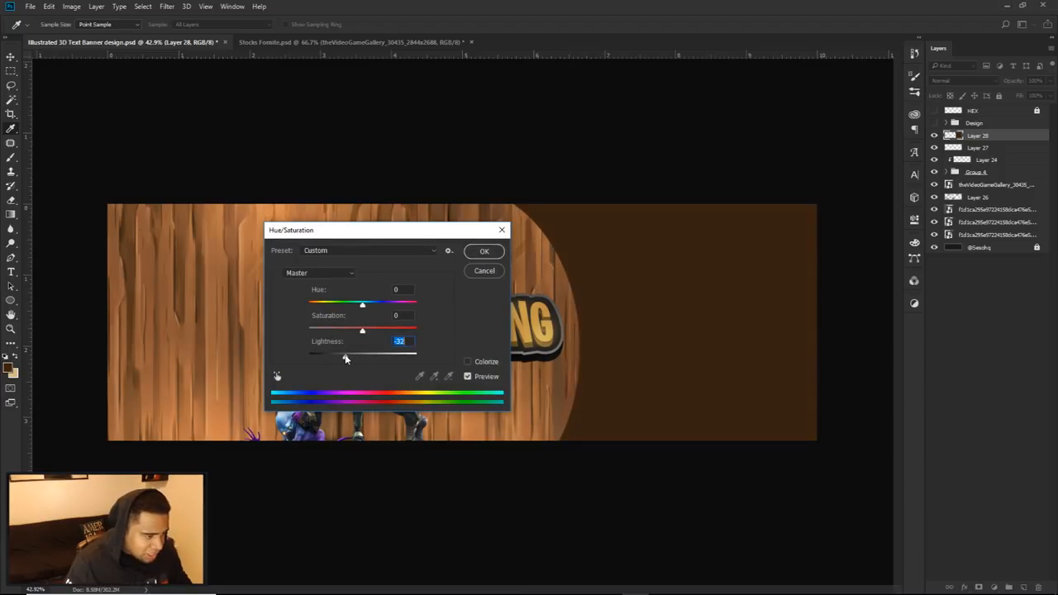
drag(434, 232, 347, 228)
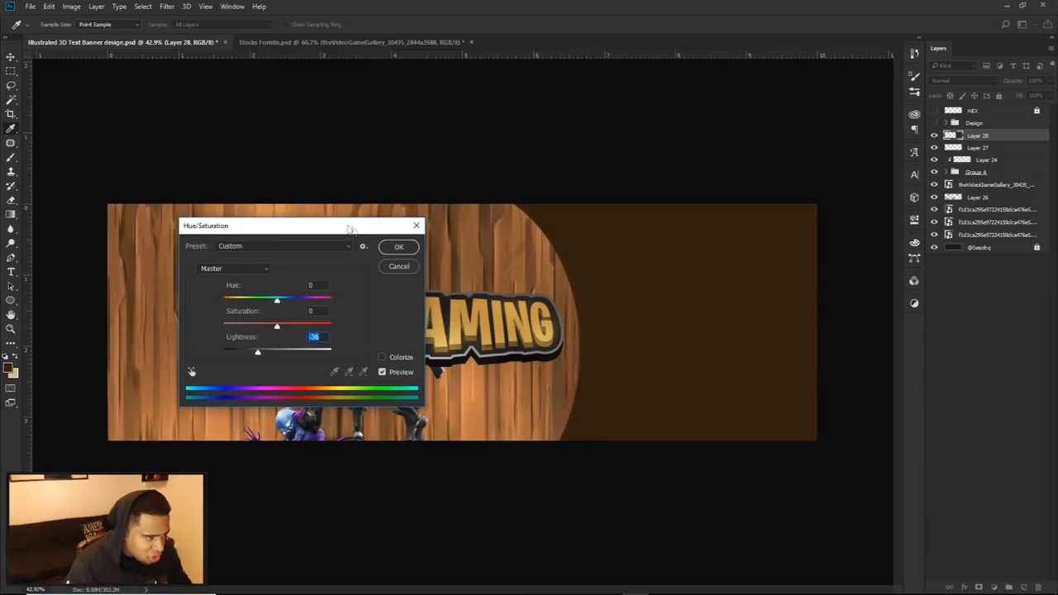
click(400, 247)
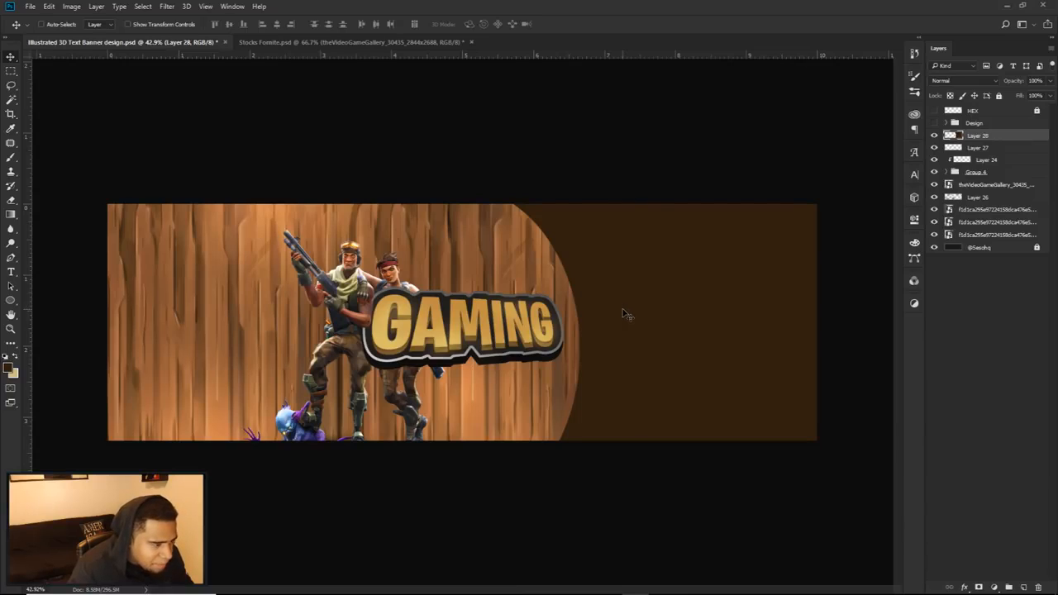
key(ctrl+z)
Step: Darken the brown shape with Hue/Saturation to about -19 lightness and set the foreground colour to its brown, 3f2813
key(ctrl+u)
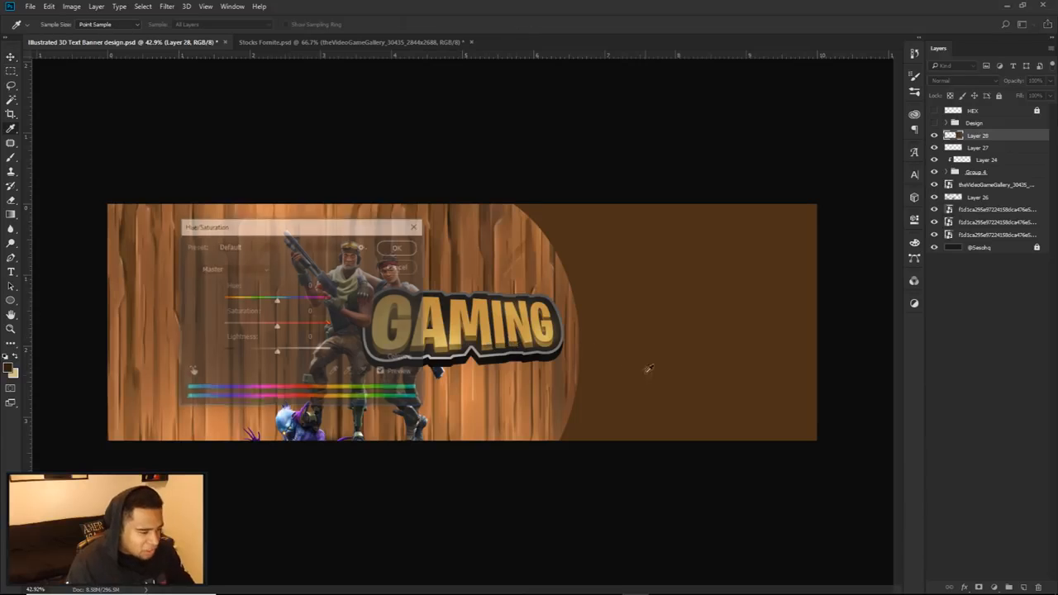
drag(277, 354, 271, 355)
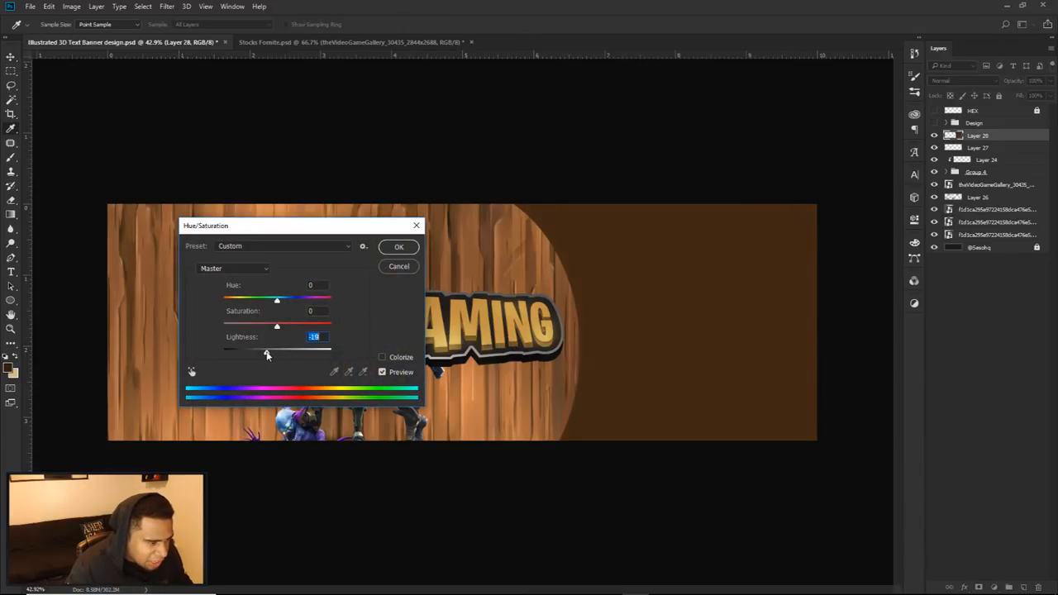
click(395, 248)
key(v)
click(9, 368)
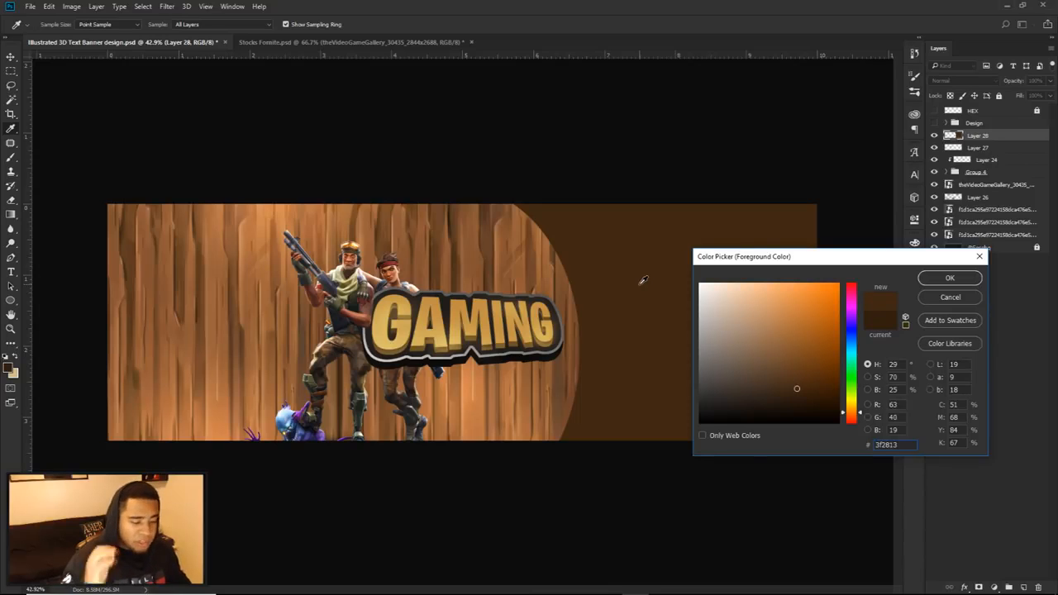
click(950, 277)
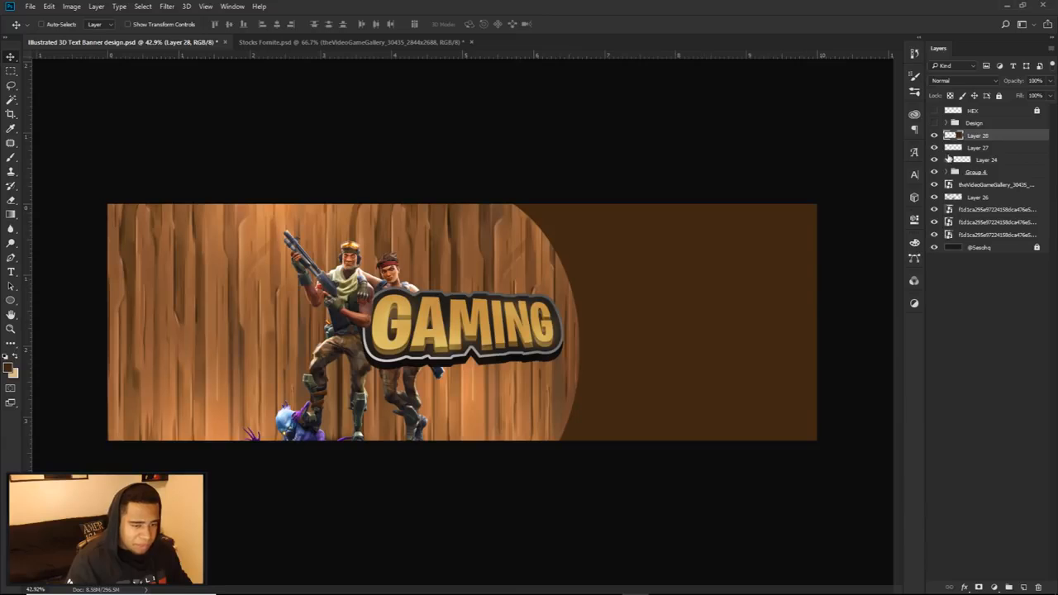
Step: Apply a diagonal-line Pattern Overlay to the brown shape layer with 100% opacity and a scale of about 207%
double_click(1012, 138)
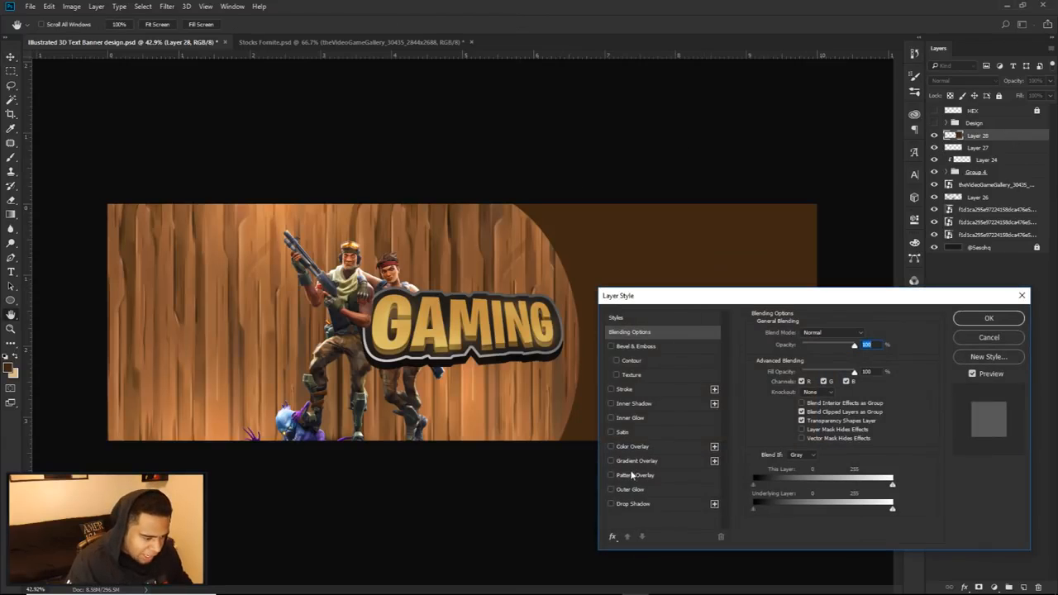
click(632, 475)
drag(659, 297, 152, 248)
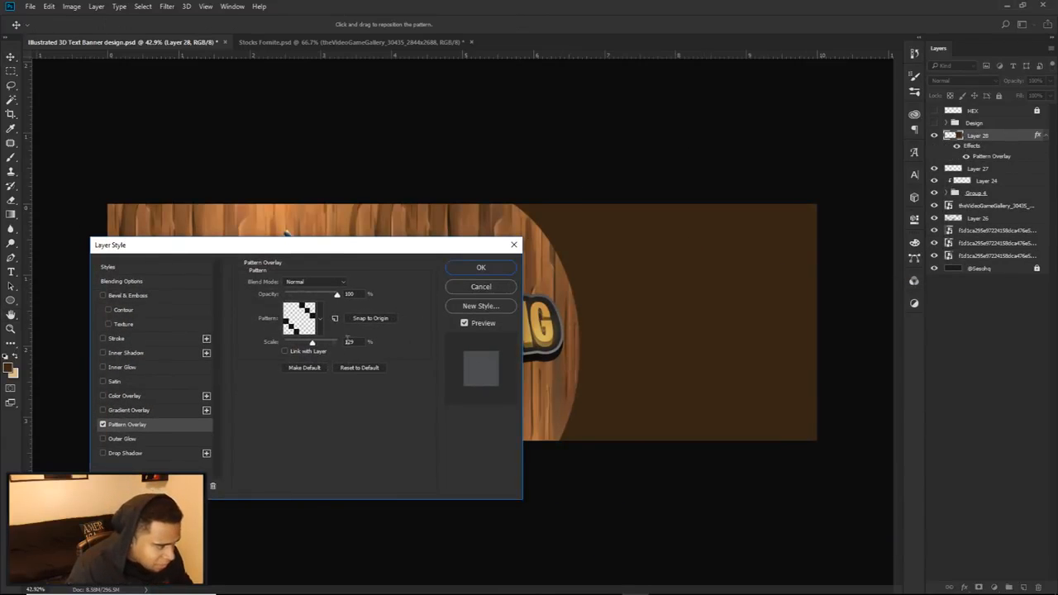
drag(311, 344, 313, 343)
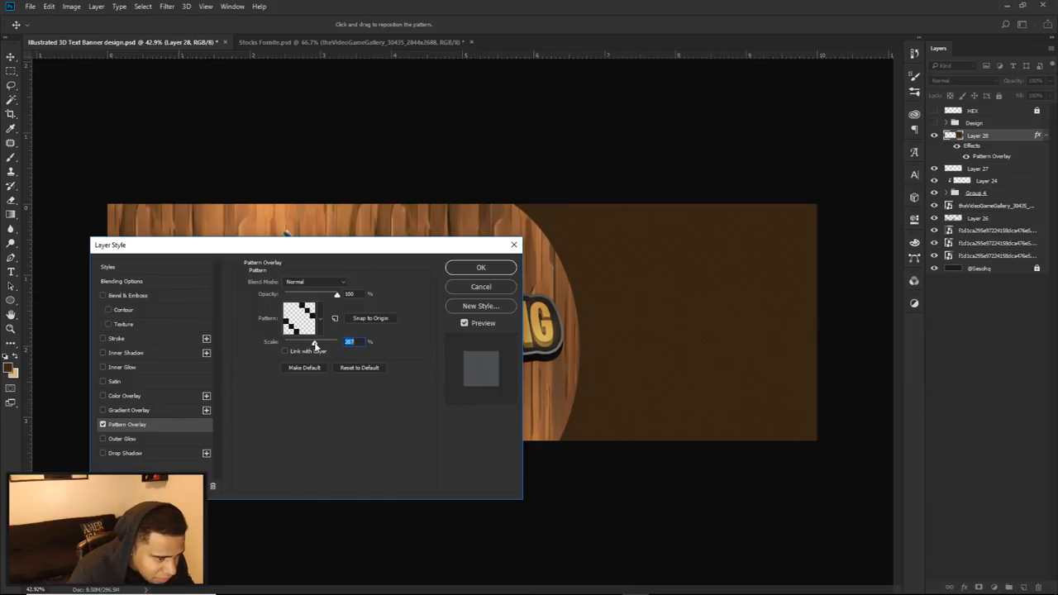
click(480, 267)
scroll(615, 383, up, 5)
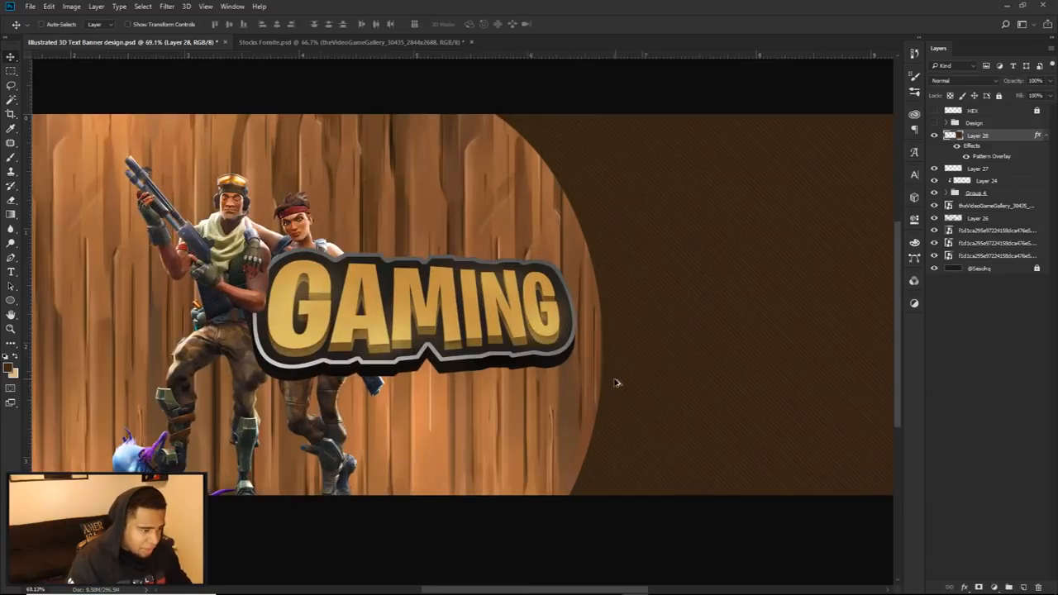
Step: Compare the patterned brown side with the finished Design group
scroll(614, 383, down, 3)
click(934, 122)
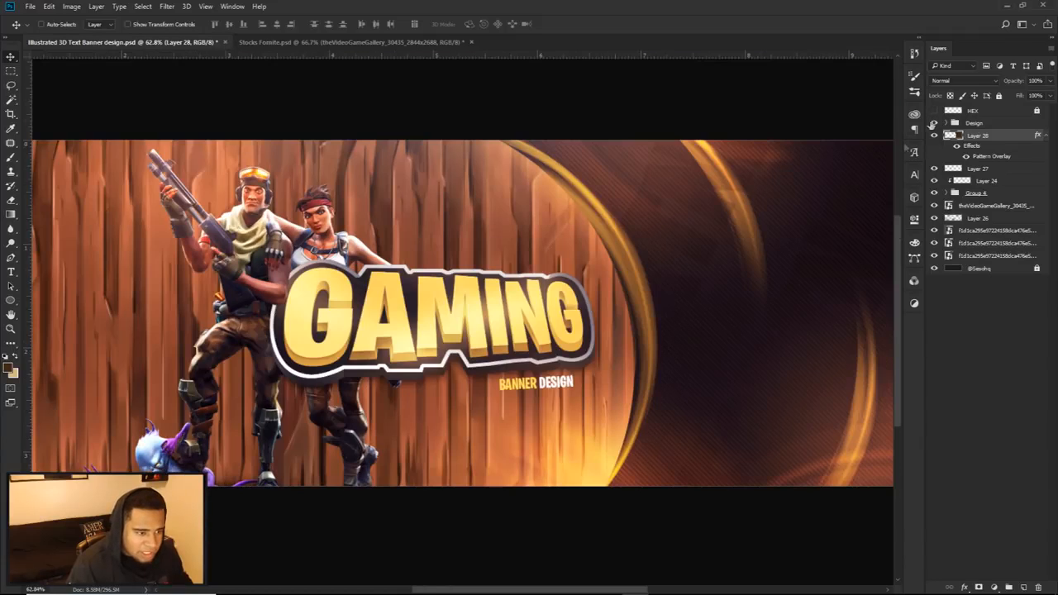
scroll(797, 244, up, 1)
scroll(684, 231, down, 2)
scroll(684, 232, down, 2)
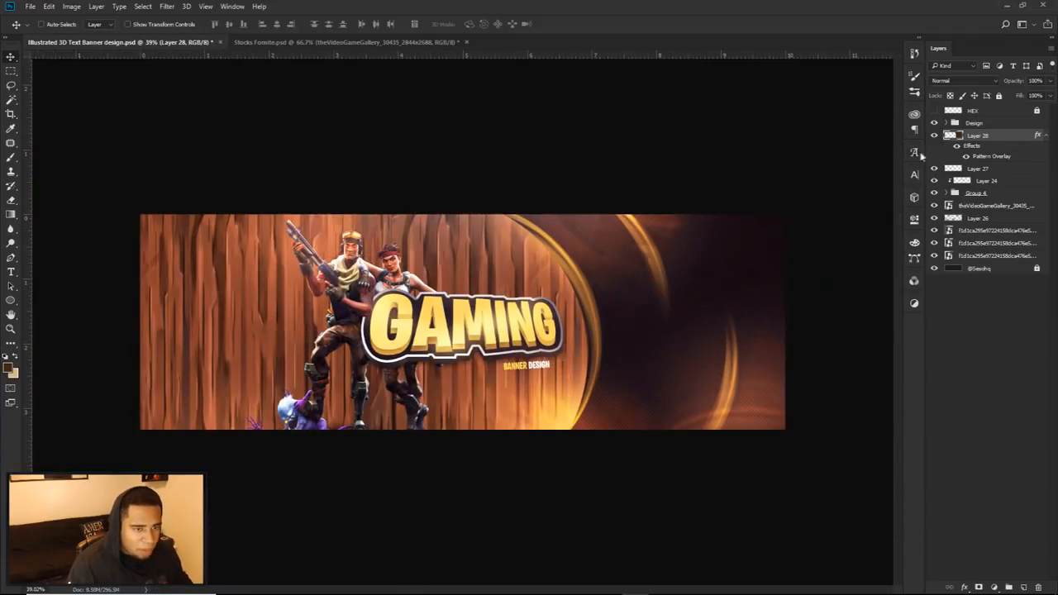
click(935, 122)
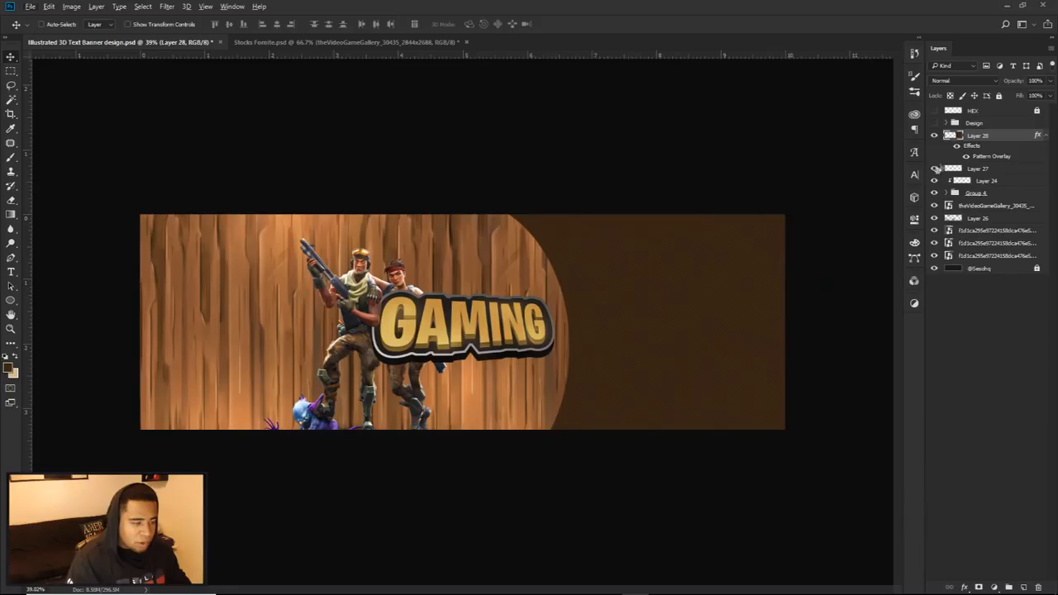
Step: On a new layer, paint a large soft glow along the brown area's lower edge in gold sampled from the GAMING text
click(1024, 584)
key(b)
mouse_move(624, 385)
mouse_down()
mouse_move(651, 387)
mouse_move(599, 399)
mouse_up()
alt+click(459, 322)
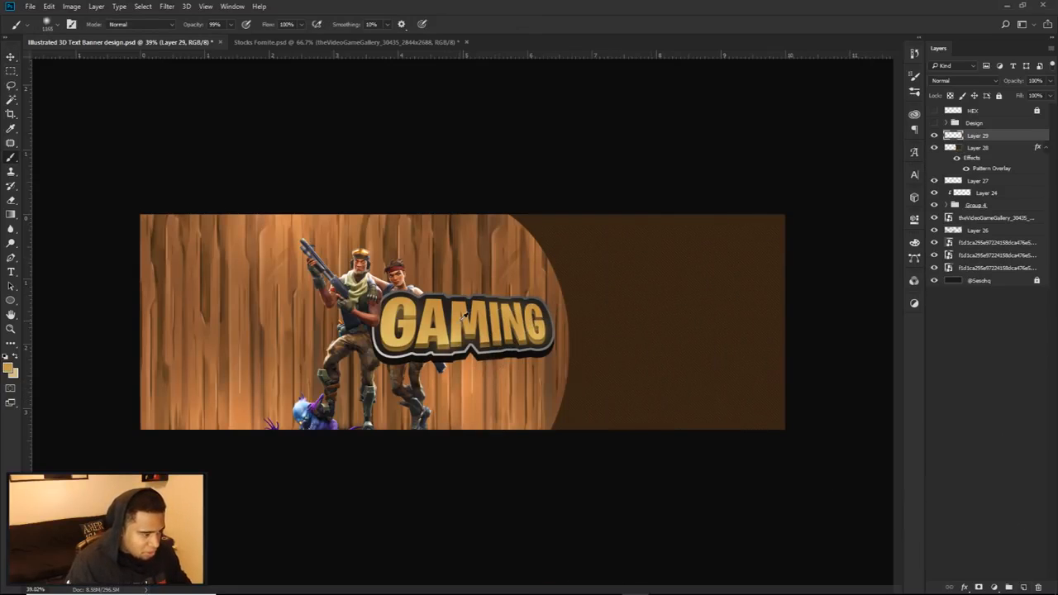
click(691, 438)
key(ctrl+z)
click(691, 479)
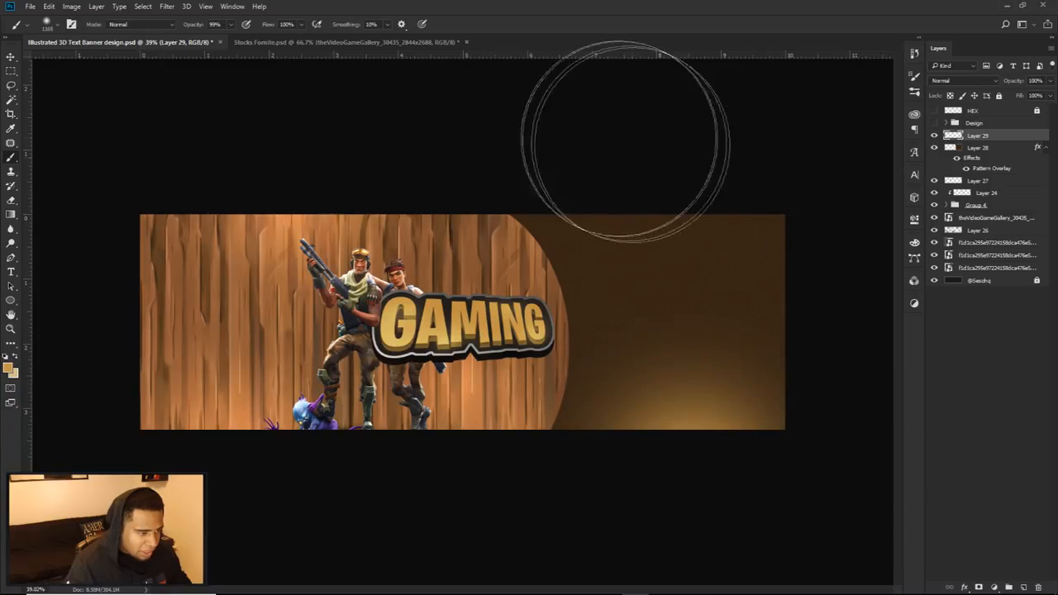
Step: Paint more soft gold glows at the brown area's upper edge, over the front character's upper body, and on the wood's outer edge
click(627, 156)
drag(413, 385, 341, 381)
drag(350, 298, 331, 298)
click(344, 272)
click(343, 273)
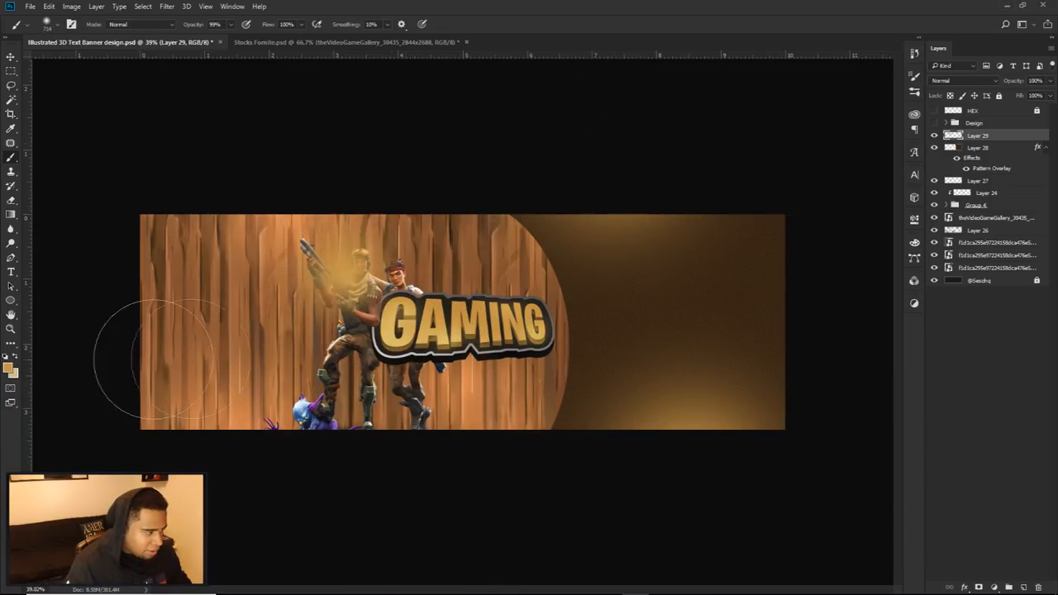
click(146, 354)
Step: Set the gold glow layer's blend mode to Linear Dodge (Add) and its opacity to 43%
click(962, 80)
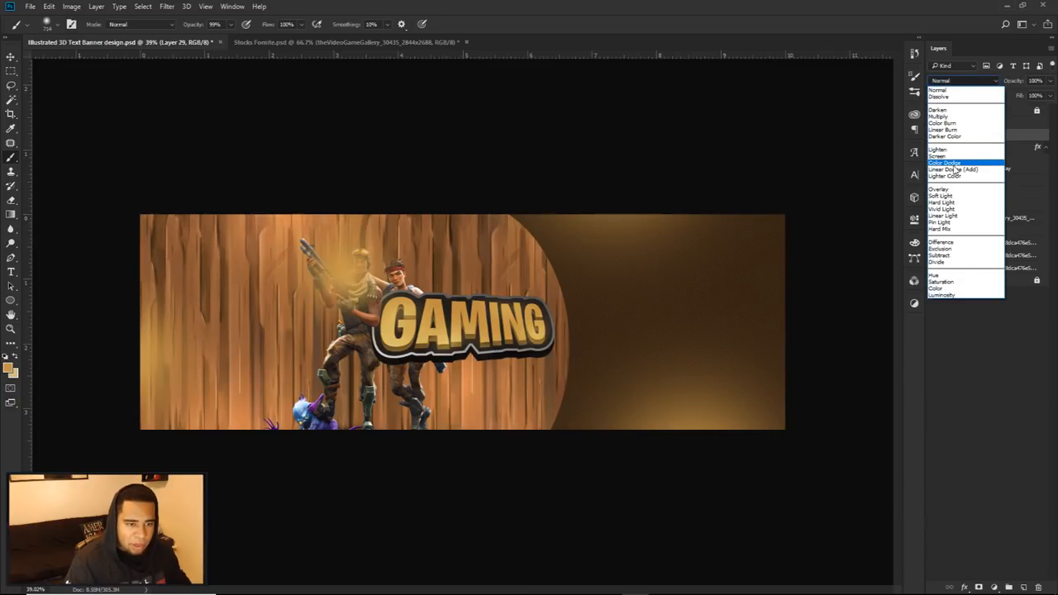
click(959, 170)
click(1048, 81)
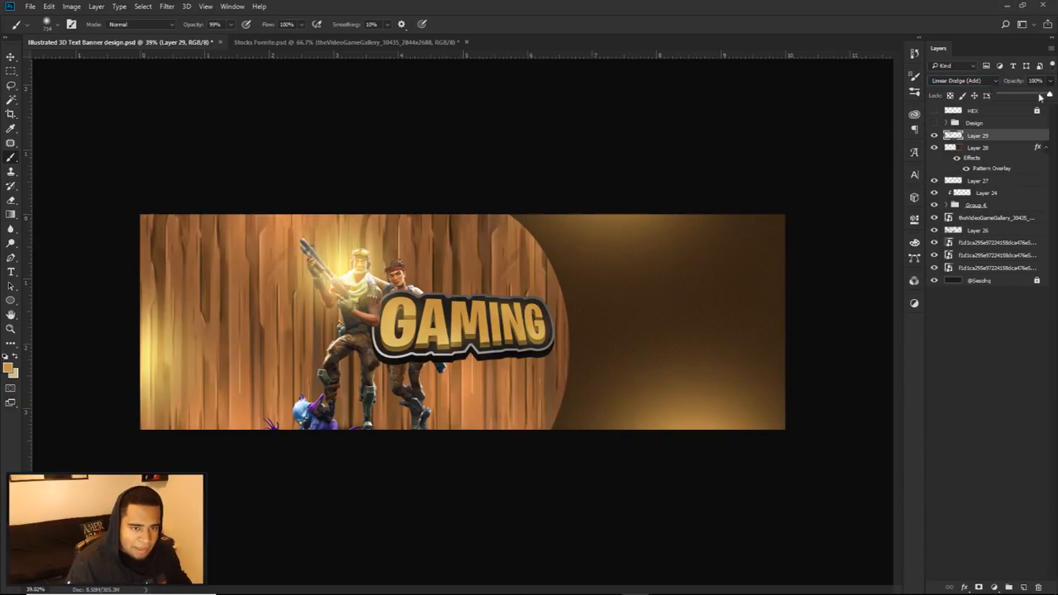
drag(1040, 96, 1023, 96)
Step: Shift the glow layer's hue to about -27 with Hue/Saturation for a redder tone
key(ctrl+u)
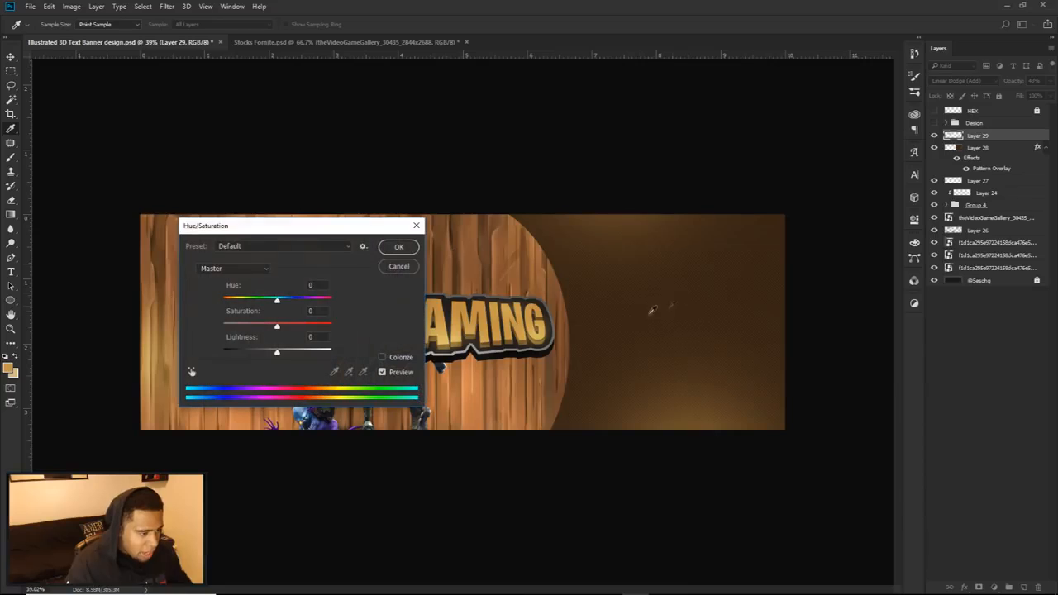
drag(278, 303, 263, 303)
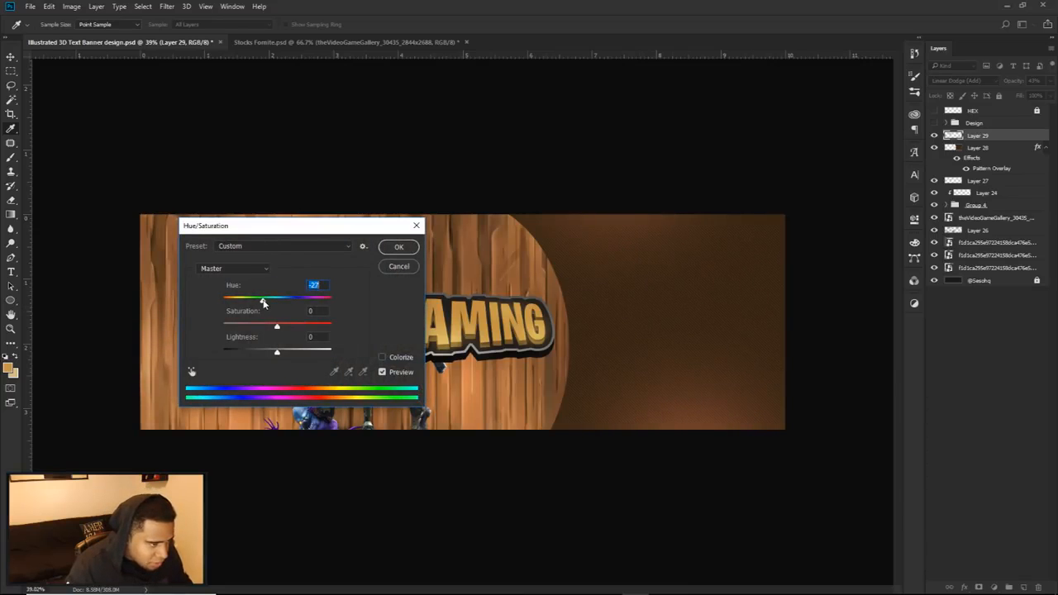
click(399, 246)
Step: Soften the glow with a large soft Eraser over the characters, below the GAMING text, and across the brown area
key(b)
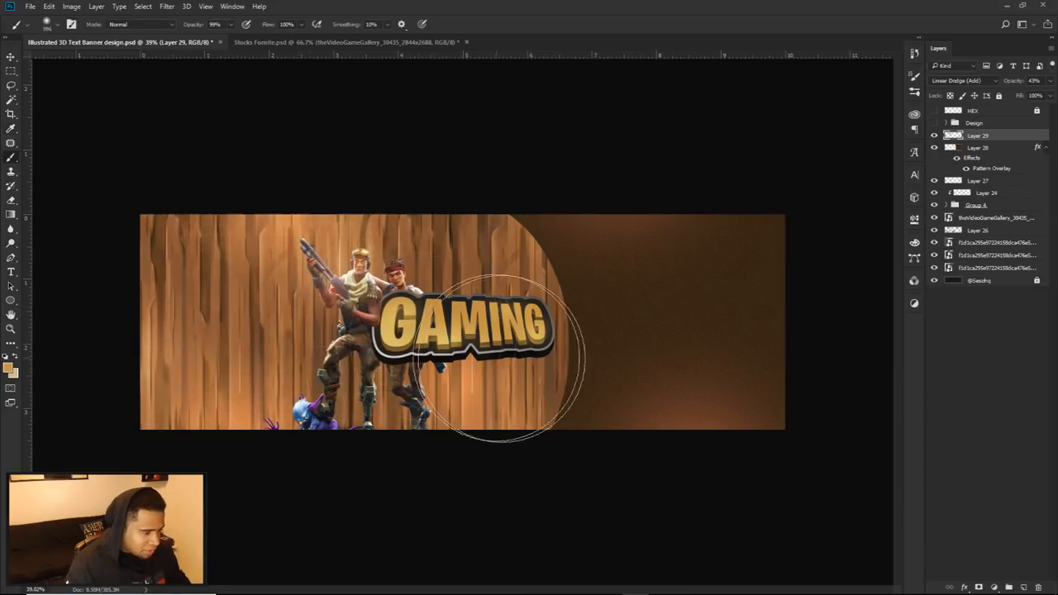
key(e)
drag(360, 291, 376, 285)
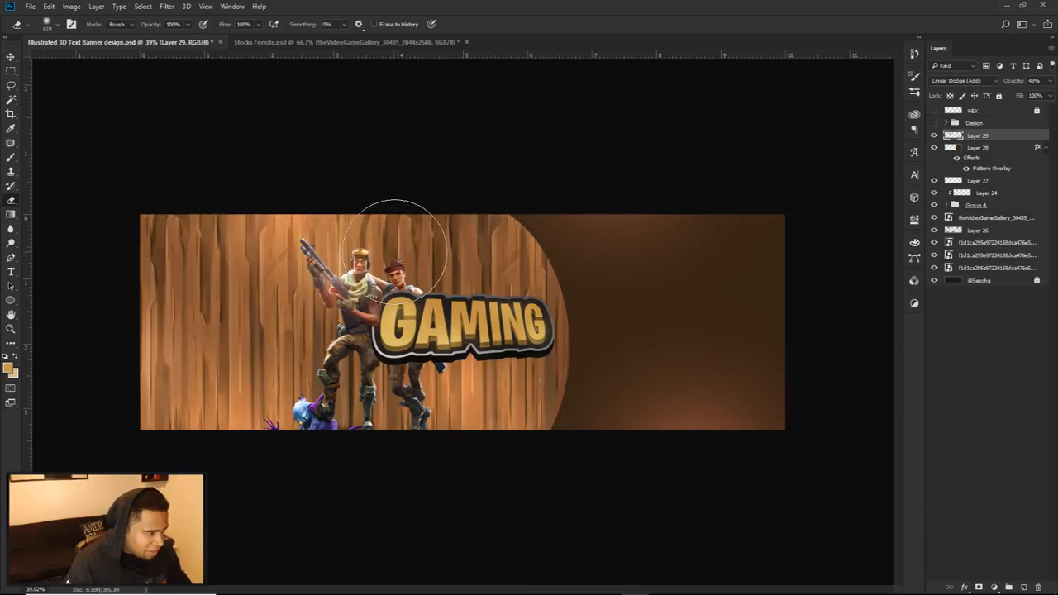
drag(476, 362, 504, 364)
mouse_move(604, 370)
mouse_down()
mouse_move(748, 336)
mouse_move(741, 294)
mouse_move(761, 271)
mouse_move(708, 307)
mouse_up()
key(v)
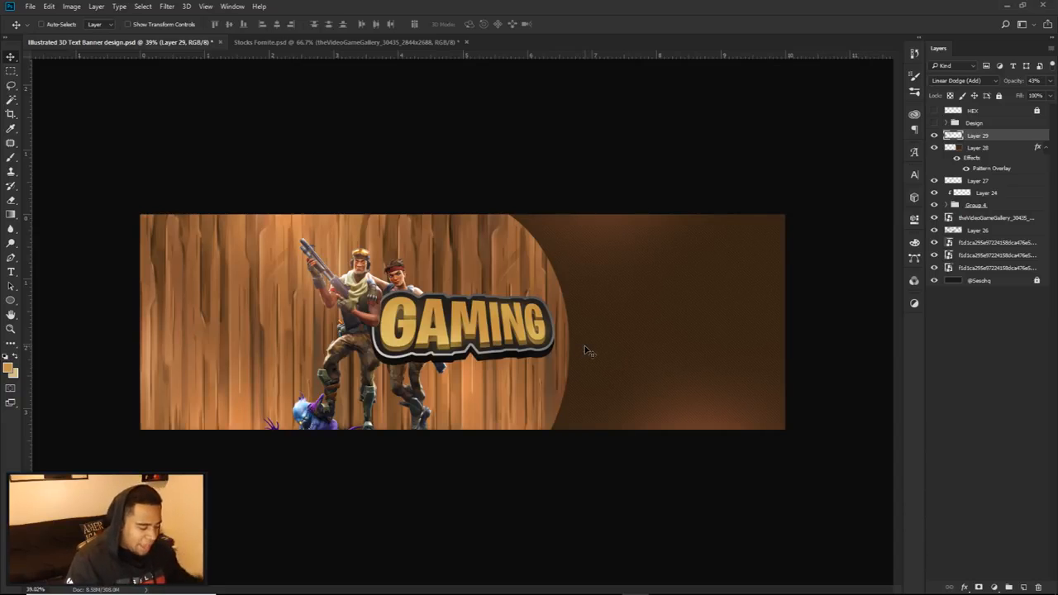
Step: Add a Brightness/Contrast adjustment layer with -20 brightness and slightly raised contrast, and compare the banner with and without it
click(994, 588)
click(982, 388)
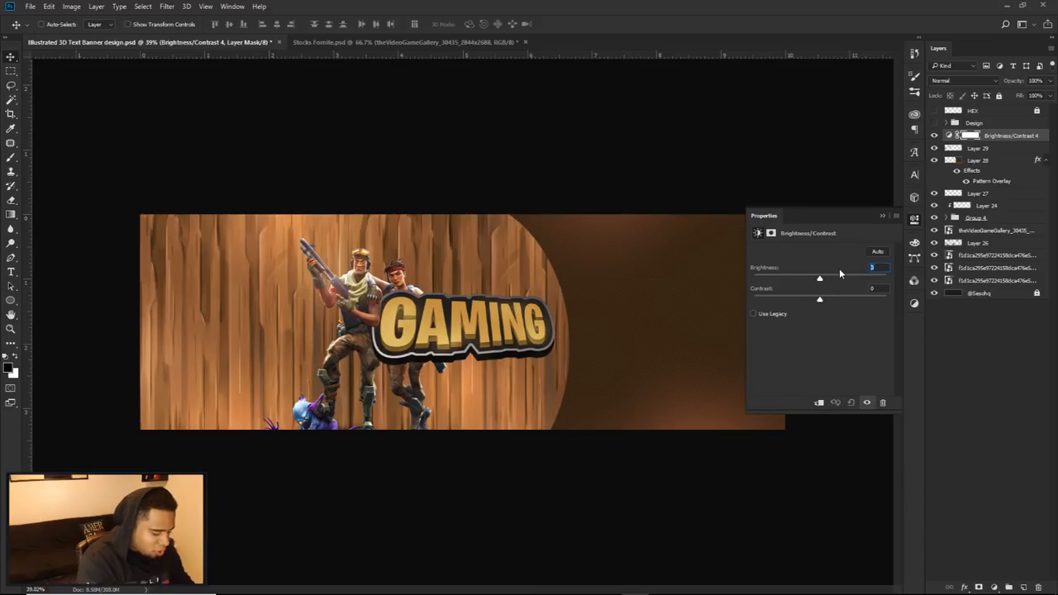
text(-20)
key(Tab)
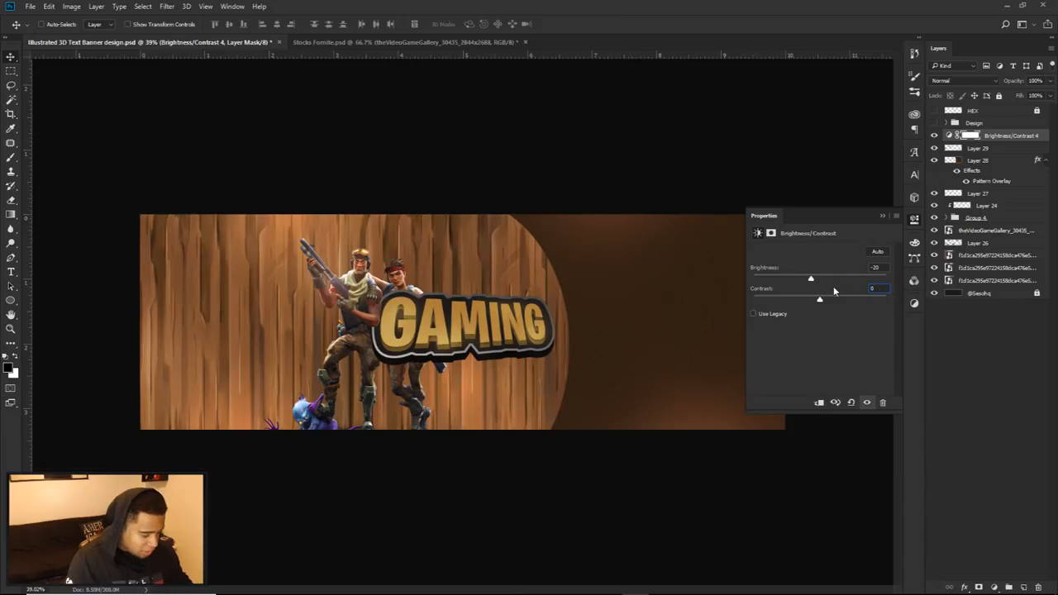
text(30)
key(BackSpace)
key(Return)
click(913, 220)
click(935, 135)
click(935, 136)
click(934, 136)
click(934, 136)
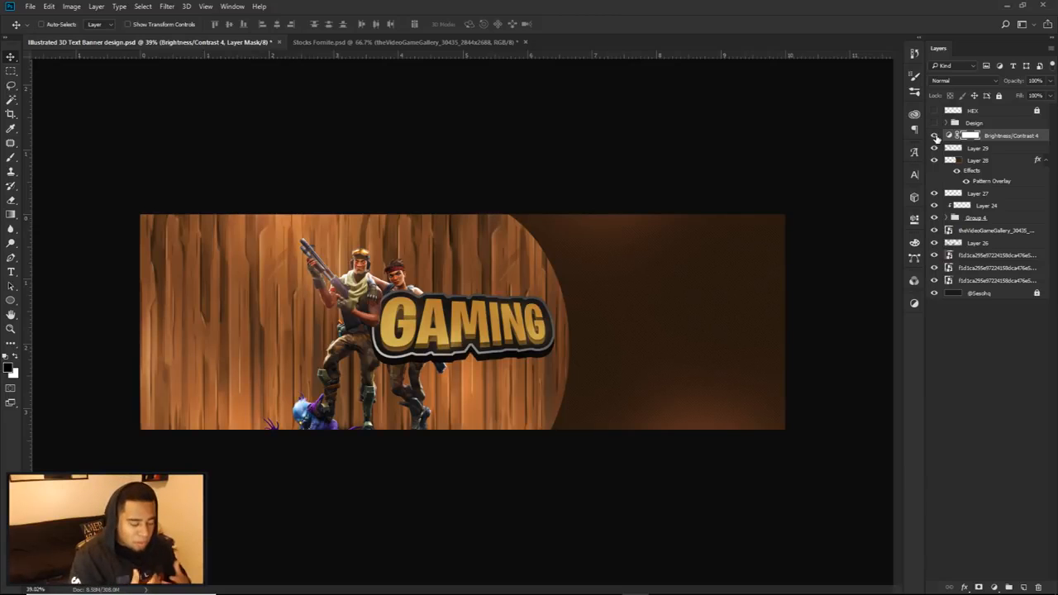
Step: On a new layer, paint large soft dark brown spots around the end of the GAMING text with a 0% hardness brush
click(1025, 588)
key(b)
scroll(512, 348, up, 4)
alt+right_click(571, 342)
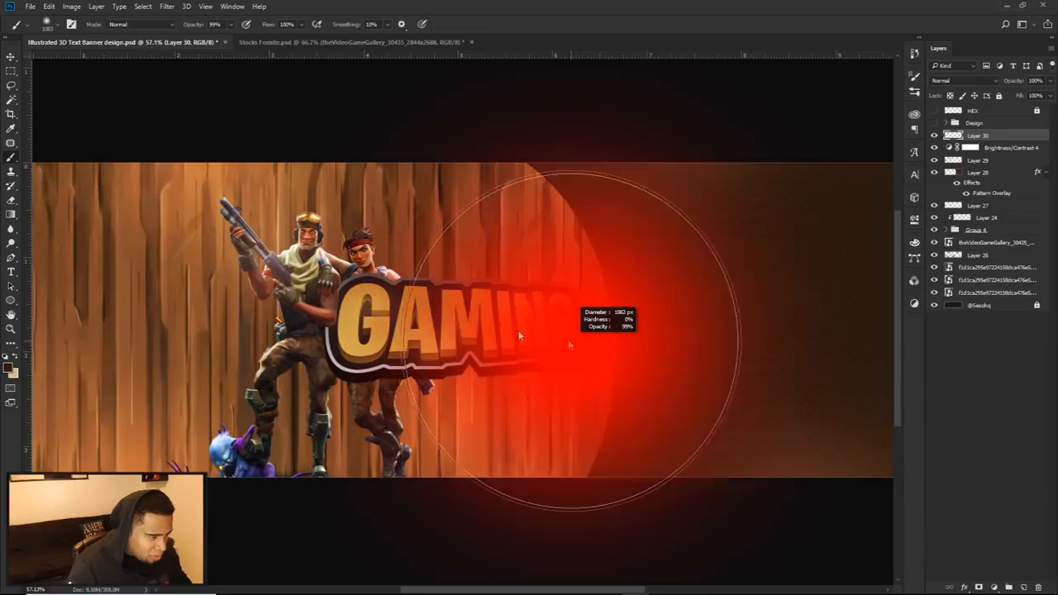
drag(529, 354, 550, 390)
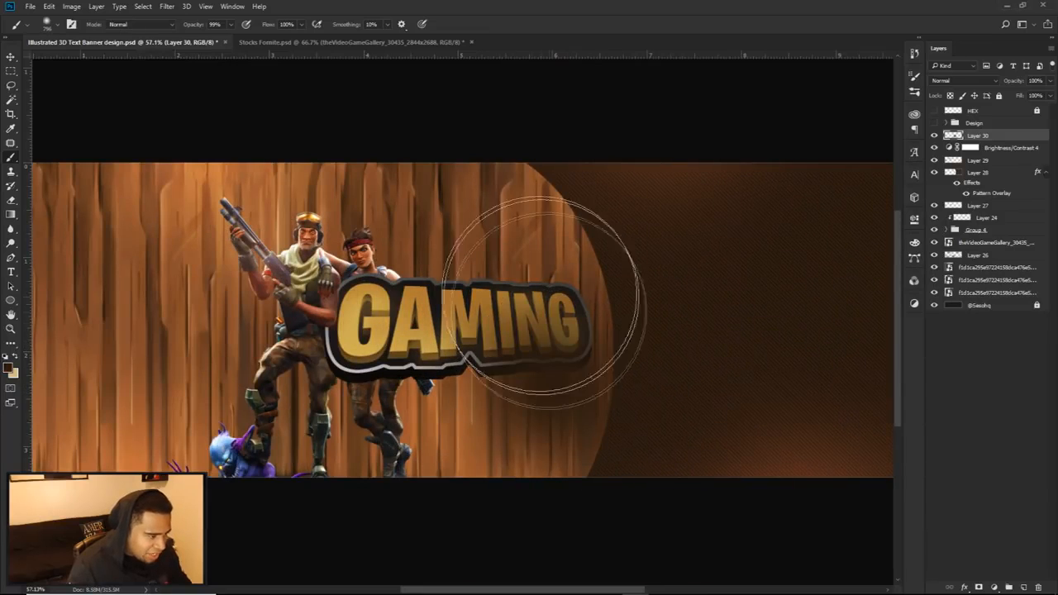
scroll(674, 331, down, 4)
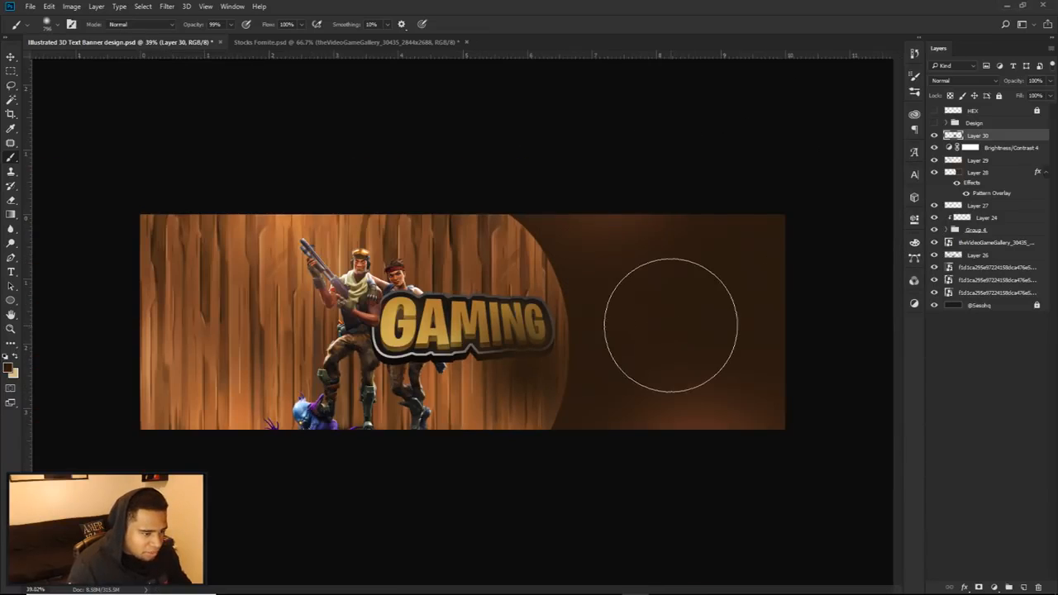
Step: Set the dark brown paint layer to Linear Dodge (Add) at 62% opacity
click(963, 81)
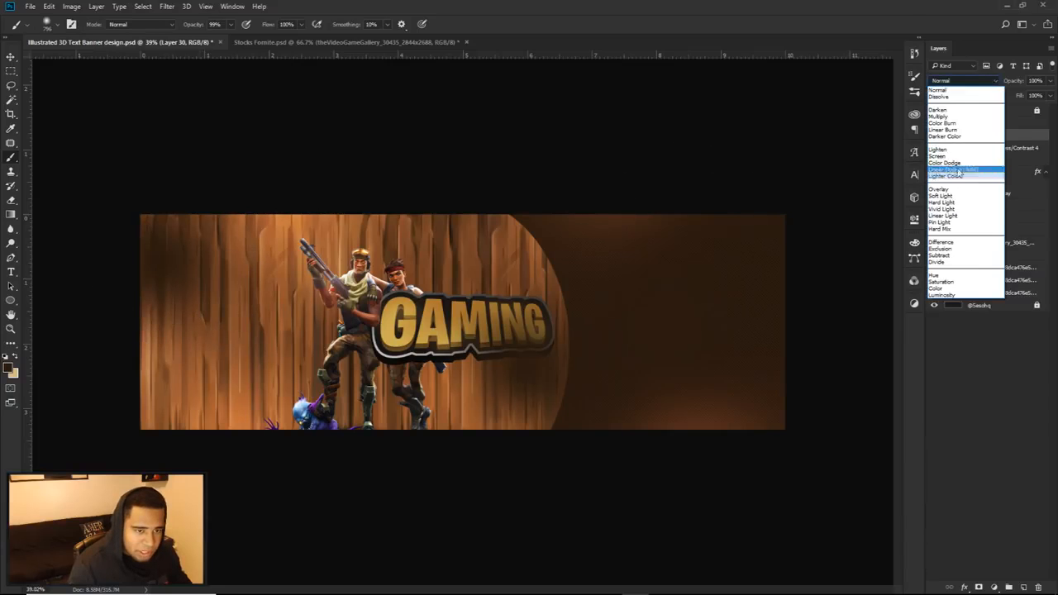
click(953, 170)
click(1051, 82)
drag(1050, 92, 1031, 95)
click(687, 299)
Step: Erase the excess of this glow from the brown area's lower part with a large soft Eraser
key(e)
drag(686, 378, 737, 400)
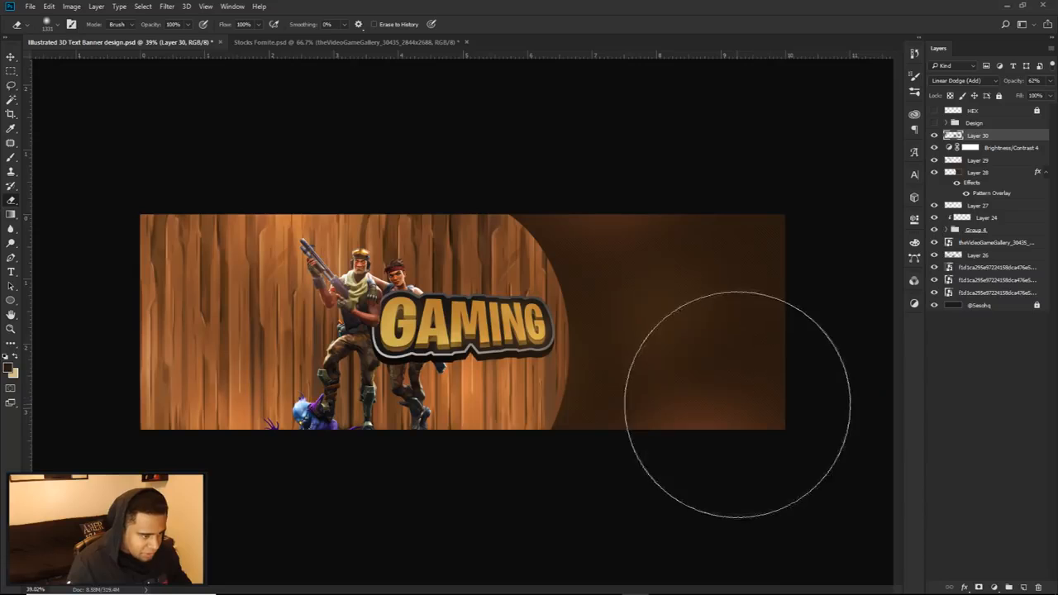
key(v)
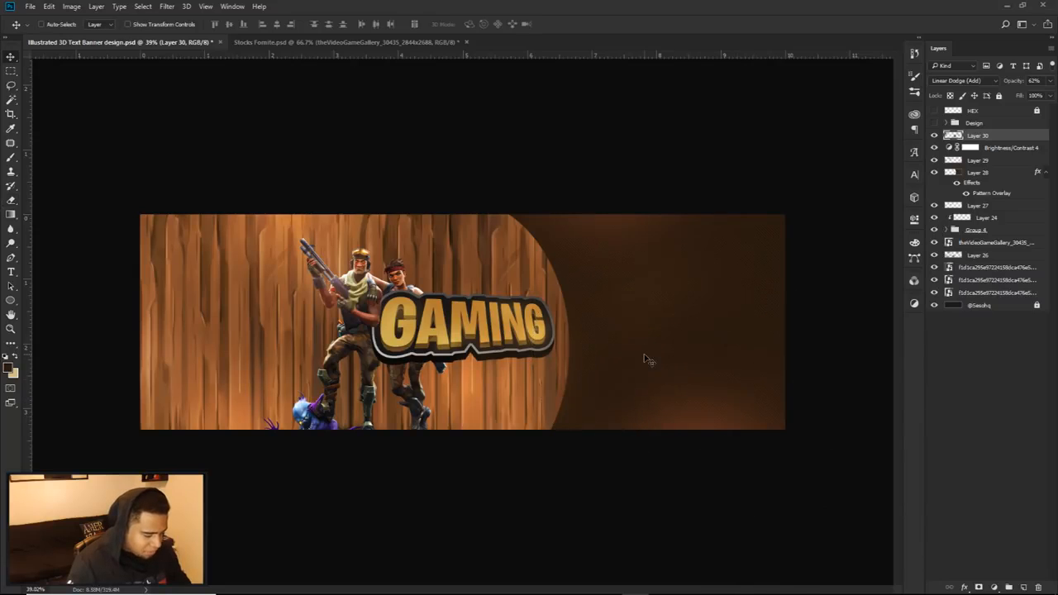
scroll(622, 346, down, 2)
scroll(561, 344, up, 2)
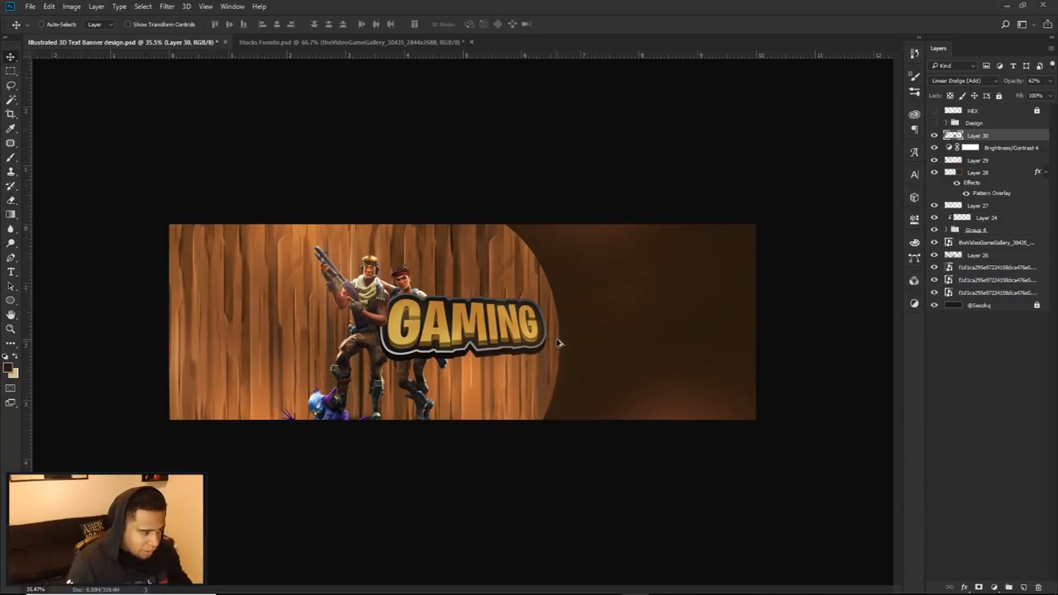
Step: On a new layer, paint a large soft white (ffffff) glow spilling in over the middle of the banner's upper edge
click(1023, 588)
key(b)
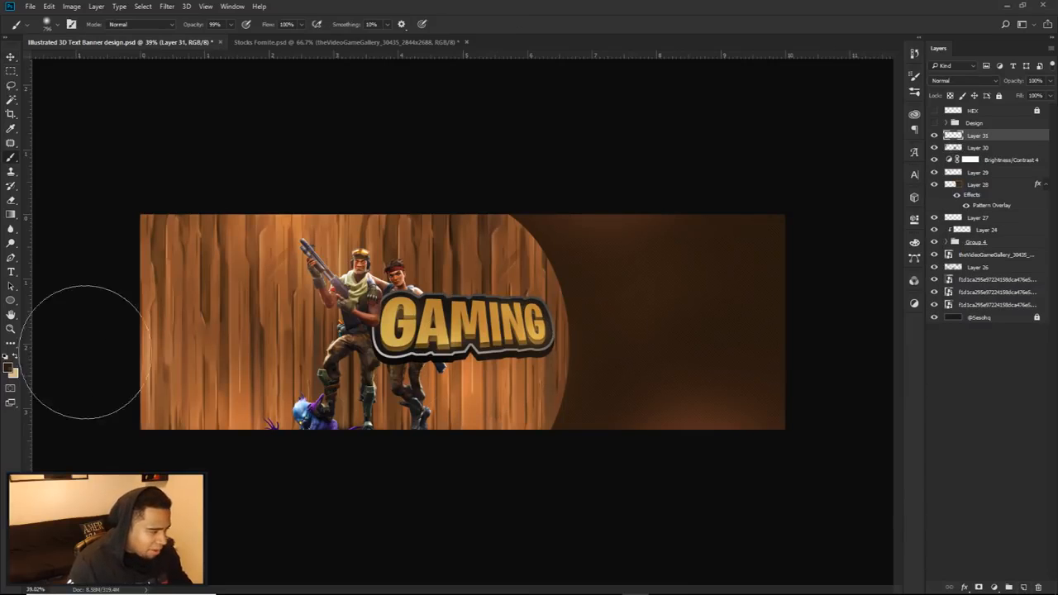
click(8, 368)
text(ffffff)
click(931, 279)
mouse_move(441, 272)
mouse_down()
mouse_move(585, 280)
mouse_move(470, 247)
mouse_up()
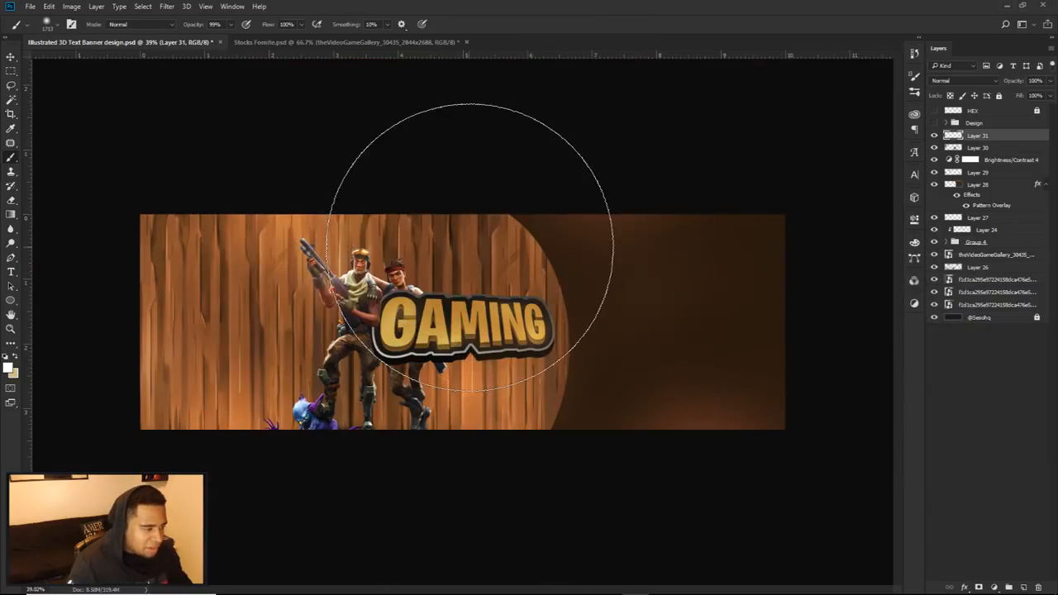
scroll(472, 147, down, 2)
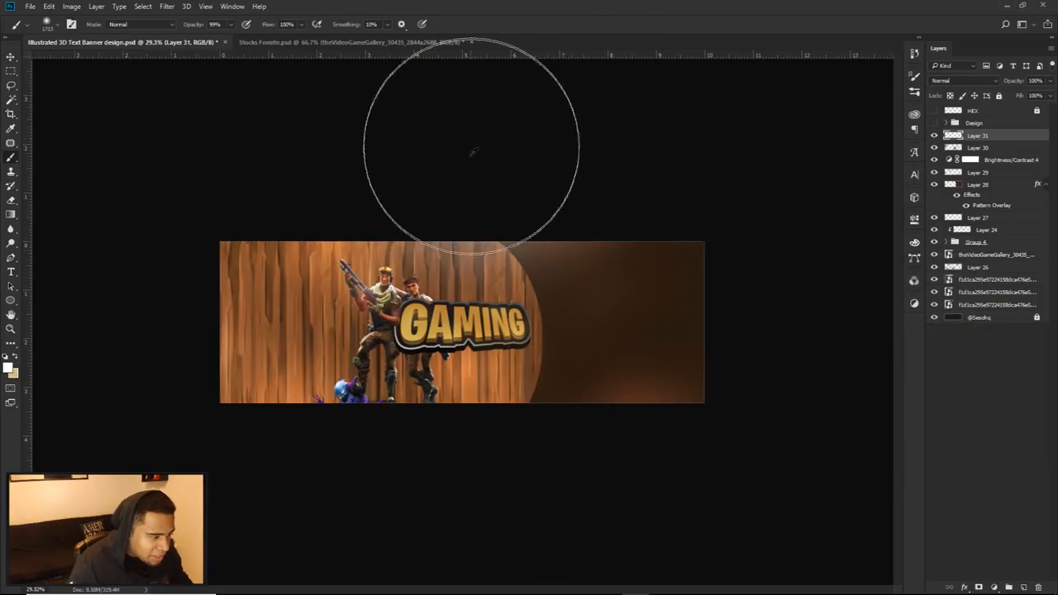
scroll(472, 151, up, 3)
scroll(489, 213, down, 1)
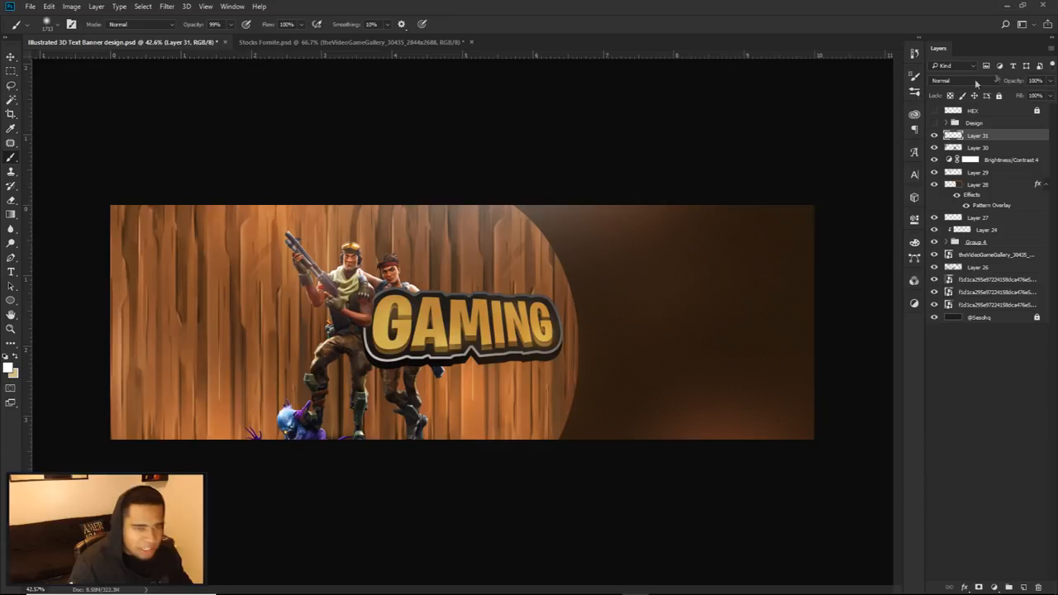
Step: Lower the white glow layer's opacity to 40%
click(1047, 86)
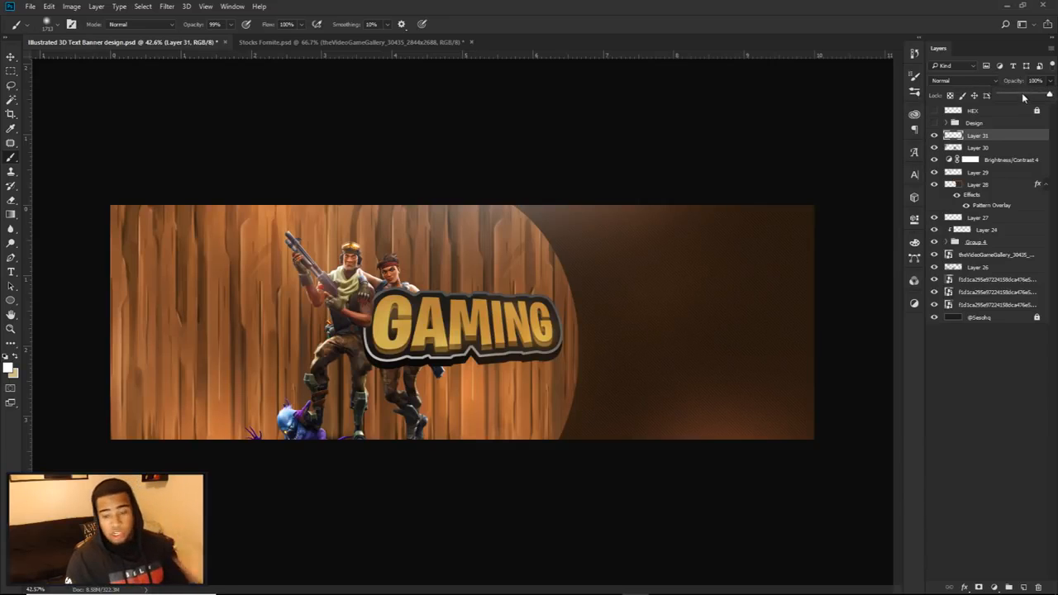
drag(1022, 97, 1017, 91)
key(Return)
text(40)
key(Return)
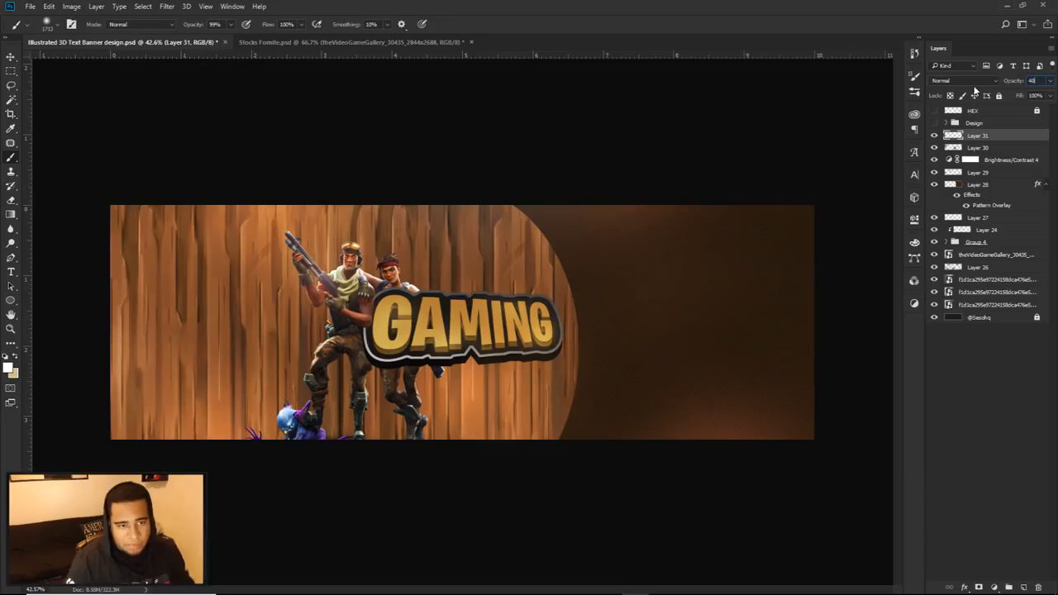
key(v)
scroll(486, 281, down, 1)
scroll(485, 281, up, 1)
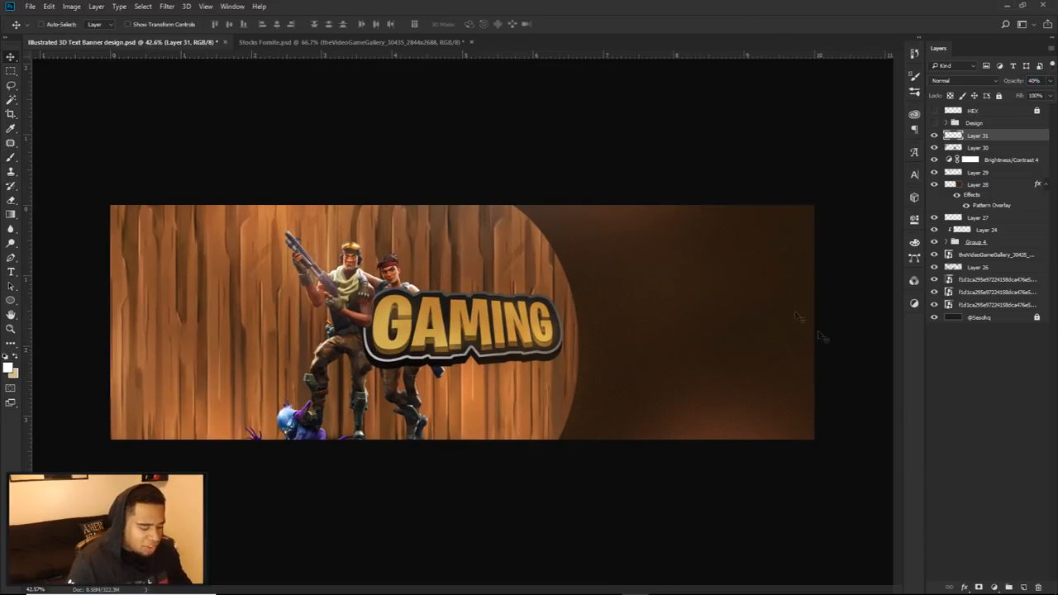
Step: Add a Color Balance adjustment layer above the white glow layer
click(994, 587)
click(977, 462)
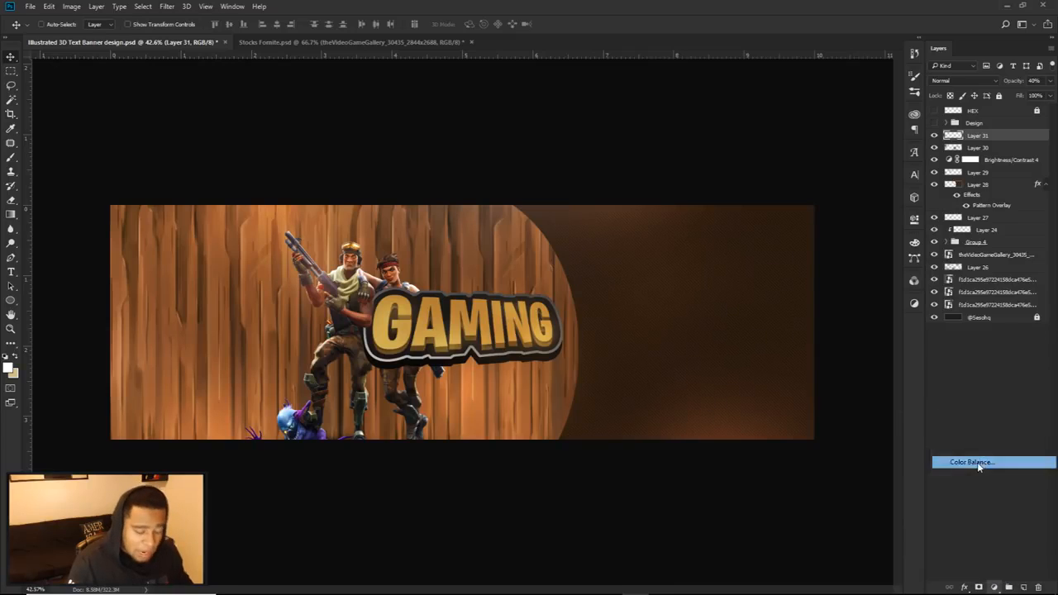
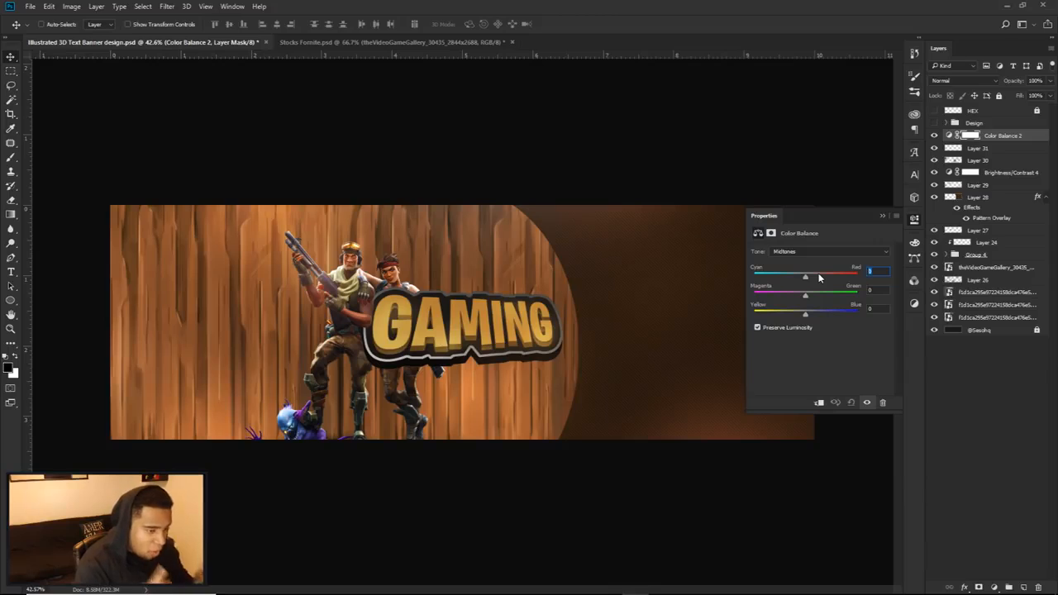
Step: Set the Color Balance midtones to 9 toward red, 2 toward green and 23 toward blue, and compare the banner with and without it
drag(805, 276, 817, 276)
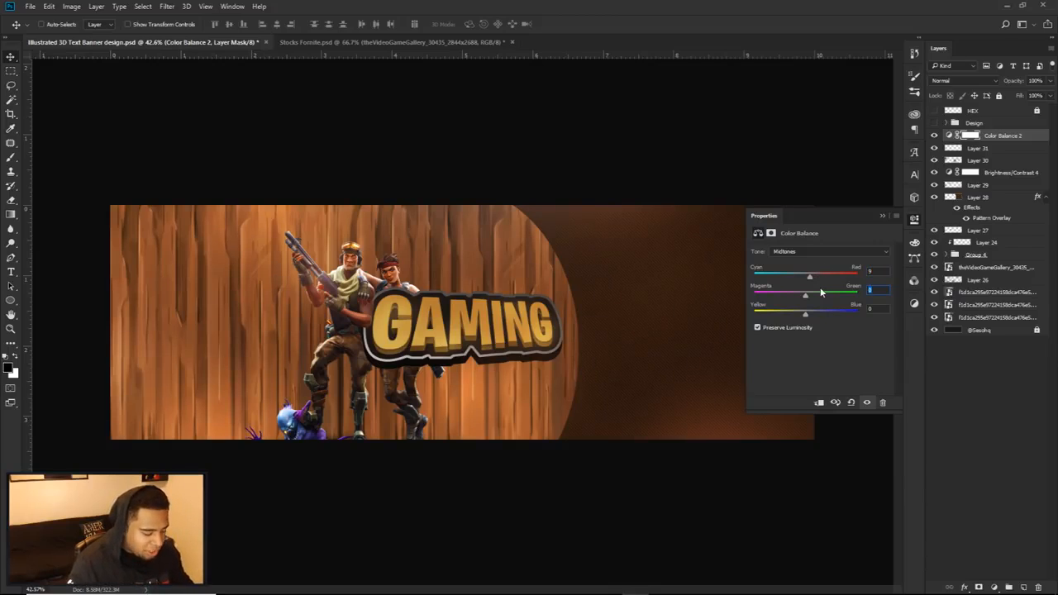
text(2)
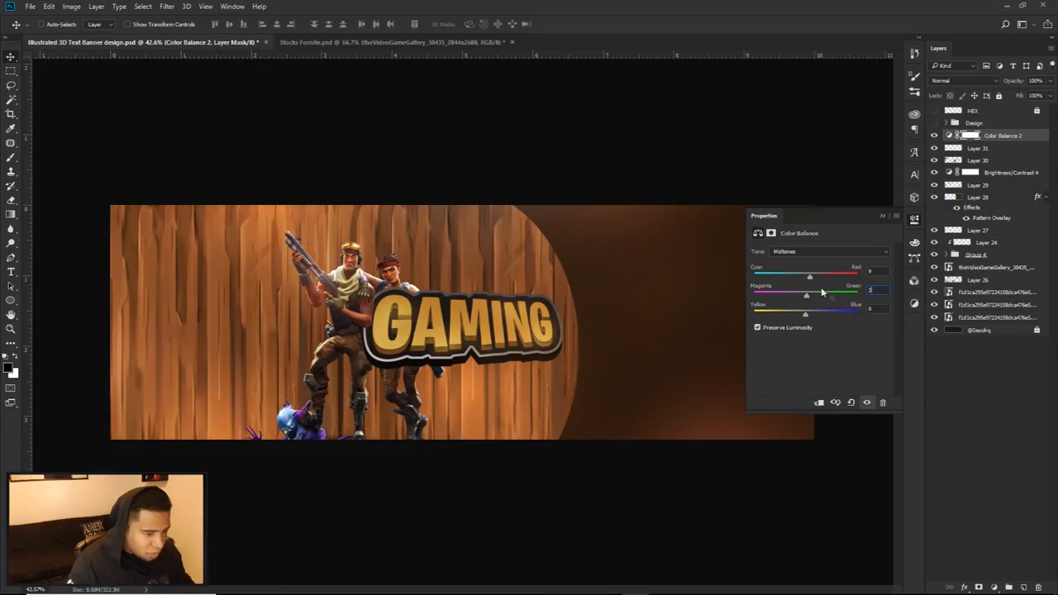
key(Tab)
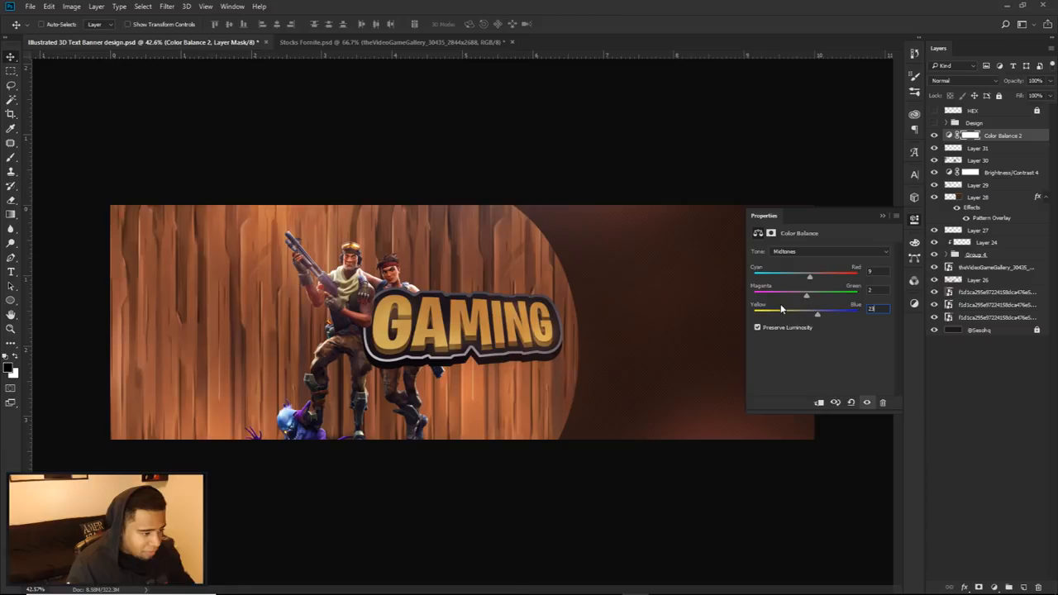
click(914, 224)
click(936, 136)
click(935, 136)
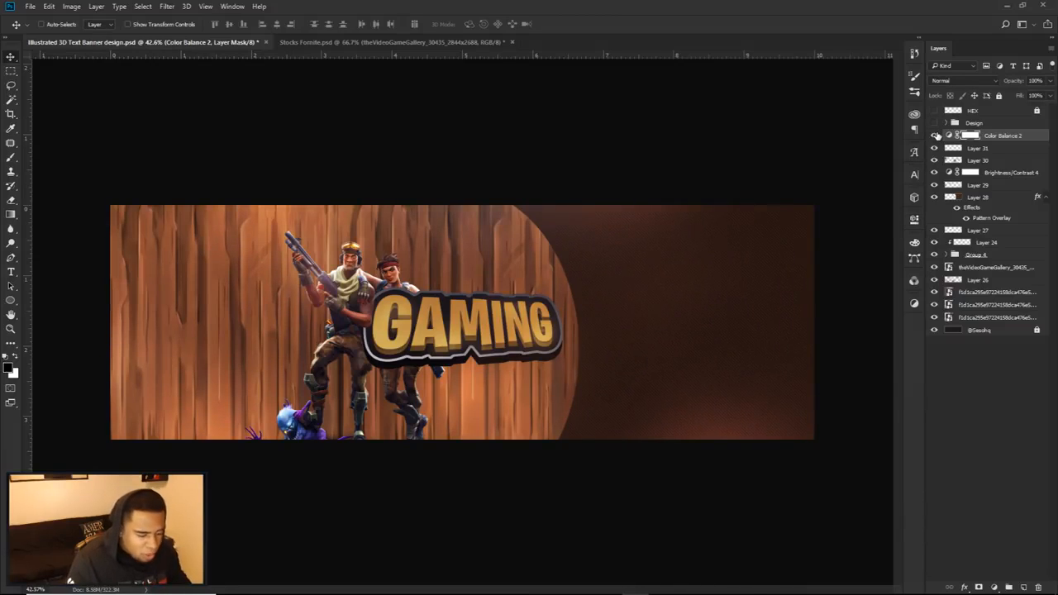
Step: Add a Brightness/Contrast adjustment layer above the Color Balance layer with brightness 20 and contrast 13
click(994, 586)
click(974, 386)
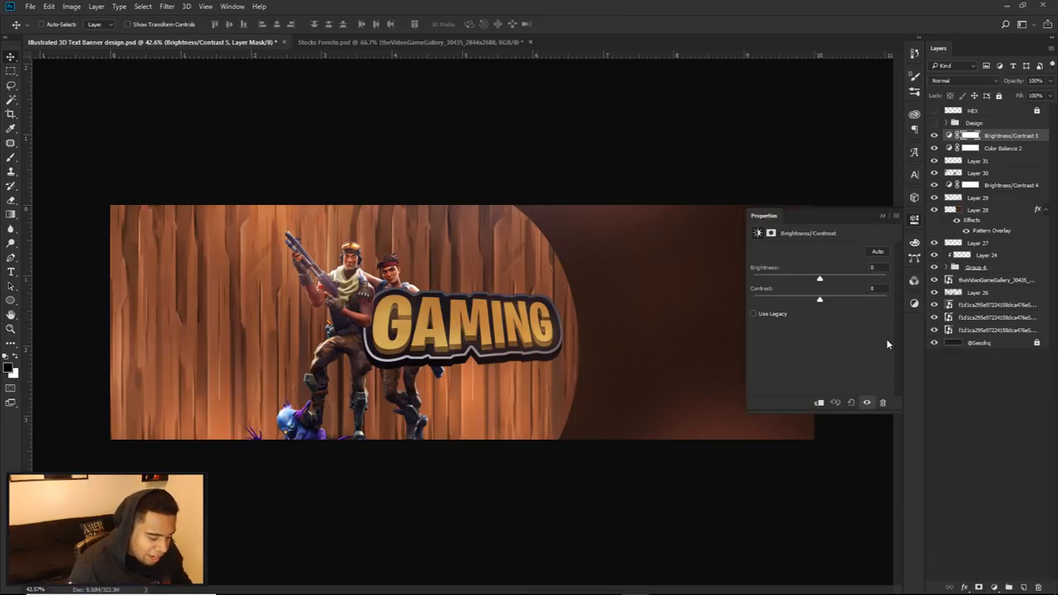
click(874, 267)
text(20)
key(Tab)
text(13)
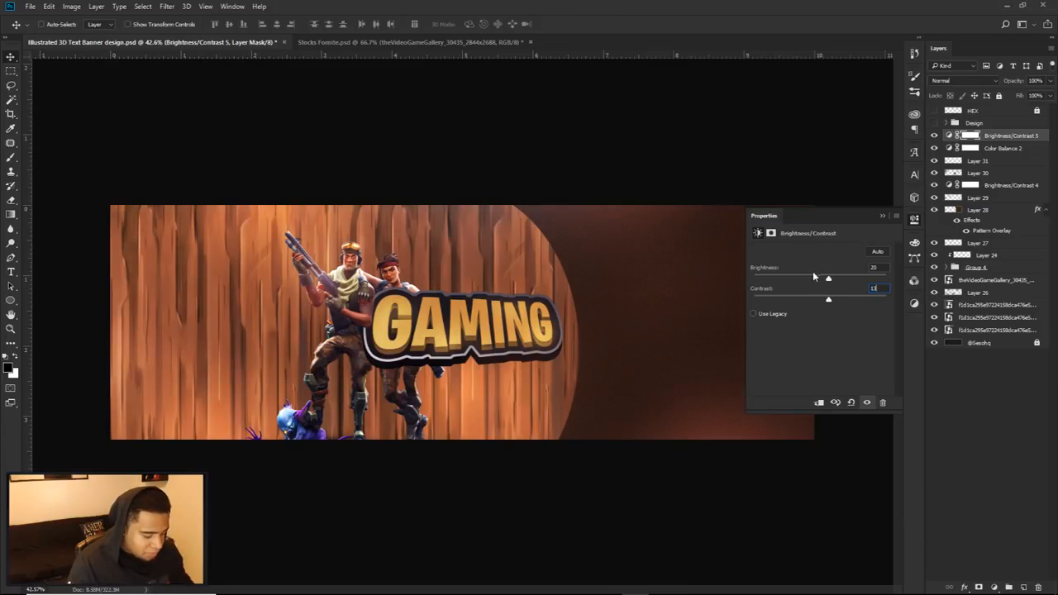
click(949, 134)
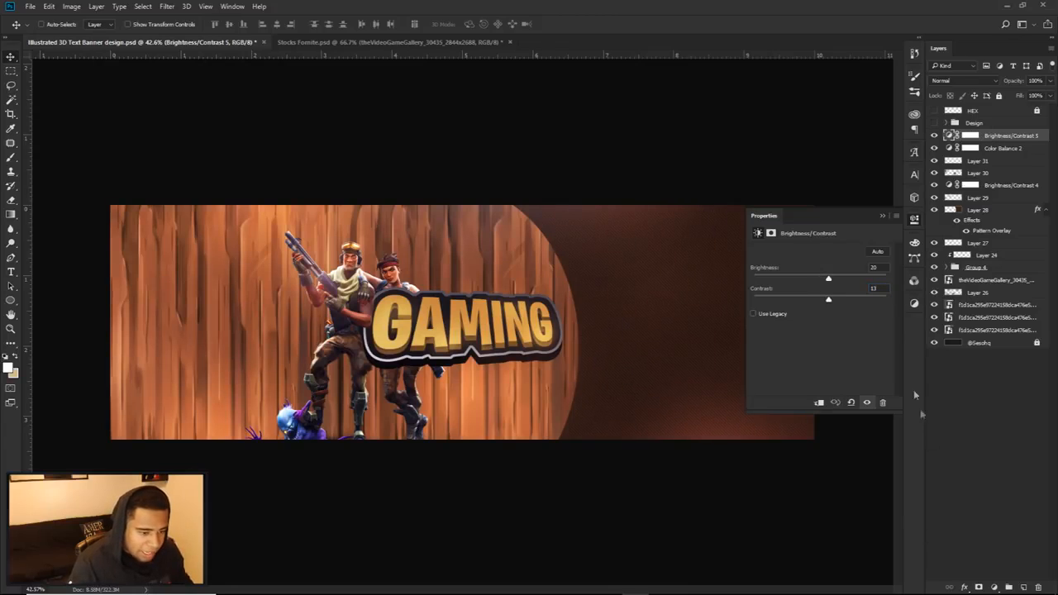
Step: Add a Levels adjustment layer above the newest Brightness/Contrast layer and display its settings
click(993, 586)
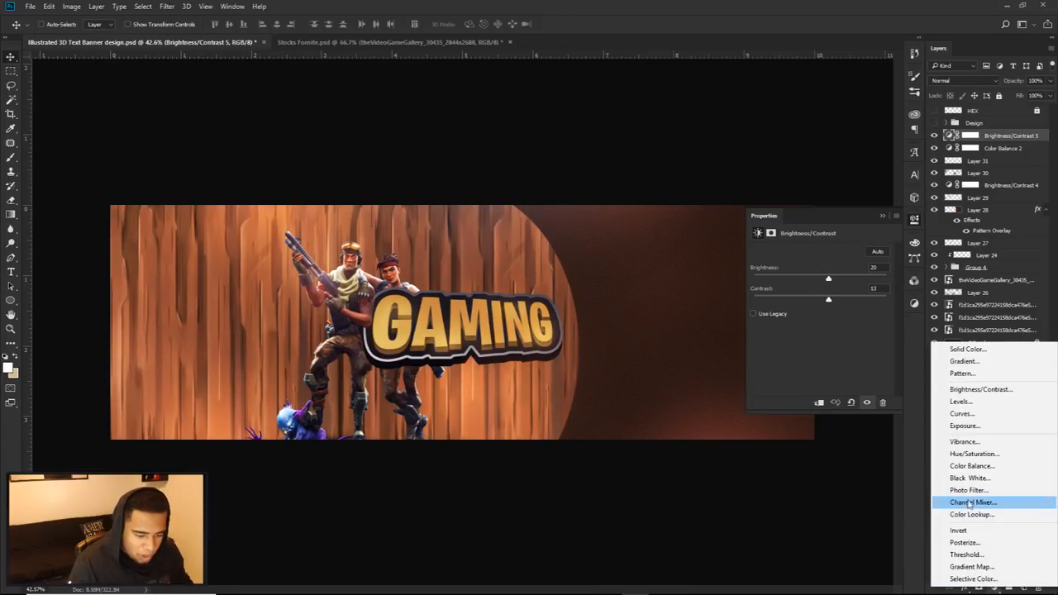
click(963, 403)
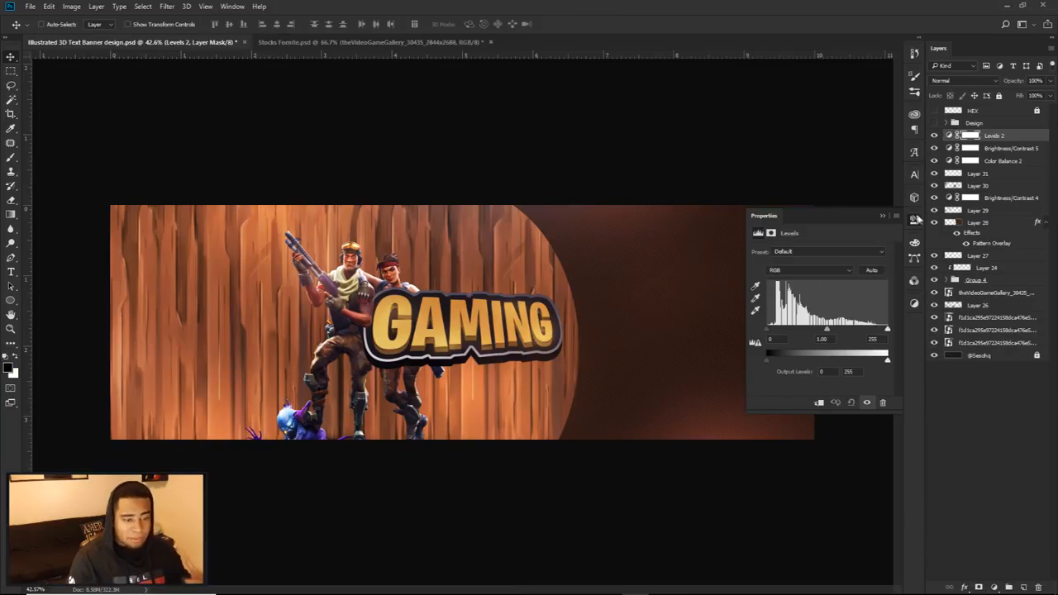
click(914, 219)
double_click(948, 137)
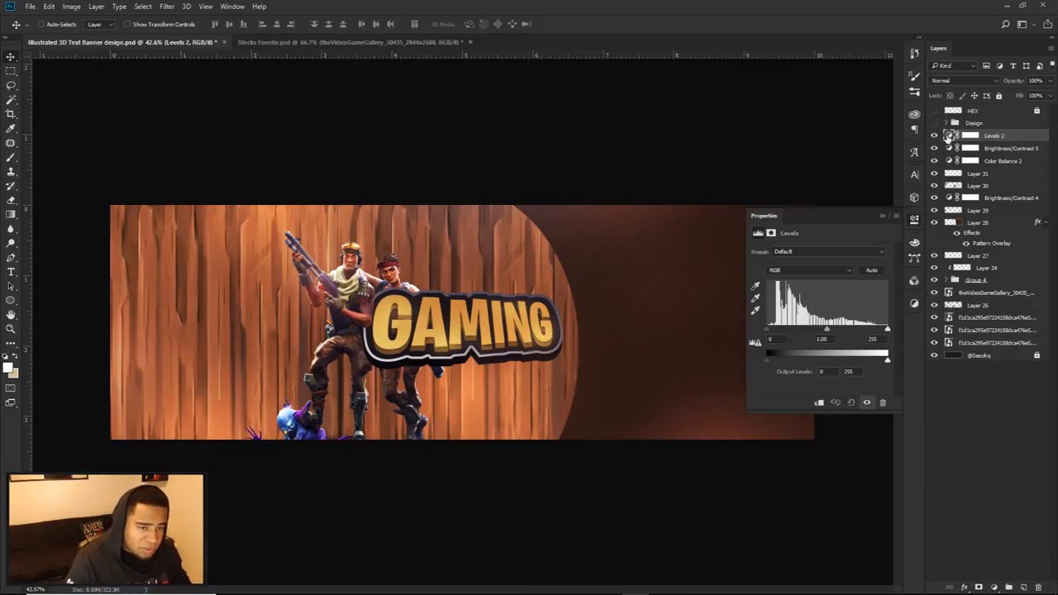
Step: Try extreme Levels inputs of 59 for the shadows and 104 for the highlights, and restore the default inputs
mouse_move(768, 330)
mouse_down()
mouse_move(795, 331)
mouse_move(766, 333)
mouse_up()
mouse_move(886, 330)
mouse_down()
mouse_move(841, 331)
mouse_move(887, 332)
mouse_up()
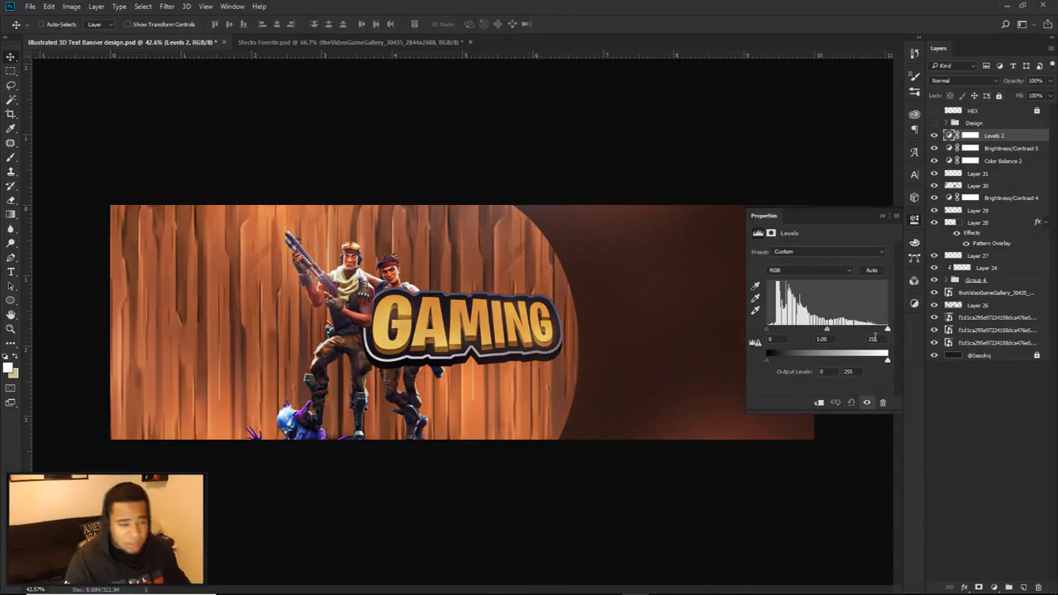
mouse_move(771, 331)
mouse_down()
mouse_move(790, 332)
mouse_move(753, 331)
mouse_up()
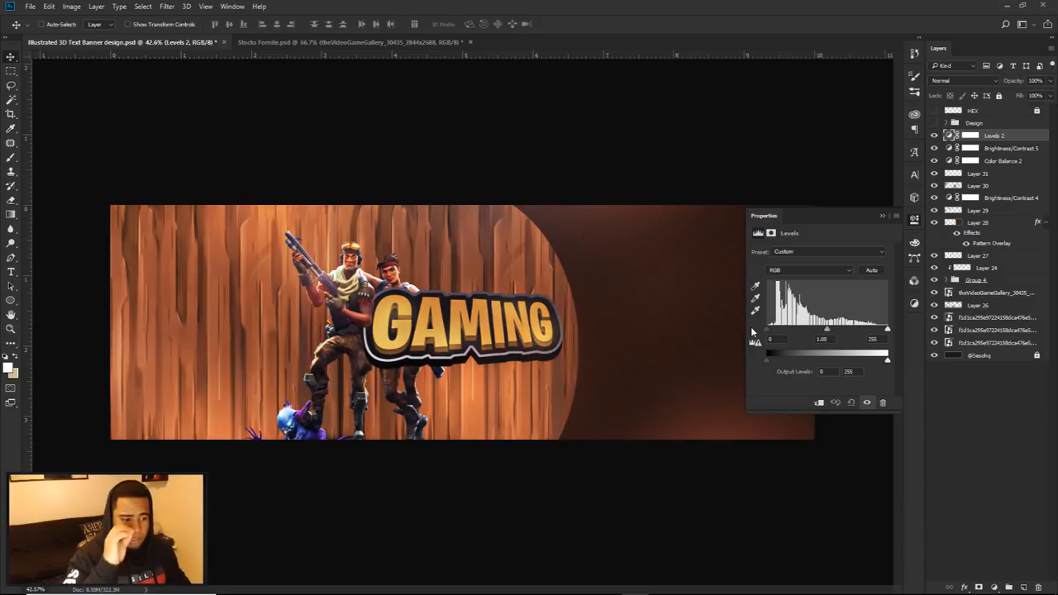
drag(777, 336, 795, 331)
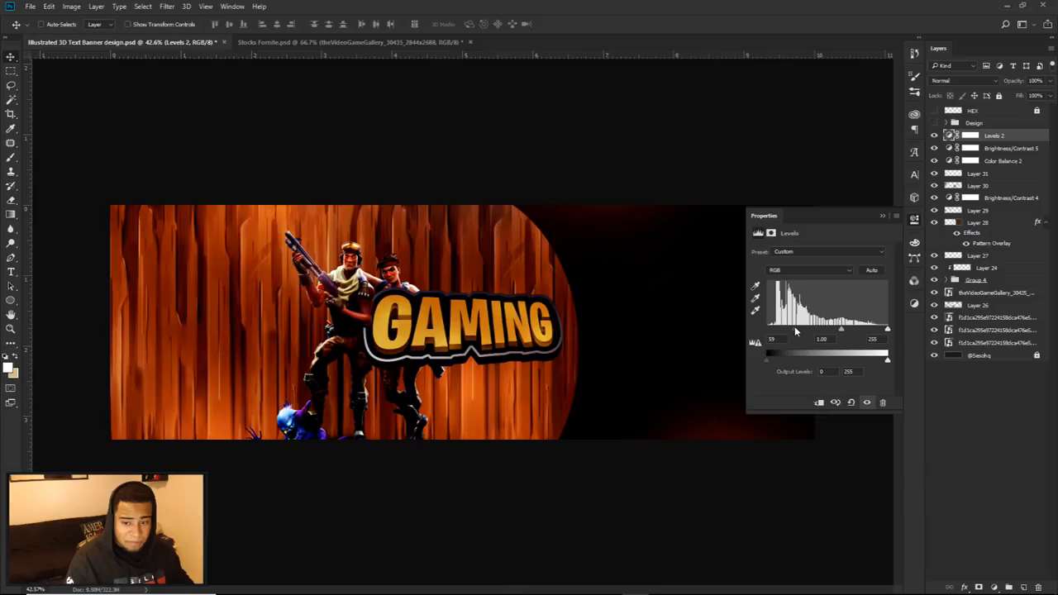
drag(885, 331, 817, 330)
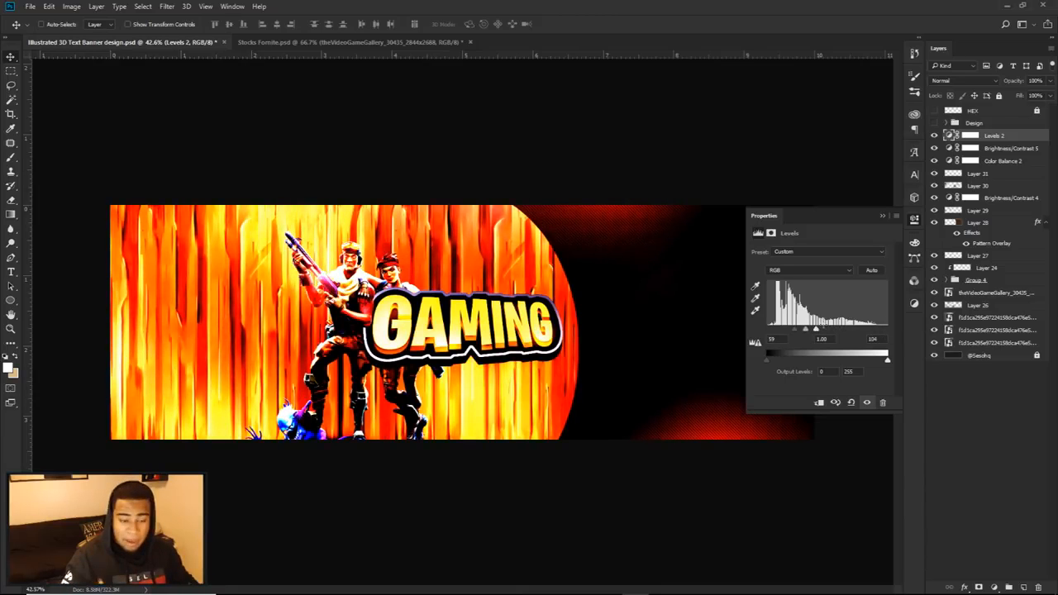
drag(795, 334, 906, 331)
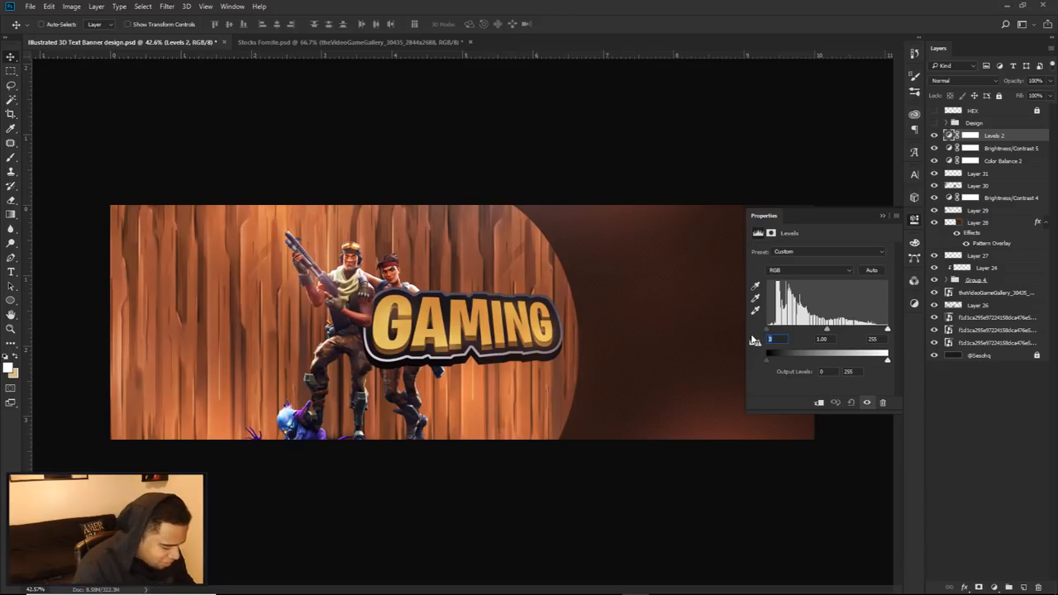
Step: Set the Levels input values to 12 for shadows, 1.03 for midtones and 248 for highlights, and compare the effect
text(12)
key(Tab)
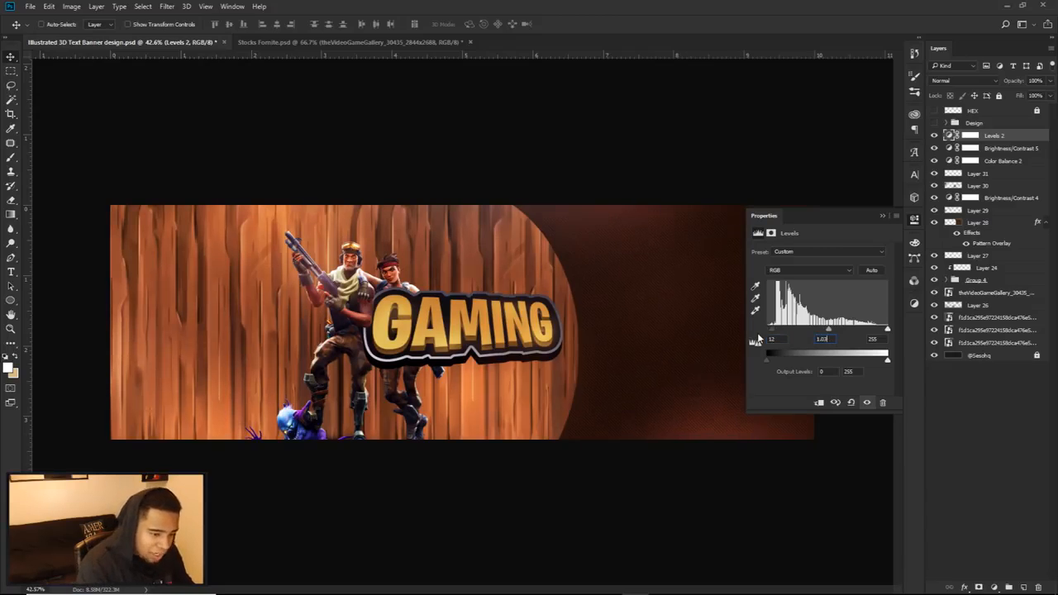
key(Tab)
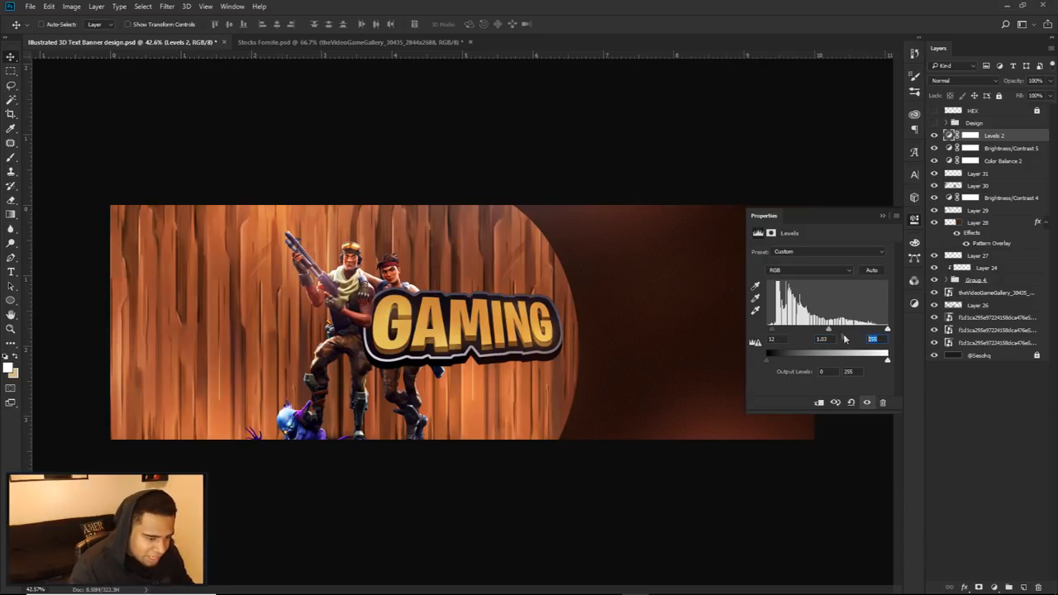
text(248)
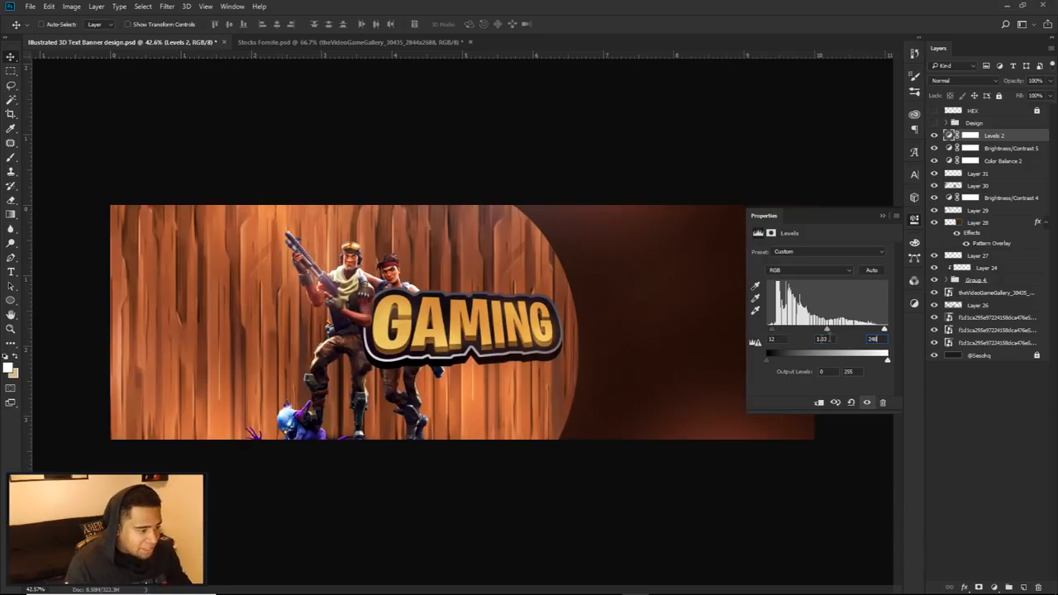
click(934, 137)
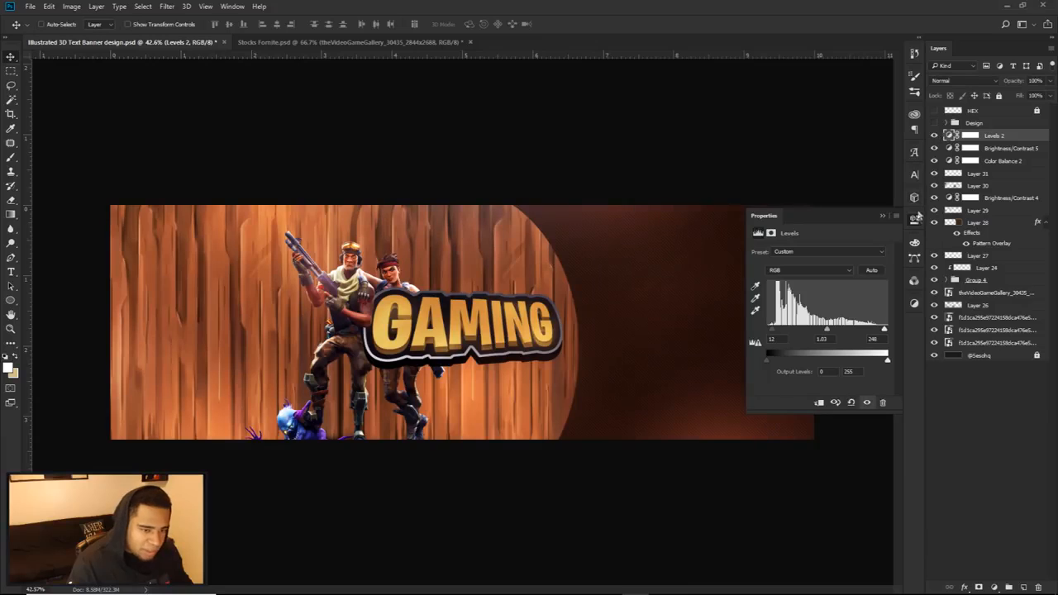
click(915, 215)
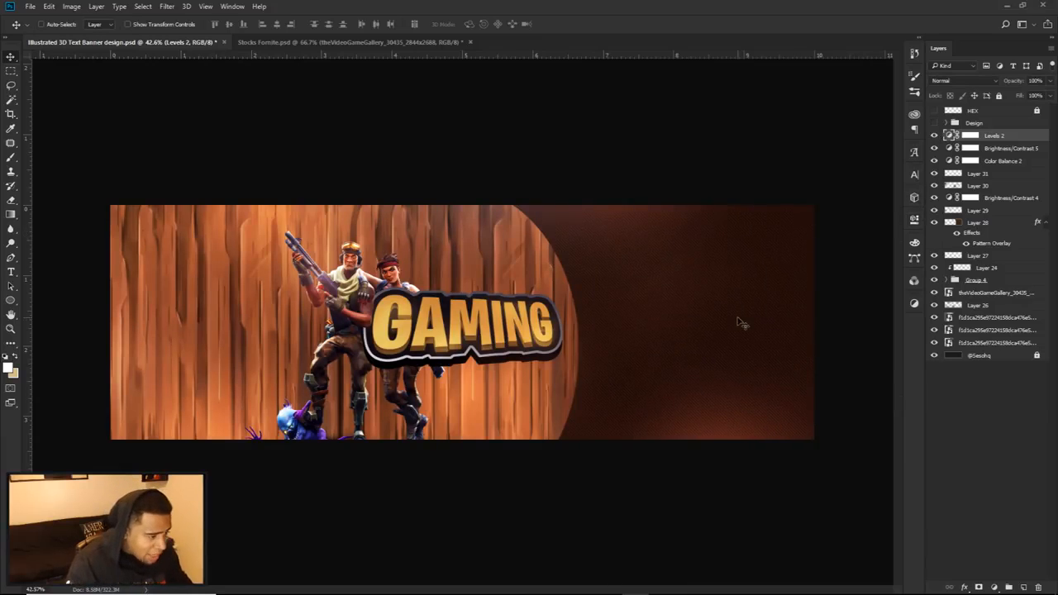
Step: Add a Brightness/Contrast adjustment clipped to the GAMING text group, with brightness 33 and contrast 13
scroll(464, 363, up, 2)
scroll(465, 366, down, 1)
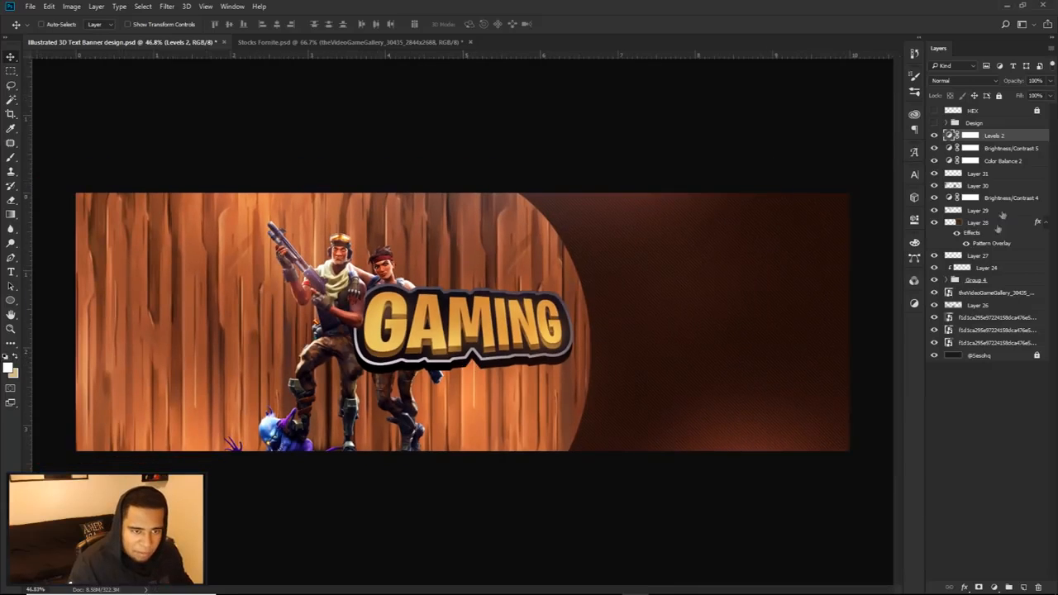
click(935, 280)
click(935, 280)
click(976, 281)
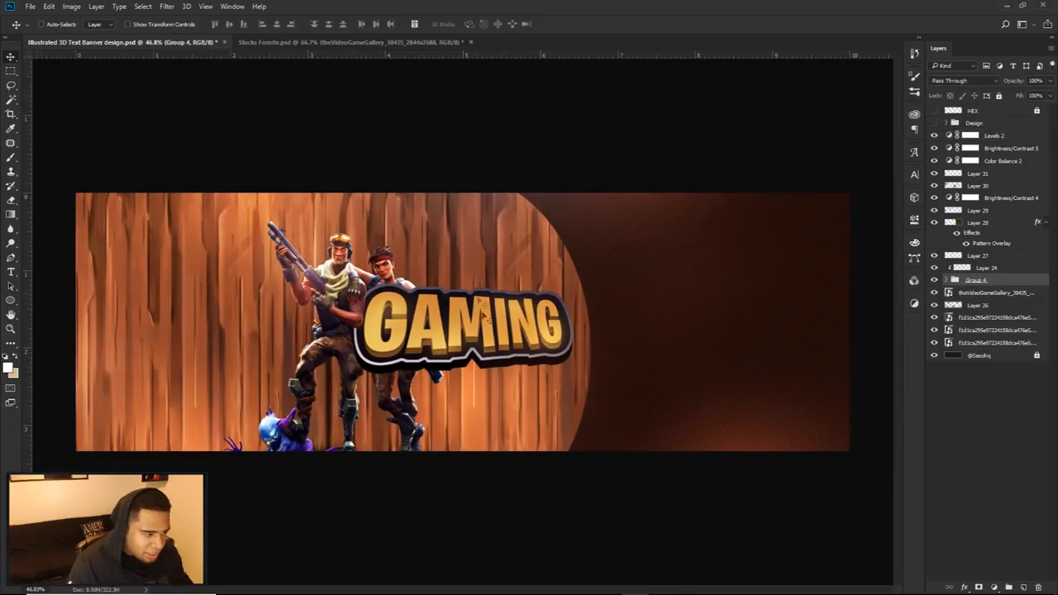
click(995, 586)
click(975, 395)
drag(818, 278, 829, 302)
click(935, 281)
click(934, 281)
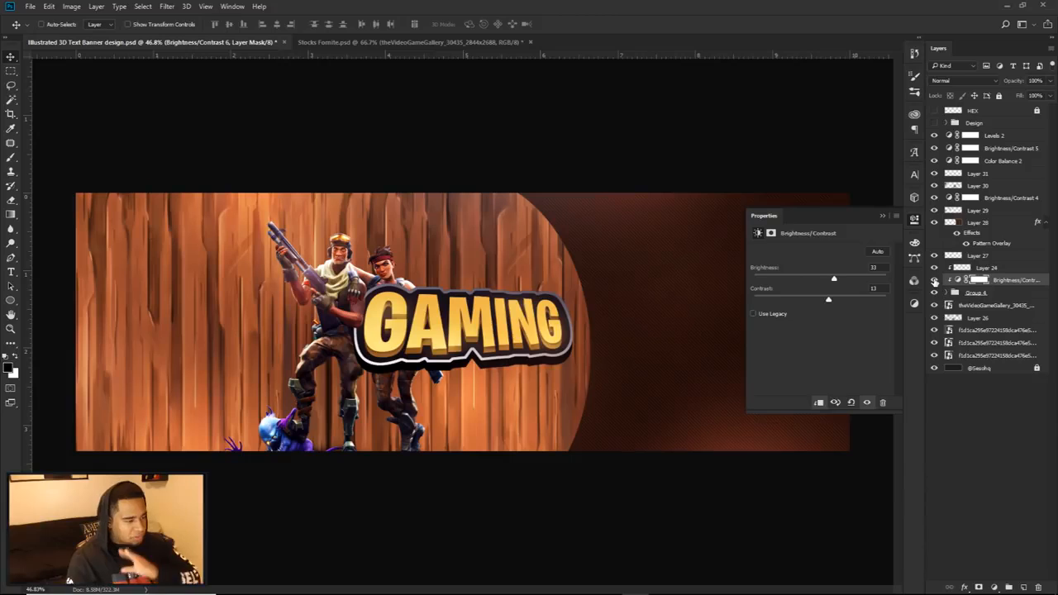
click(913, 221)
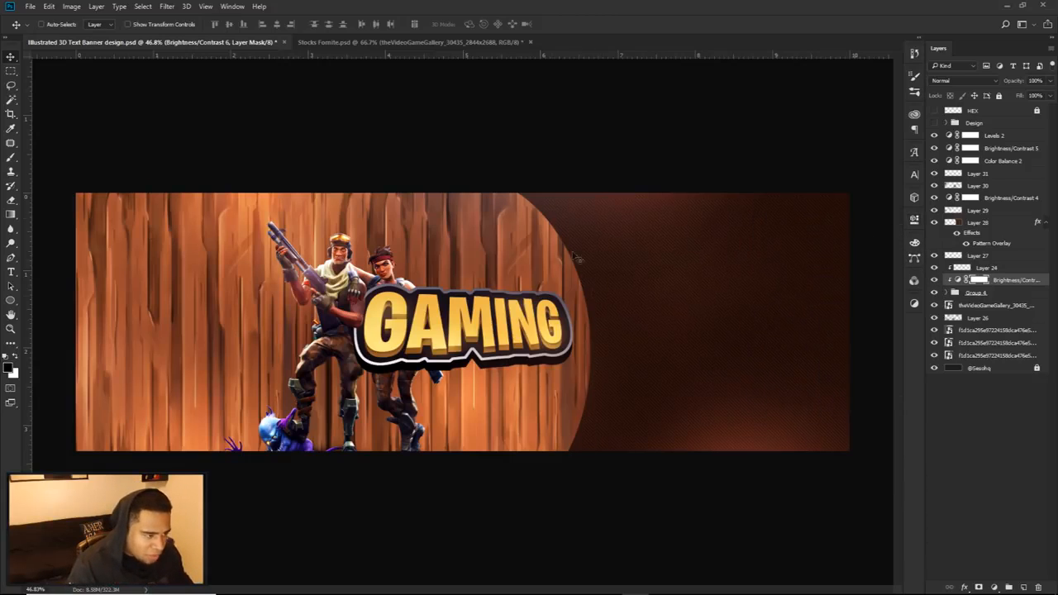
Step: On a new layer beneath the brown side layer, paint a large soft yellow glow along the curved edge of the wood
click(934, 223)
click(934, 224)
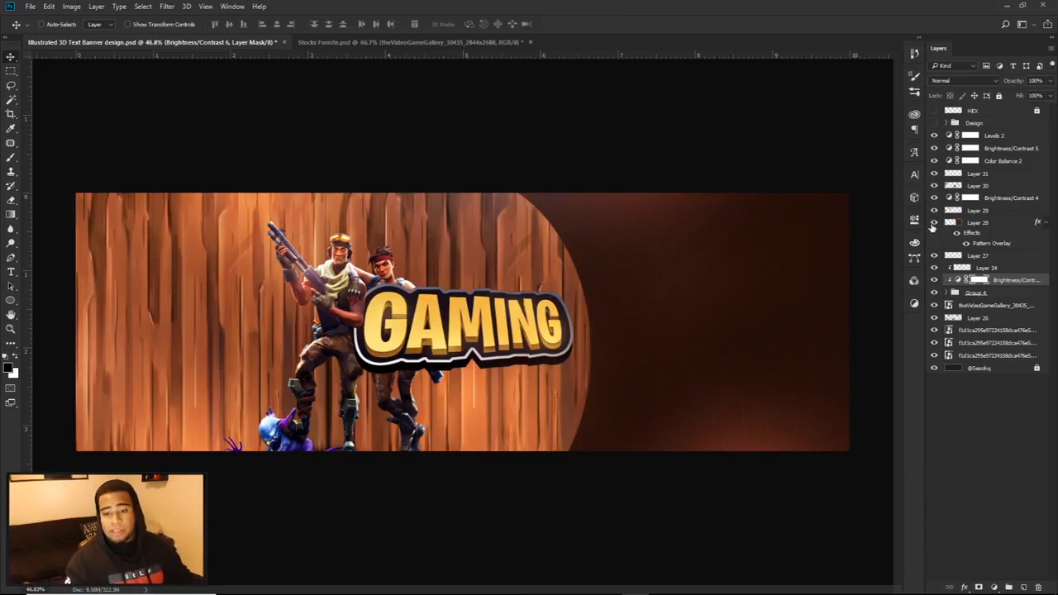
click(989, 258)
click(1008, 587)
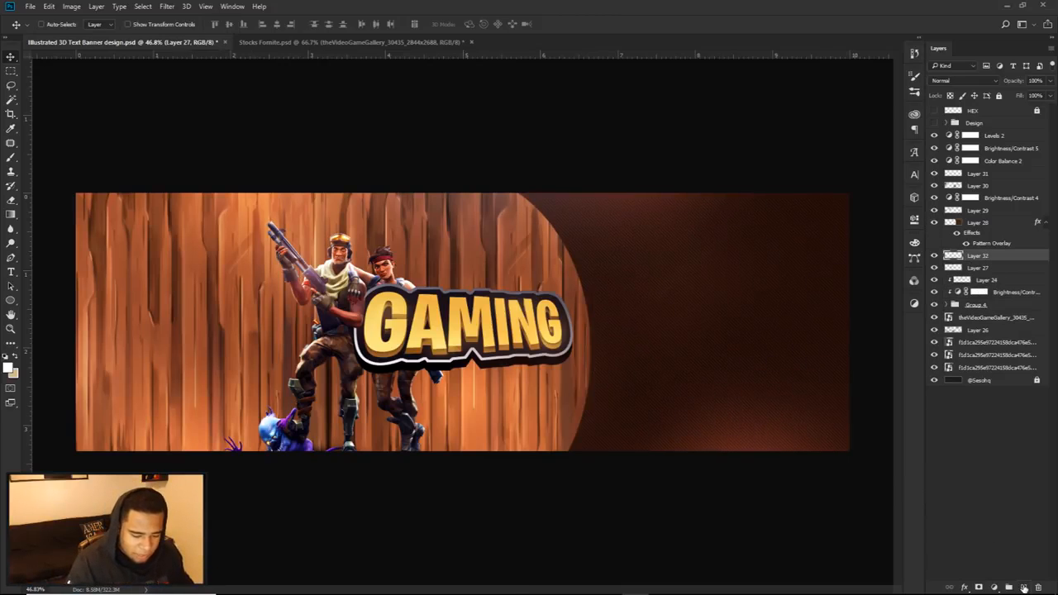
key(b)
alt+right_click(558, 343)
right_click(683, 410)
scroll(705, 474, down, 5)
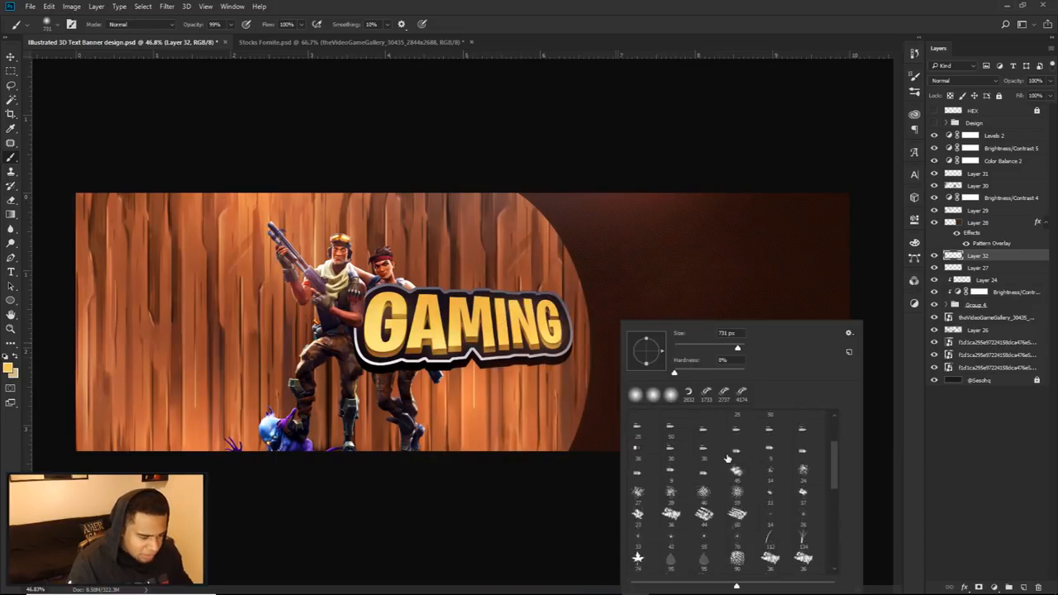
alt+right_click(559, 397)
mouse_move(637, 449)
mouse_down()
mouse_move(678, 430)
mouse_move(697, 402)
mouse_move(666, 219)
mouse_up()
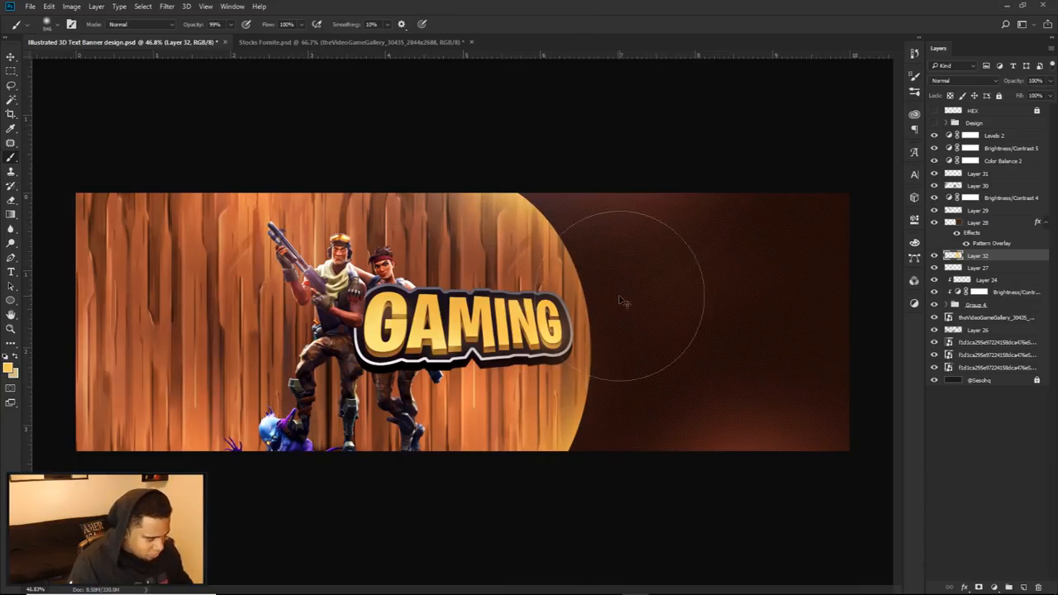
Step: Choose the curved 4874 px swirl brush, reduce its size, and try a stamp over the GAMING text before undoing it
key(v)
scroll(612, 314, down, 2)
scroll(602, 323, up, 2)
scroll(602, 324, down, 1)
key(b)
right_click(608, 329)
scroll(769, 468, down, 3)
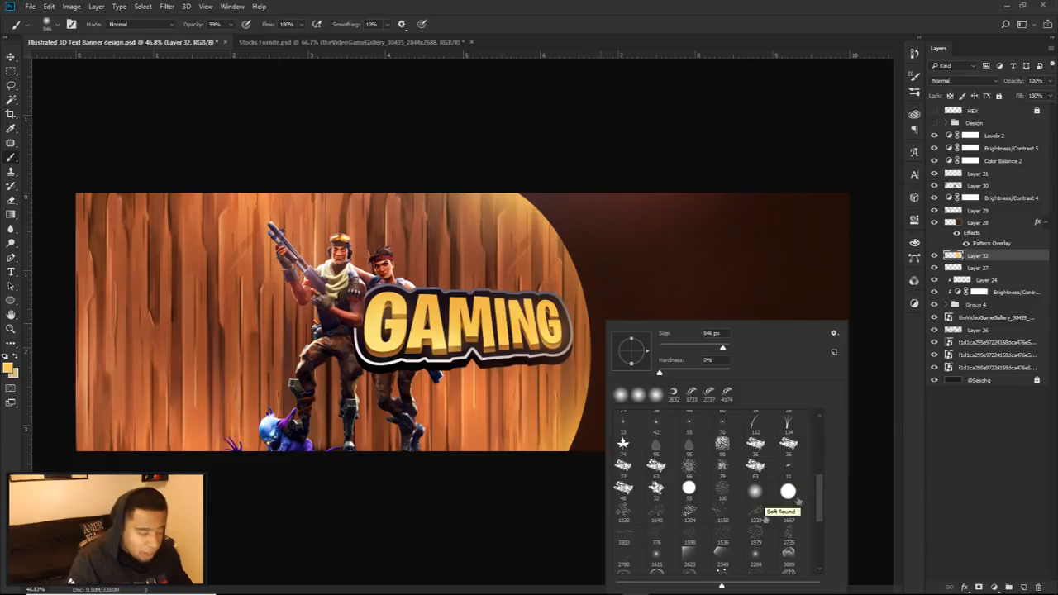
drag(819, 484, 814, 554)
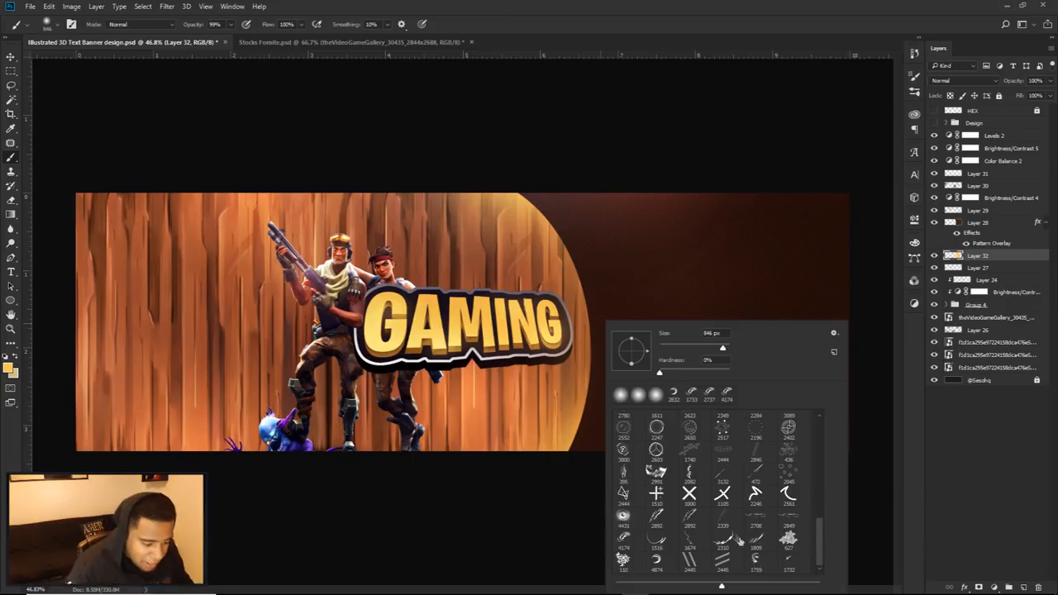
click(661, 562)
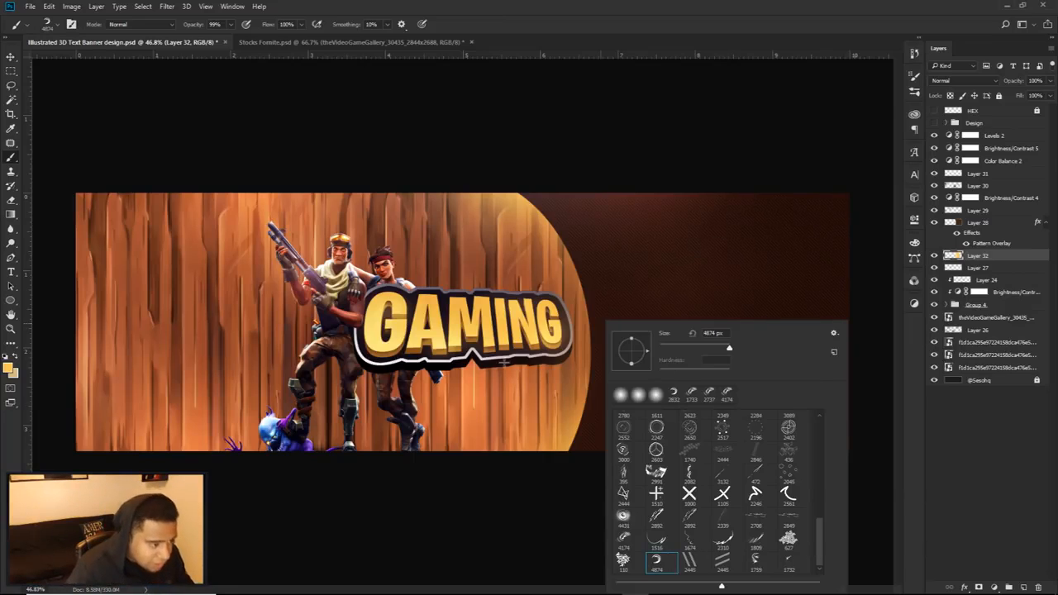
key(Return)
drag(644, 345, 345, 332)
click(513, 331)
key(ctrl+z)
Step: On a new layer above the brown side layer, stamp a large yellow swirl following the curved edge of the wood, retrying its size and placement
click(975, 224)
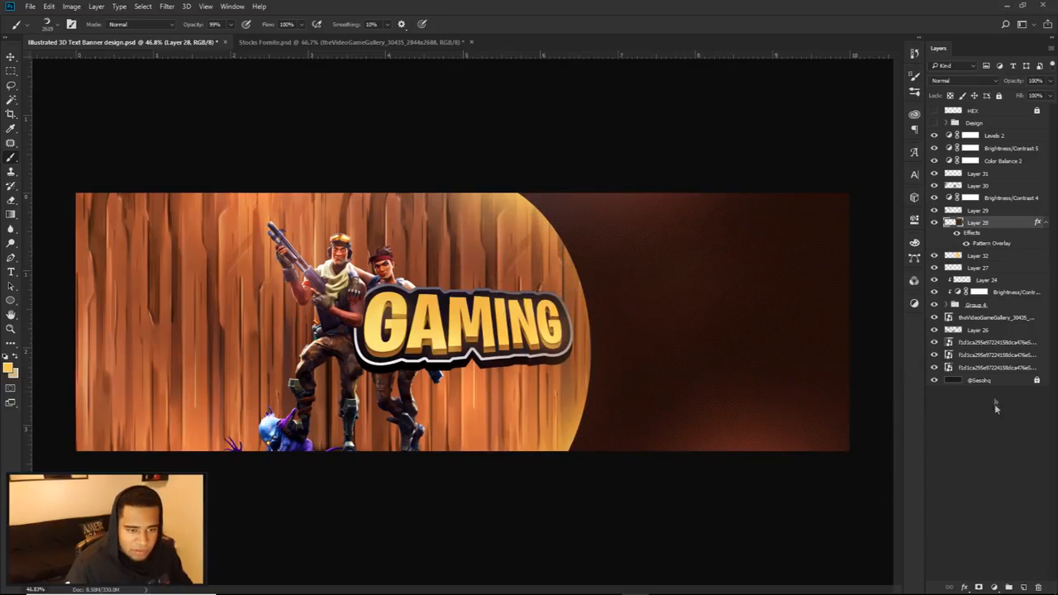
click(1024, 587)
mouse_move(513, 372)
mouse_down()
mouse_move(543, 375)
mouse_move(514, 373)
mouse_up()
click(490, 365)
key(ctrl+z)
click(541, 364)
key(ctrl+z)
drag(442, 374, 461, 373)
click(424, 355)
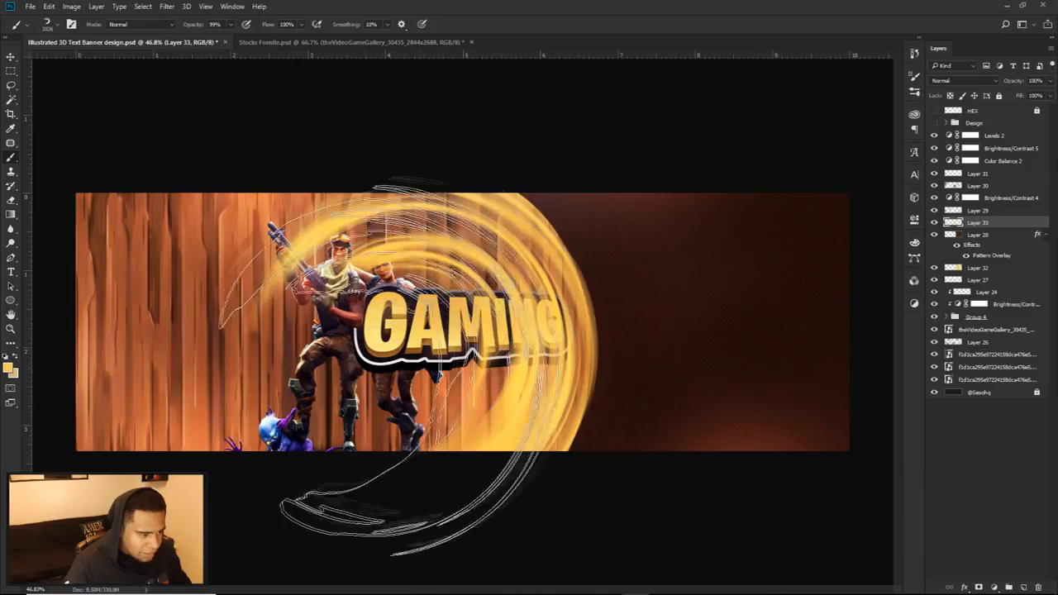
key(ctrl+z)
click(432, 330)
key(ctrl+z)
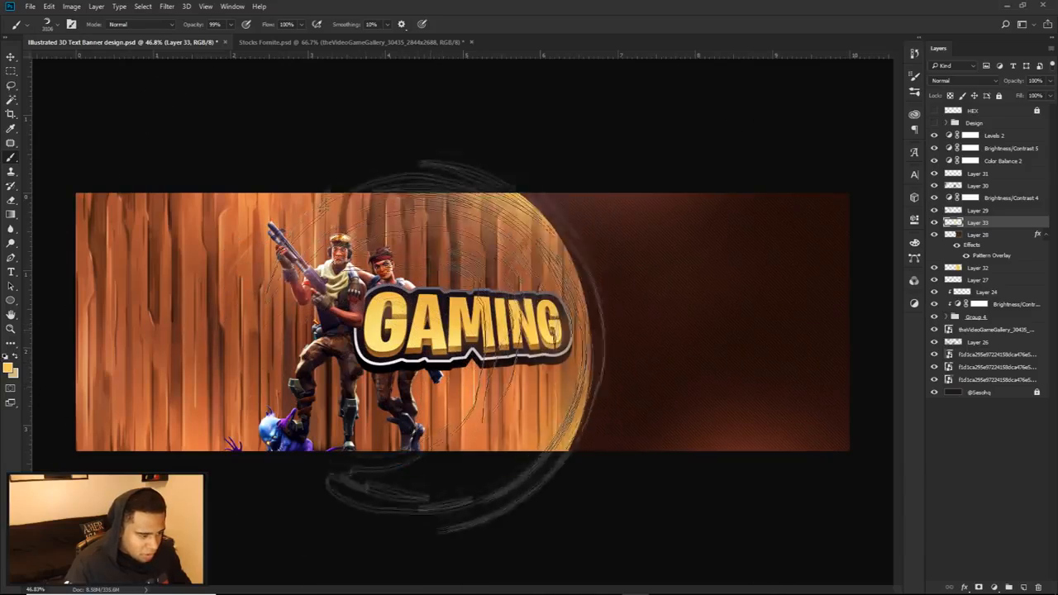
click(418, 361)
key(ctrl+z)
click(438, 357)
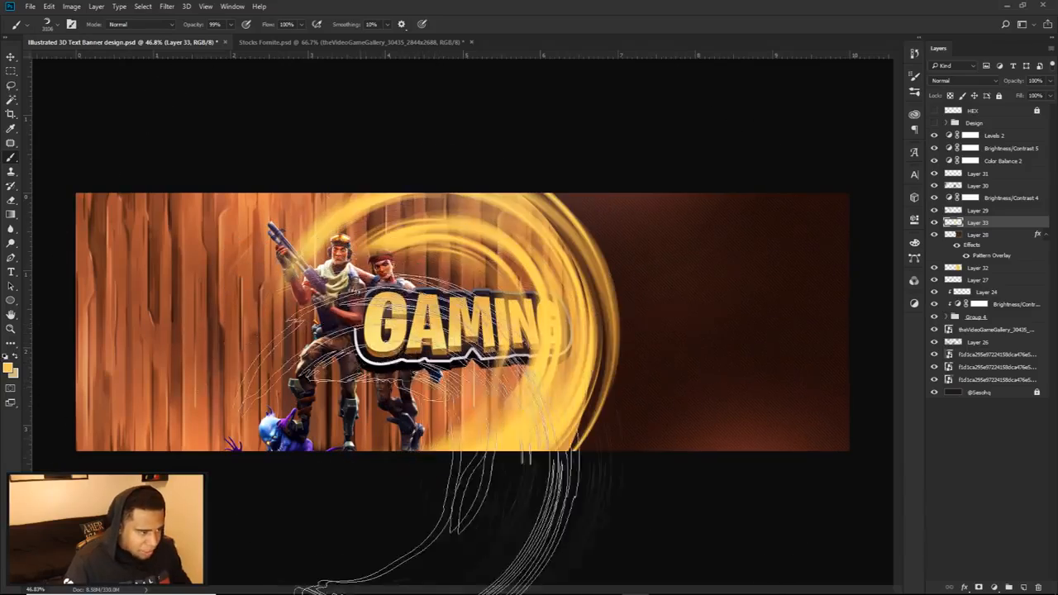
Step: Select the area outside the brown side shape with the Magic Wand, delete the swirl covering the wood there, and deselect
click(983, 236)
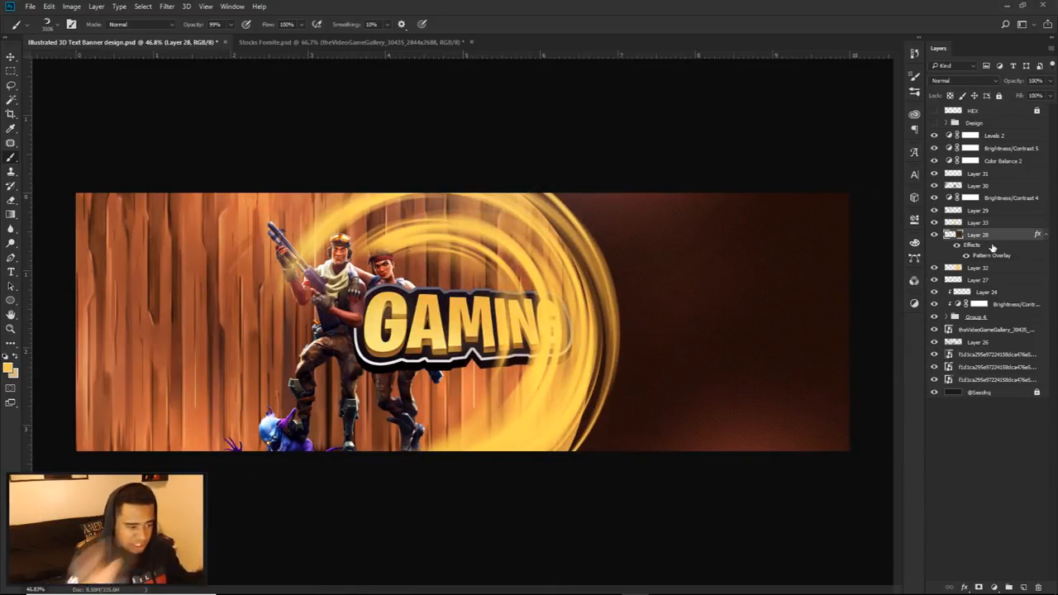
right_click(11, 99)
click(51, 110)
click(234, 255)
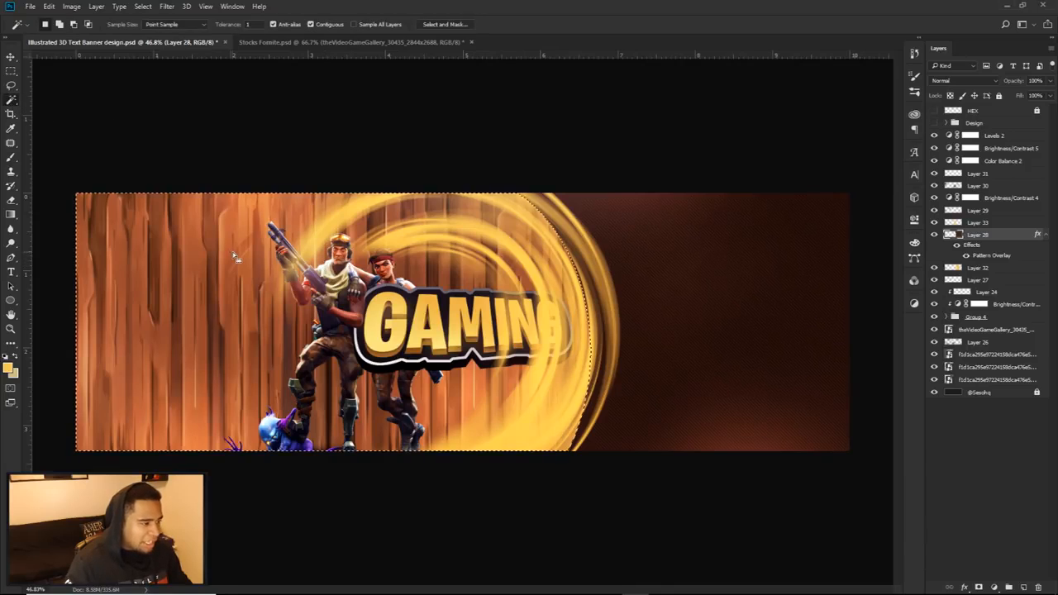
click(933, 234)
click(933, 234)
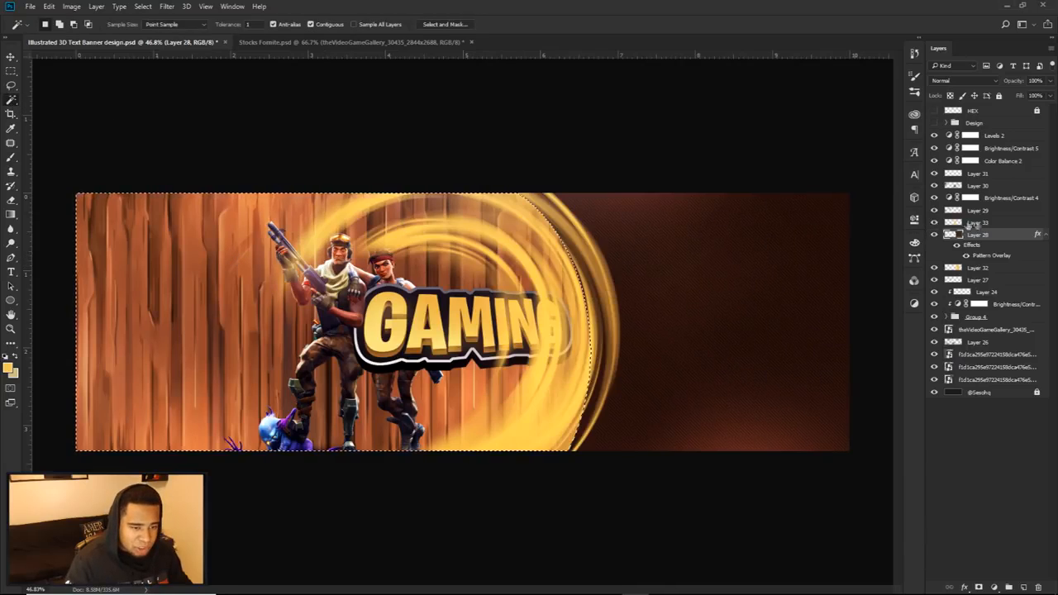
click(982, 223)
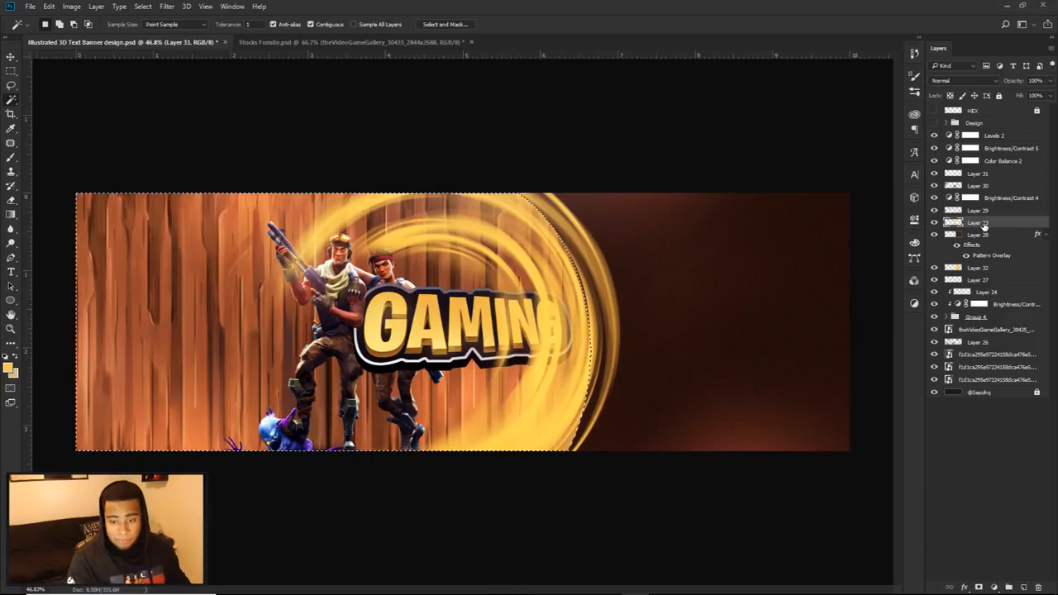
key(Delete)
key(ctrl+d)
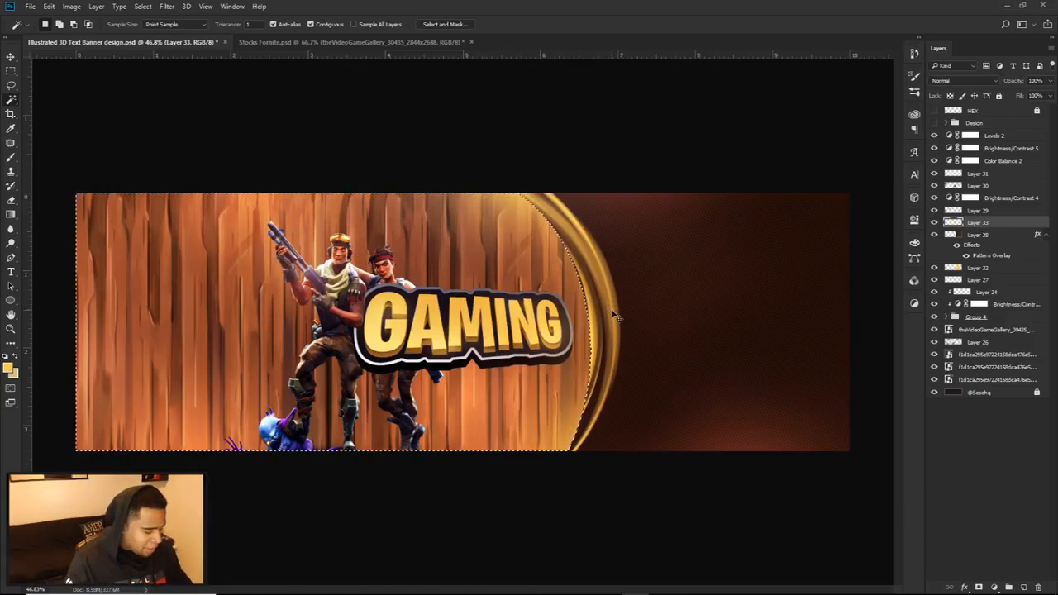
Step: Duplicate the trimmed yellow swirl farther onto the brown side and erase the lower end of the copy with a soft eraser
key(v)
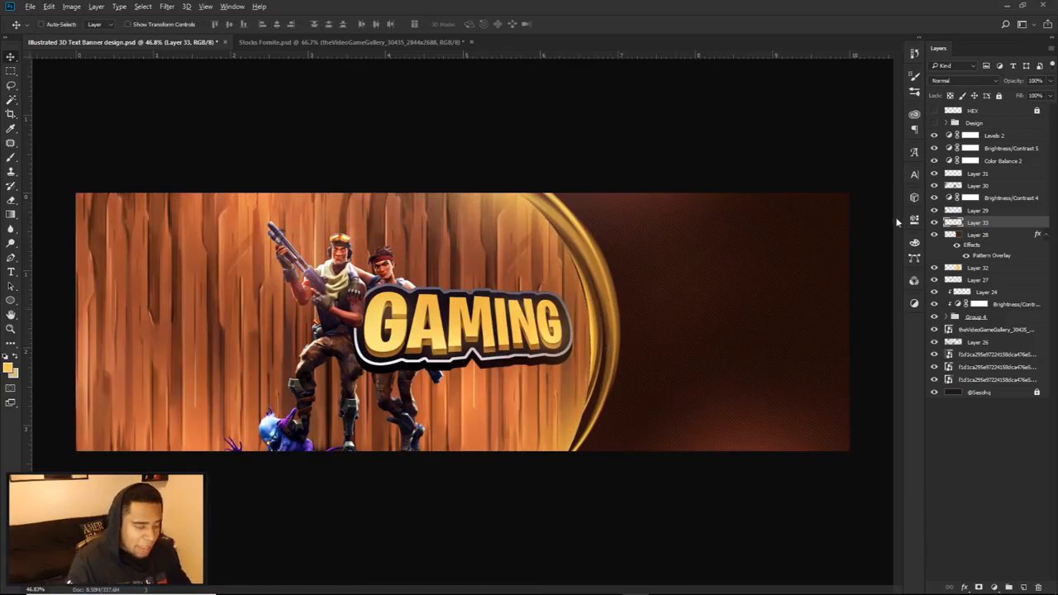
drag(616, 330, 719, 327)
key(e)
mouse_move(753, 439)
mouse_down()
mouse_move(682, 433)
mouse_move(614, 472)
mouse_move(755, 461)
mouse_move(685, 437)
mouse_move(582, 440)
mouse_up()
Step: Duplicate the swirl piece into the brown side's lower right area, rotate it into a rising arc, and fade its upper end
key(v)
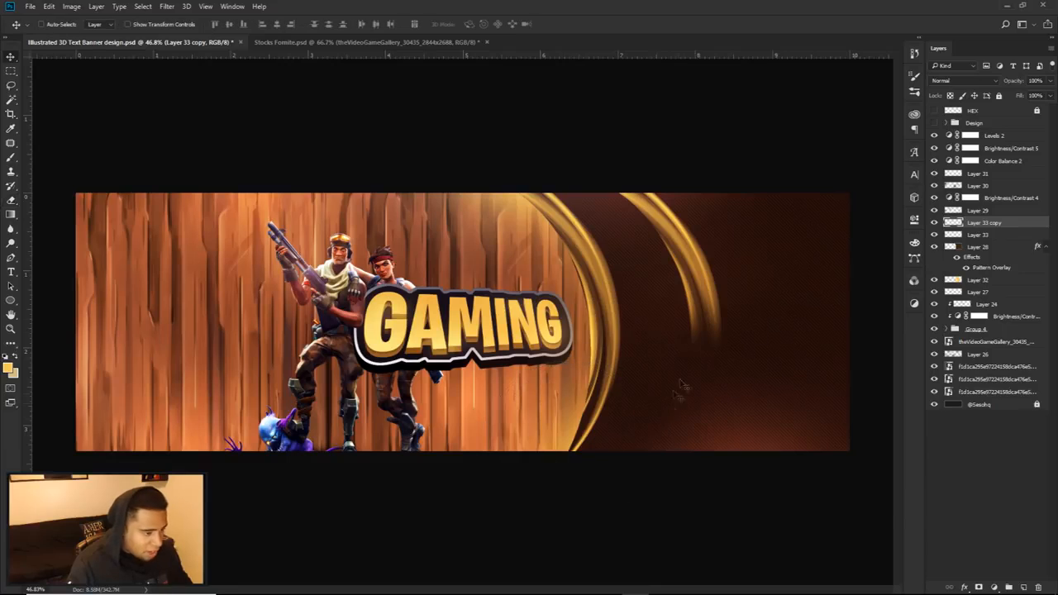
drag(701, 274, 770, 399)
key(ctrl+t)
drag(782, 308, 859, 318)
key(Return)
drag(826, 401, 815, 425)
key(e)
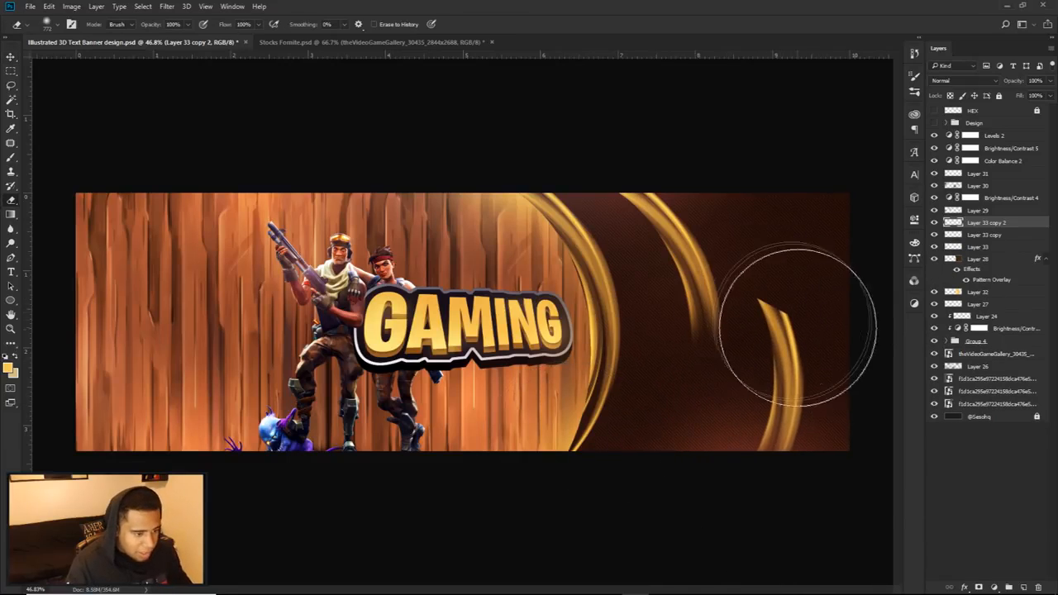
mouse_move(780, 262)
mouse_down()
mouse_move(834, 283)
mouse_move(763, 262)
mouse_up()
Step: Examine the banner at different zoom levels and compare it with the finished reference in the Design group
scroll(782, 347, down, 4)
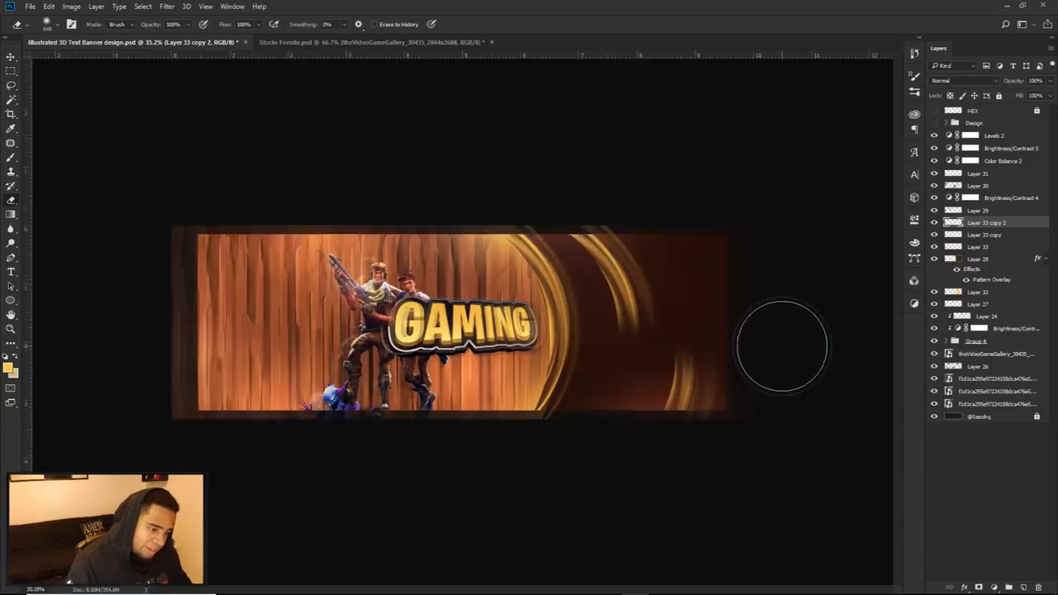
scroll(602, 344, up, 4)
scroll(693, 353, down, 1)
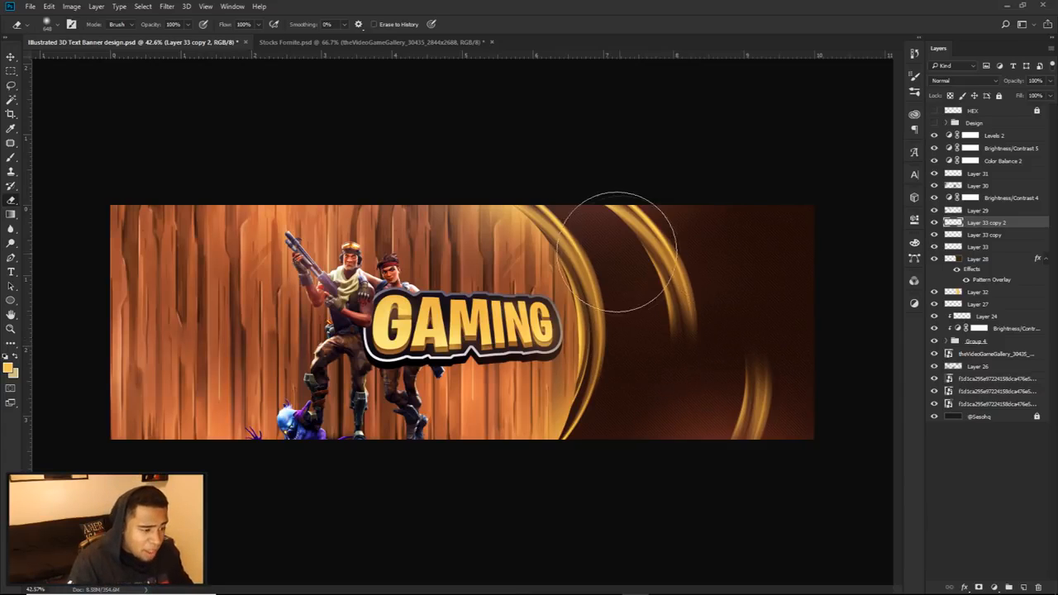
scroll(672, 308, up, 3)
scroll(680, 165, down, 2)
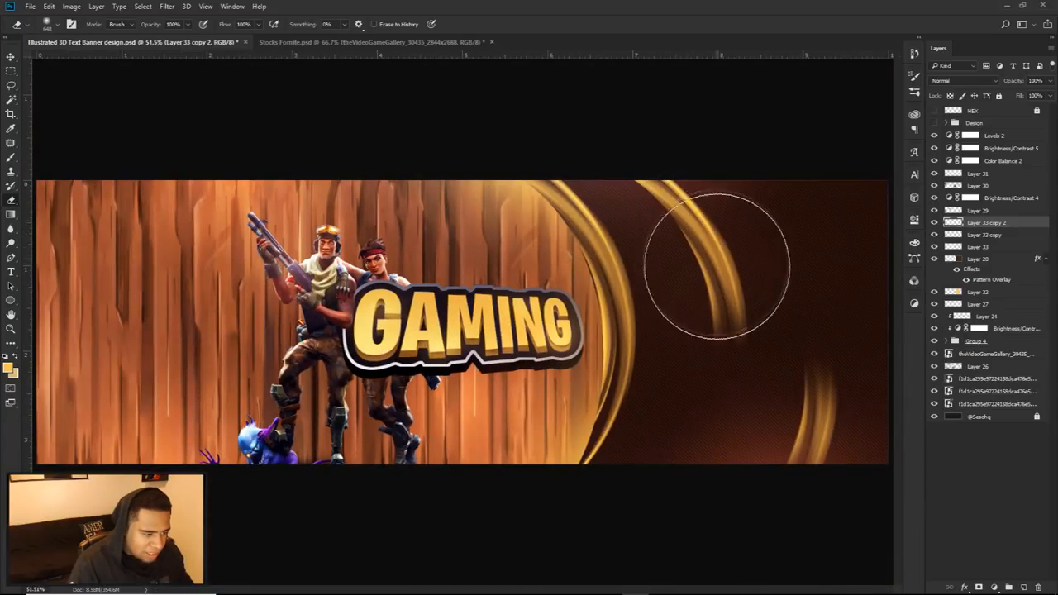
scroll(715, 257, down, 1)
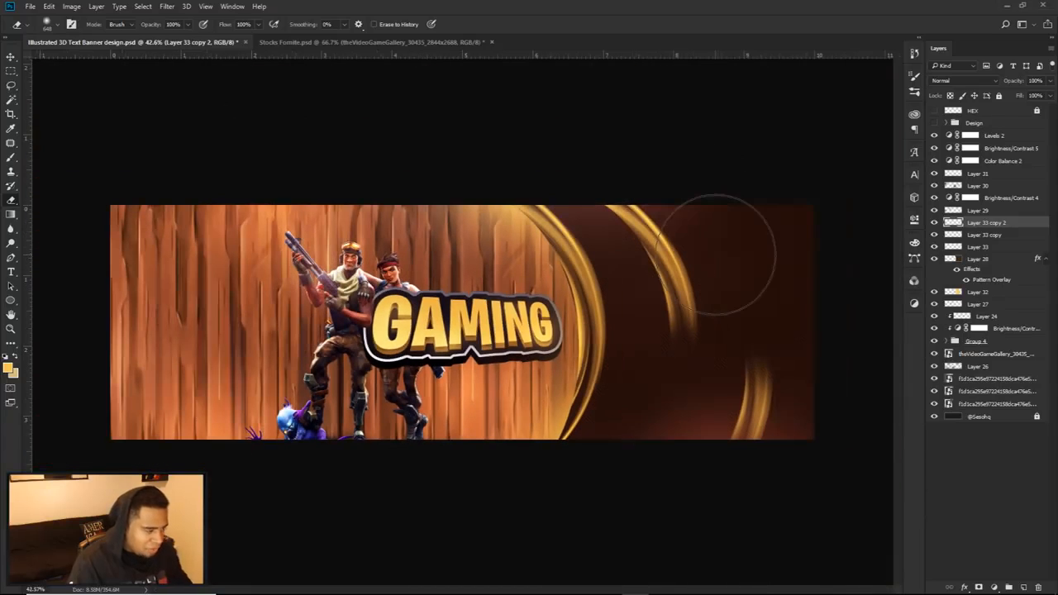
click(934, 122)
click(934, 122)
click(934, 123)
click(935, 122)
scroll(496, 335, up, 2)
scroll(495, 335, down, 1)
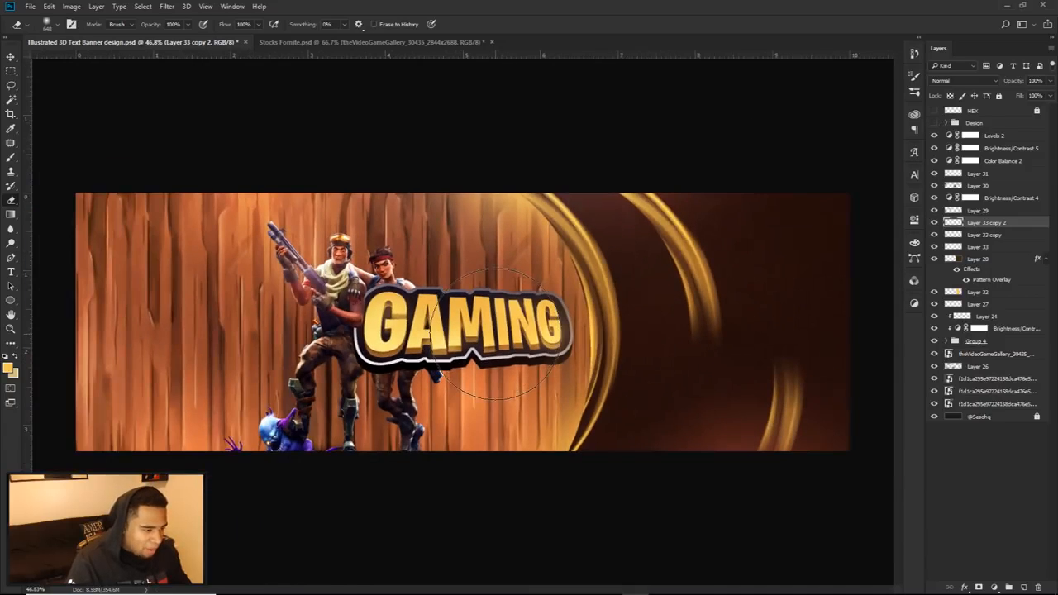
scroll(496, 335, down, 1)
Step: Set the Color Balance 2 midtones to cyan-red +12, magenta-green -5 and yellow-blue +17
double_click(948, 160)
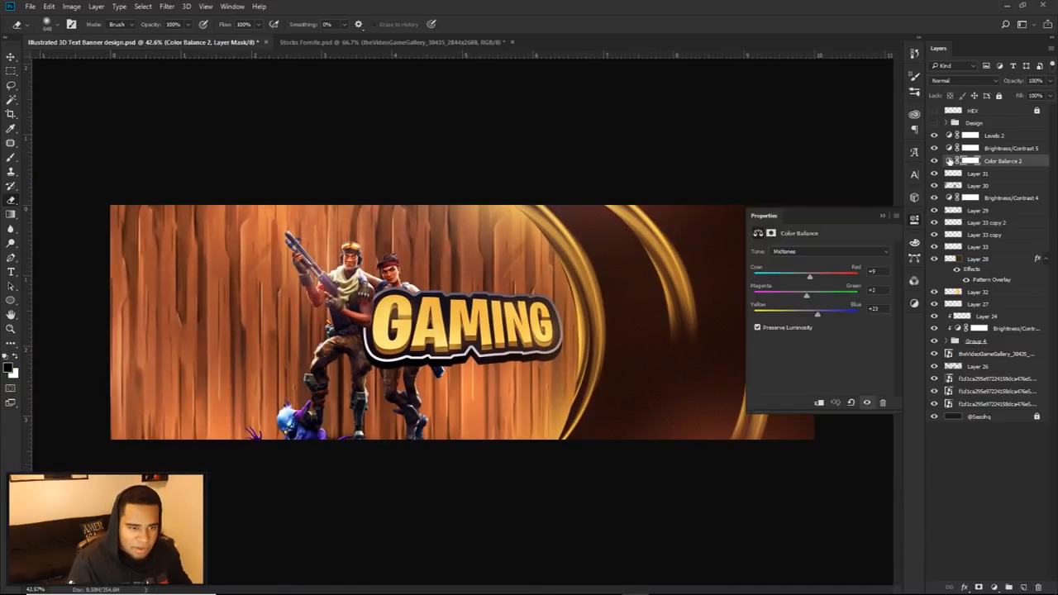
drag(810, 278, 811, 281)
drag(815, 314, 813, 285)
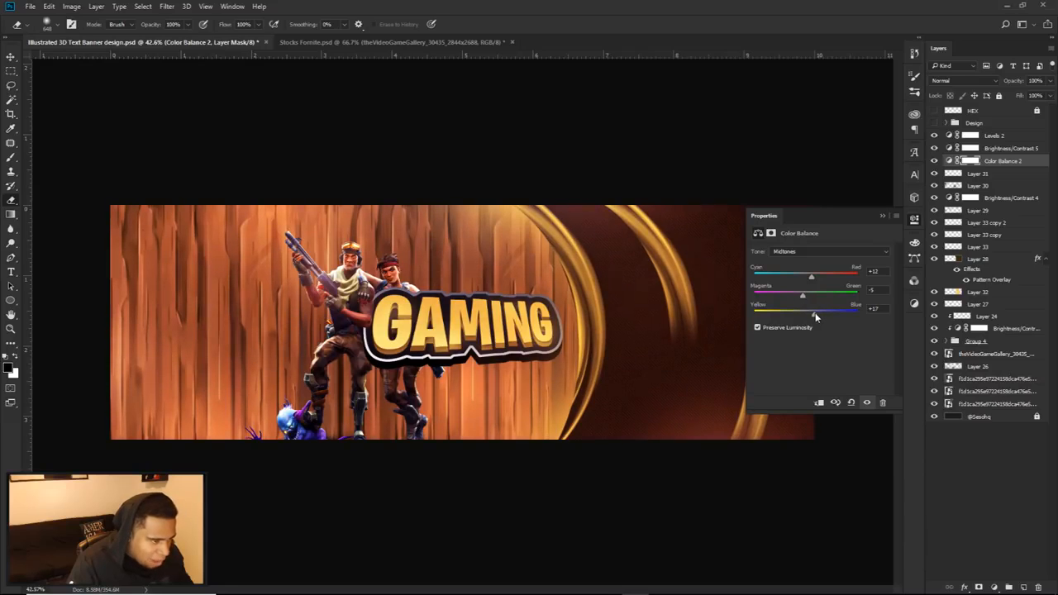
click(916, 222)
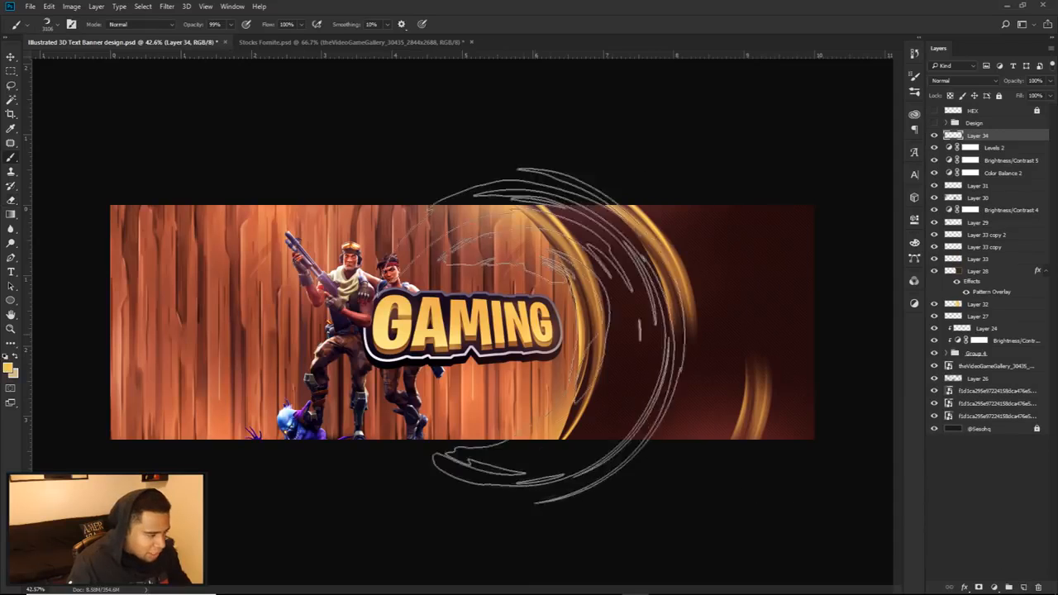
Step: On a new layer above Levels 2, dab yellow glows over the GAMING text and characters with a soft round brush
right_click(514, 322)
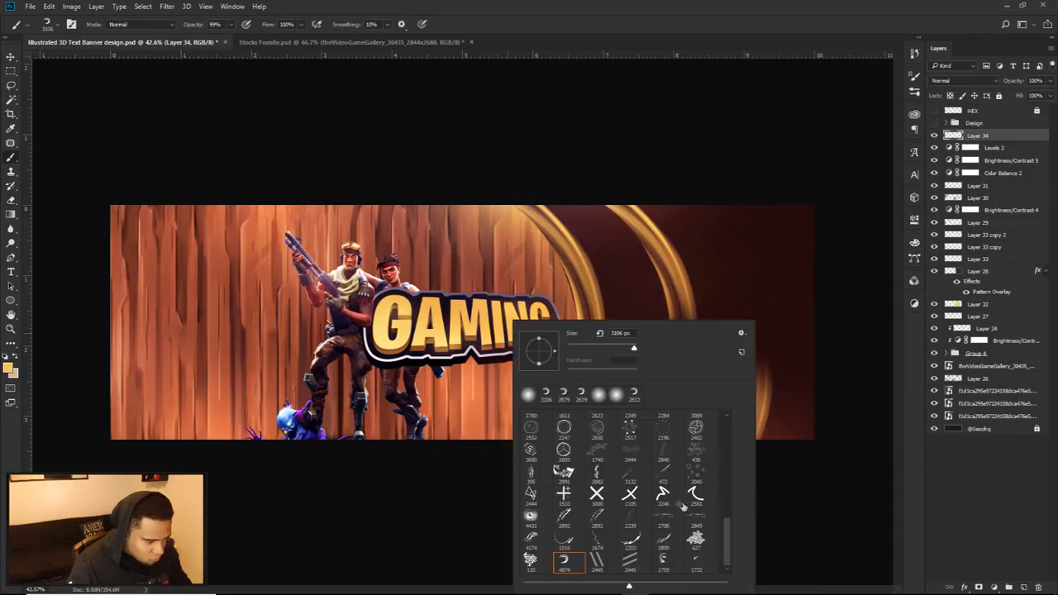
scroll(617, 491, up, 2)
scroll(617, 493, up, 1)
click(663, 478)
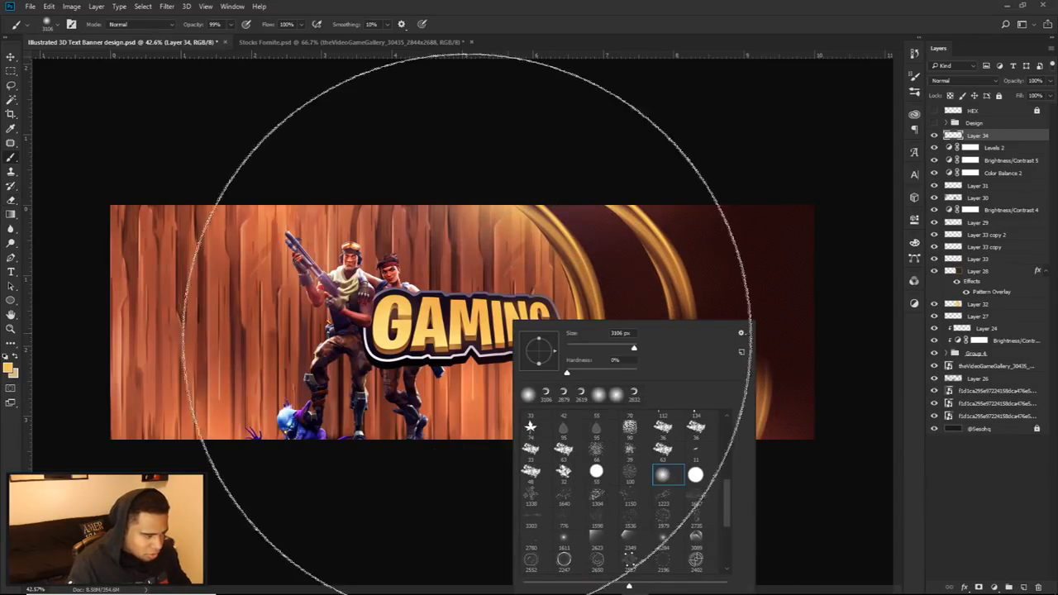
alt+click(476, 326)
drag(539, 337, 449, 347)
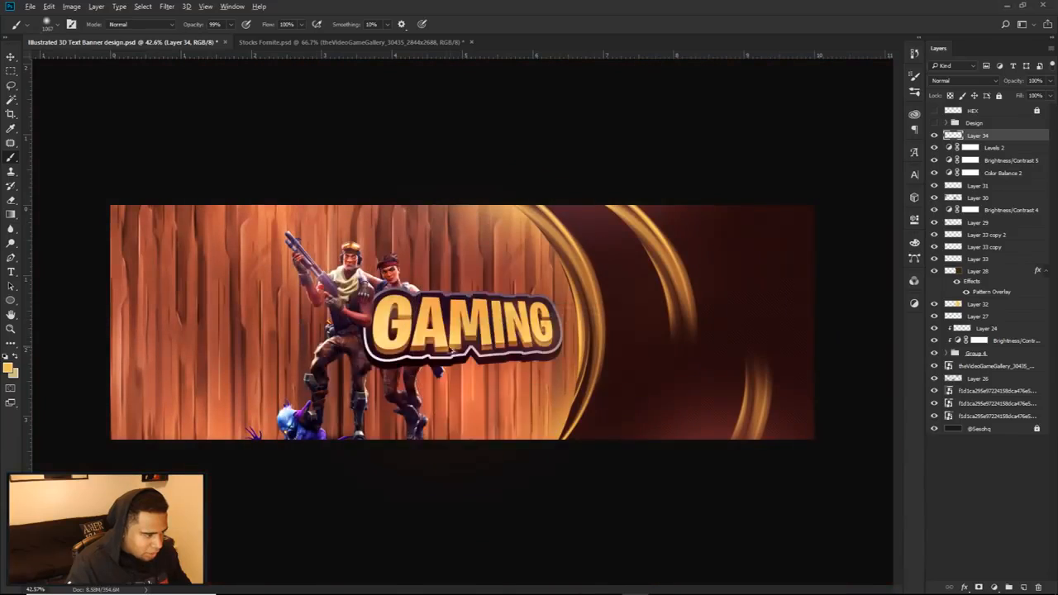
click(383, 317)
click(502, 351)
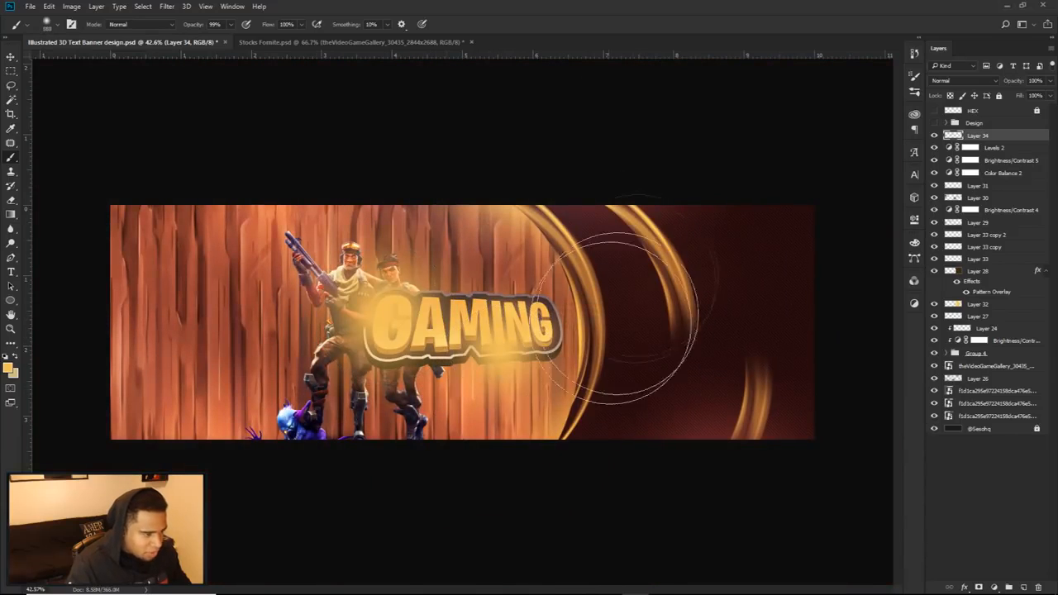
Step: Add soft yellow glows at the brown side's upper edge and the wood's lower left area, retrying the brush size and placement
click(580, 211)
key(ctrl+z)
alt+drag(616, 314, 641, 313)
click(648, 228)
key(ctrl+z)
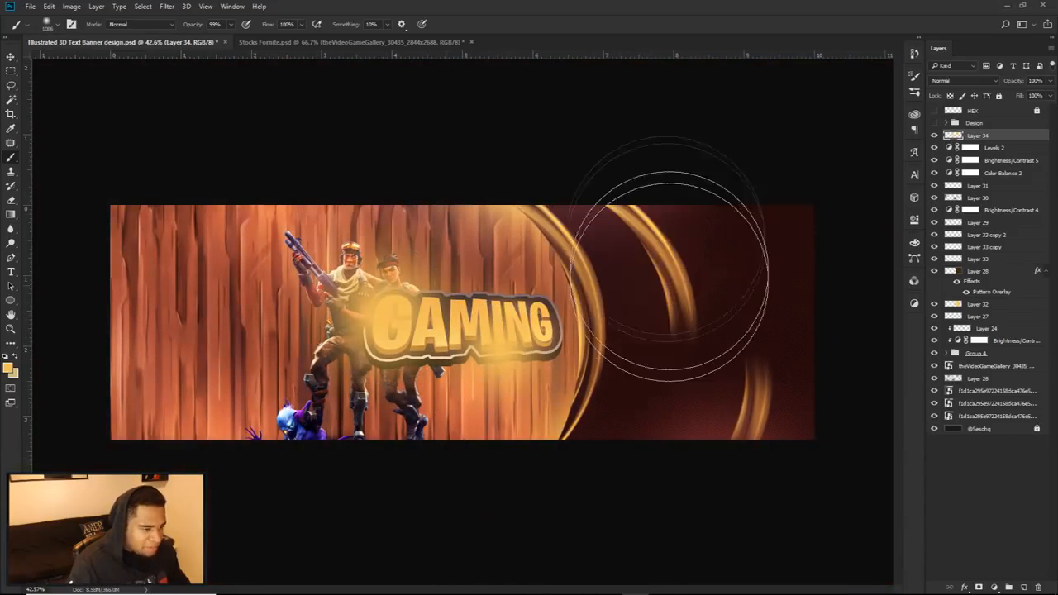
click(679, 193)
click(153, 380)
Step: Set the glow layer's blend mode to Linear Dodge (Add) and its opacity to 37%
click(963, 80)
click(965, 173)
click(1050, 80)
drag(1050, 95, 1017, 95)
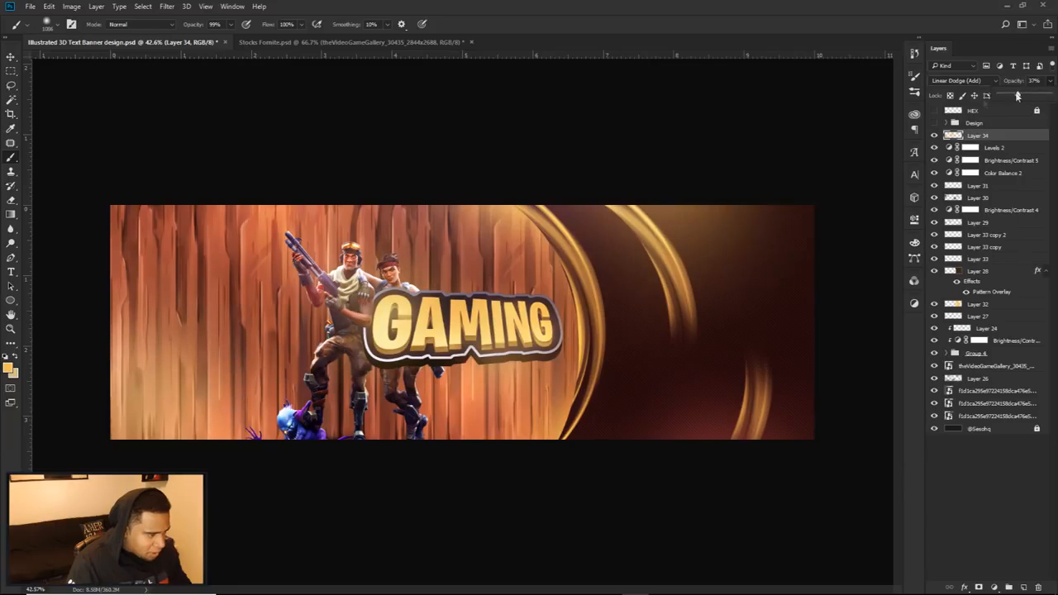
Step: Soften the glow over the brown side with a soft eraser enlarged to about 2001 px
key(e)
drag(665, 306, 855, 313)
click(755, 252)
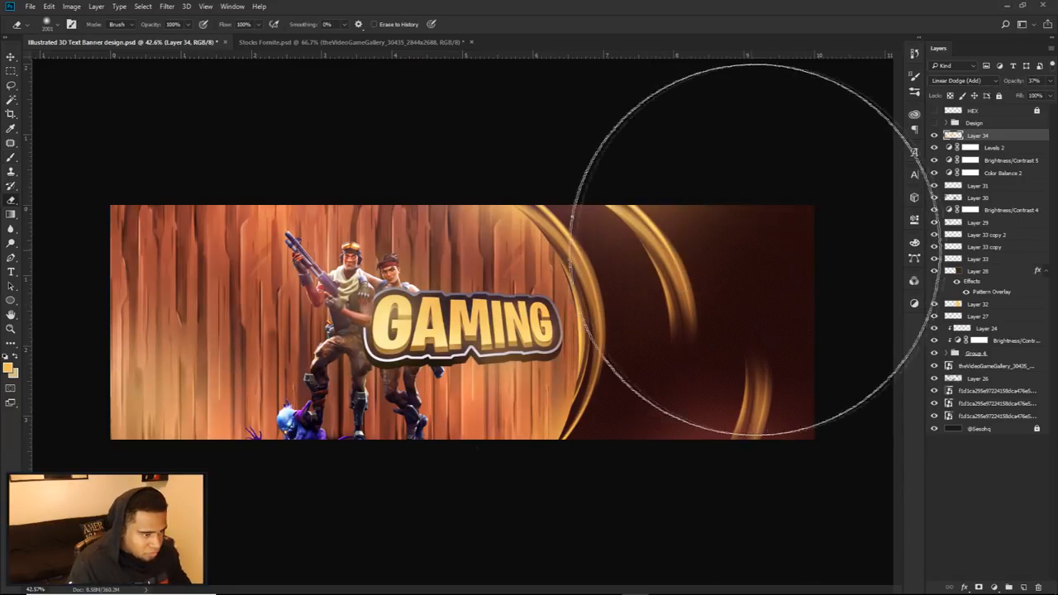
drag(348, 406, 299, 408)
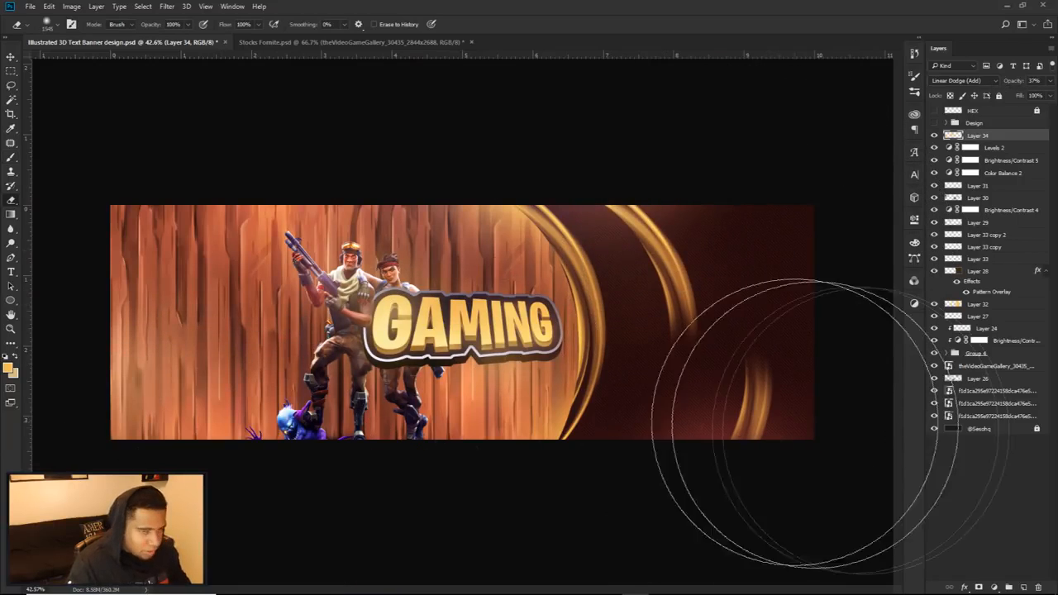
Step: Add a Brightness/Contrast adjustment above the glow layer with brightness 13 and contrast 24
click(993, 587)
click(980, 388)
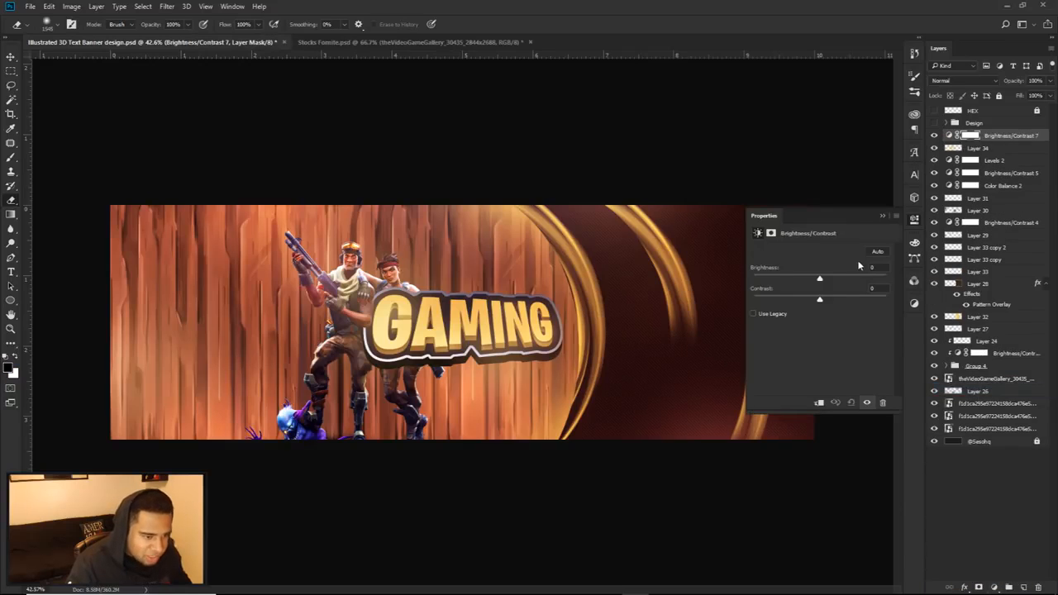
mouse_move(820, 282)
mouse_down()
mouse_move(840, 302)
mouse_move(816, 280)
mouse_move(825, 282)
mouse_up()
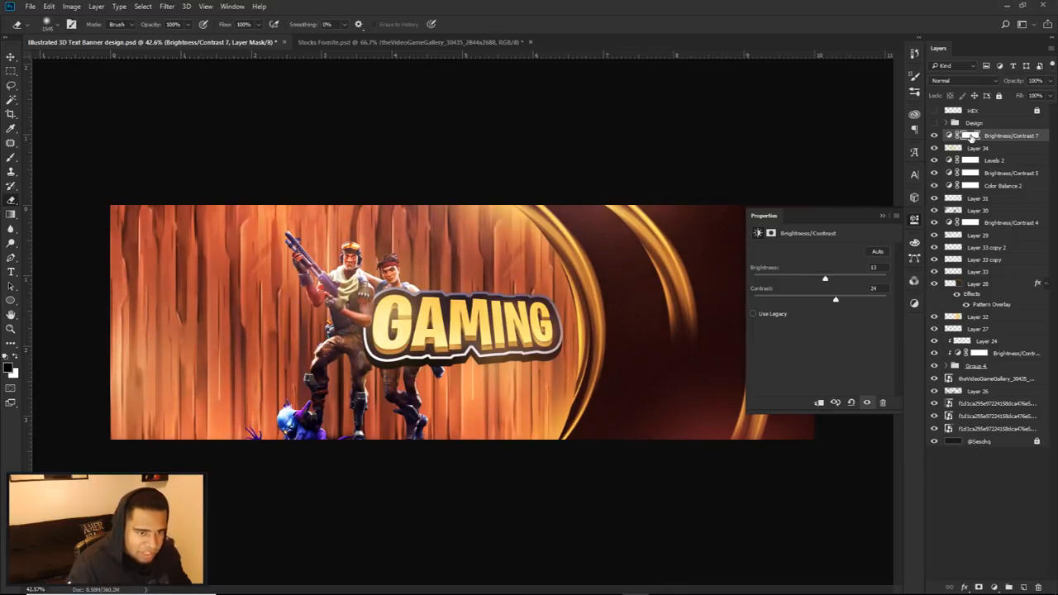
Step: Paint black with a large soft brush on the new Brightness/Contrast mask to remove its effect from the brown side
click(970, 136)
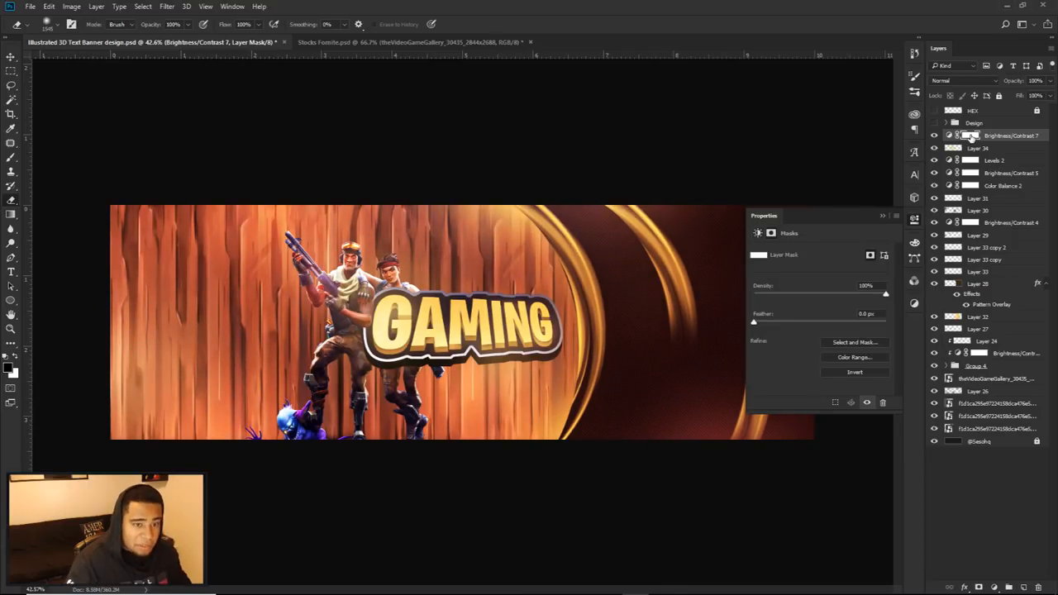
click(914, 197)
key(b)
alt+drag(695, 312, 720, 314)
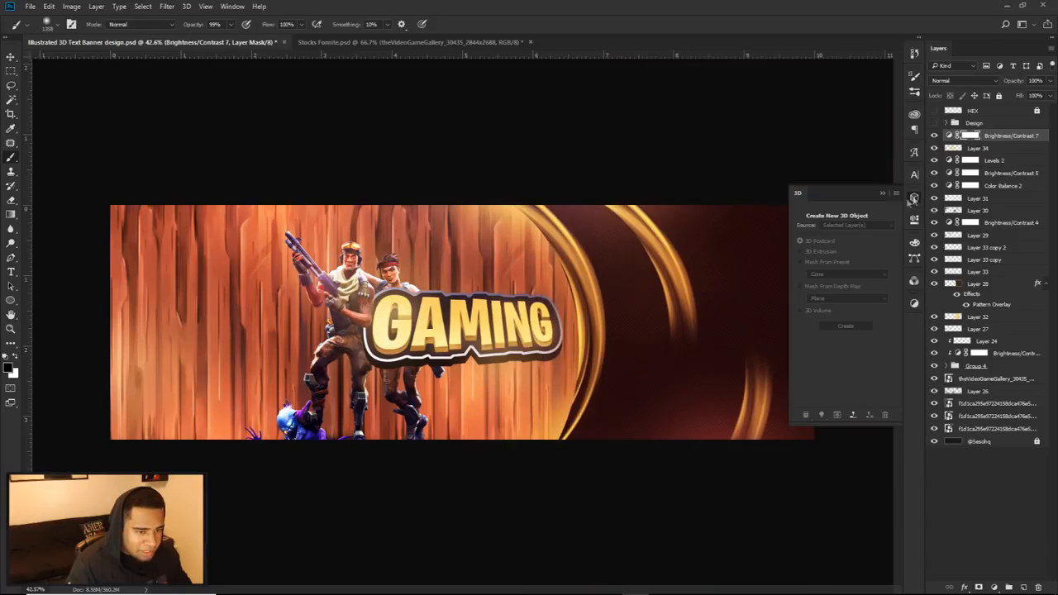
click(914, 198)
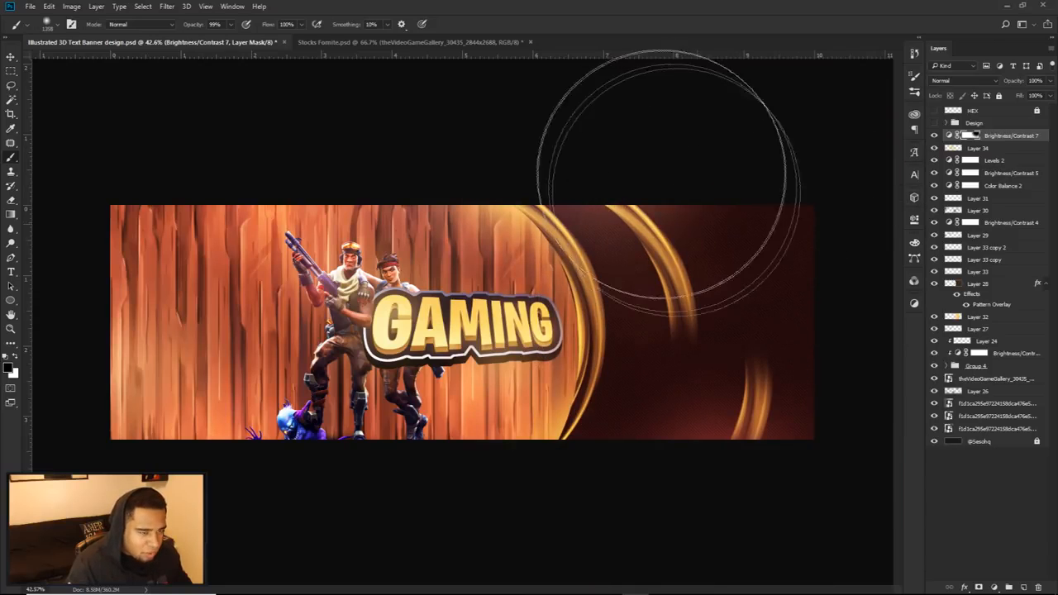
click(720, 319)
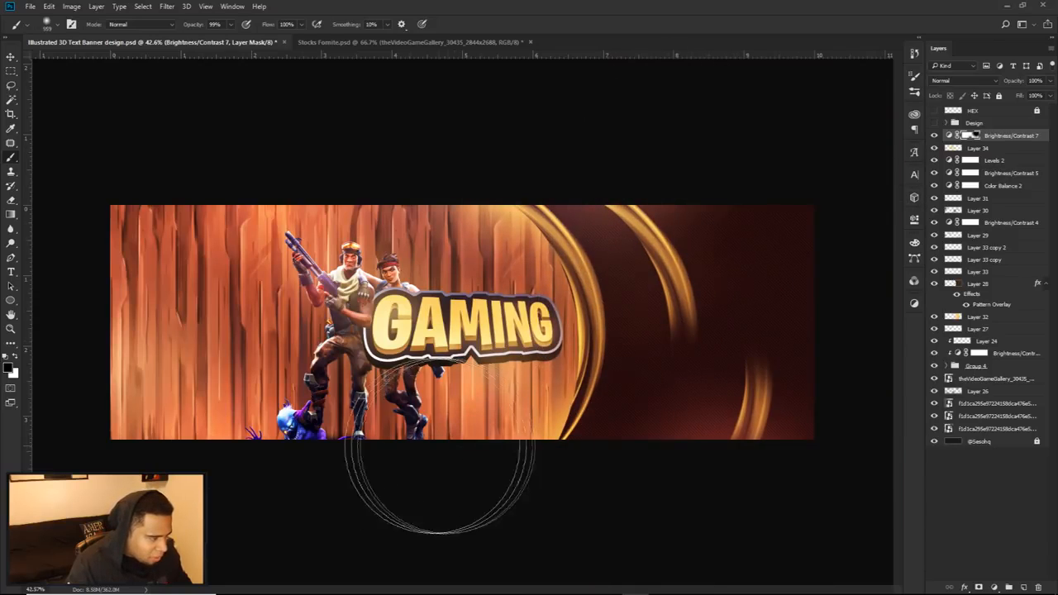
Step: Mask the brightness adjustment over parts of the wood and characters using a smaller soft black brush
alt+drag(232, 306, 246, 305)
alt+drag(356, 324, 340, 323)
alt+drag(330, 285, 281, 250)
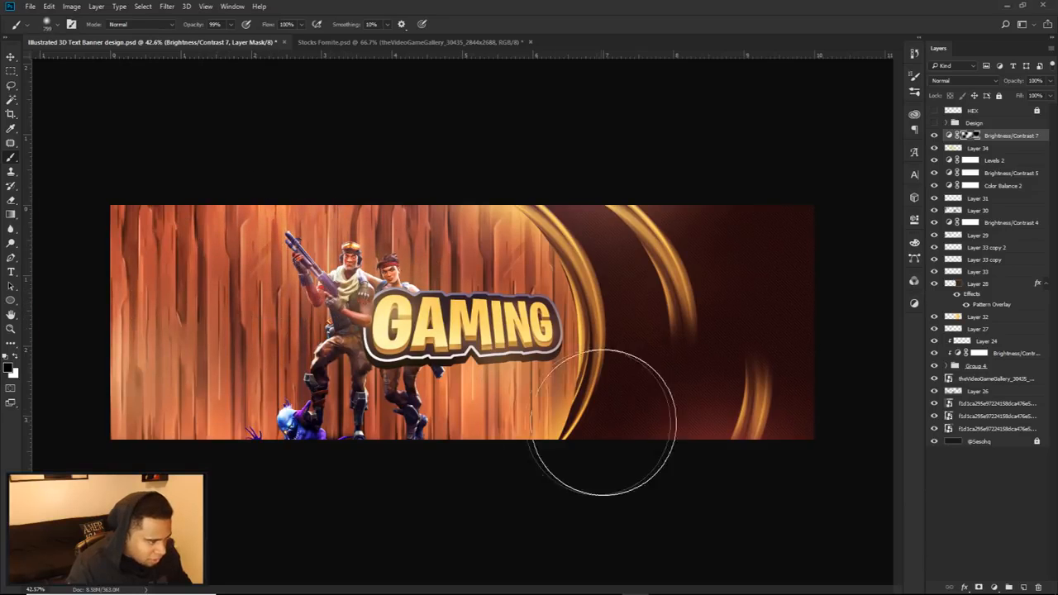
scroll(603, 385, down, 3)
scroll(560, 381, up, 1)
scroll(559, 380, up, 1)
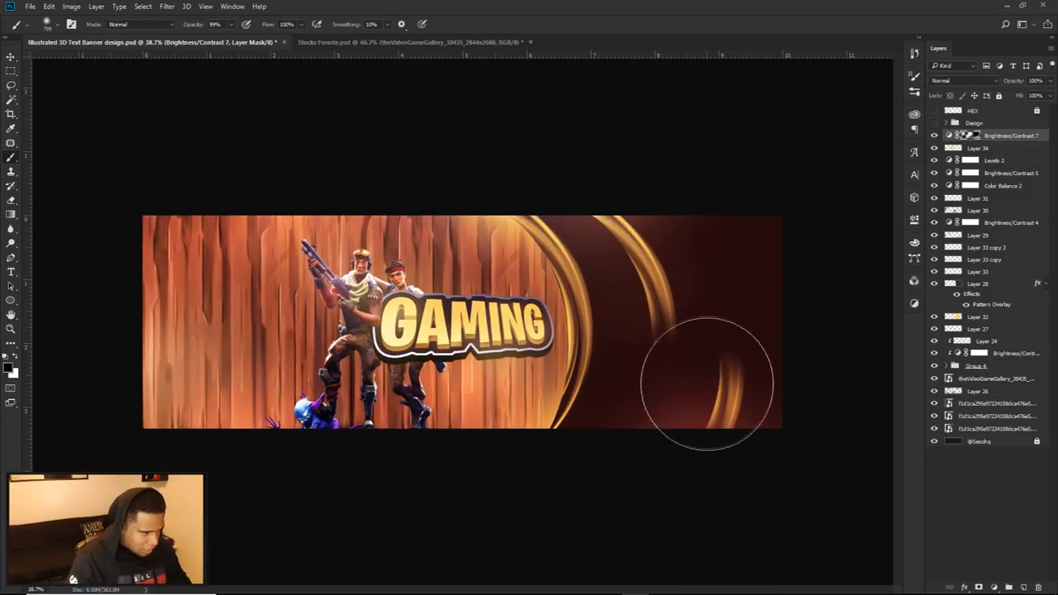
scroll(728, 372, down, 1)
scroll(710, 368, up, 1)
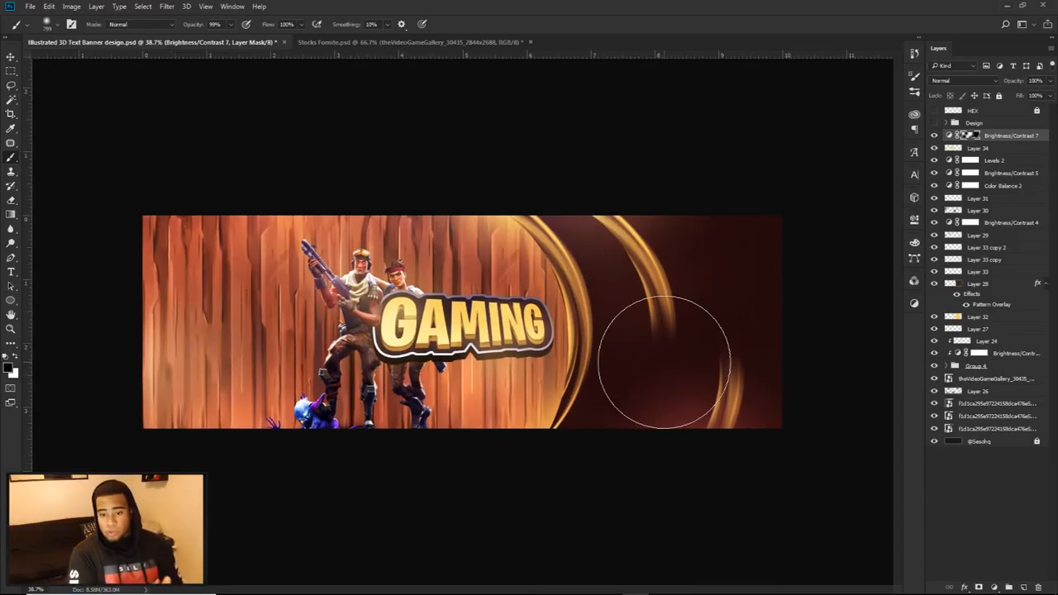
Step: Add the yellow text "BANNER DESIGN" in Burbank Big Condensed Bold at 72 pt below the GAMING lettering
key(v)
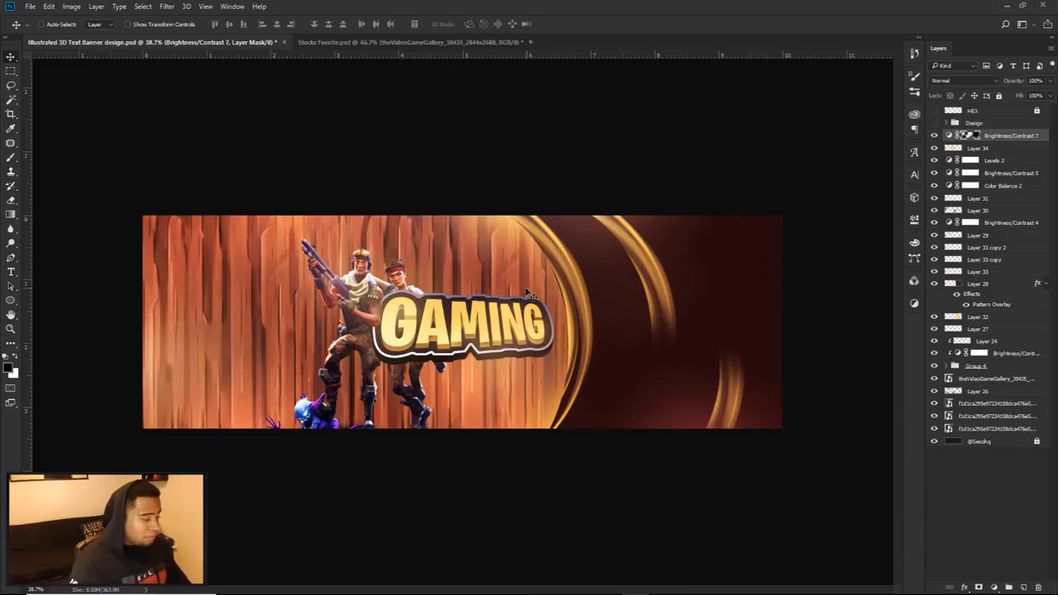
key(t)
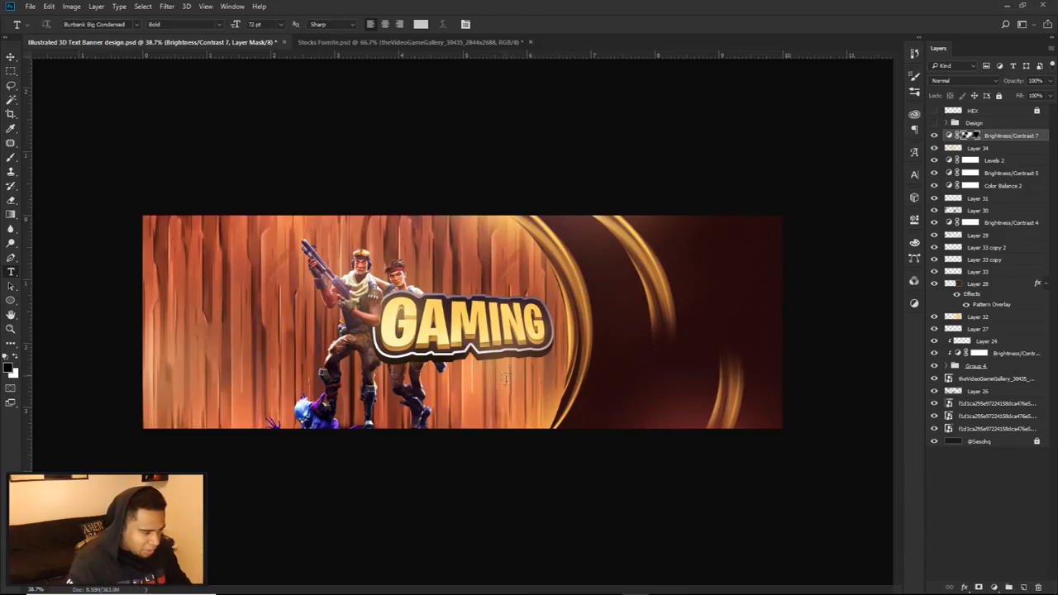
click(505, 382)
text(BANNER DESIGN)
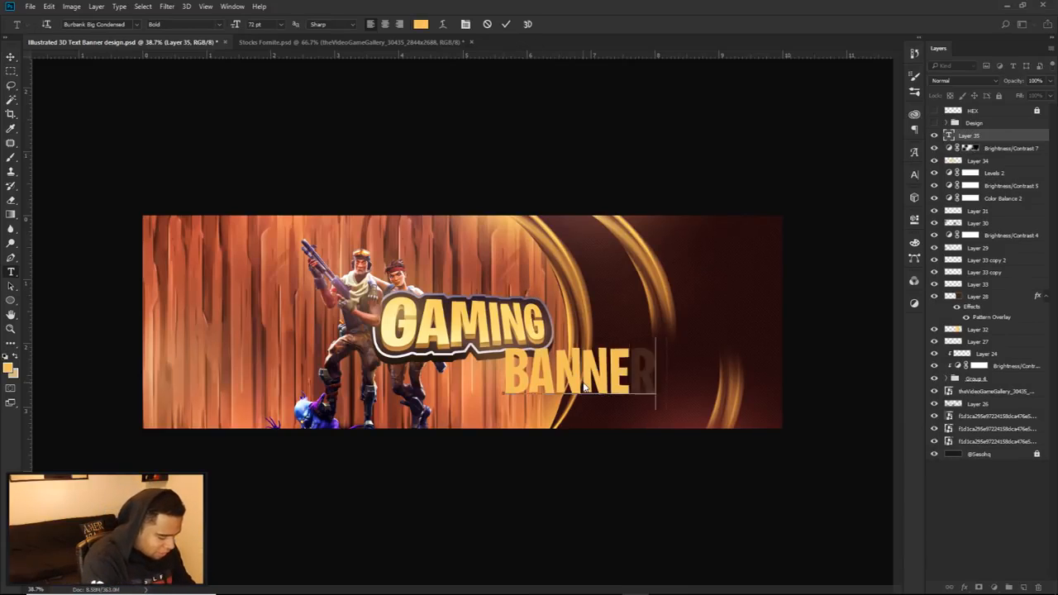
key(ctrl+a)
click(421, 26)
click(638, 286)
click(934, 299)
Step: Recolour the word DESIGN to white and commit the text
double_click(664, 349)
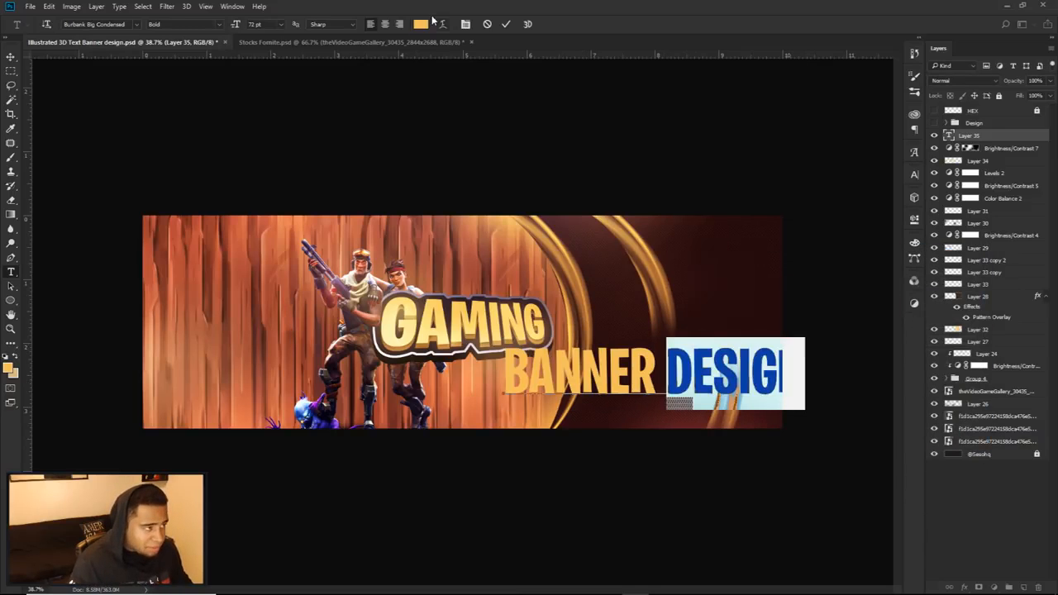
click(420, 26)
click(701, 286)
click(935, 278)
click(506, 26)
Step: Scale the BANNER DESIGN text down to about 15.54 pt and place it just below the right half of the GAMING lettering
key(v)
drag(667, 336, 605, 341)
key(ctrl+t)
drag(738, 344, 481, 373)
key(Return)
Step: Set the word BANNER to colour f9d264, sampled from the GAMING lettering, and commit the text
key(t)
click(421, 25)
click(465, 313)
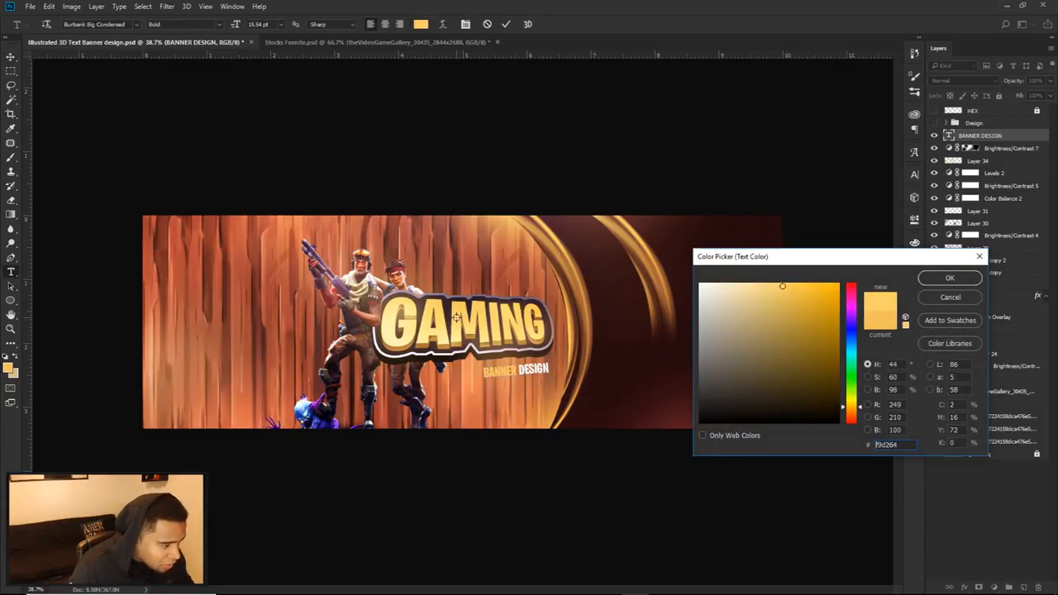
click(950, 278)
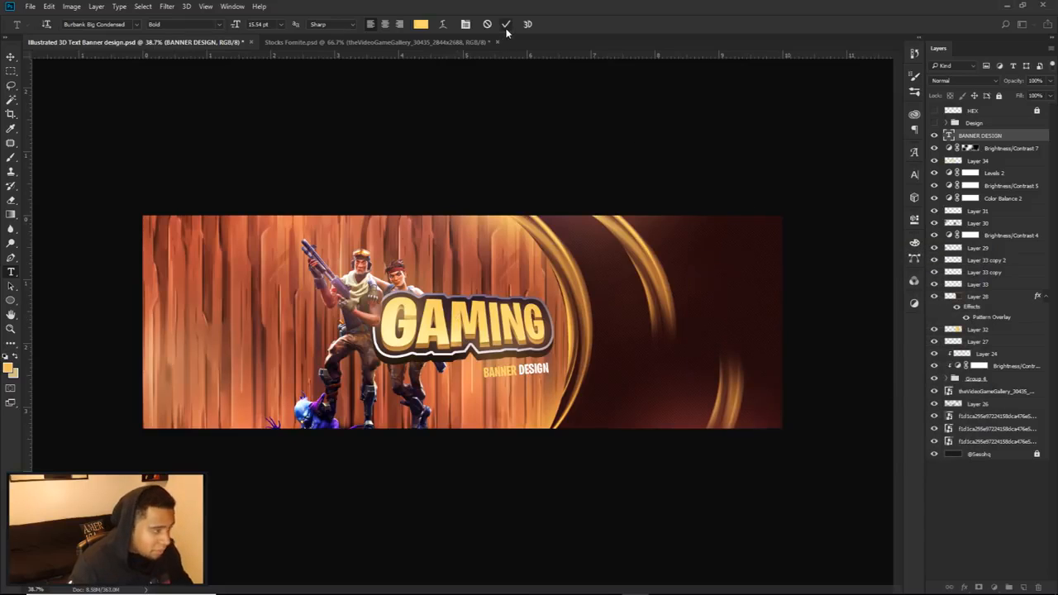
click(506, 24)
Step: Scale the BANNER DESIGN text down slightly more, keeping it below the end of the GAMING lettering
key(v)
key(ctrl+t)
mouse_move(549, 362)
mouse_down()
mouse_move(570, 339)
mouse_move(551, 355)
mouse_up()
key(Return)
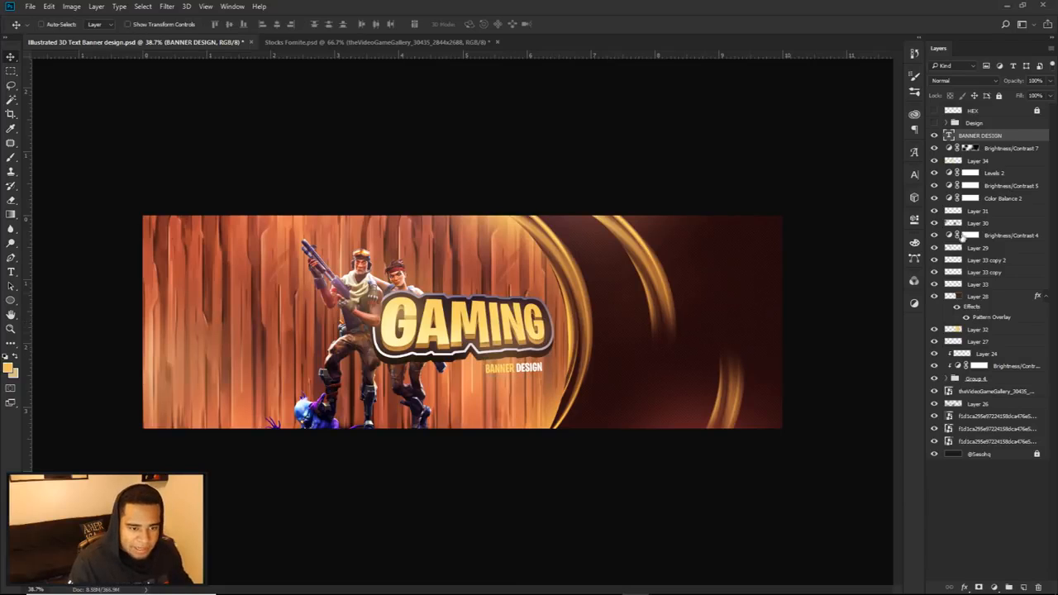
click(934, 379)
click(934, 378)
double_click(969, 379)
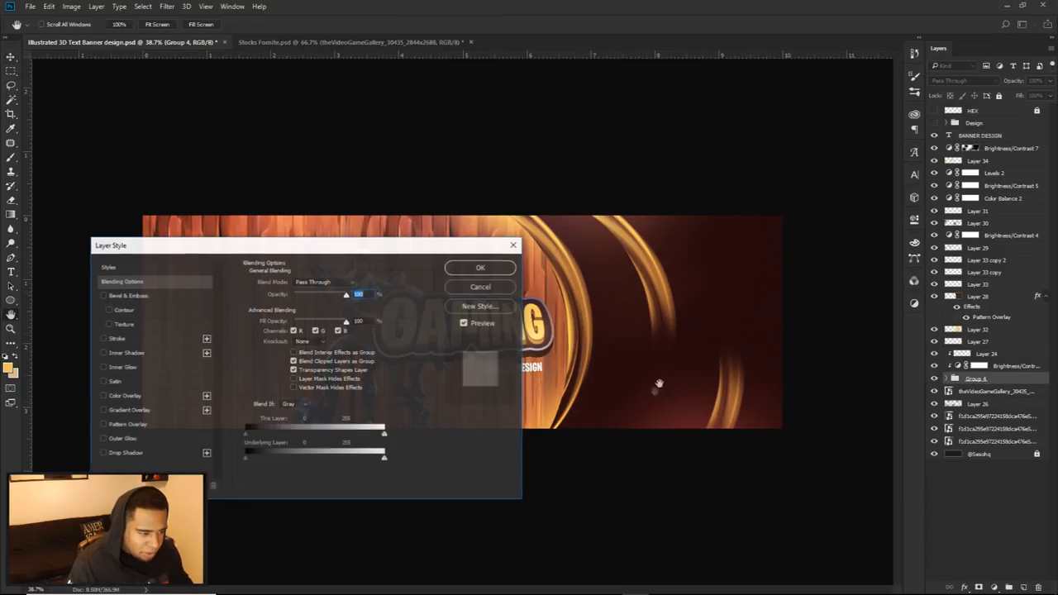
key(Escape)
Step: Create a new layer directly beneath Group 4 and set the brush's foreground colour to black
click(988, 391)
click(1023, 587)
key(i)
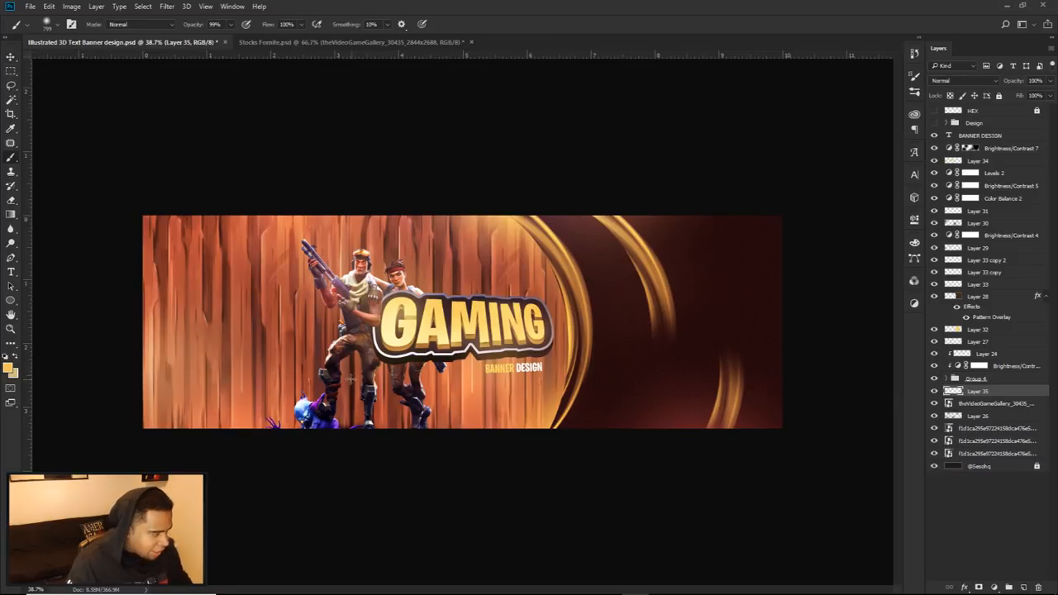
click(7, 368)
click(620, 474)
click(932, 281)
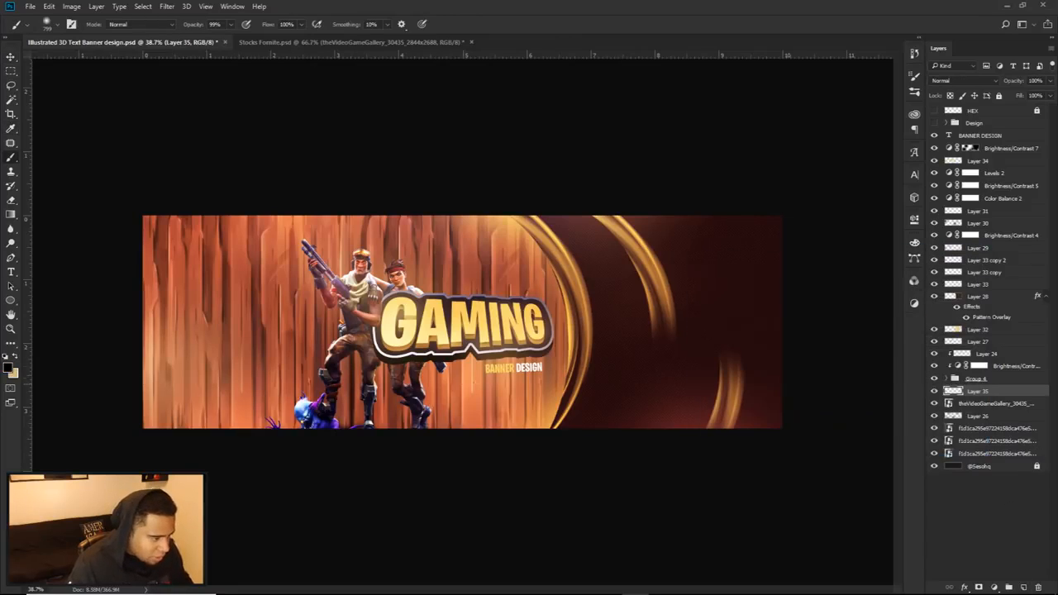
Step: Paint a soft black shadow behind the GAMING plate with a brush of about 227 px and erase the excess below it
scroll(487, 321, up, 5)
mouse_move(548, 369)
mouse_down()
mouse_move(447, 362)
mouse_move(510, 362)
mouse_up()
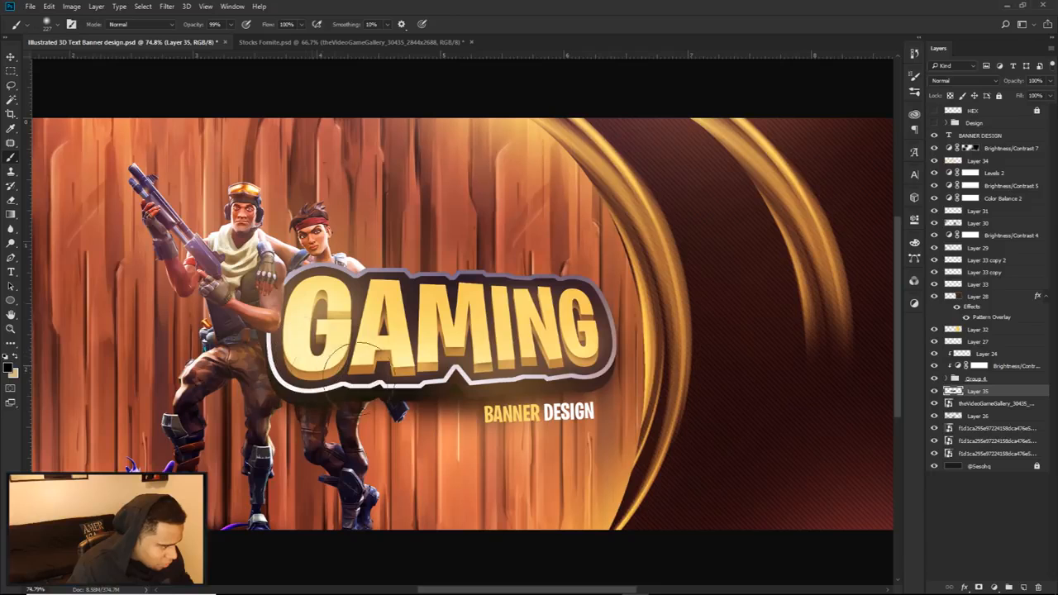
key(e)
mouse_move(475, 438)
mouse_down()
mouse_move(484, 439)
mouse_move(452, 432)
mouse_up()
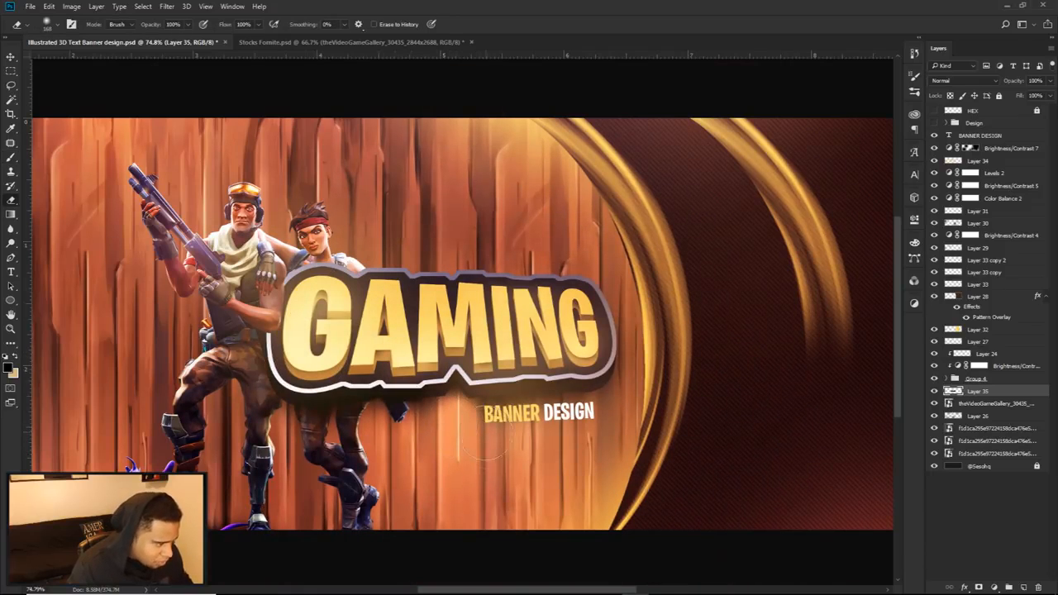
key(b)
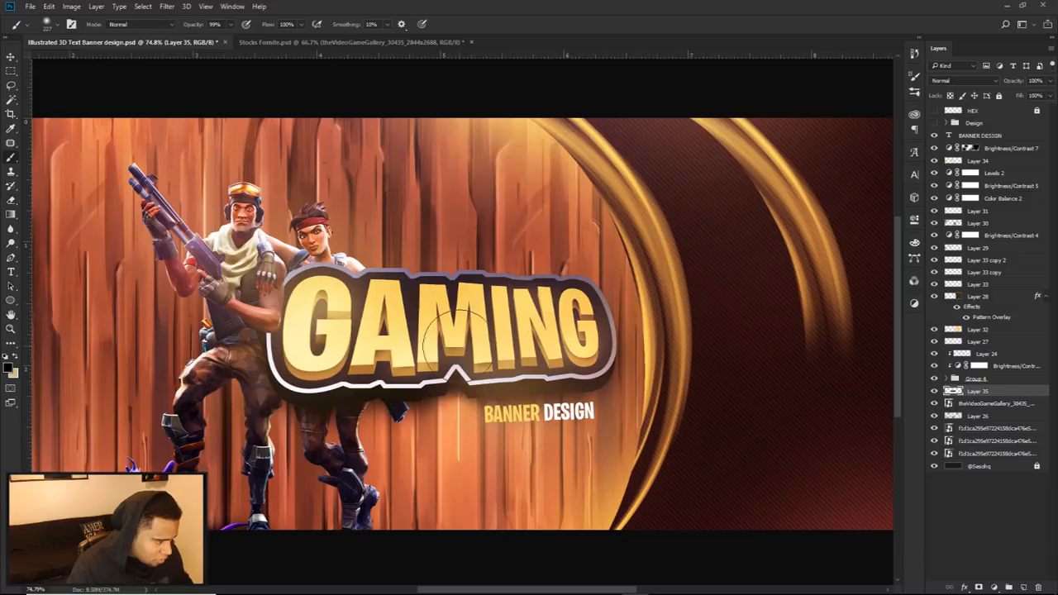
scroll(536, 320, down, 5)
scroll(539, 318, up, 1)
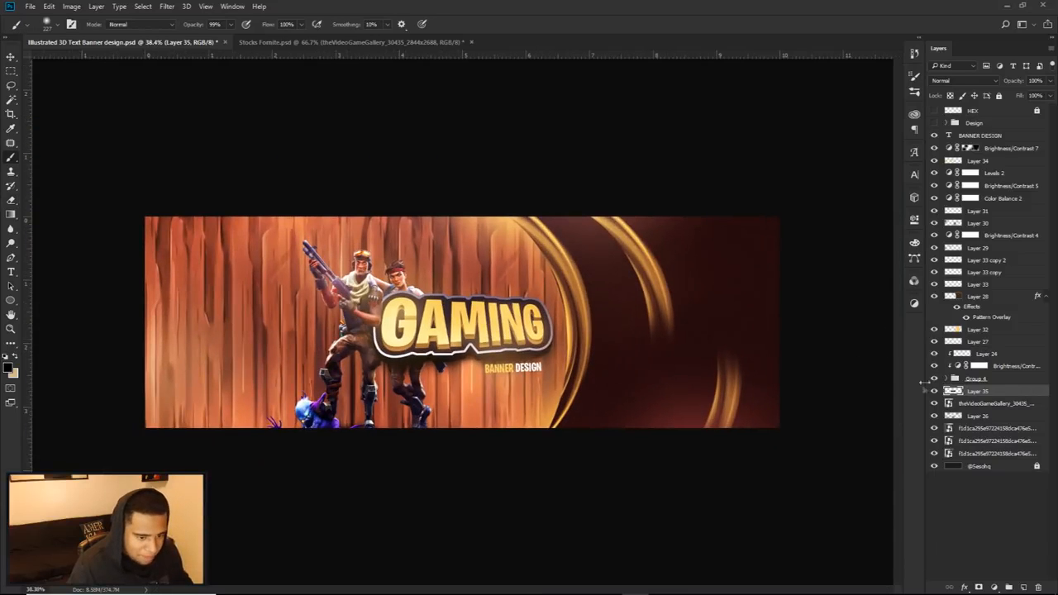
Step: Group all layers from the BANNER DESIGN text down to the lowest wood texture layer
key(v)
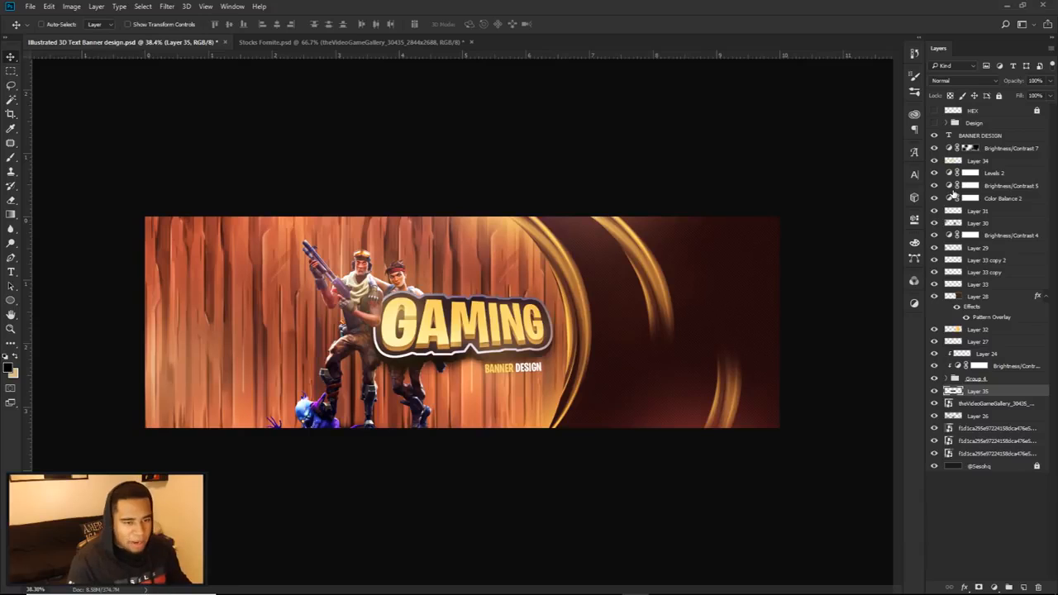
click(971, 137)
click(987, 454)
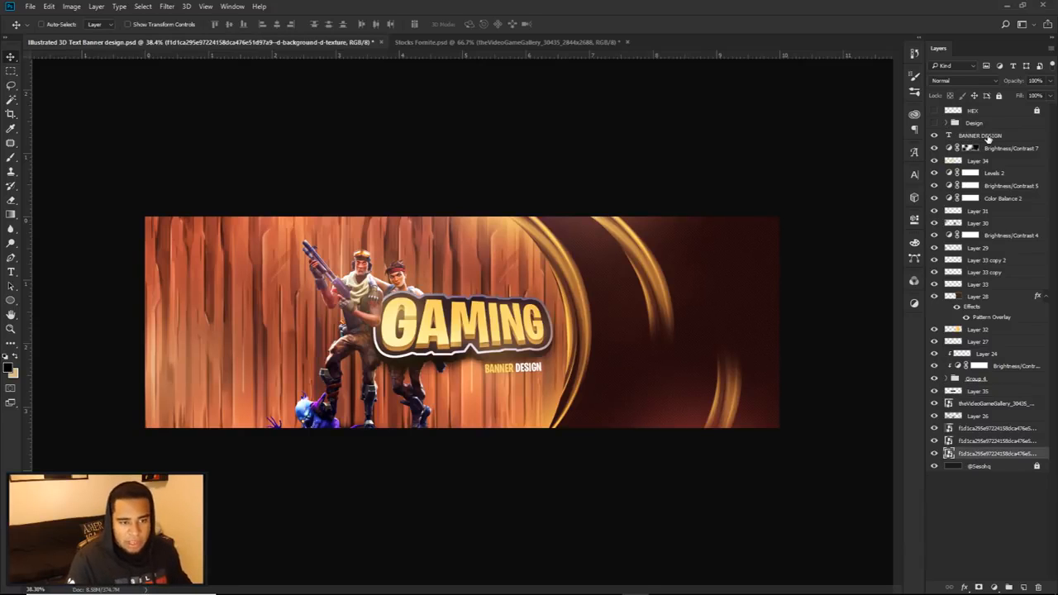
shift+click(989, 138)
key(ctrl+g)
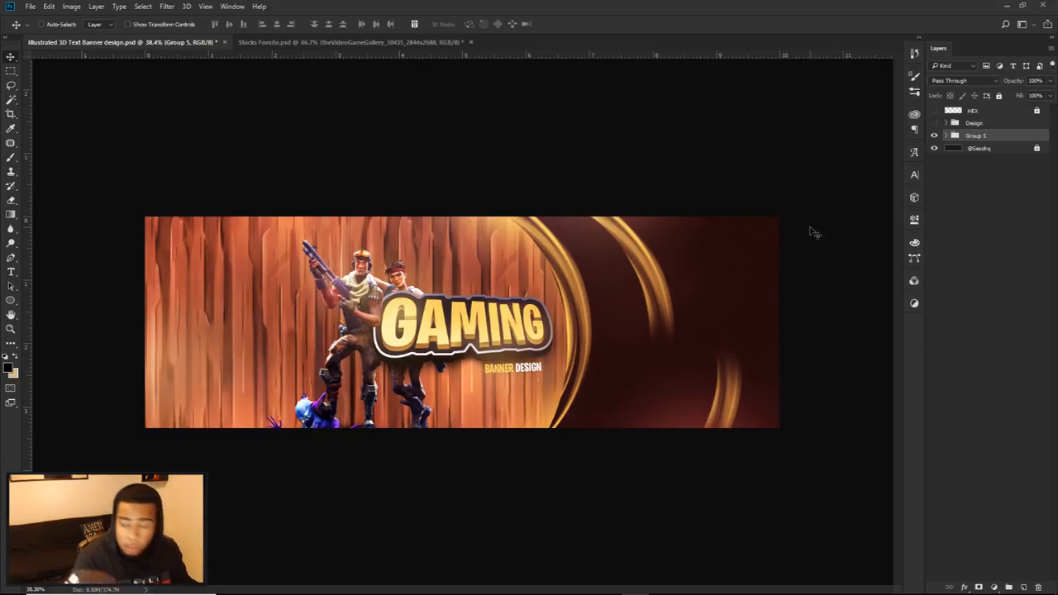
Step: Compare the recreated banner group with the original Design group by switching their visibility, and leave only the new group shown
click(933, 135)
click(934, 123)
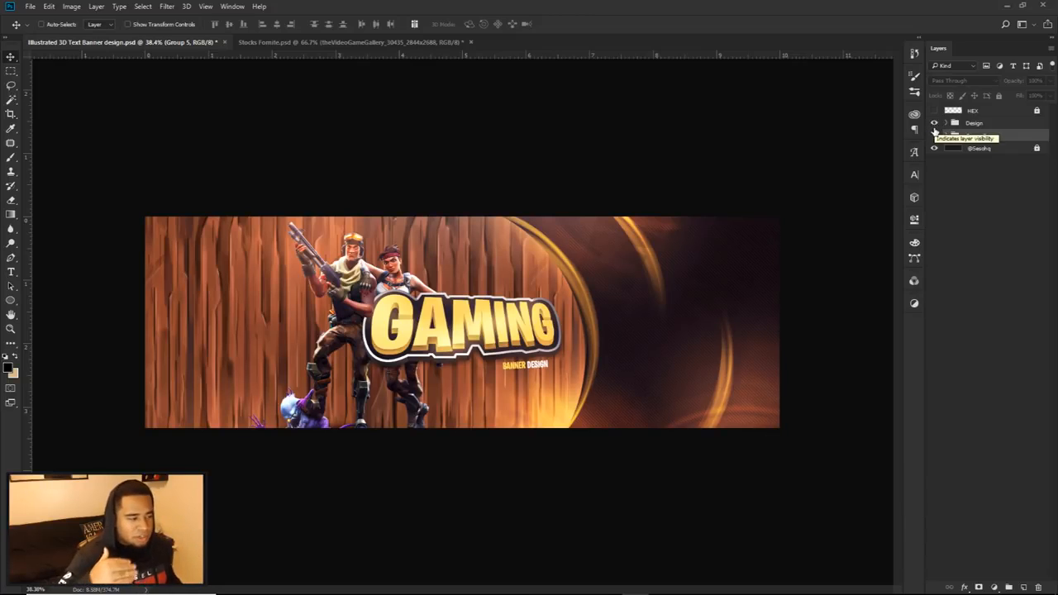
click(934, 123)
click(934, 135)
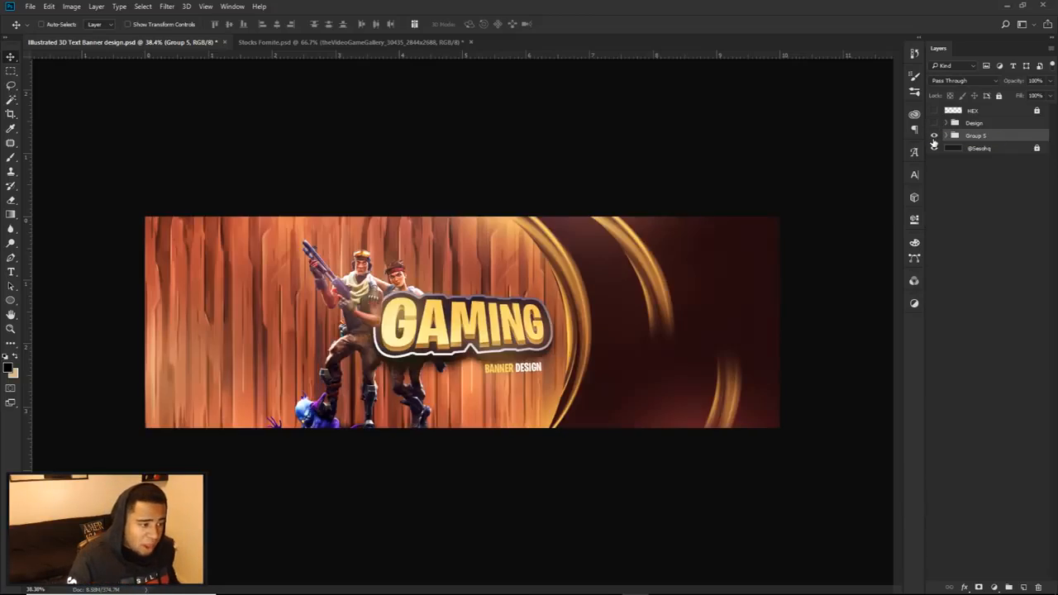